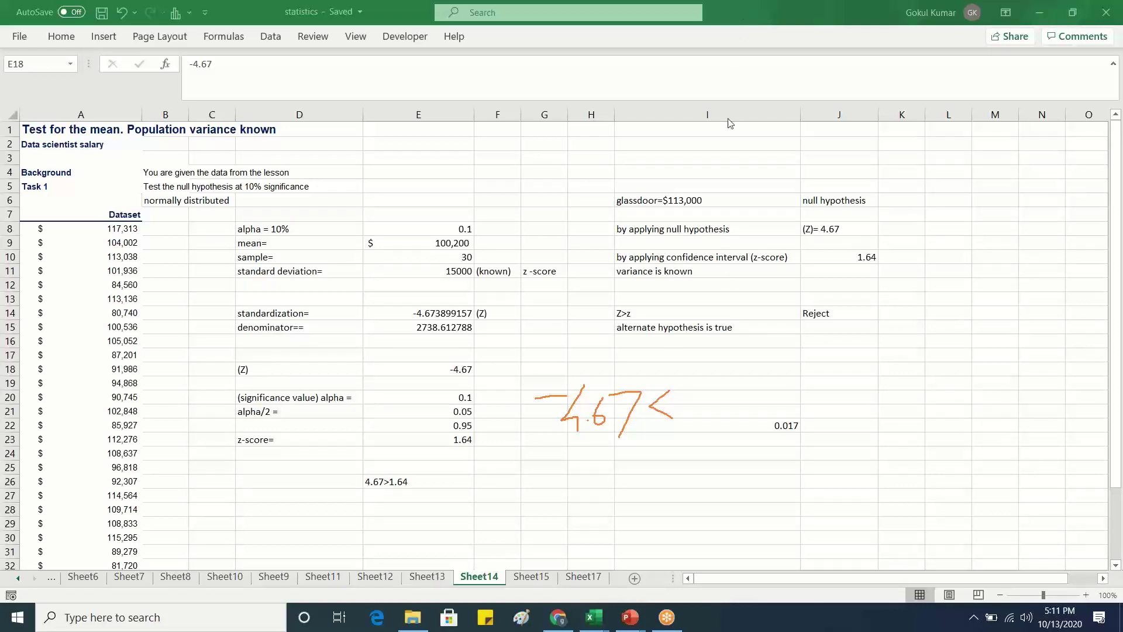
# Clear the existing ink annotation and handwrite "-4.67 >" beside the significance and z-score calculations on Sheet14.
pyautogui.press('Escape')
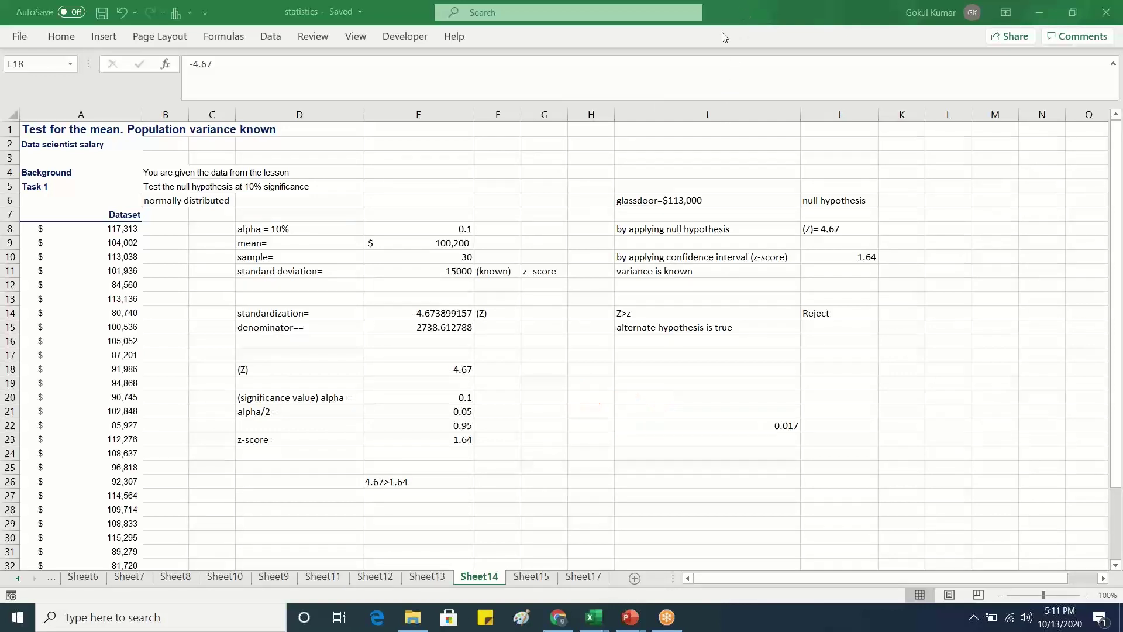
pyautogui.moveTo(520, 420)
pyautogui.mouseDown()
pyautogui.moveTo(578, 405)
pyautogui.moveTo(576, 436)
pyautogui.mouseUp()
pyautogui.click(589, 411)
pyautogui.moveTo(606, 391)
pyautogui.mouseDown()
pyautogui.moveTo(600, 412)
pyautogui.moveTo(630, 405)
pyautogui.moveTo(627, 416)
pyautogui.mouseUp()
pyautogui.moveTo(641, 371)
pyautogui.mouseDown()
pyautogui.moveTo(669, 384)
pyautogui.moveTo(629, 427)
pyautogui.mouseUp()
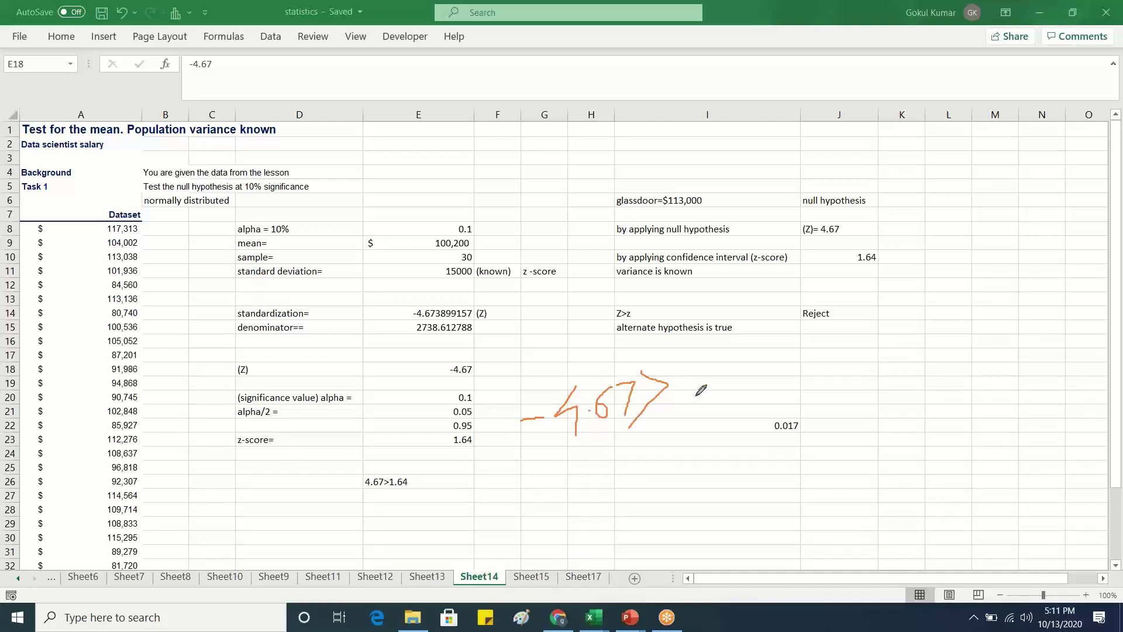
# Handwrite "4.67 <" across columns I to K and circle the minus sign in the first handwritten note.
pyautogui.moveTo(822, 355)
pyautogui.mouseDown()
pyautogui.moveTo(778, 395)
pyautogui.moveTo(800, 413)
pyautogui.mouseUp()
pyautogui.click(812, 397)
pyautogui.moveTo(861, 353)
pyautogui.mouseDown()
pyautogui.moveTo(841, 397)
pyautogui.moveTo(882, 351)
pyautogui.moveTo(904, 347)
pyautogui.moveTo(889, 402)
pyautogui.mouseUp()
pyautogui.moveTo(955, 347)
pyautogui.mouseDown()
pyautogui.moveTo(924, 363)
pyautogui.moveTo(959, 385)
pyautogui.mouseUp()
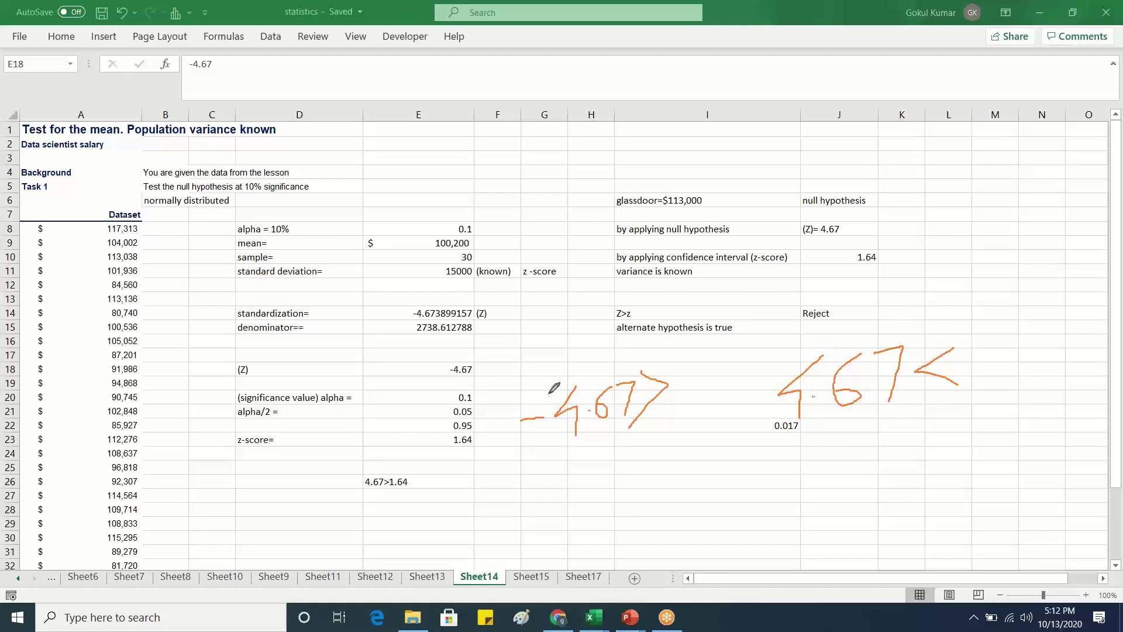
pyautogui.moveTo(554, 388)
pyautogui.mouseDown()
pyautogui.moveTo(519, 392)
pyautogui.moveTo(508, 412)
pyautogui.moveTo(530, 436)
pyautogui.moveTo(550, 416)
pyautogui.moveTo(547, 392)
pyautogui.mouseUp()
# Compare the Z value in the statistics workbook with the z-table workbook, examining the table's final entry at row 3.0, column 0.09.
pyautogui.moveTo(591, 619)
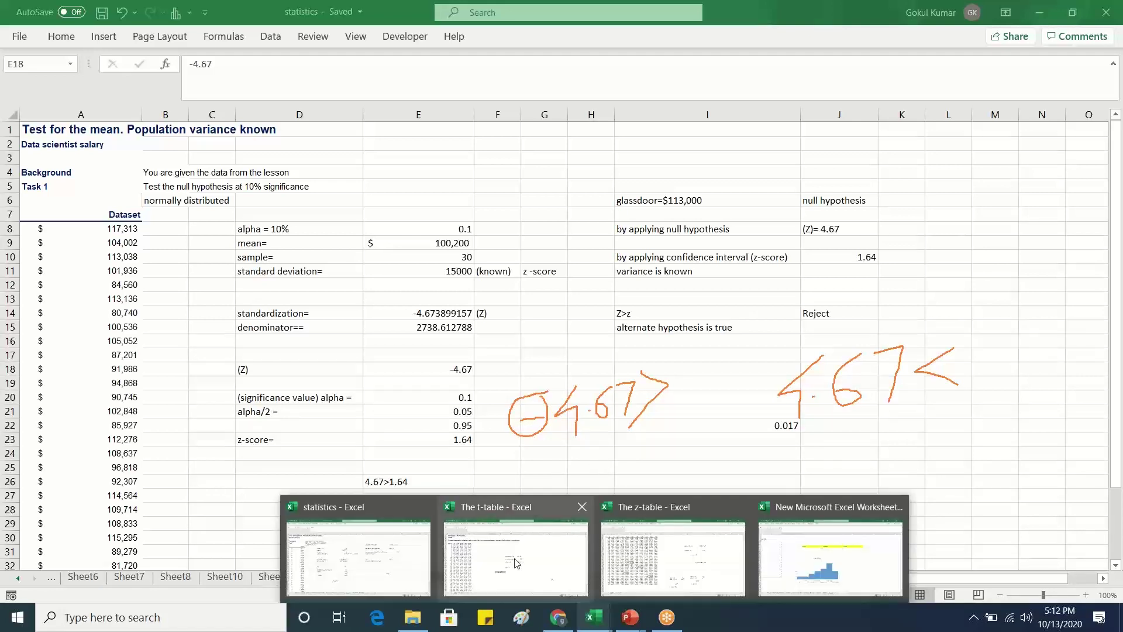
pyautogui.click(673, 563)
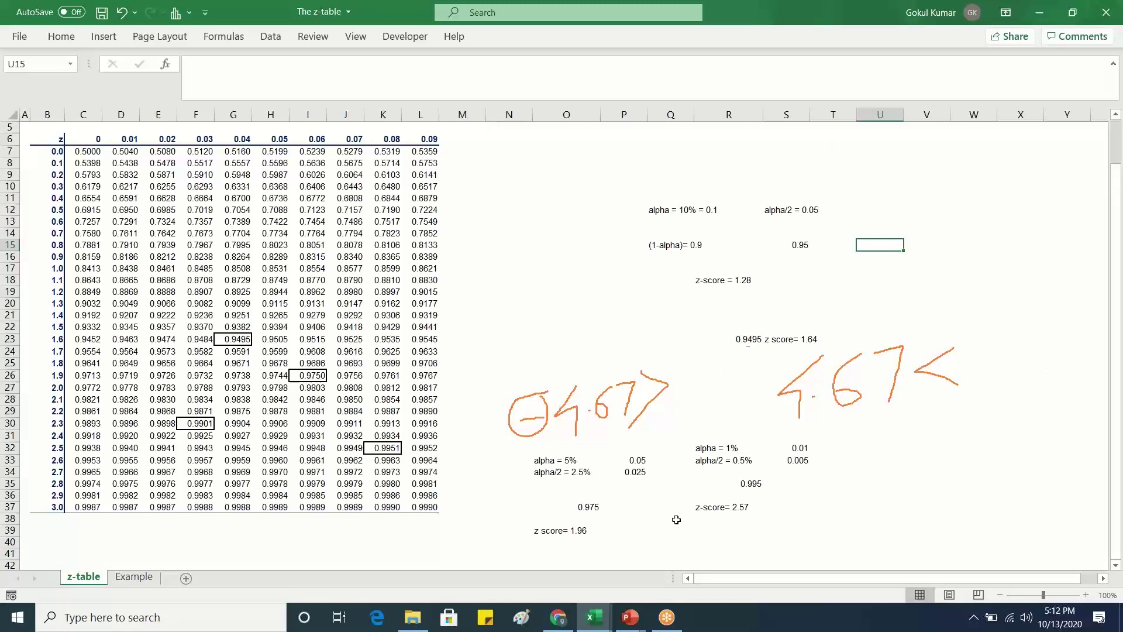
pyautogui.moveTo(594, 617)
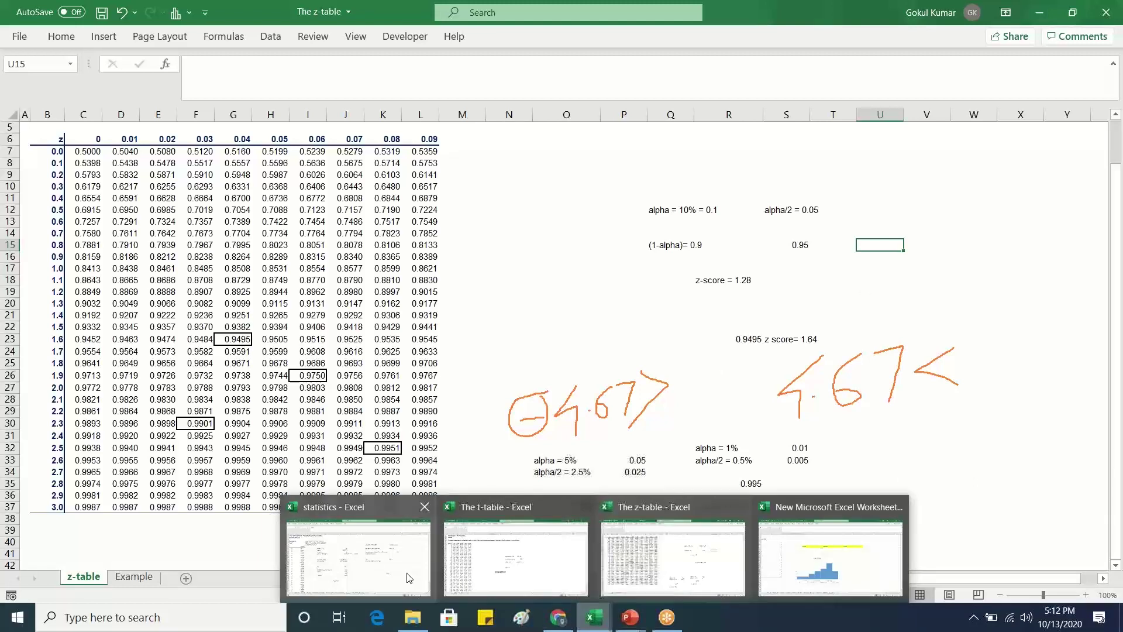
pyautogui.click(409, 578)
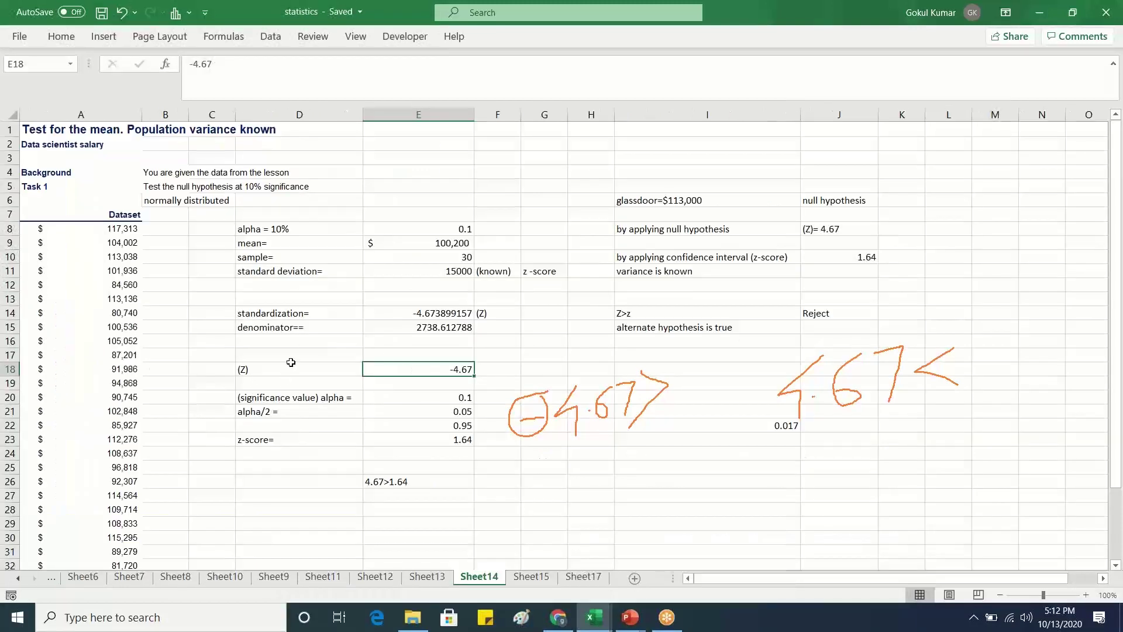
pyautogui.moveTo(594, 617)
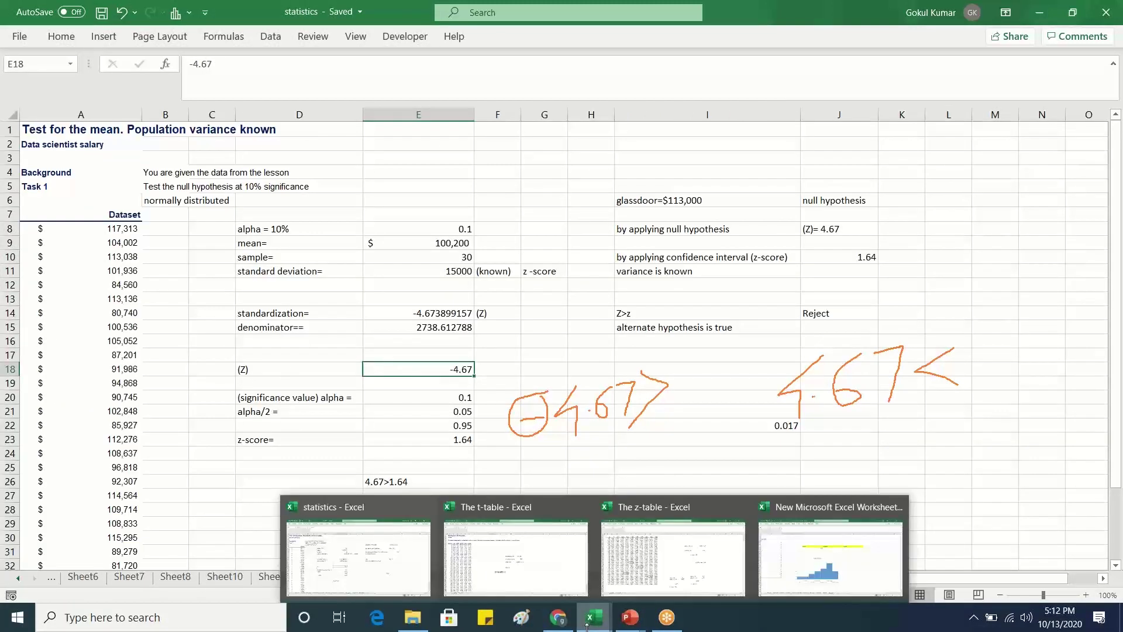
pyautogui.click(527, 565)
pyautogui.click(658, 537)
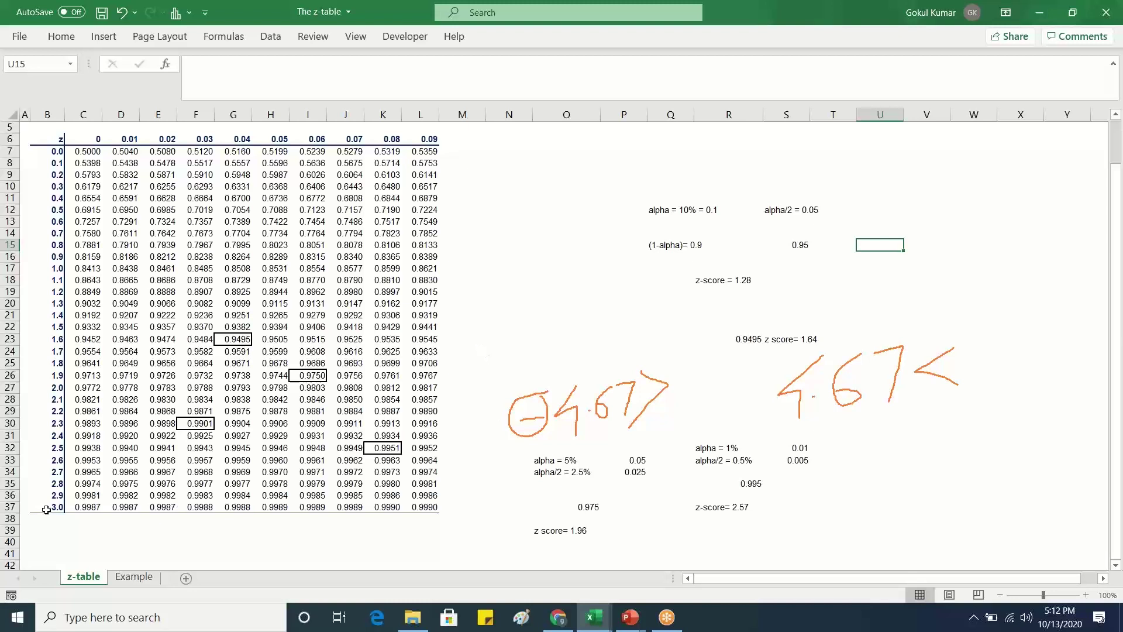
pyautogui.click(432, 510)
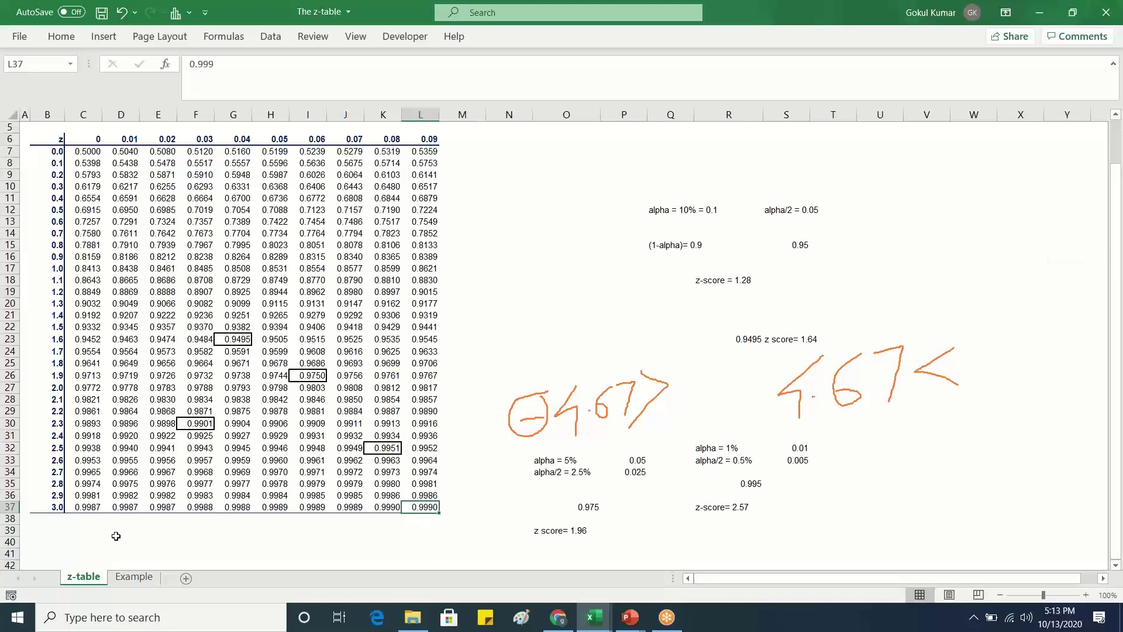
pyautogui.click(54, 542)
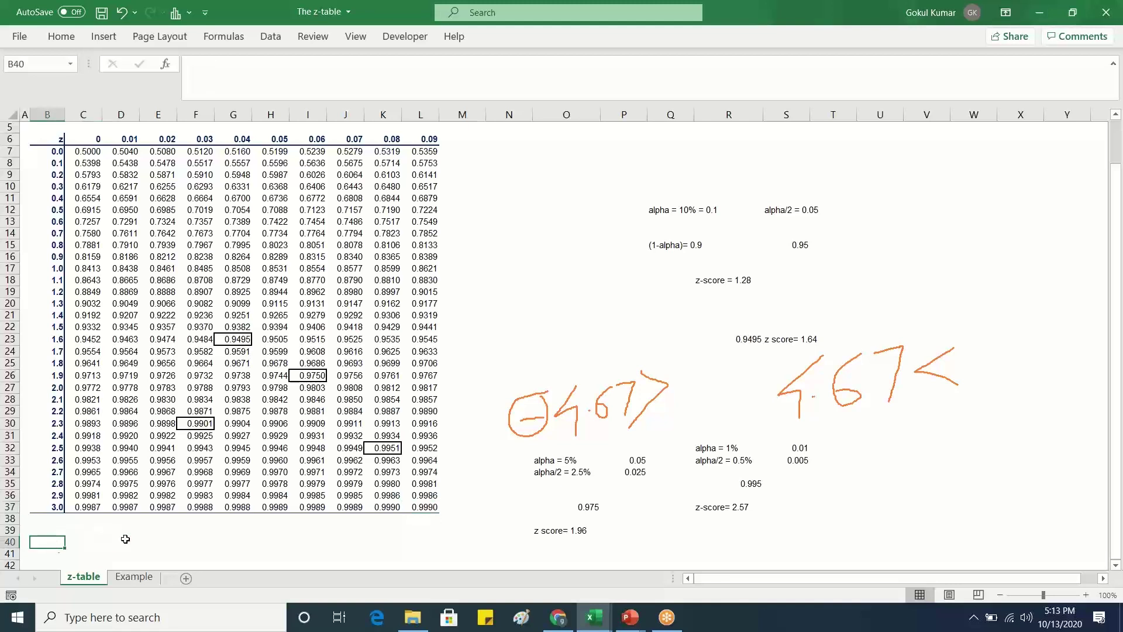
pyautogui.click(55, 553)
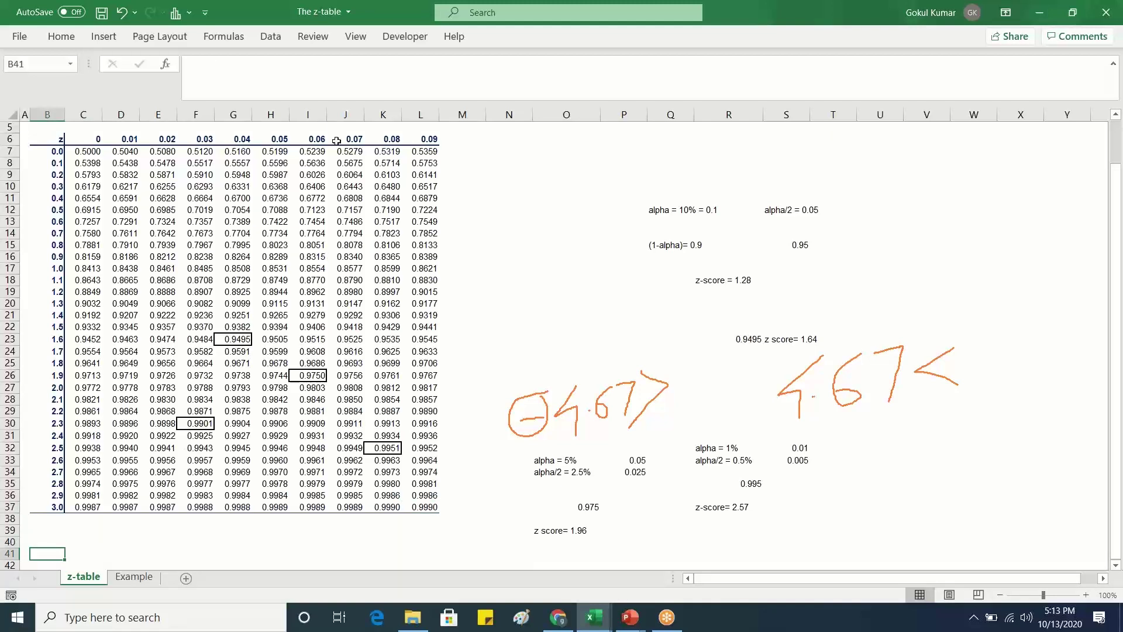
pyautogui.click(353, 552)
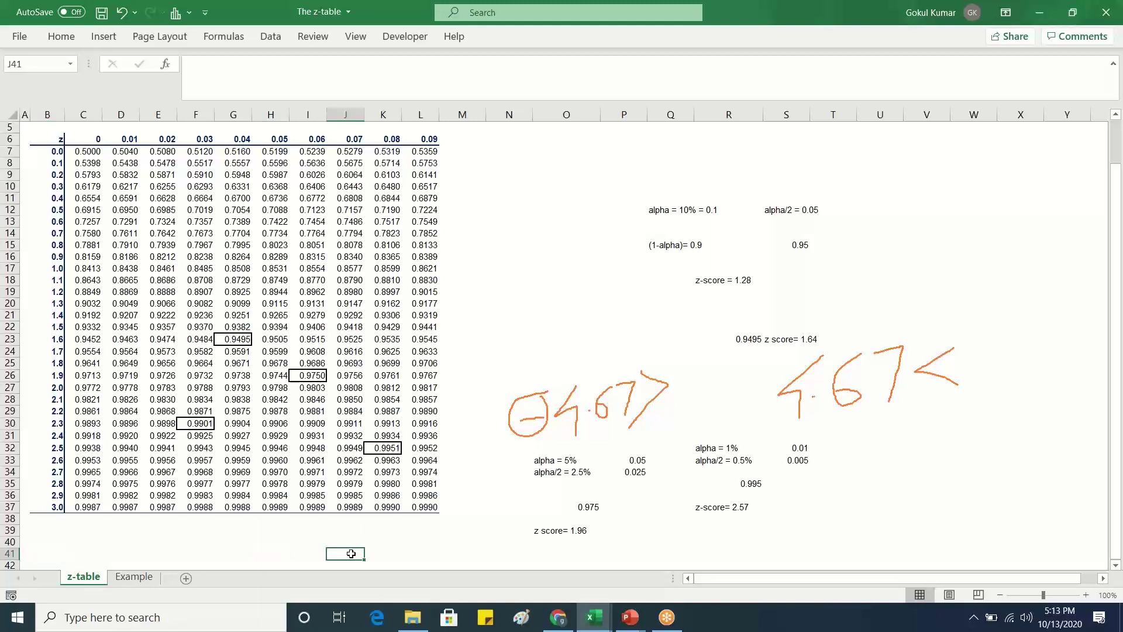
pyautogui.click(427, 509)
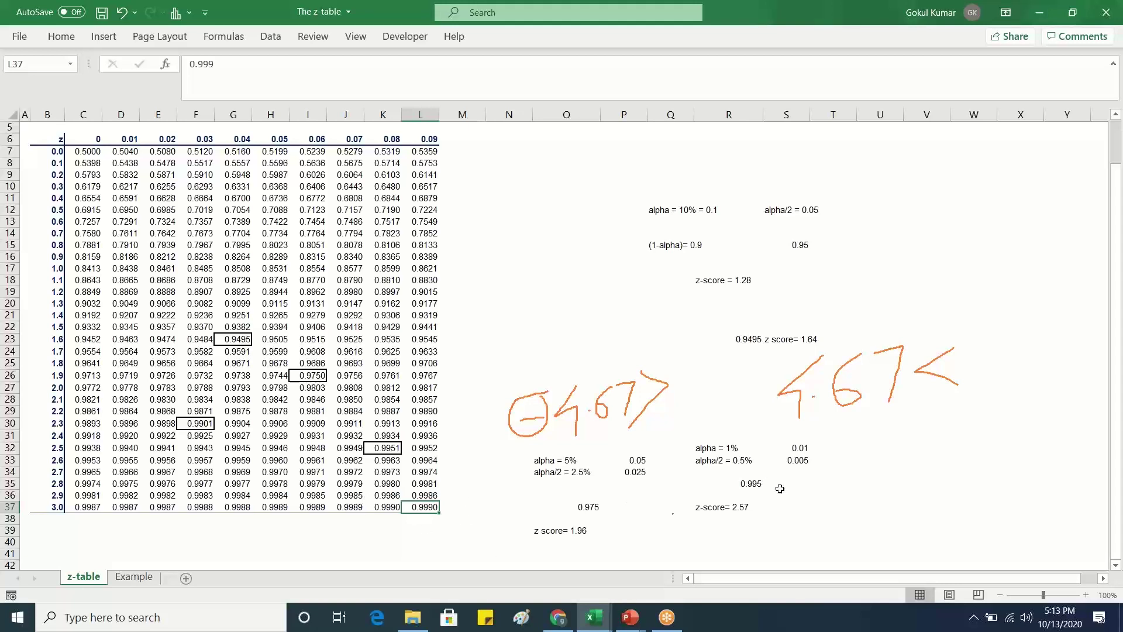
# Enter the label "p=" in V35 of the z-table sheet and the formula =1-L37 in W35.
pyautogui.click(916, 483)
pyautogui.click(920, 483)
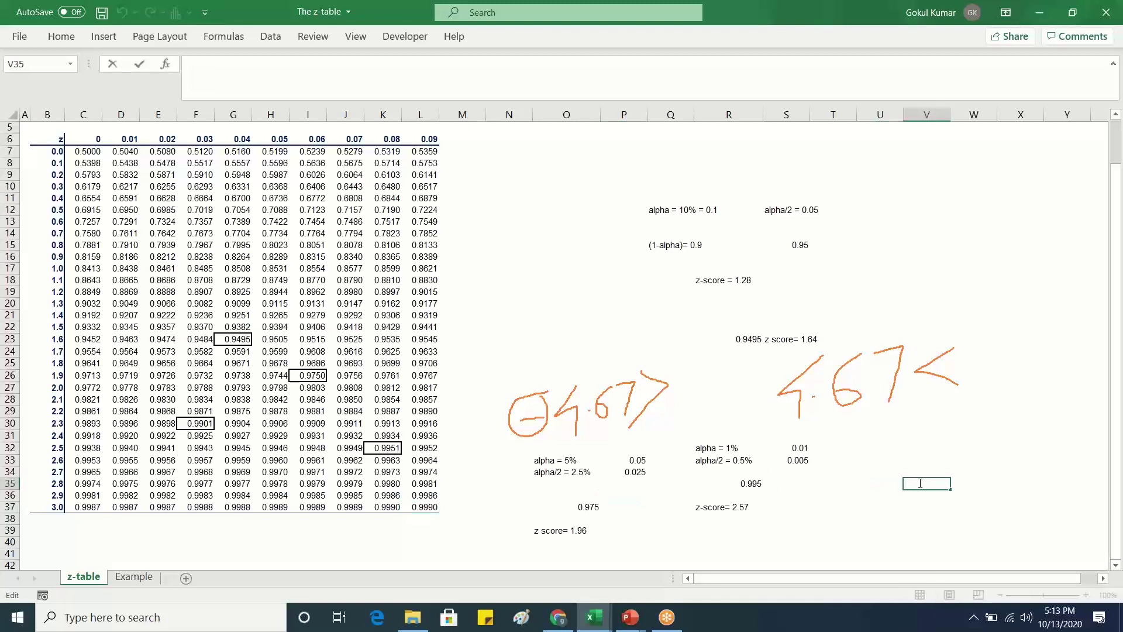
pyautogui.write('p=')
pyautogui.click(968, 483)
pyautogui.write('=')
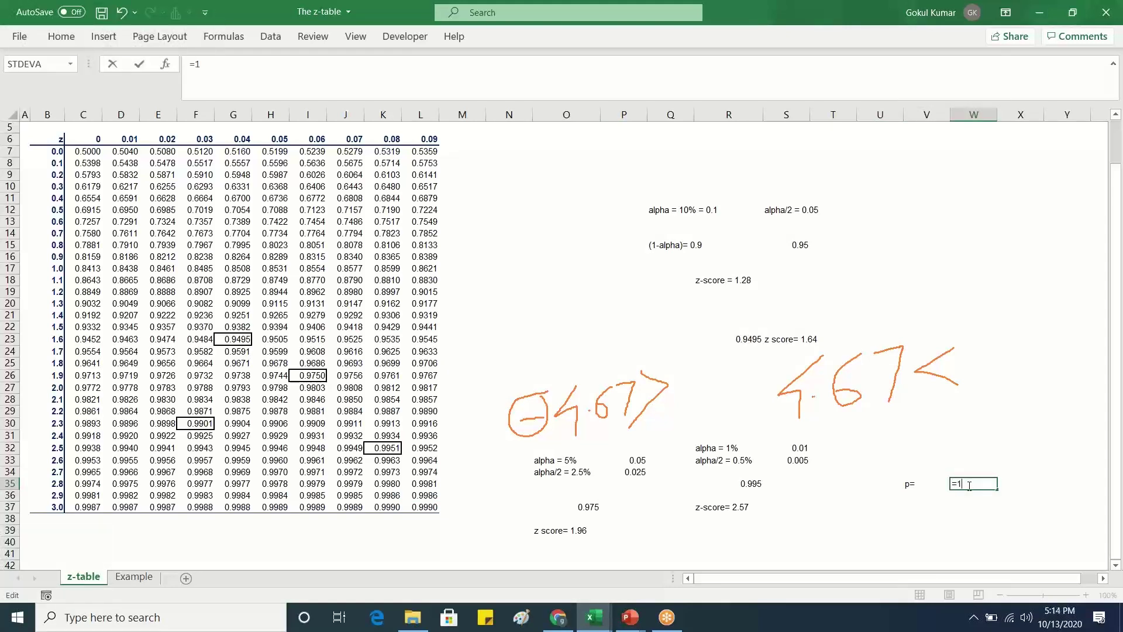
pyautogui.write('1-')
pyautogui.click(421, 506)
pyautogui.press('Return')
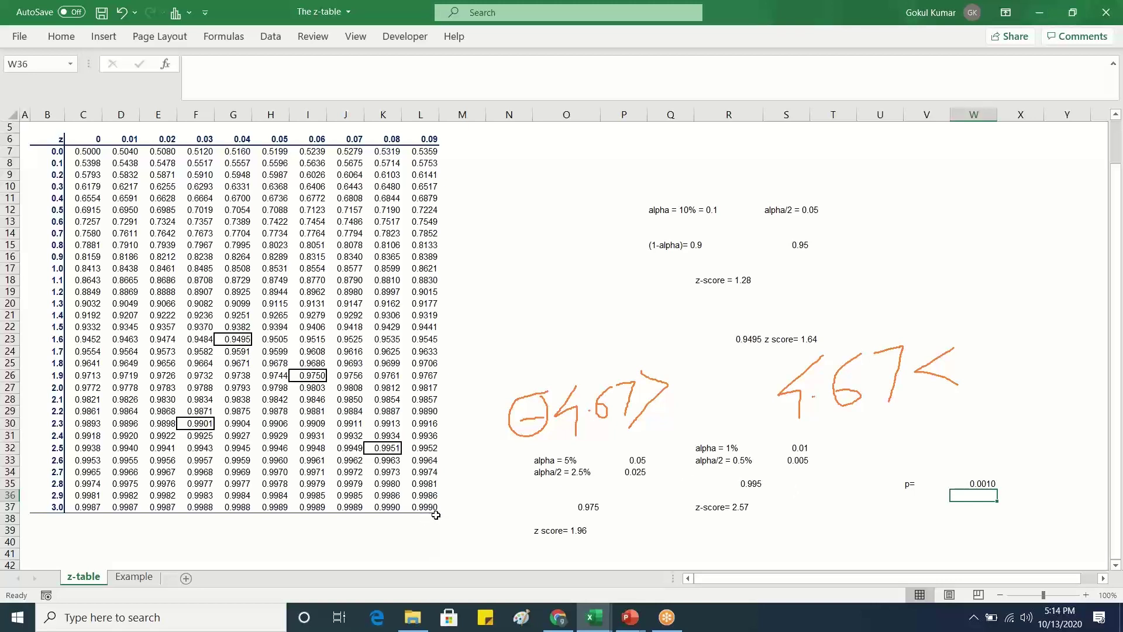
# Change the p-value formula in W35 to =1-0.9999.
pyautogui.doubleClick(987, 485)
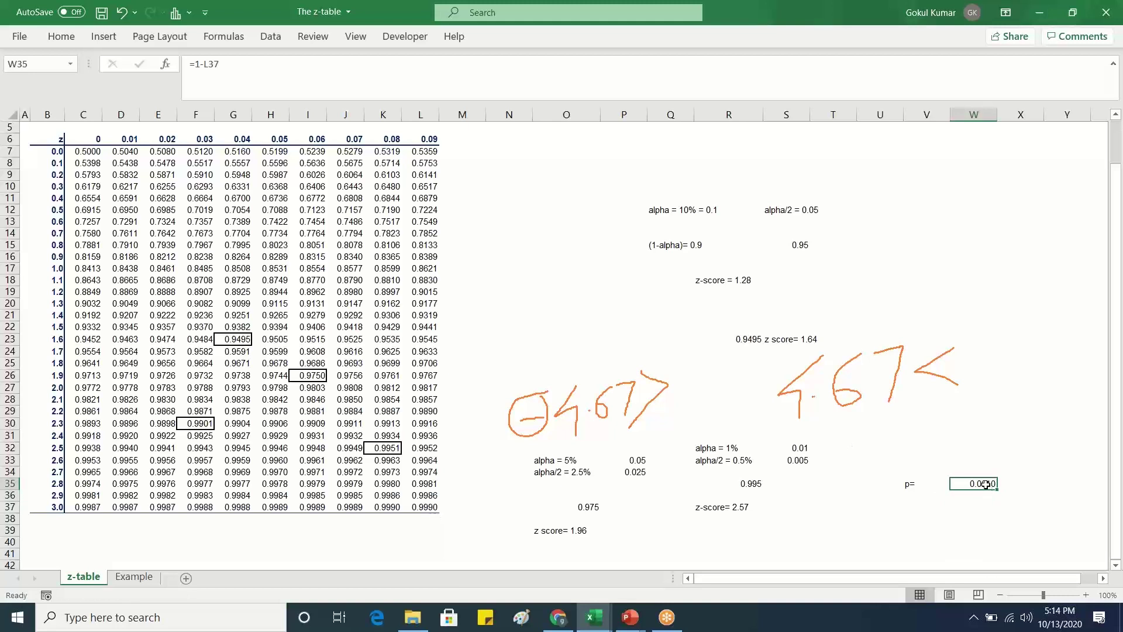
pyautogui.press('BackSpace')
pyautogui.press('BackSpace')
pyautogui.press('BackSpace')
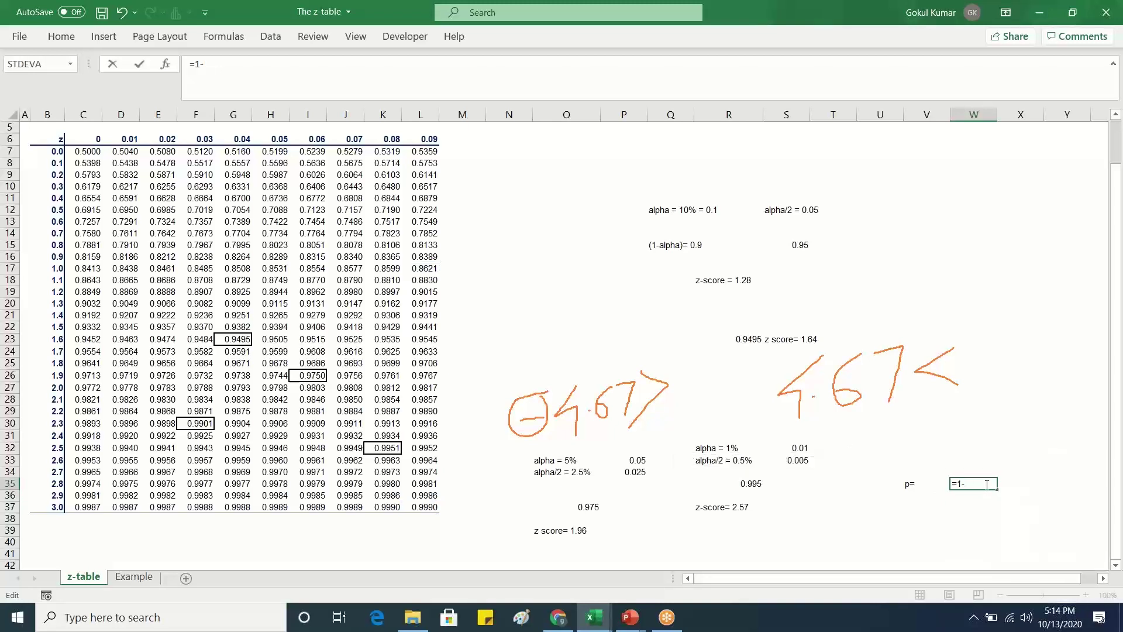
pyautogui.write('0.0001')
pyautogui.press('Return')
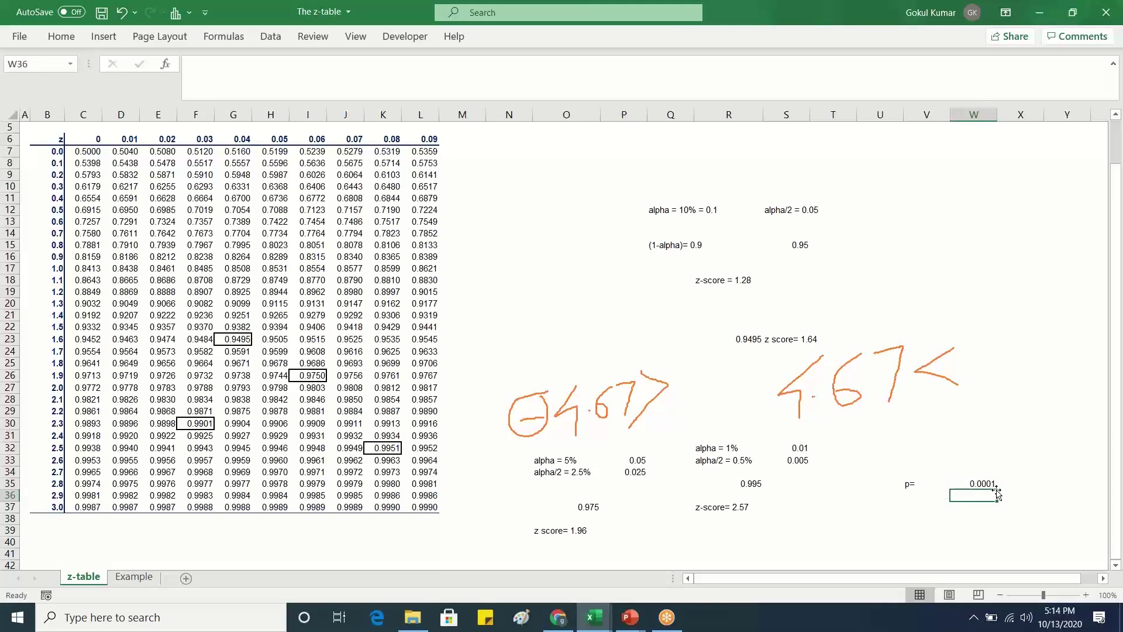
pyautogui.click(919, 484)
pyautogui.click(979, 482)
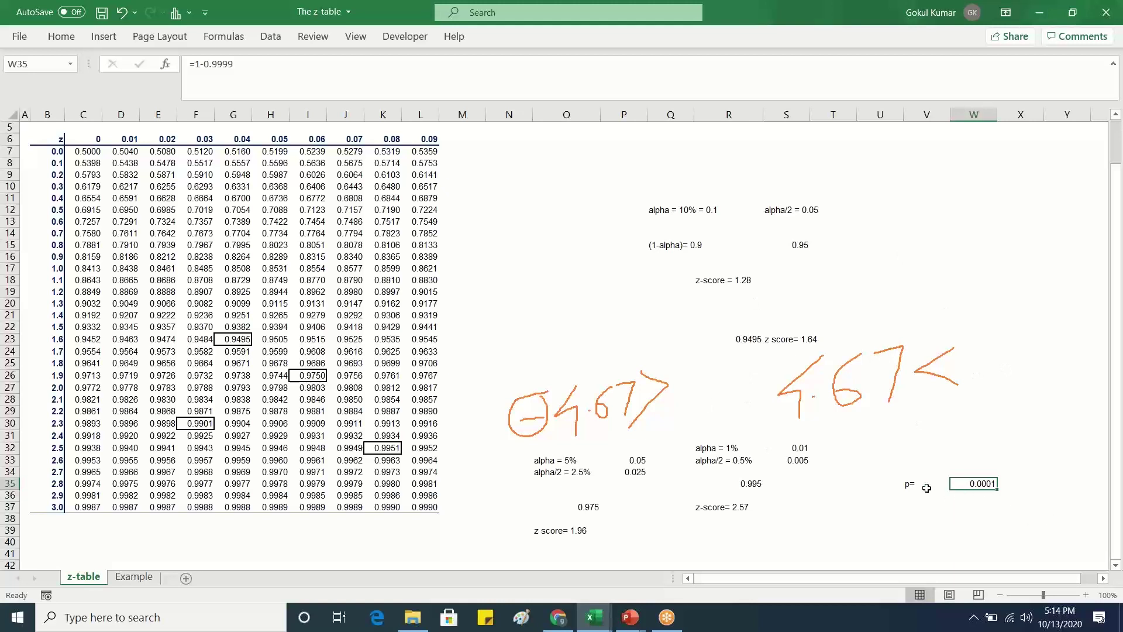
pyautogui.click(908, 480)
pyautogui.click(983, 481)
pyautogui.click(927, 484)
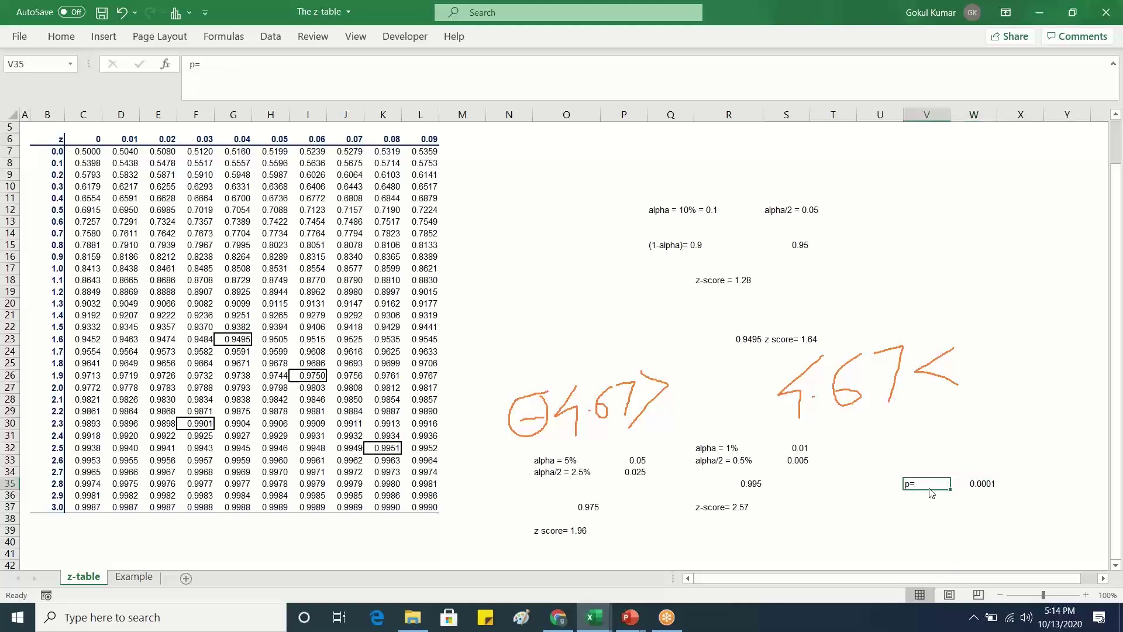
# Switch to the Statistics part 2 presentation in PowerPoint and review the null hypothesis rejection rule on the P-value slide.
pyautogui.moveTo(629, 617)
pyautogui.click(544, 552)
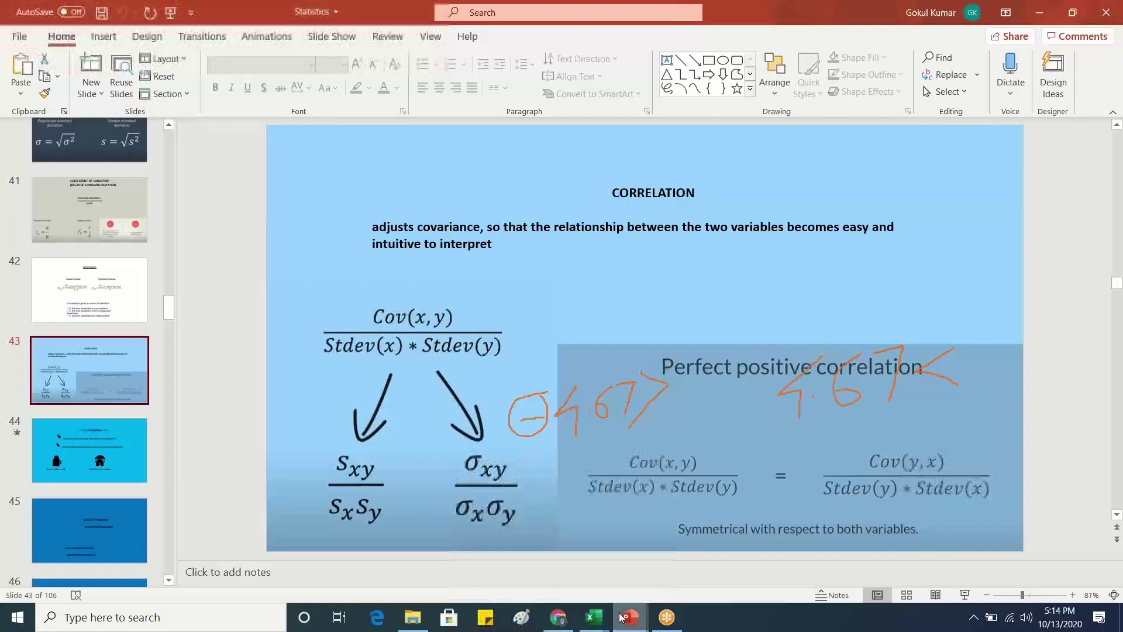
pyautogui.click(661, 571)
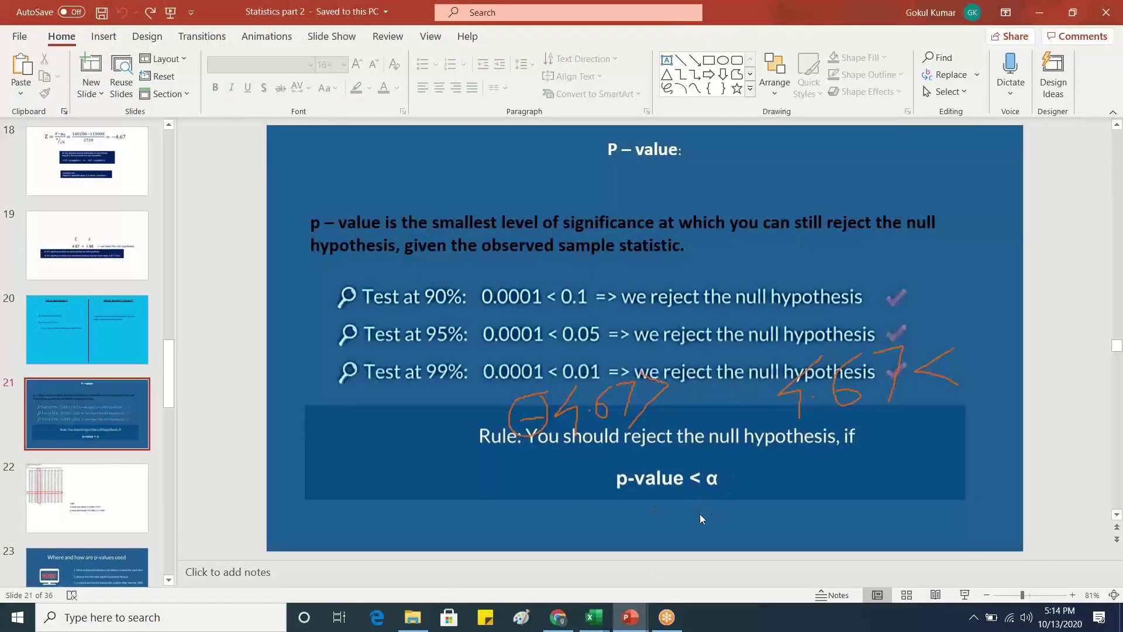
# Return to Excel and review the p-value calculation beside the table in the z-table workbook.
pyautogui.moveTo(642, 624)
pyautogui.moveTo(602, 617)
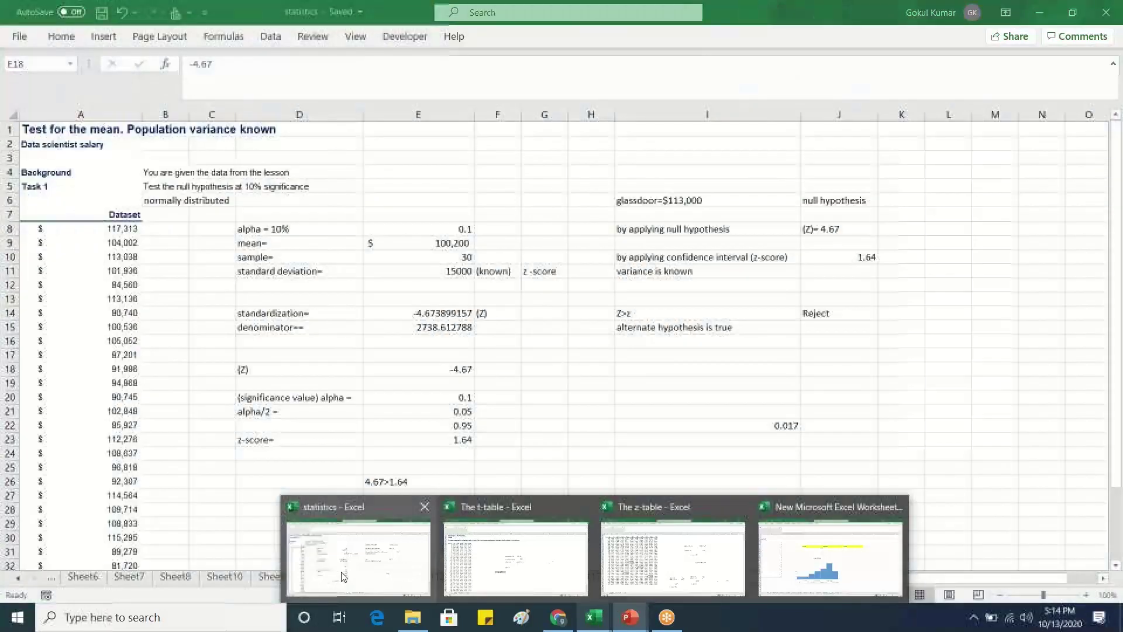
pyautogui.click(343, 576)
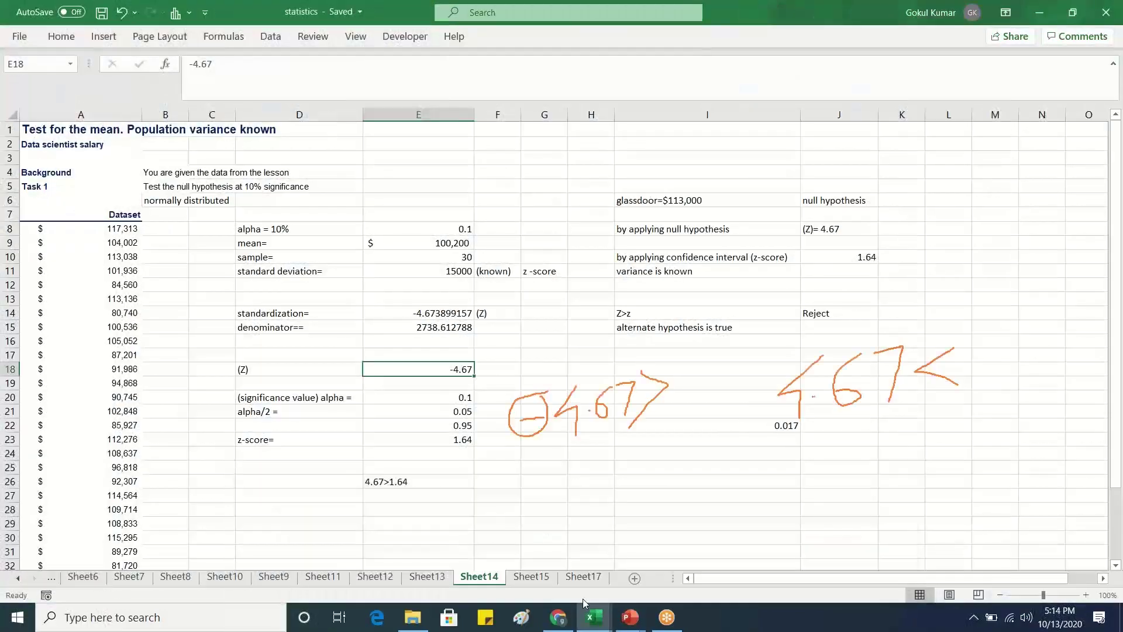
pyautogui.moveTo(594, 615)
pyautogui.click(706, 541)
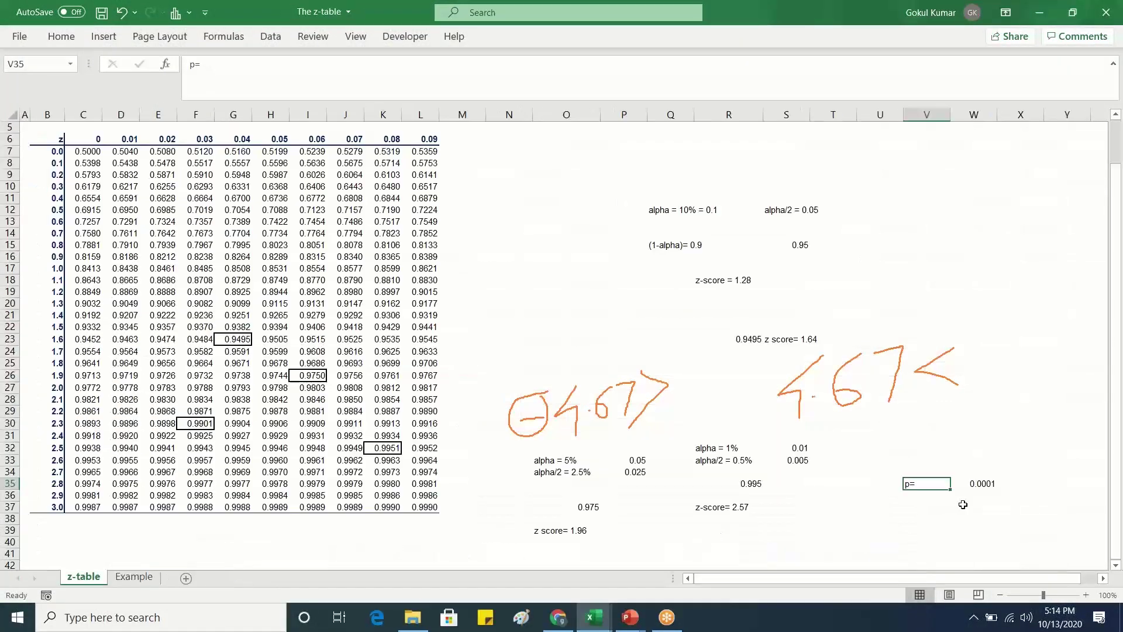
pyautogui.click(971, 494)
pyautogui.click(1010, 488)
pyautogui.click(988, 485)
pyautogui.click(979, 494)
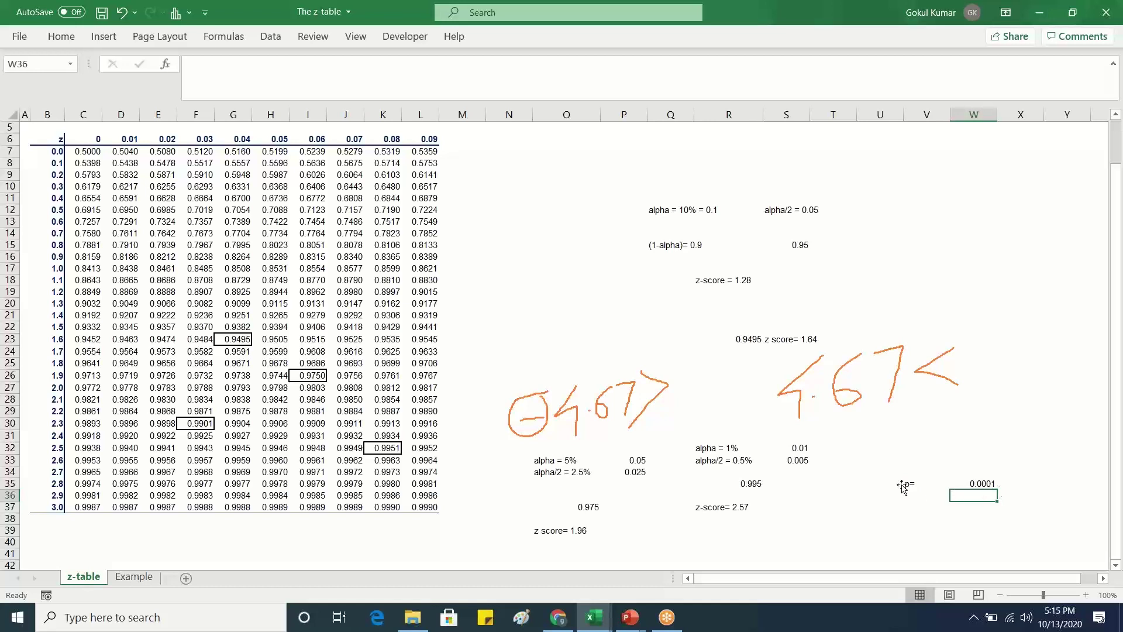
pyautogui.click(903, 487)
pyautogui.click(973, 503)
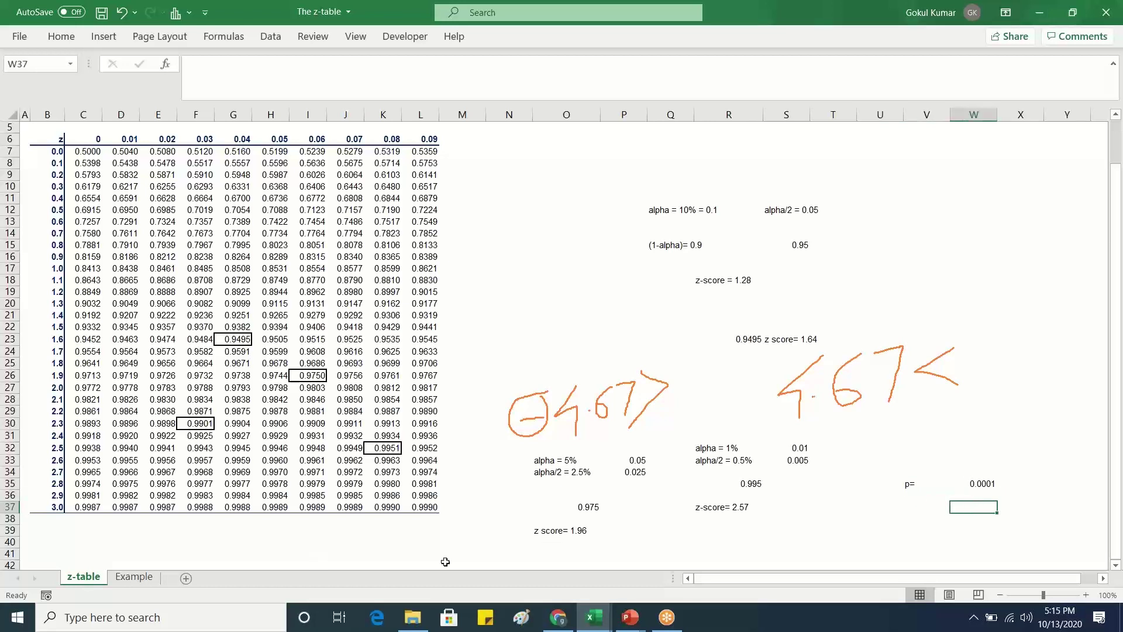
# Switch to the statistics workbook and enter "p value= 0.0001" in cell I27 of Sheet14.
pyautogui.moveTo(594, 617)
pyautogui.click(358, 547)
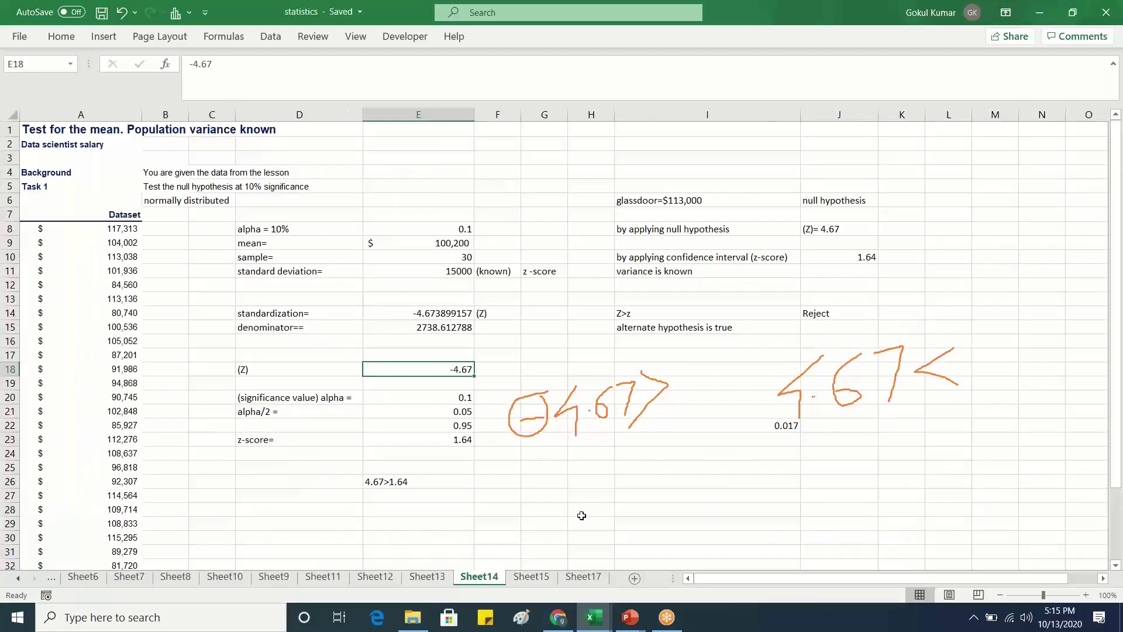
pyautogui.click(669, 499)
pyautogui.write('p')
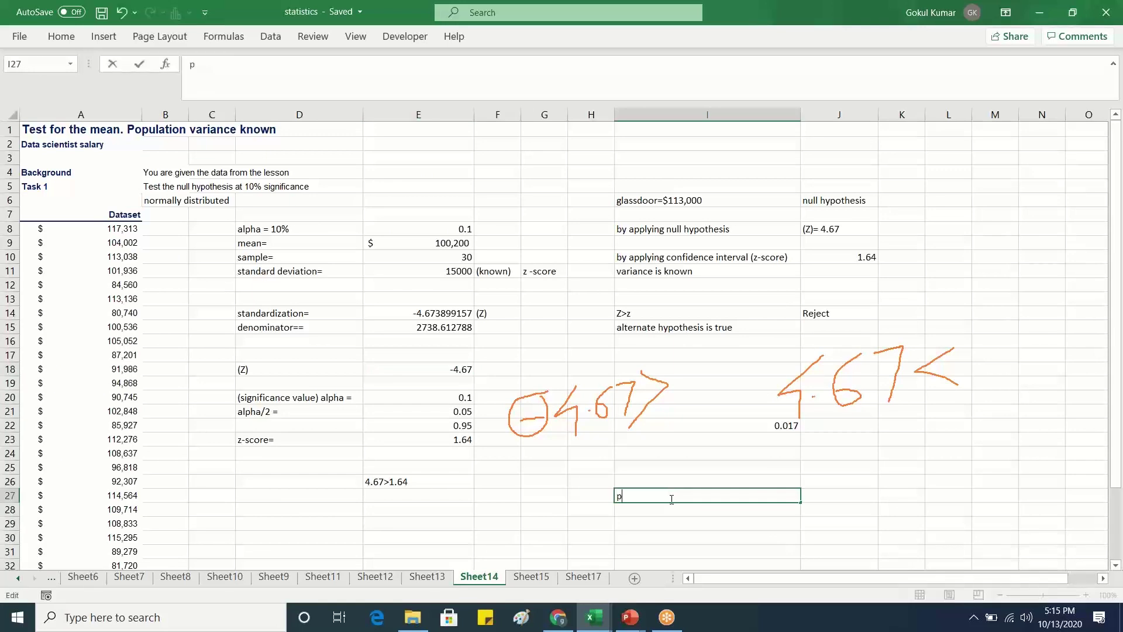
pyautogui.write(' val')
pyautogui.press('BackSpace')
pyautogui.write('alue= 0.0001')
pyautogui.click(848, 520)
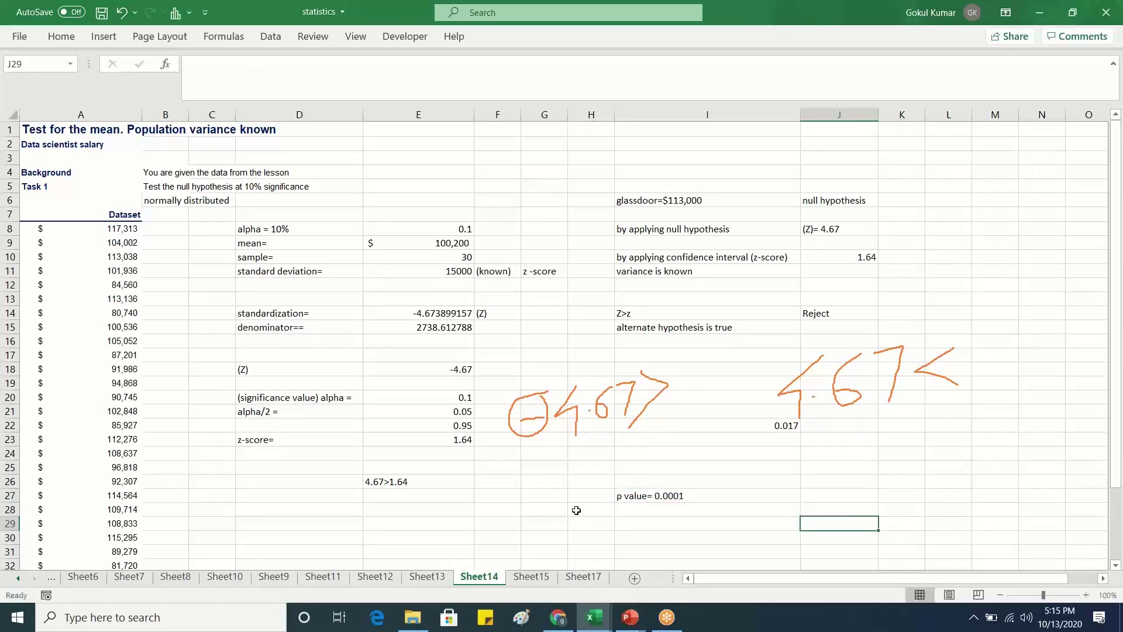
pyautogui.click(451, 442)
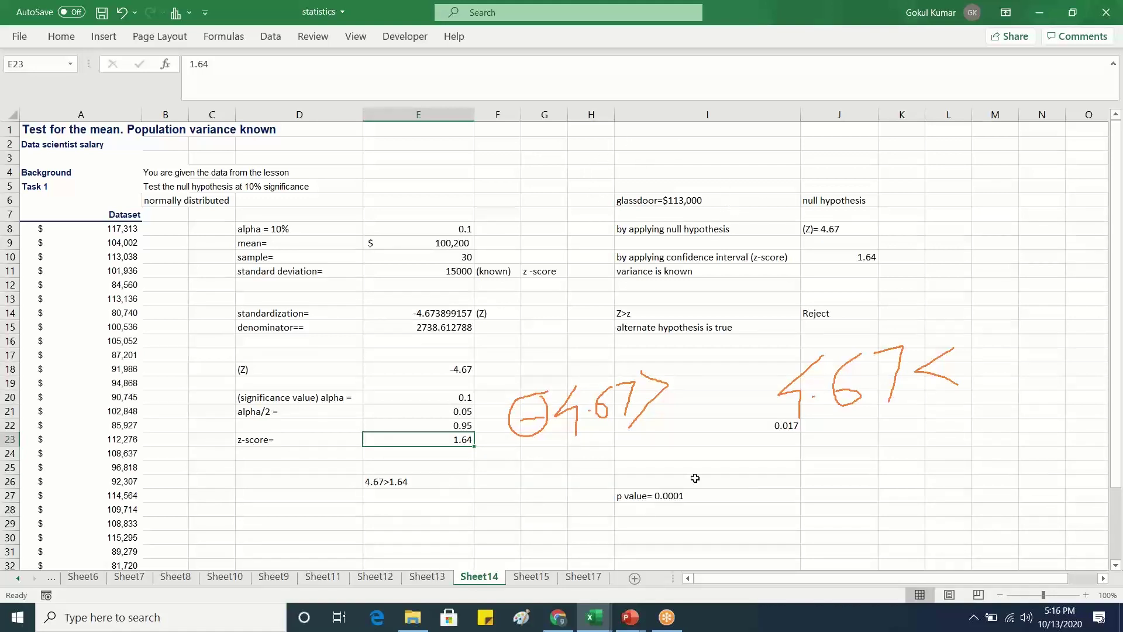
pyautogui.click(720, 496)
pyautogui.click(847, 492)
pyautogui.click(787, 497)
pyautogui.click(820, 496)
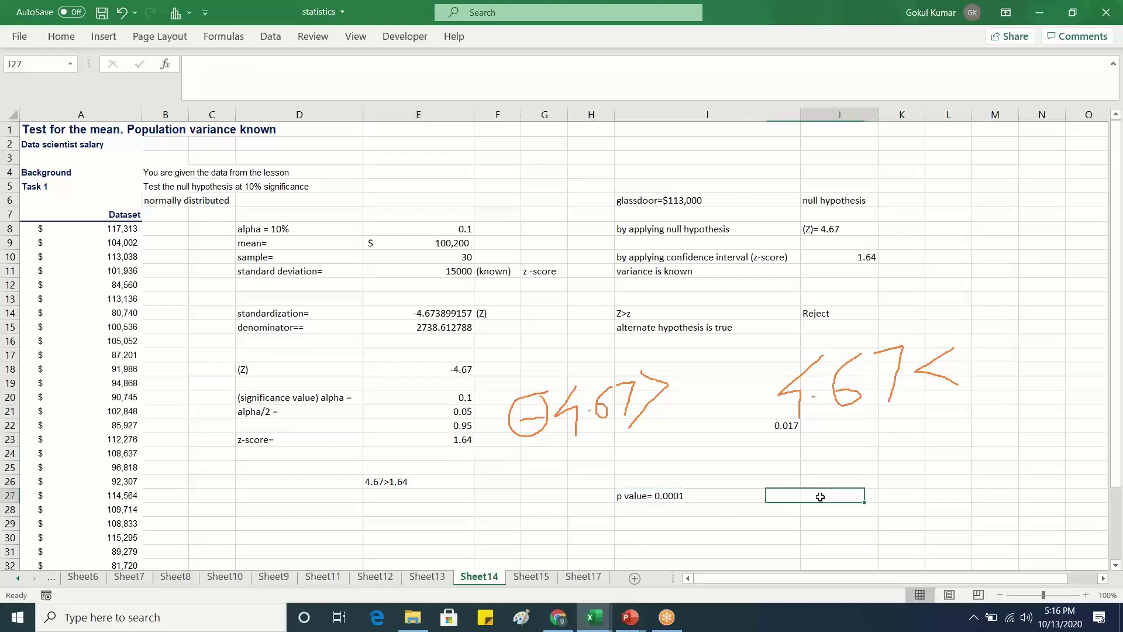
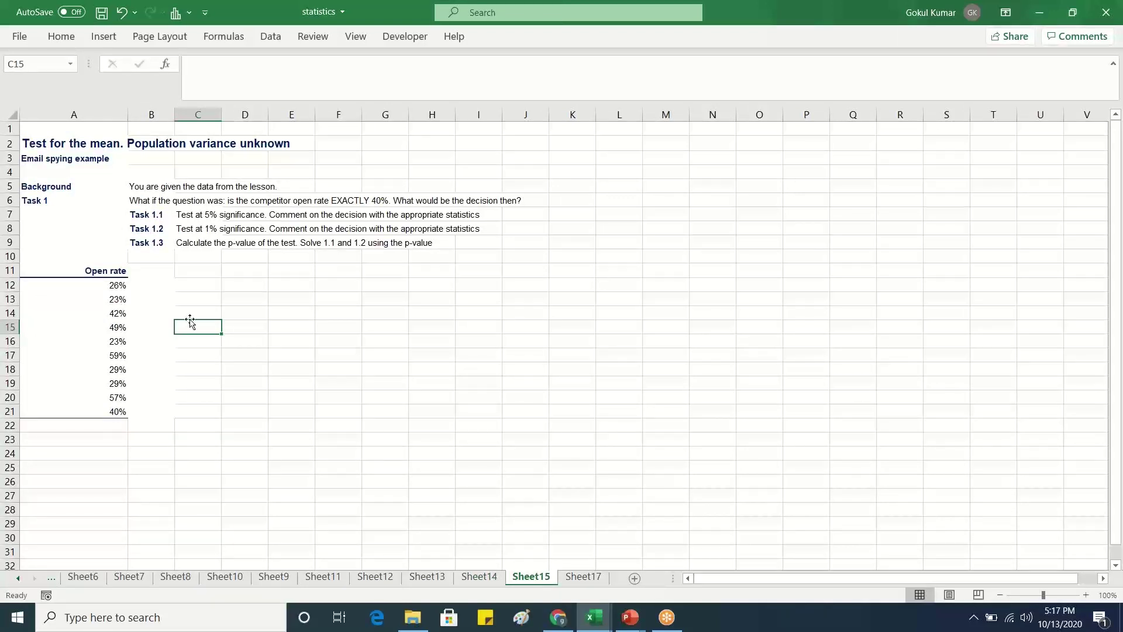
# Review the email spying example on Sheet15, covering its unknown-variance title, the significance and p-value tasks, and the open rate data.
pyautogui.click(69, 162)
pyautogui.click(241, 175)
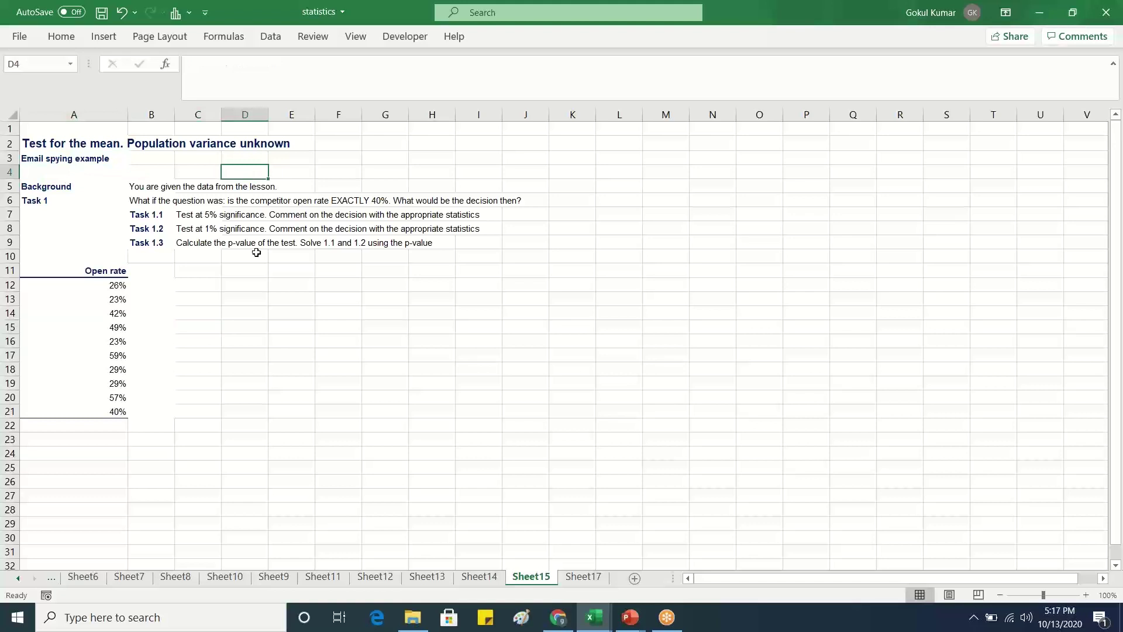
pyautogui.click(255, 253)
pyautogui.click(191, 276)
pyautogui.click(263, 276)
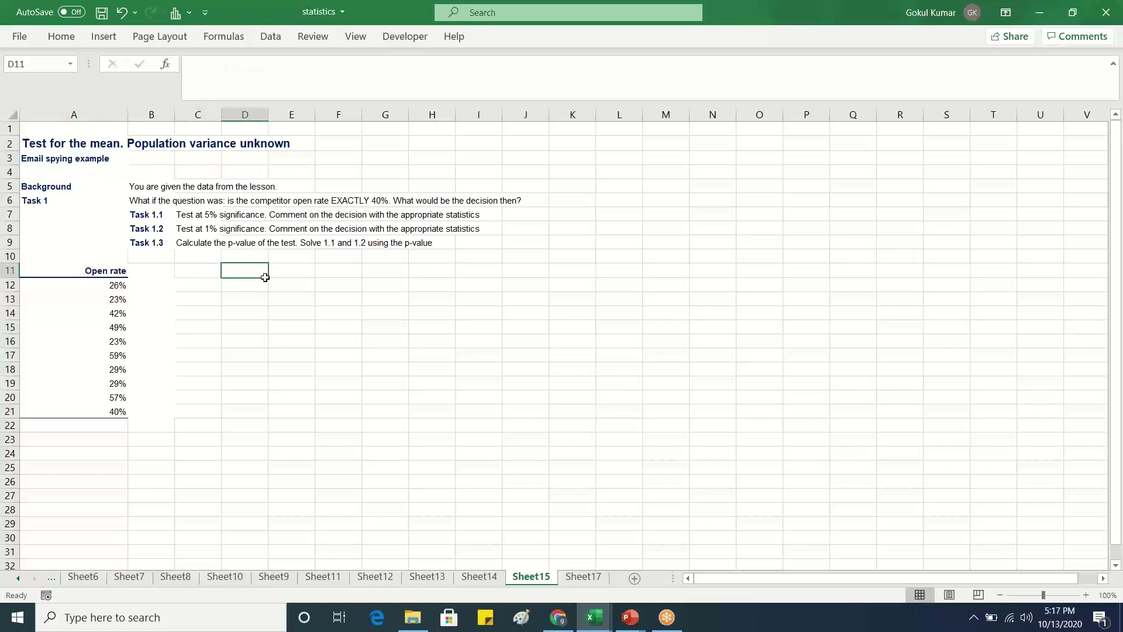
pyautogui.click(193, 271)
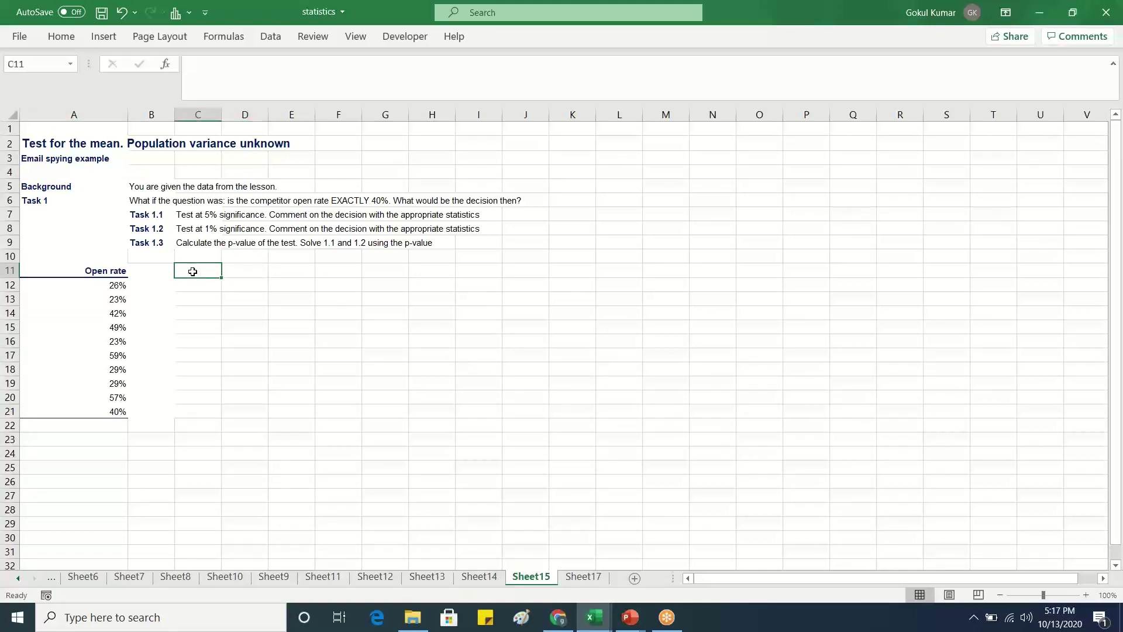
pyautogui.click(247, 273)
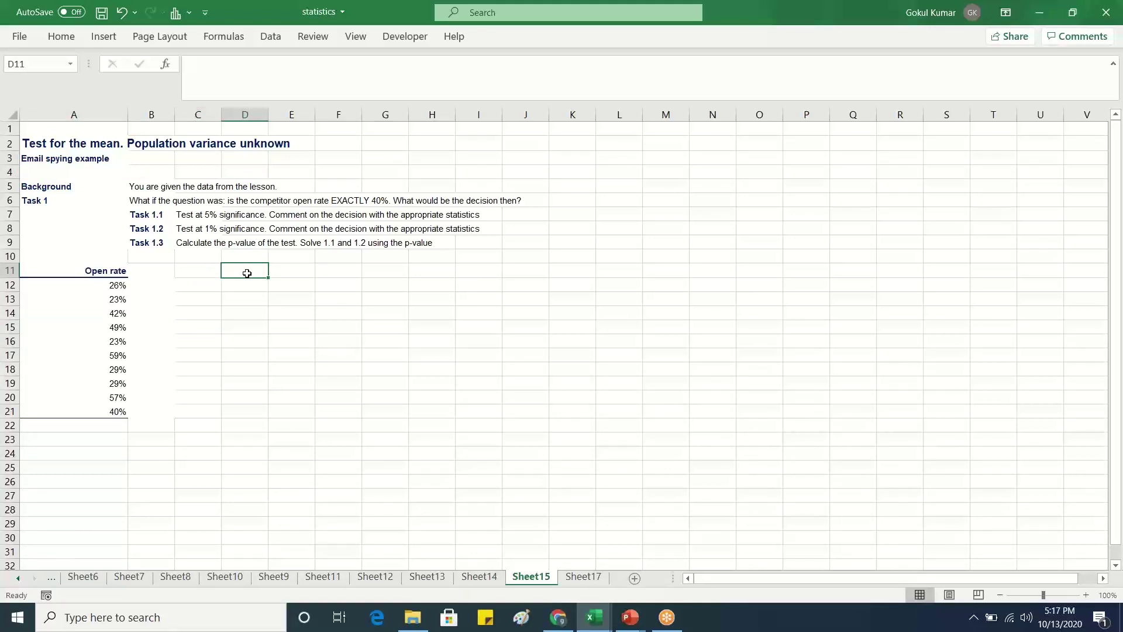
pyautogui.click(276, 273)
pyautogui.click(258, 271)
pyautogui.click(210, 269)
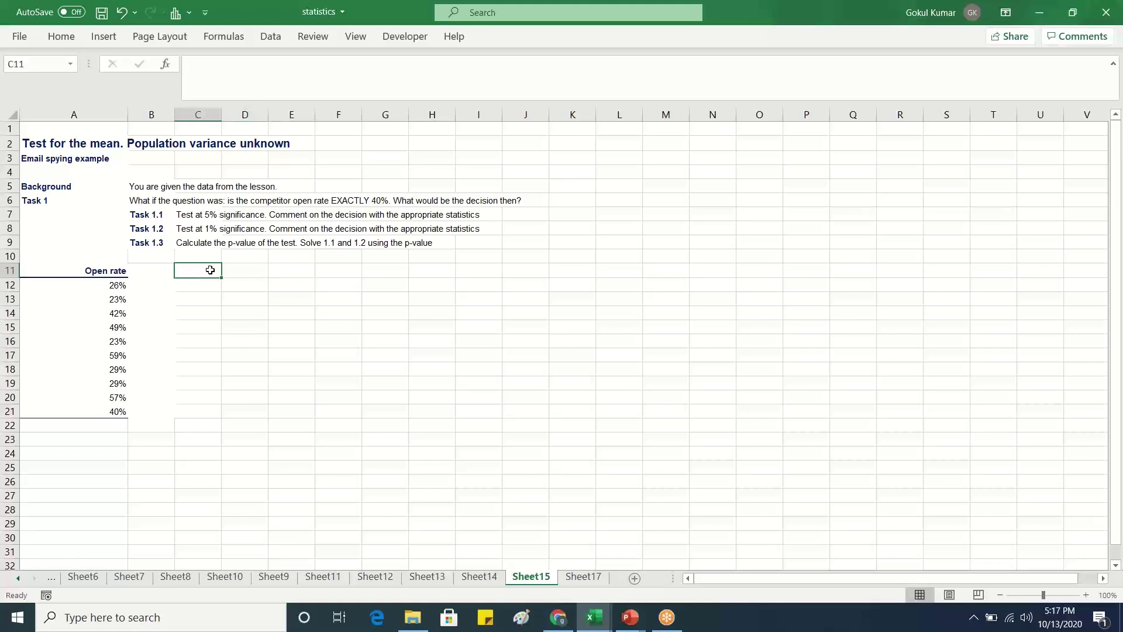
pyautogui.click(246, 272)
pyautogui.click(286, 273)
pyautogui.click(255, 271)
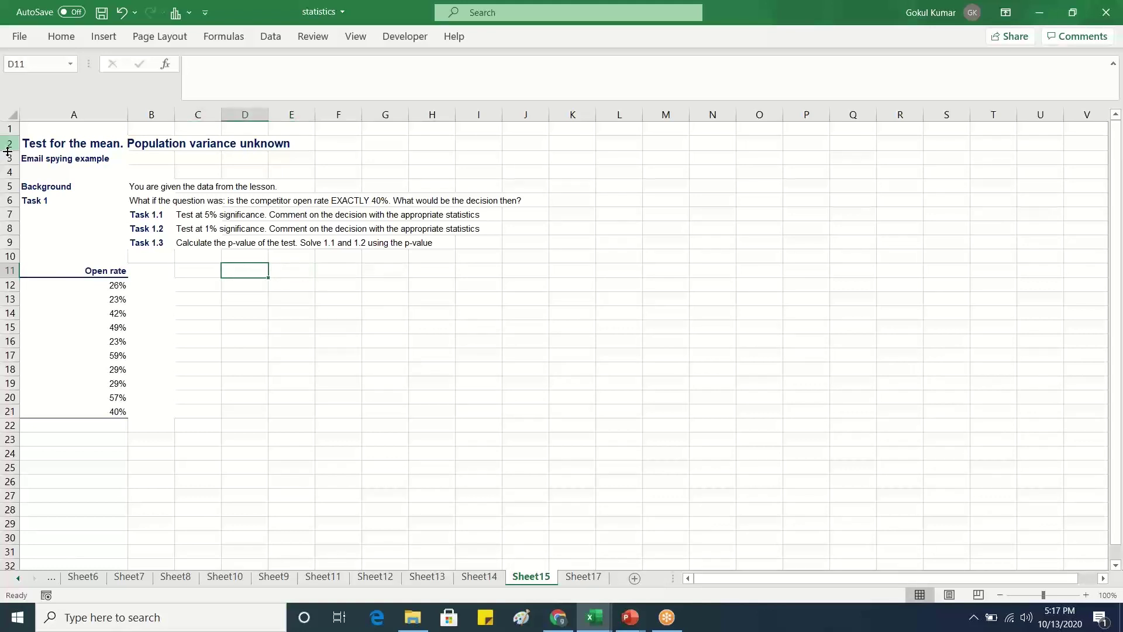
pyautogui.moveTo(64, 171); pyautogui.dragTo(65, 159)
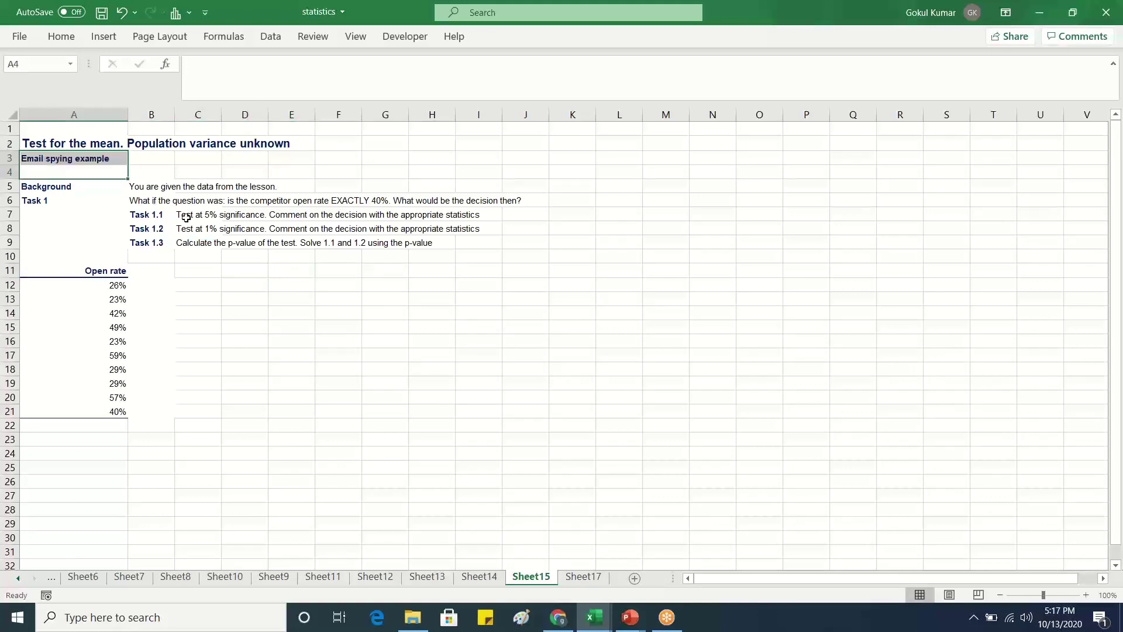
pyautogui.click(188, 159)
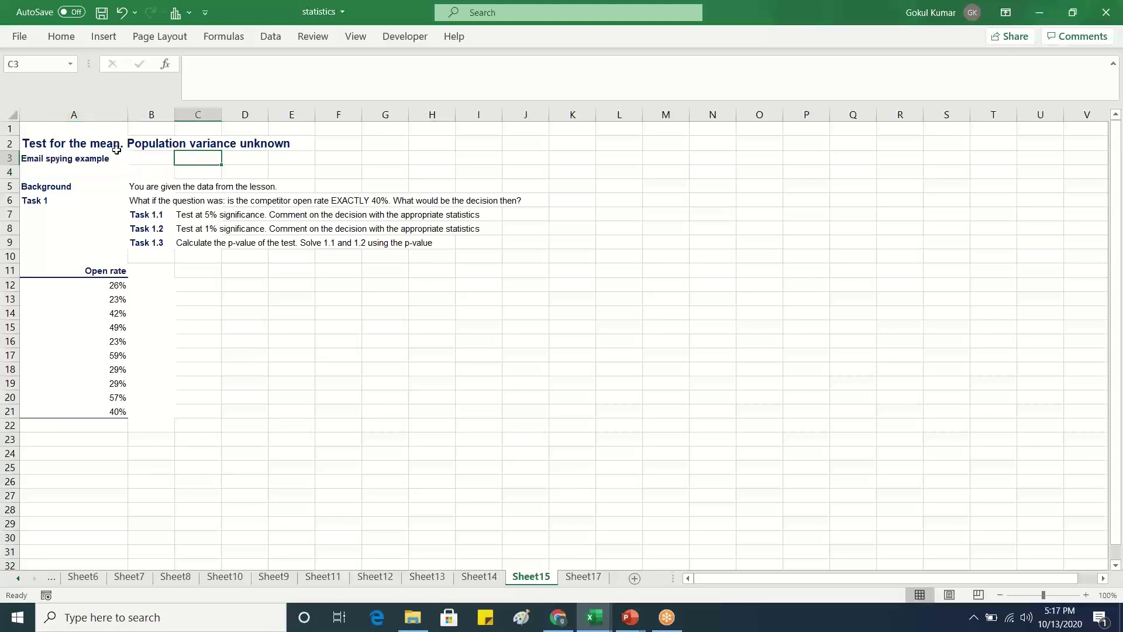
pyautogui.click(279, 144)
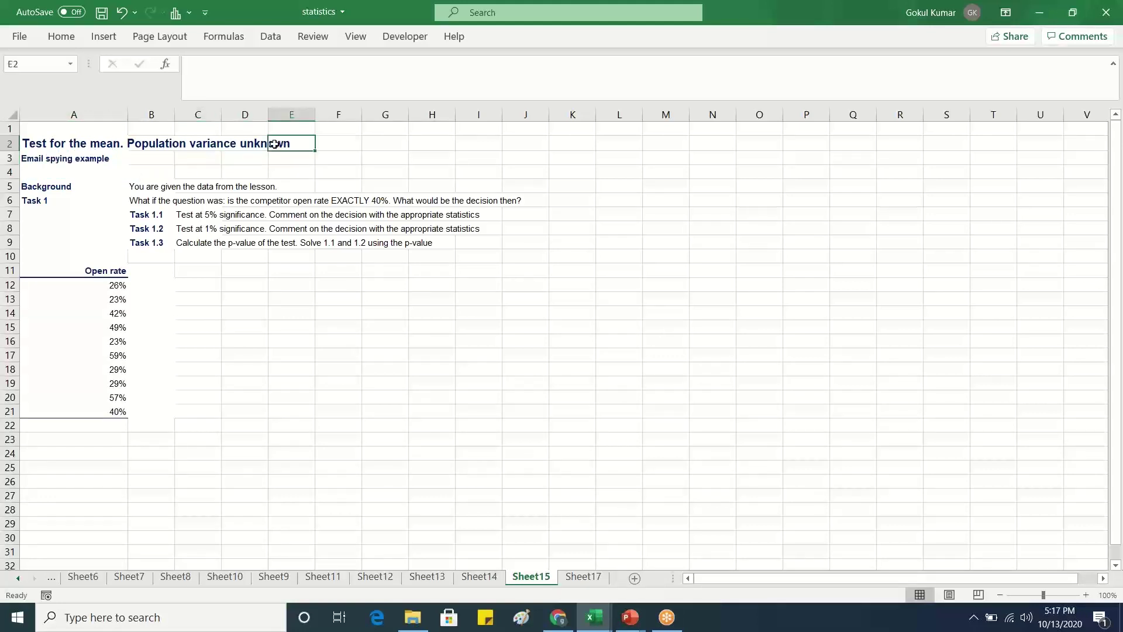
pyautogui.click(237, 146)
pyautogui.click(202, 140)
pyautogui.click(130, 146)
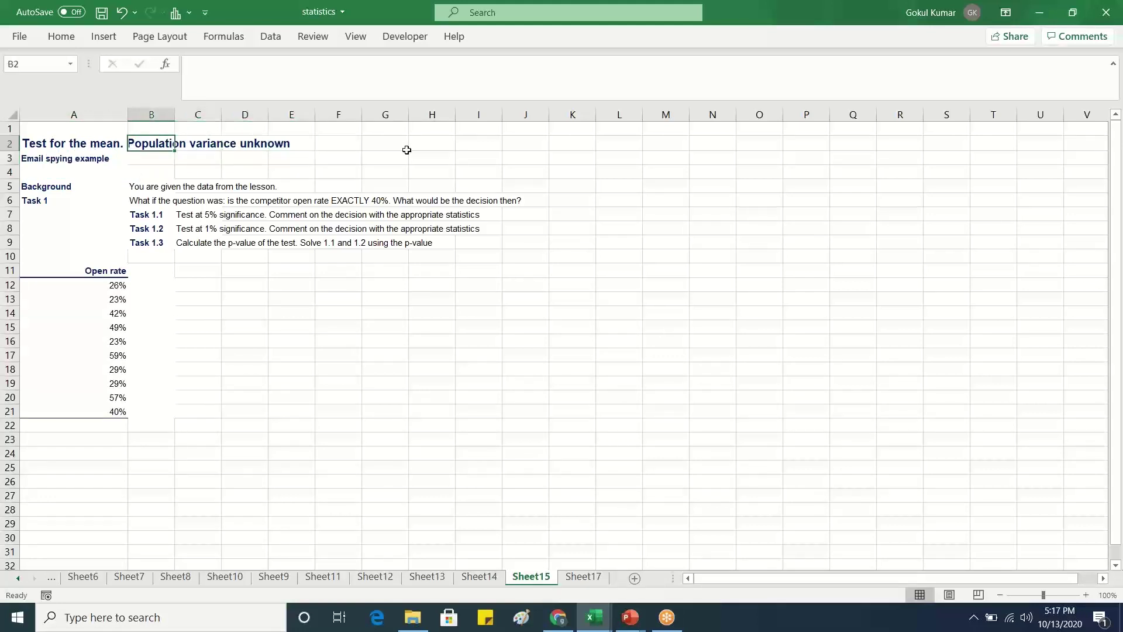
# Enter the label "alpha" in E12 and its value 0.05 in F12.
pyautogui.click(304, 284)
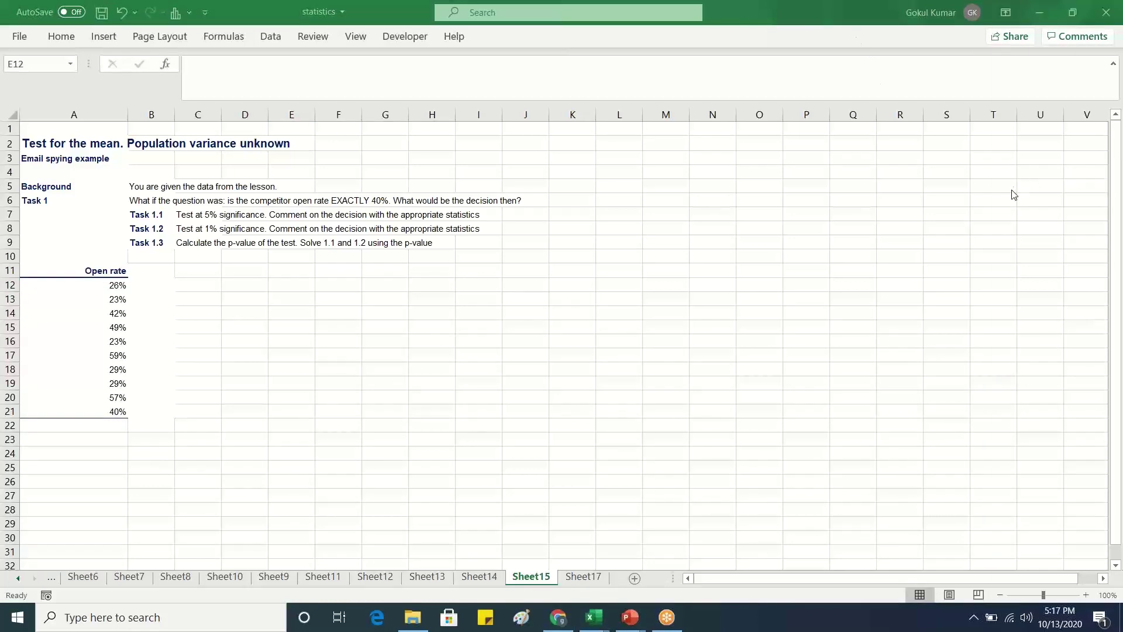
pyautogui.click(283, 283)
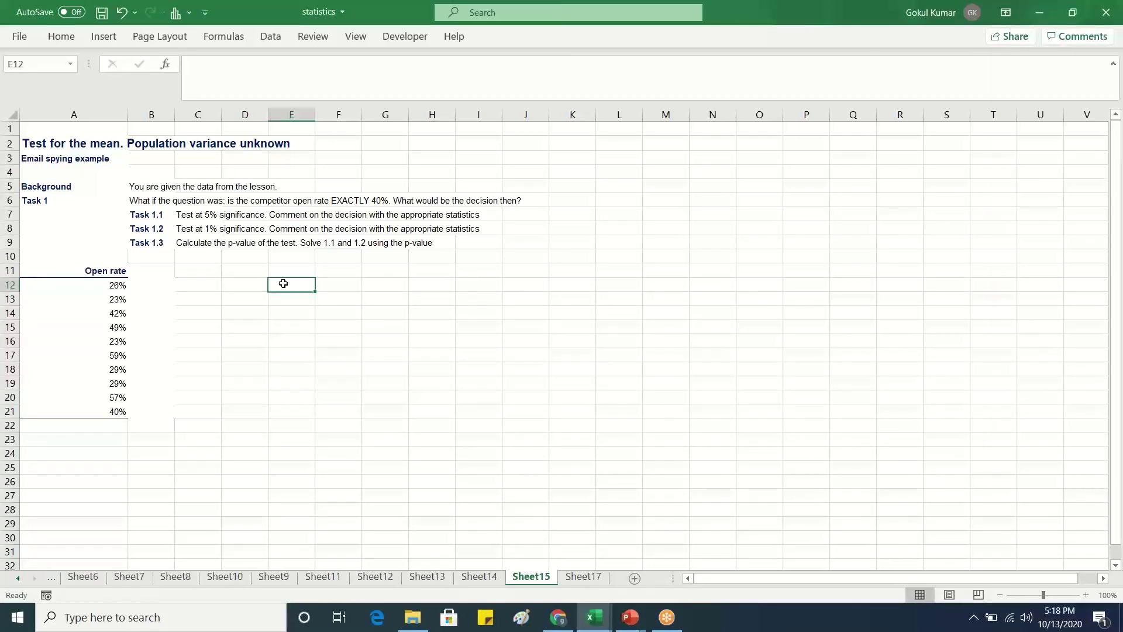
pyautogui.write('alp')
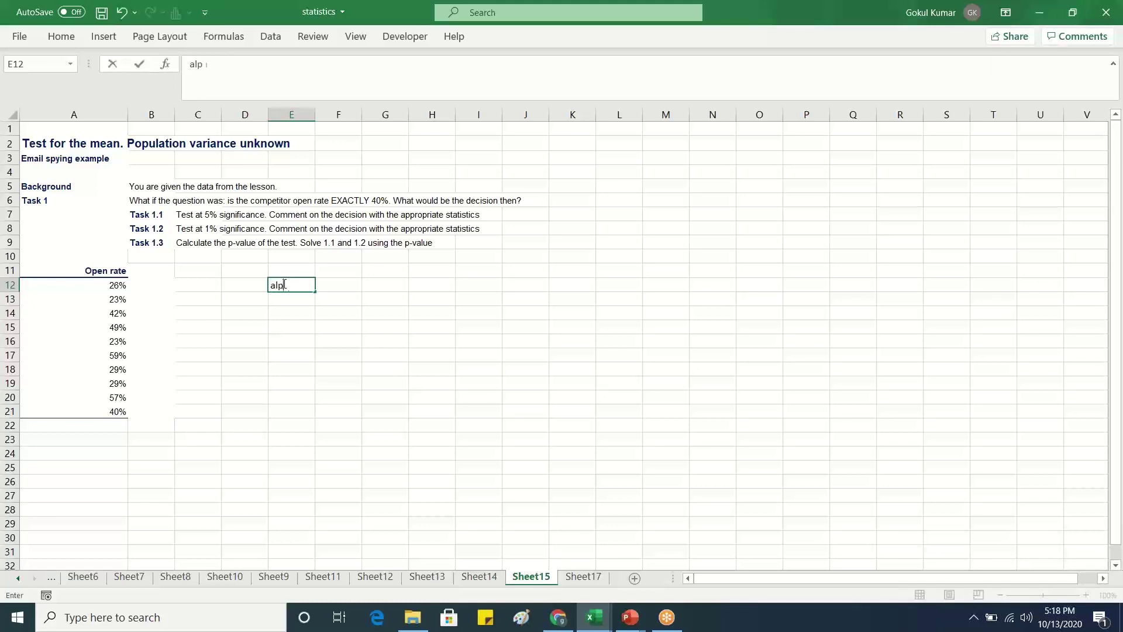
pyautogui.write('ha')
pyautogui.doubleClick(339, 285)
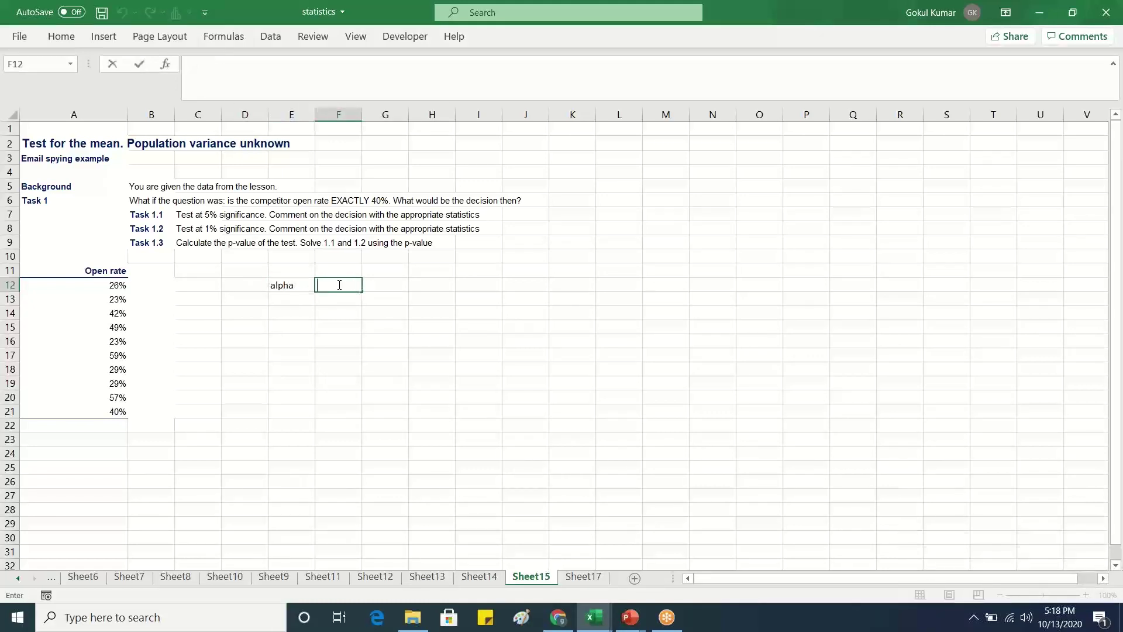
pyautogui.write('0.05')
pyautogui.click(275, 302)
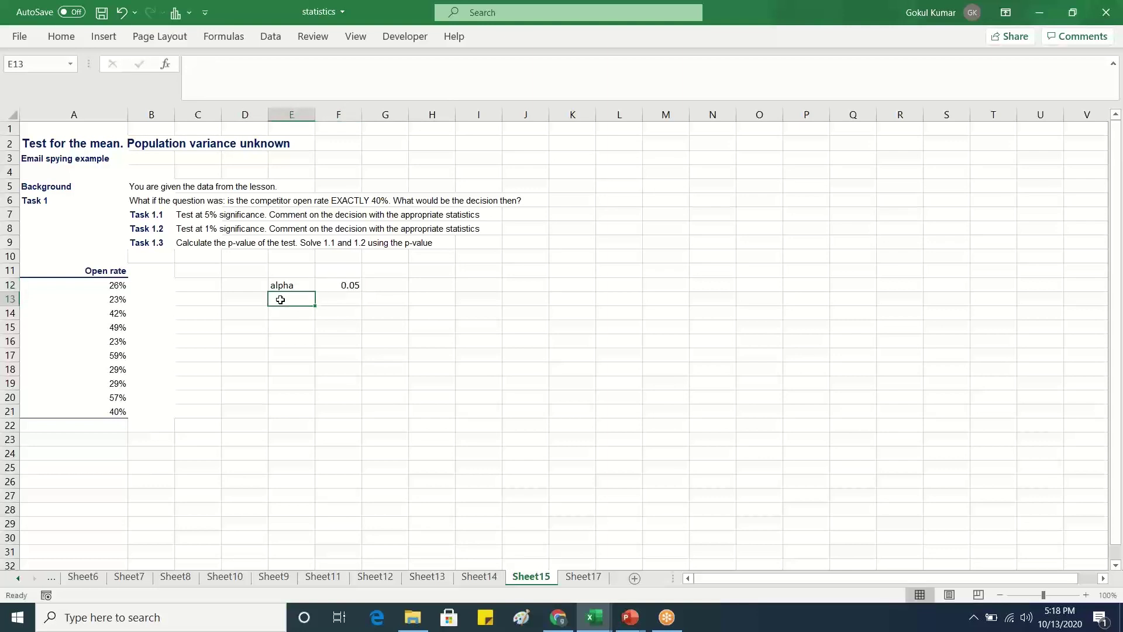
# Consult the data scientist salary calculation layout on Sheet14, and return to Sheet15.
pyautogui.doubleClick(281, 299)
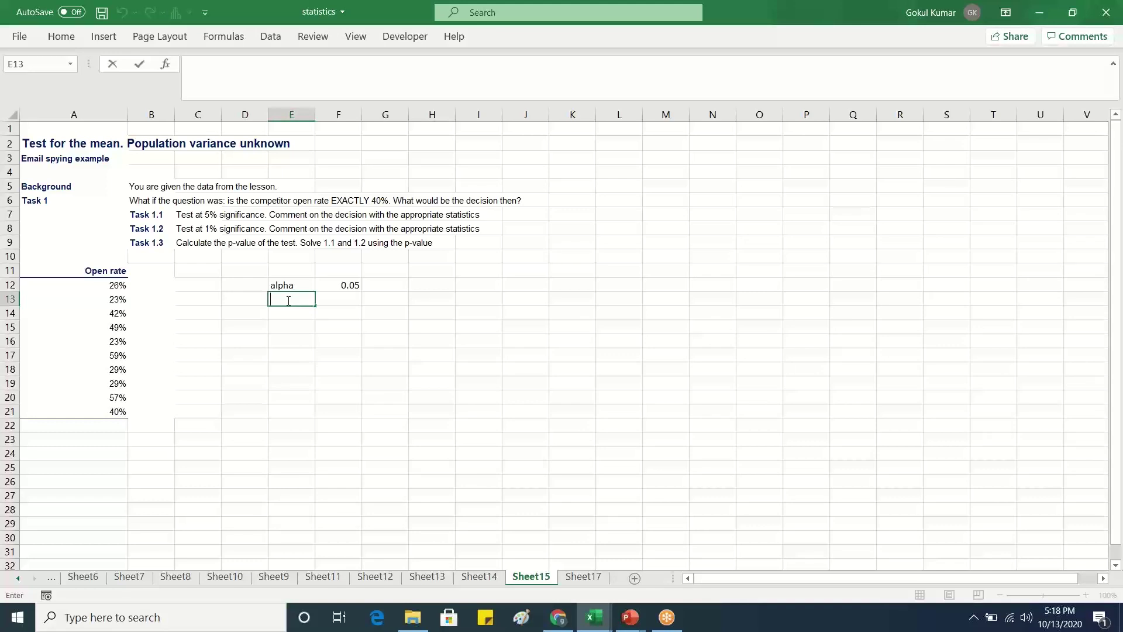
pyautogui.click(479, 576)
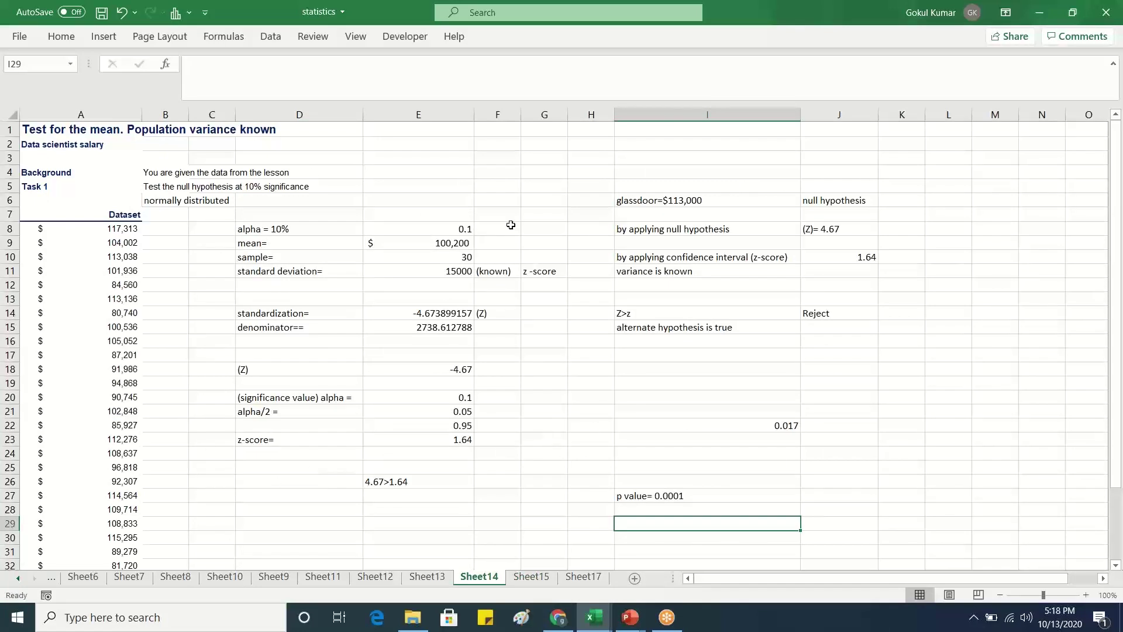
pyautogui.click(585, 578)
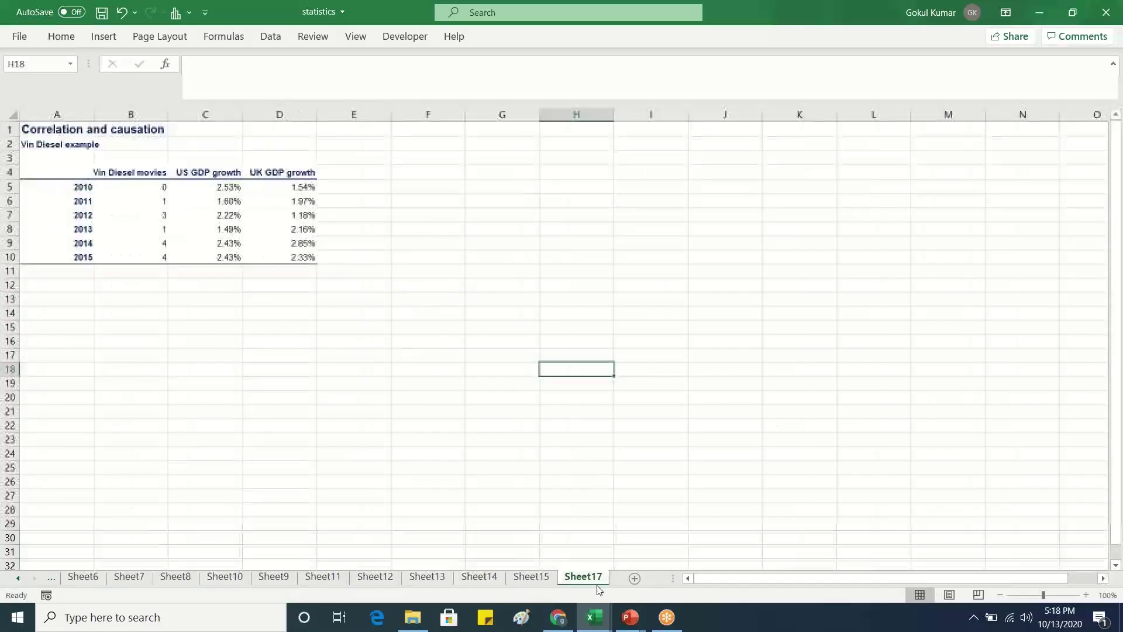
pyautogui.click(518, 578)
# Label E13 "mean" and calculate the mean open rate in F13 with =AVERAGE(A12:A21).
pyautogui.doubleClick(299, 298)
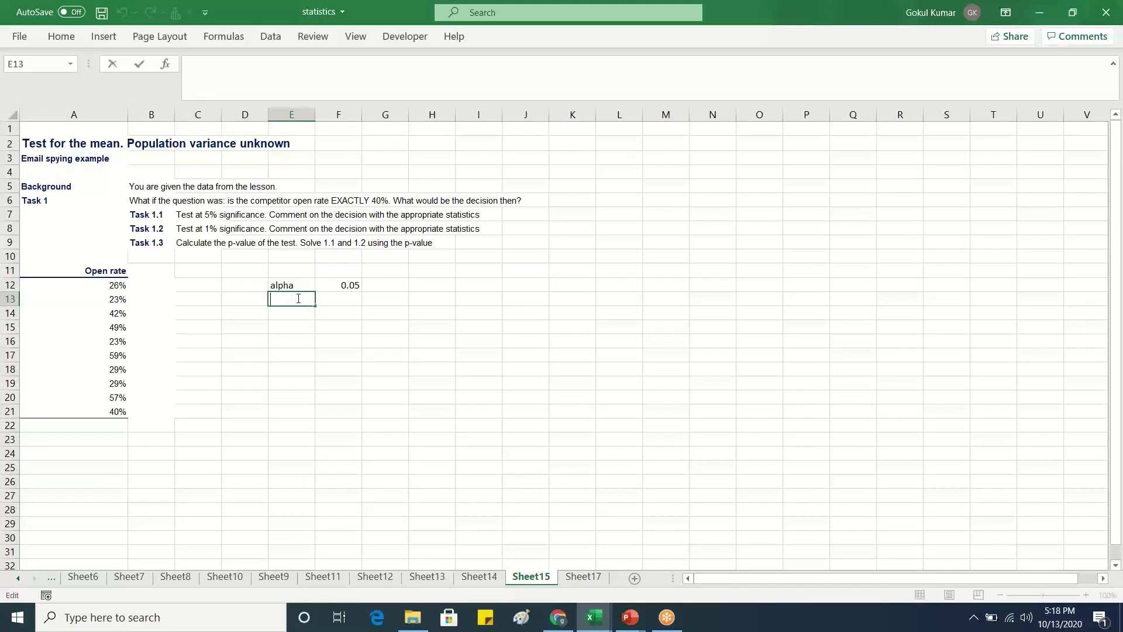
pyautogui.write('mean')
pyautogui.click(338, 298)
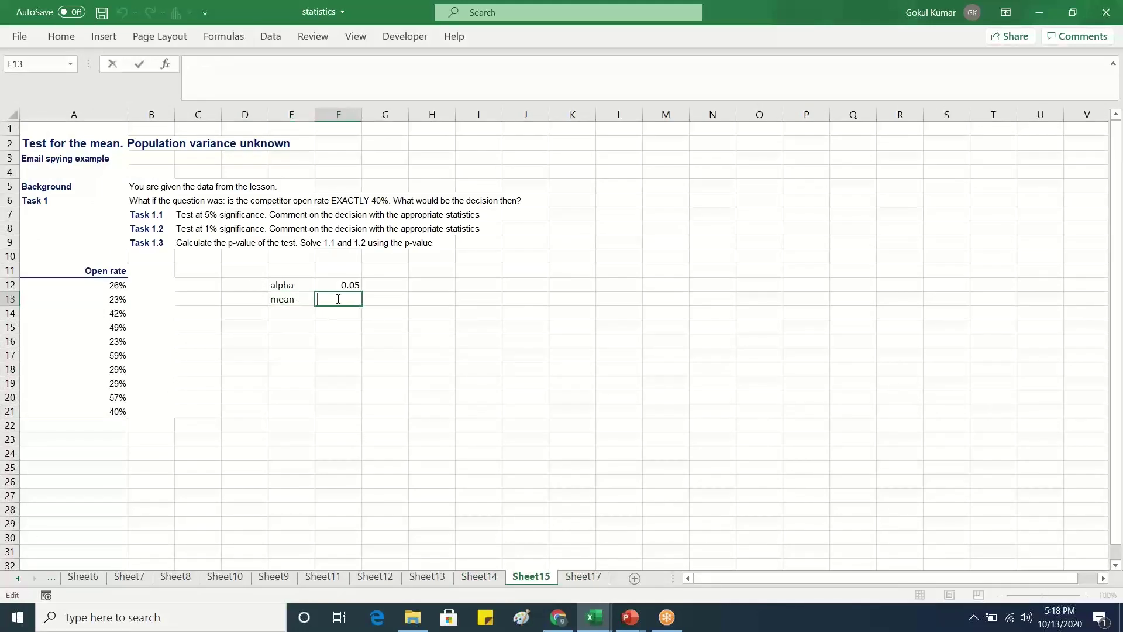
pyautogui.write('=aver')
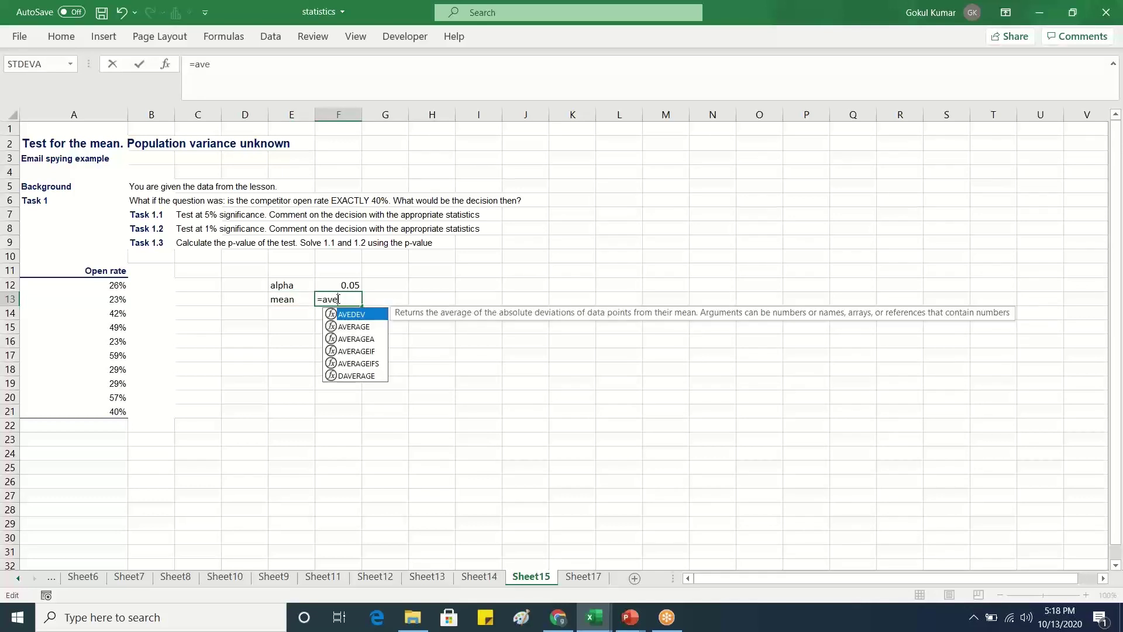
pyautogui.doubleClick(346, 313)
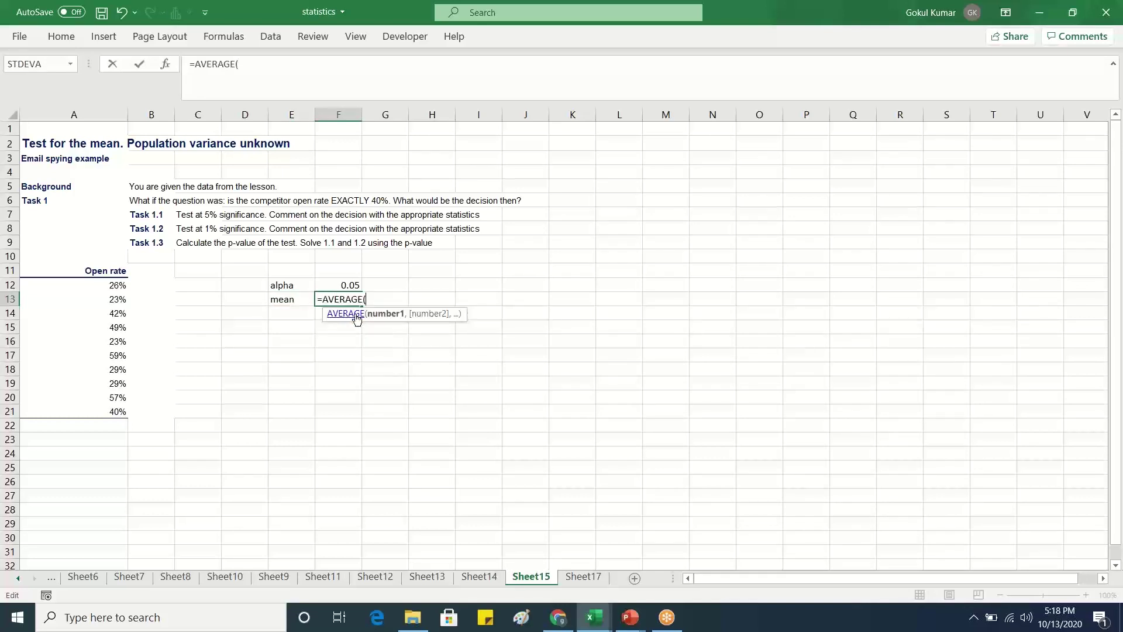
pyautogui.moveTo(109, 286); pyautogui.dragTo(106, 413)
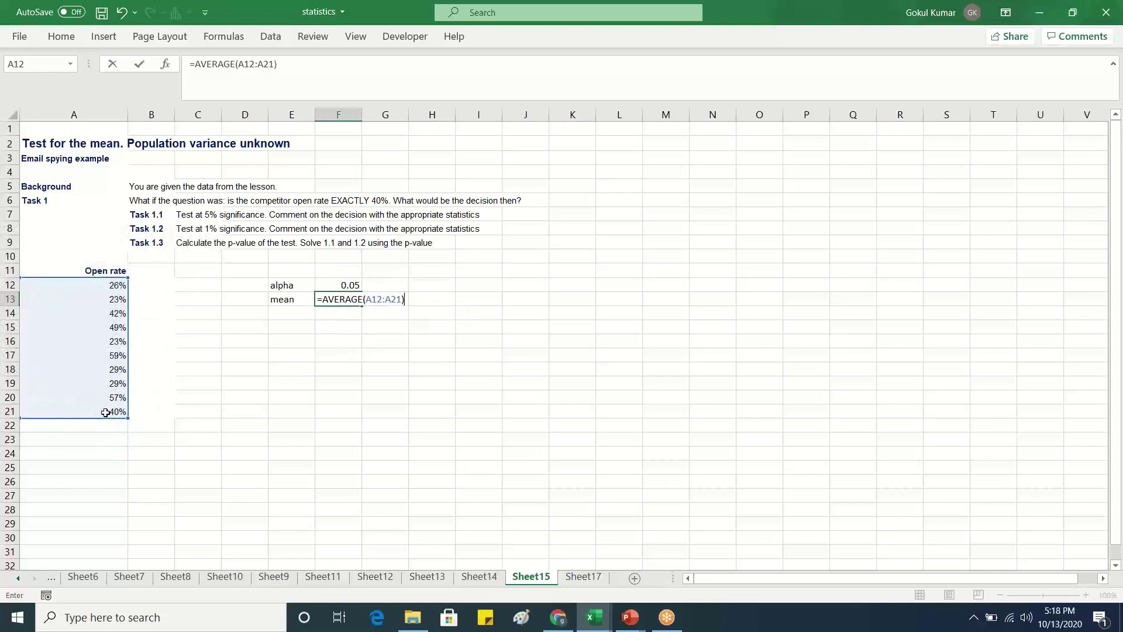
pyautogui.press('Return')
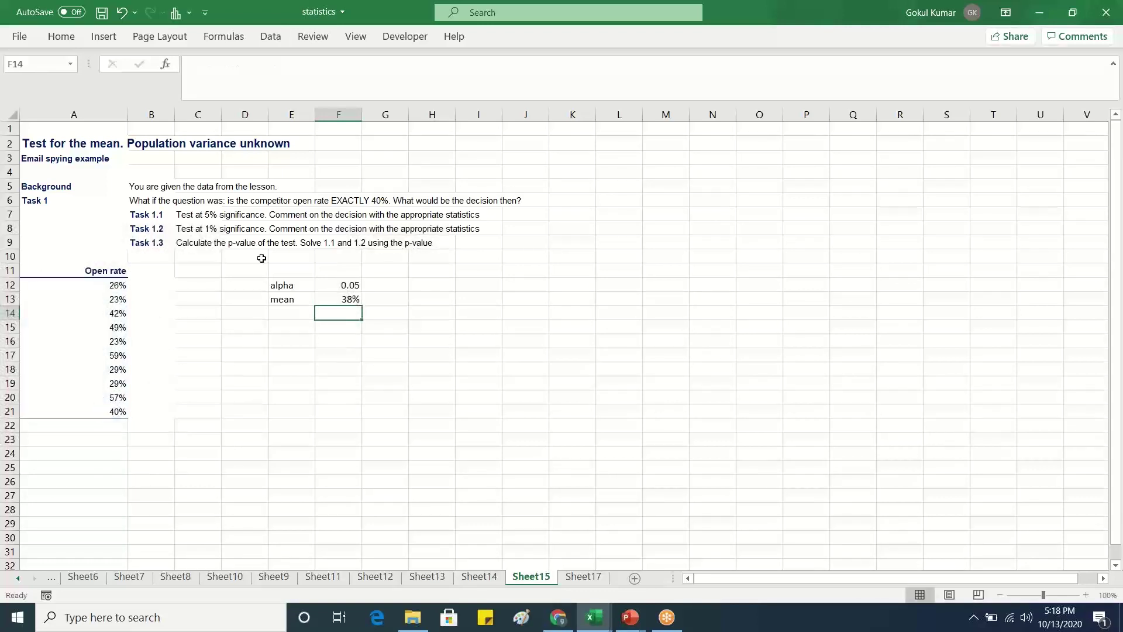
# Label E14 "s.d" and calculate the open rates' sample standard deviation in F14 with =STDEV.S(A12:A21).
pyautogui.doubleClick(286, 315)
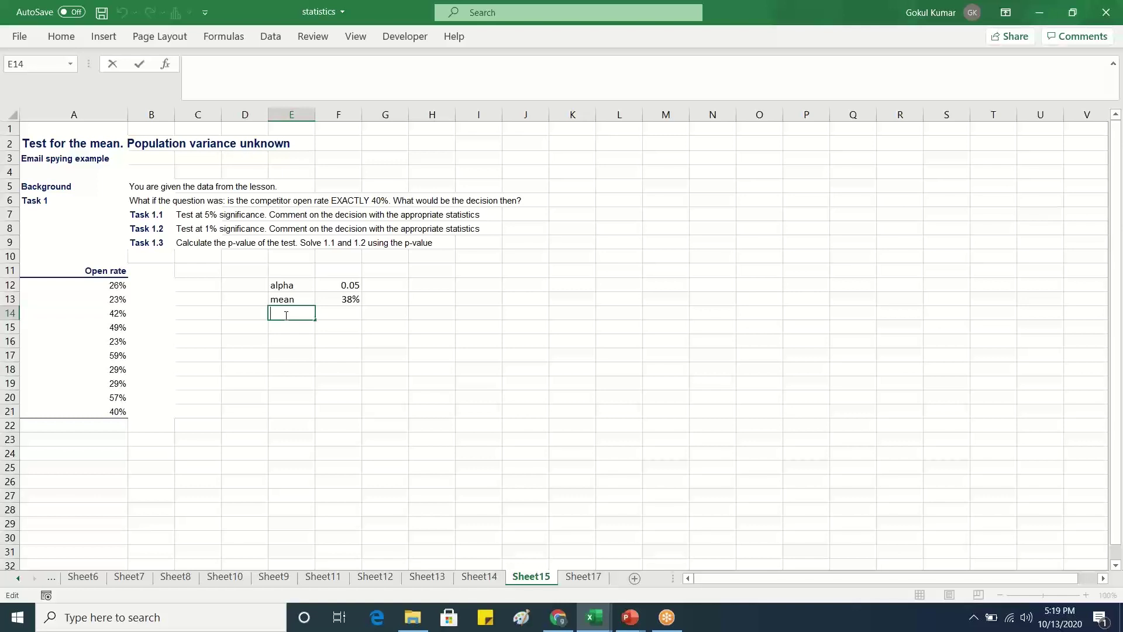
pyautogui.write('s.d')
pyautogui.doubleClick(339, 313)
pyautogui.write('=')
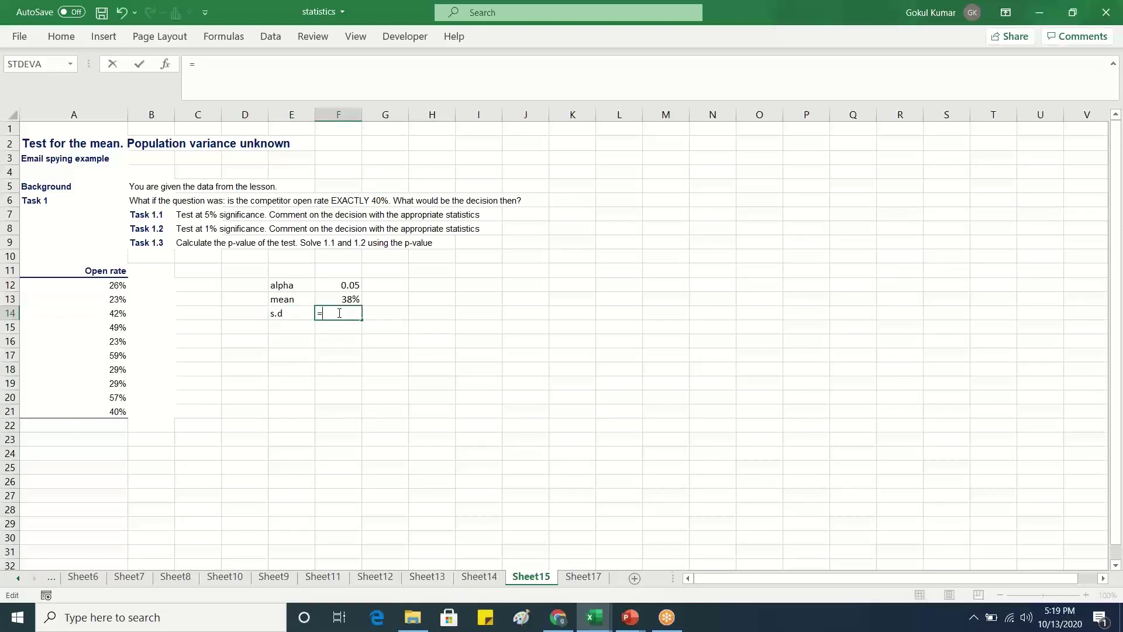
pyautogui.write('s')
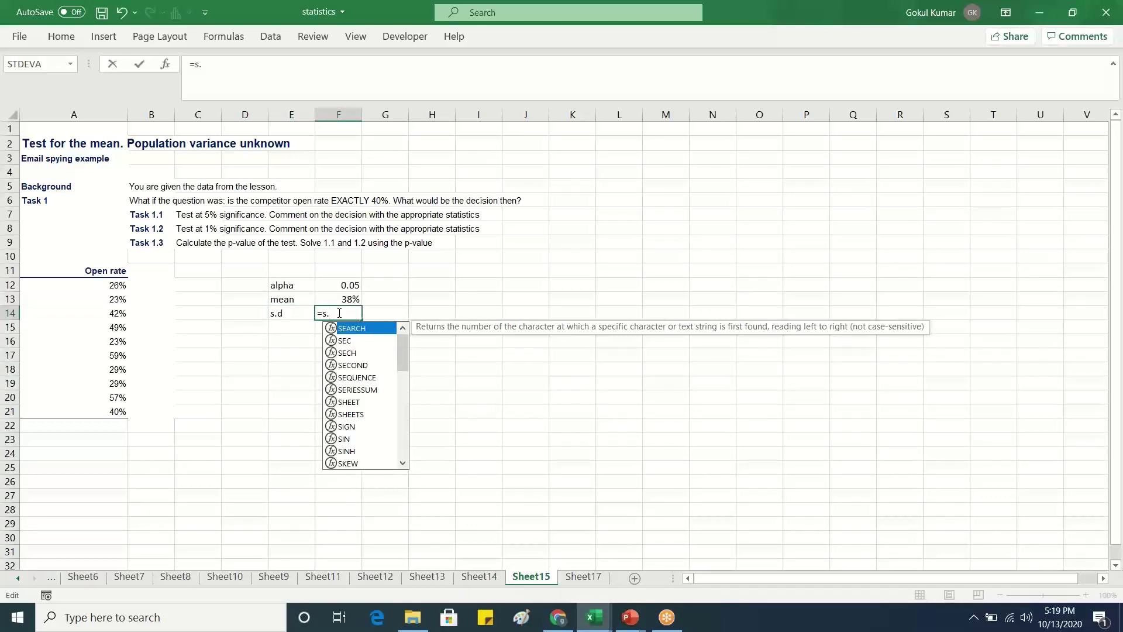
pyautogui.write('.')
pyautogui.press('BackSpace')
pyautogui.write('t')
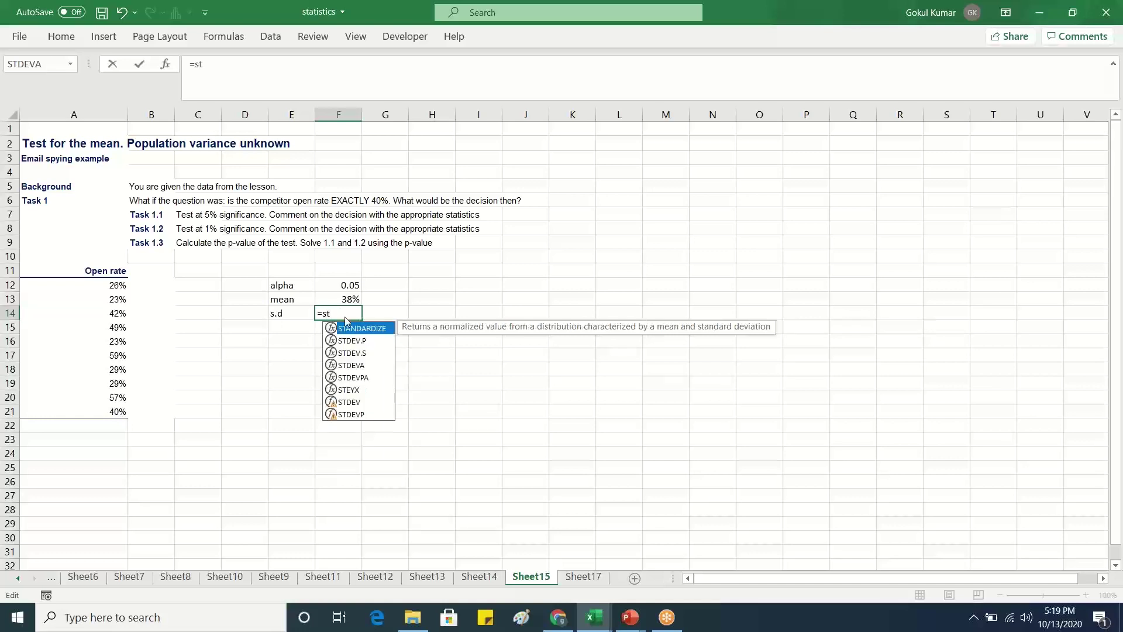
pyautogui.doubleClick(363, 352)
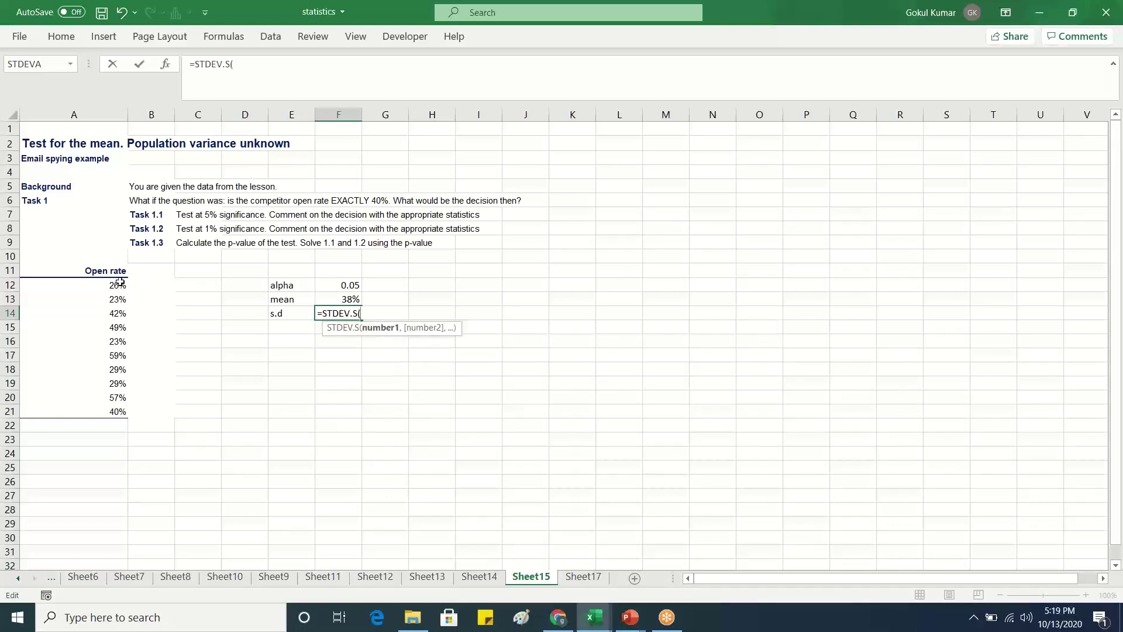
pyautogui.moveTo(120, 283); pyautogui.dragTo(107, 412)
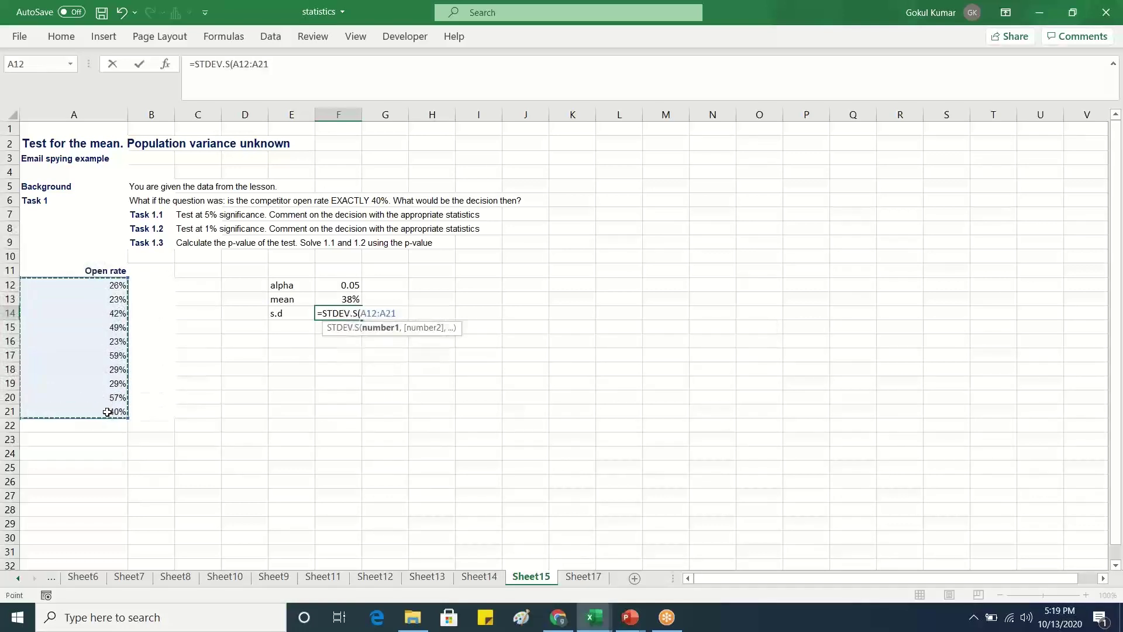
pyautogui.write(')')
pyautogui.press('Return')
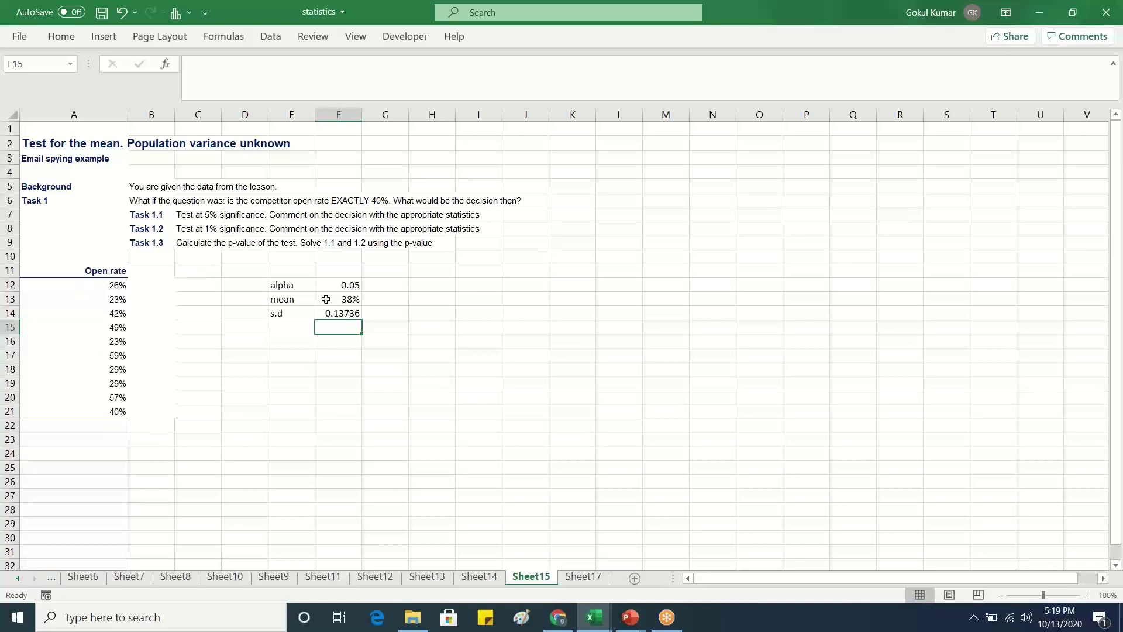
# Enter the open rates as whole numbers down column C from C12: 26, 23, 42, 49, 23, 59, 29, 57 and 40.
pyautogui.click(192, 284)
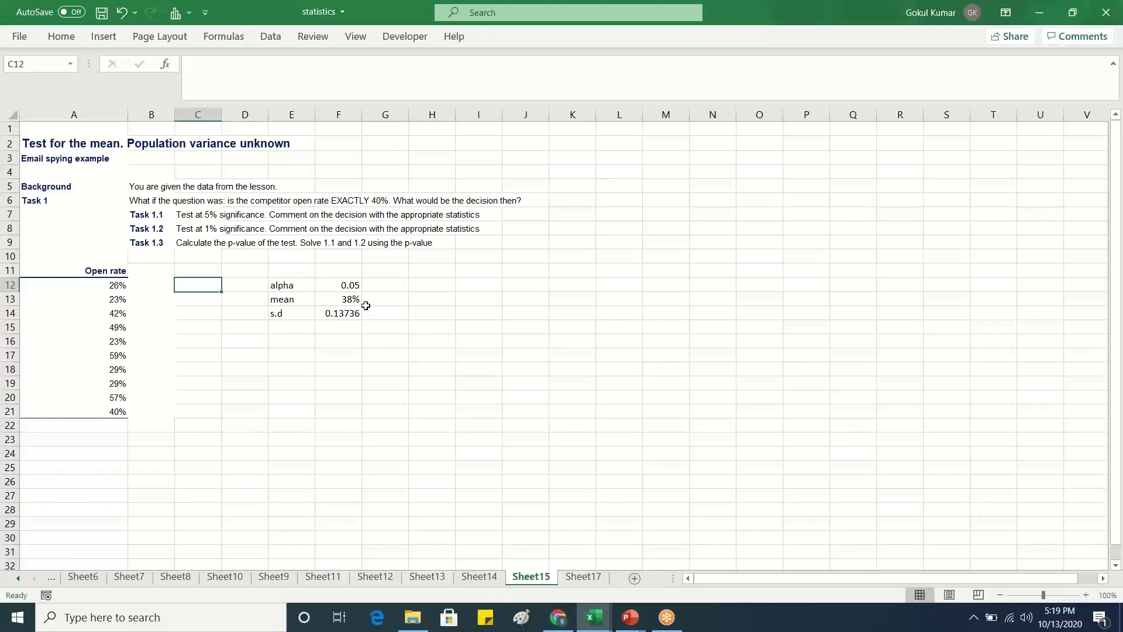
pyautogui.doubleClick(198, 286)
pyautogui.write('26')
pyautogui.press('Return')
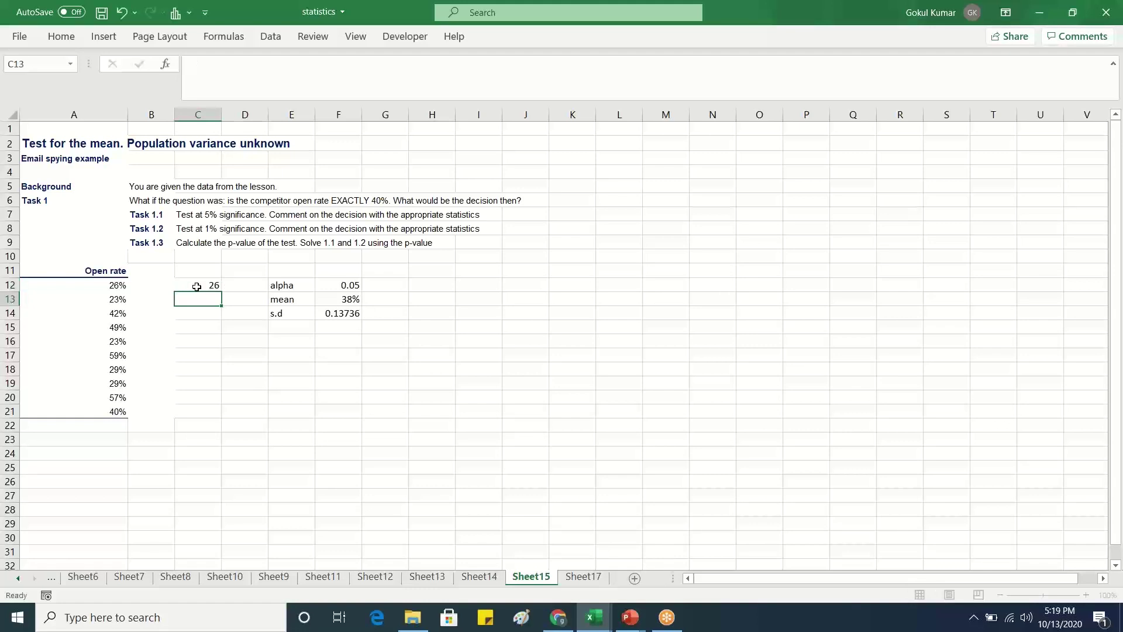
pyautogui.write('23')
pyautogui.press('Return')
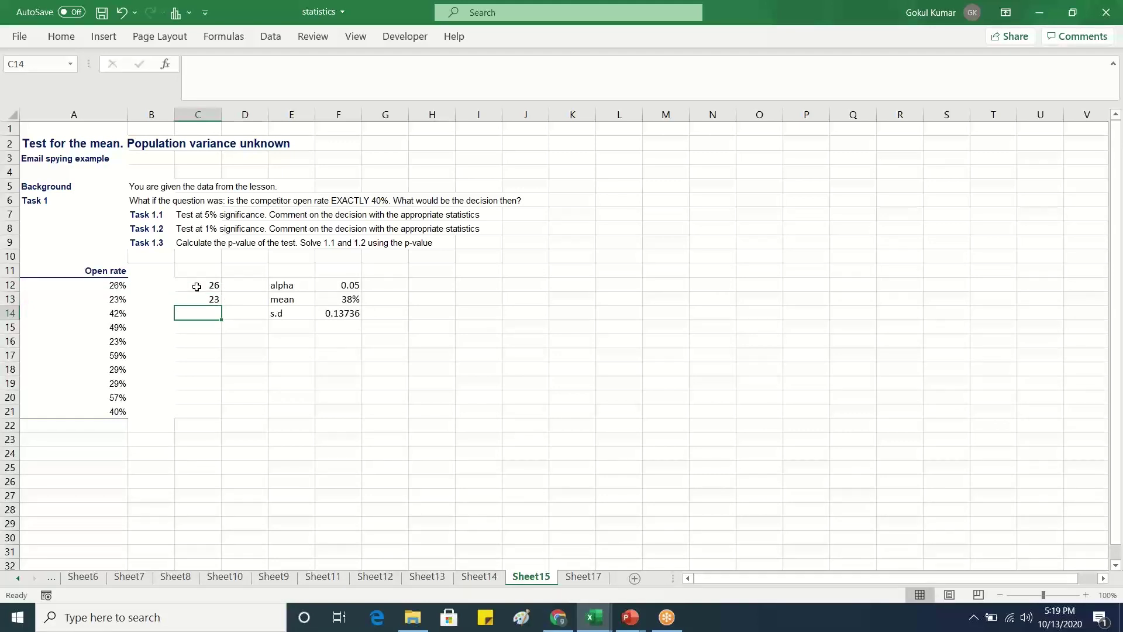
pyautogui.write('42')
pyautogui.press('Return')
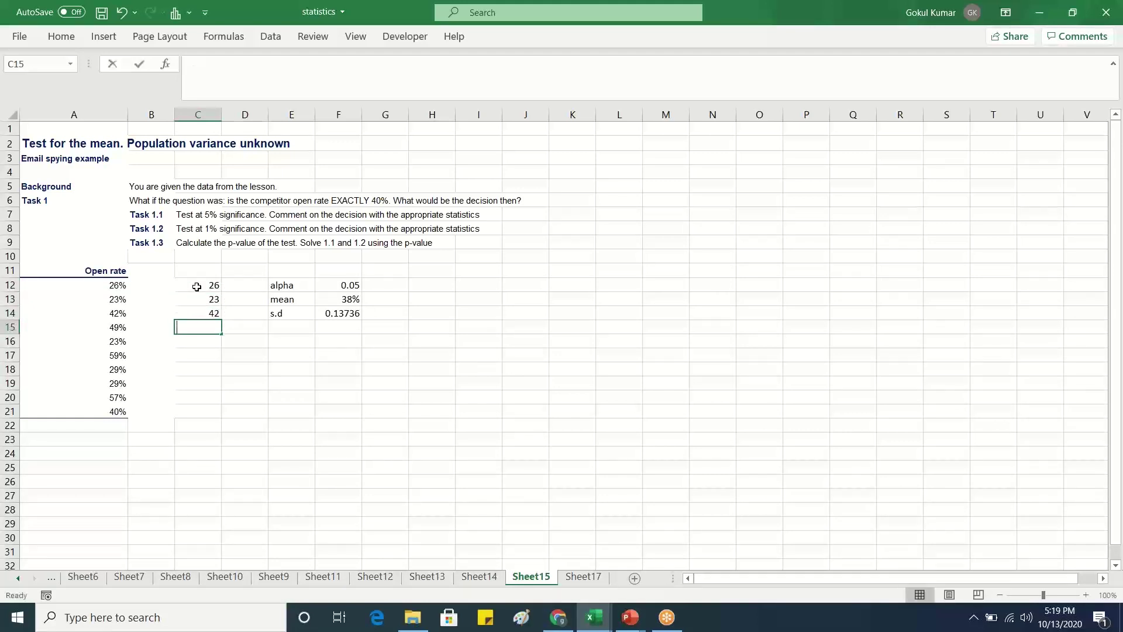
pyautogui.write('49')
pyautogui.press('Return')
pyautogui.write('23')
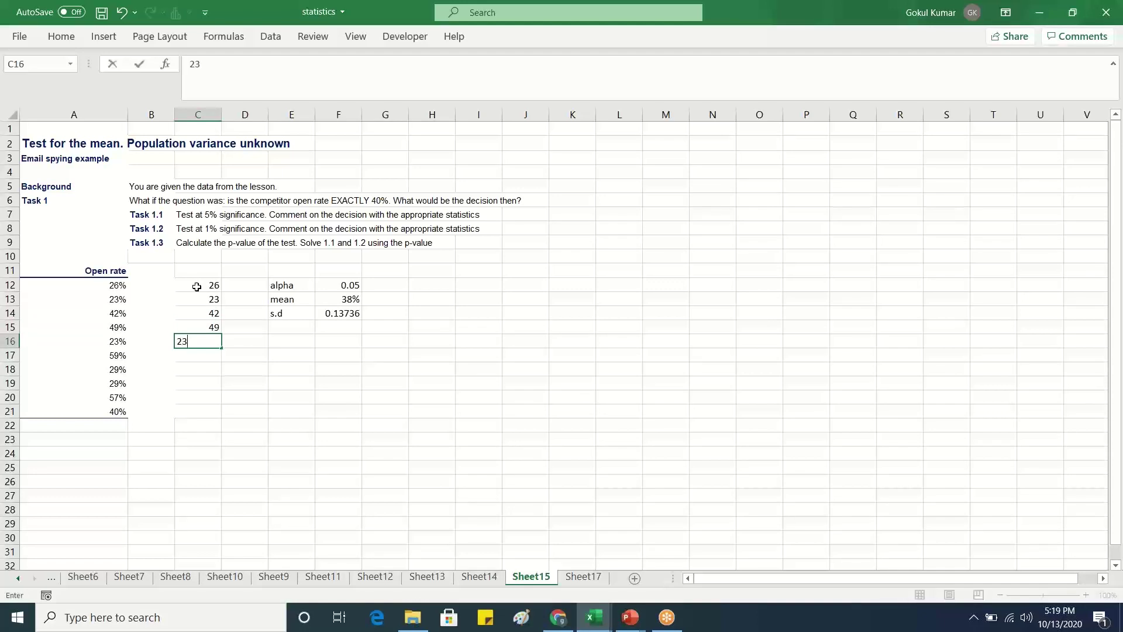
pyautogui.press('Return')
pyautogui.write('59')
pyautogui.press('Return')
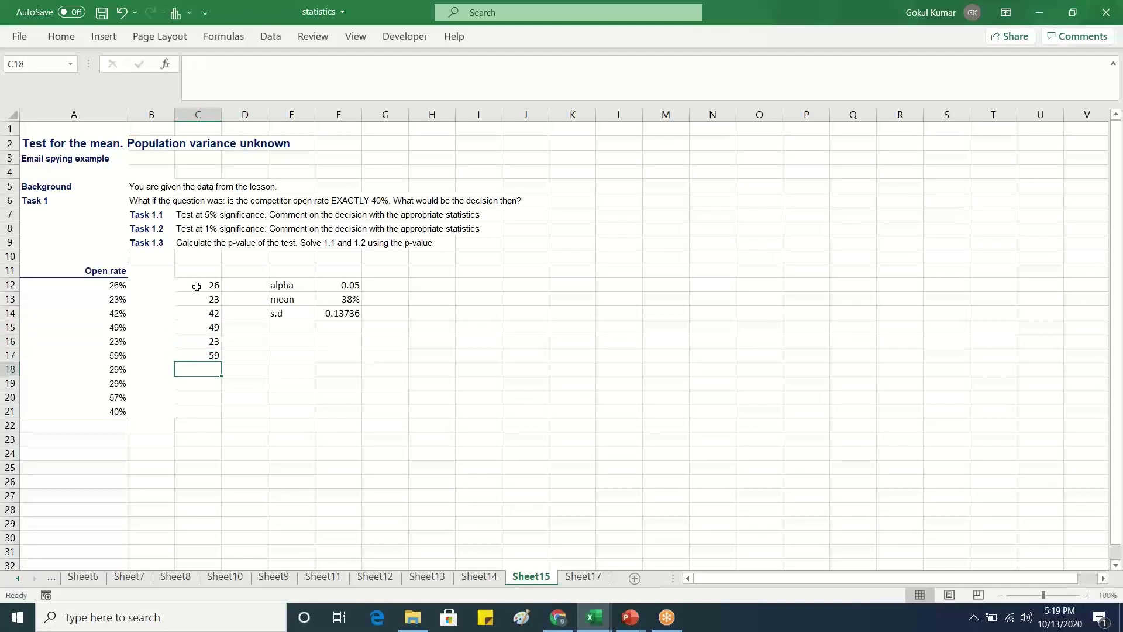
pyautogui.write('29')
pyautogui.press('Return')
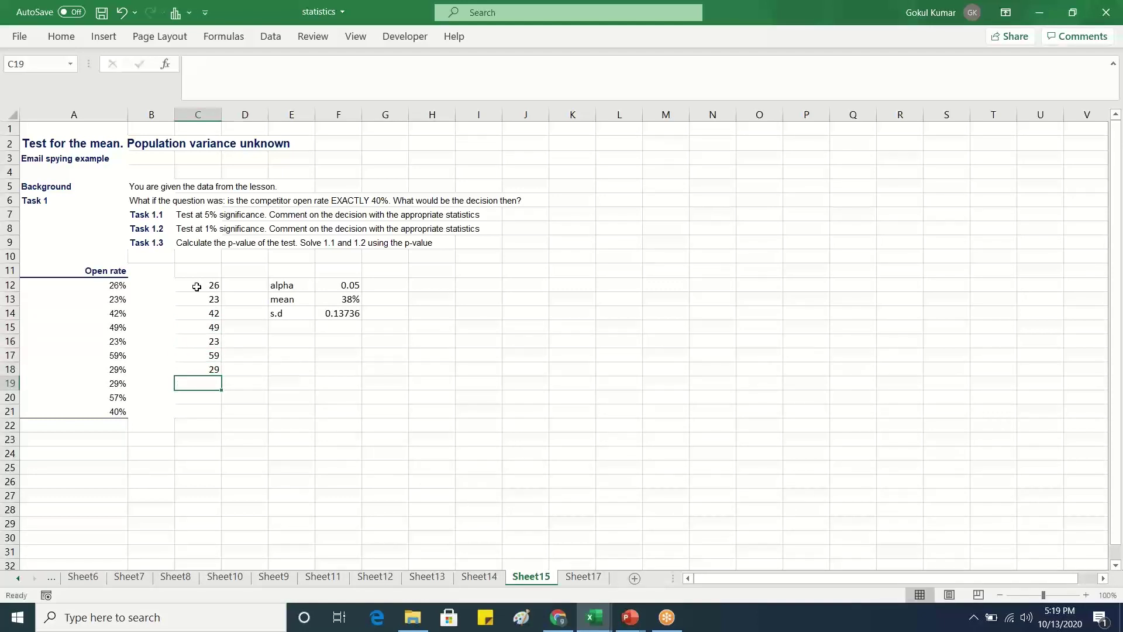
pyautogui.write('57')
pyautogui.press('Return')
pyautogui.write('40')
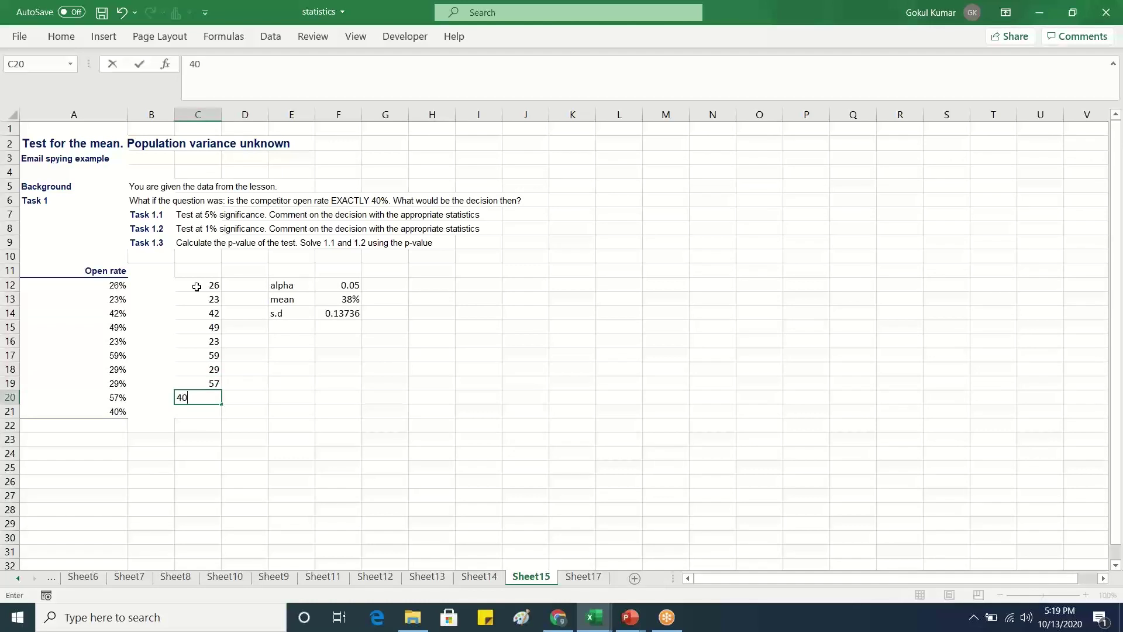
pyautogui.press('Return')
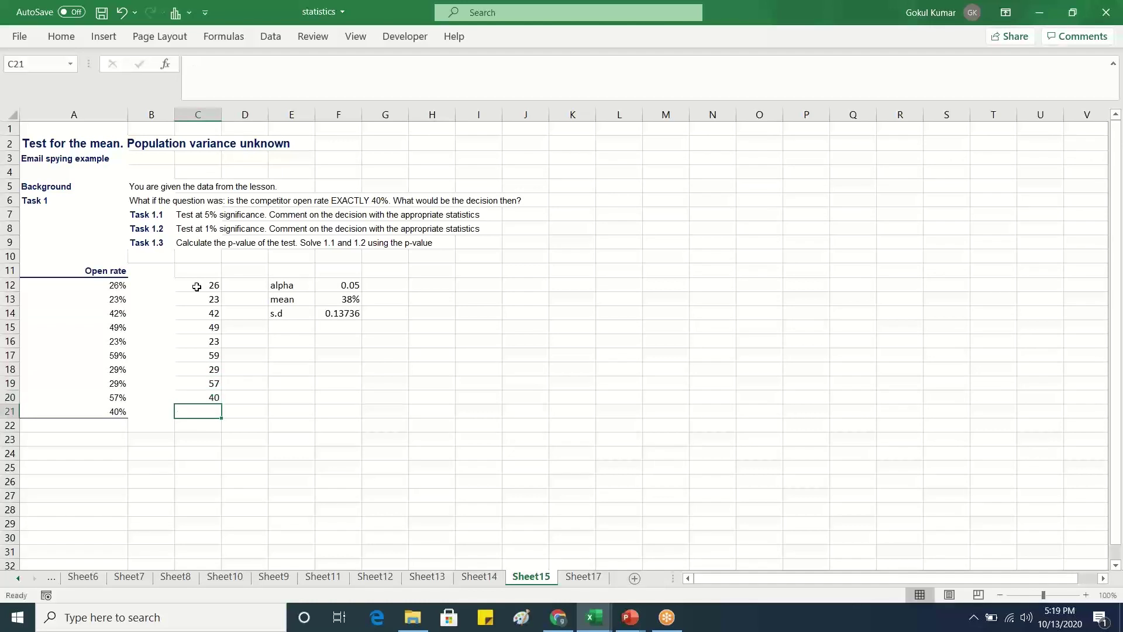
# Correct the end of the whole-number list to 29 in C19, 57 in C20 and 40 in C21.
pyautogui.doubleClick(215, 384)
pyautogui.press('BackSpace')
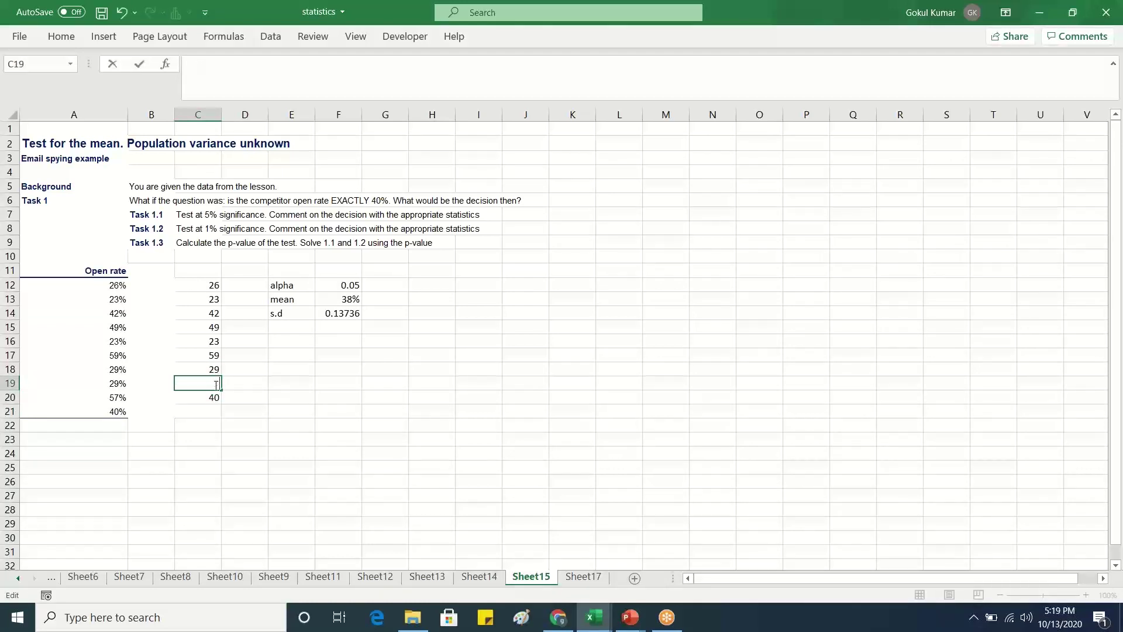
pyautogui.write('29')
pyautogui.press('Return')
pyautogui.write('57')
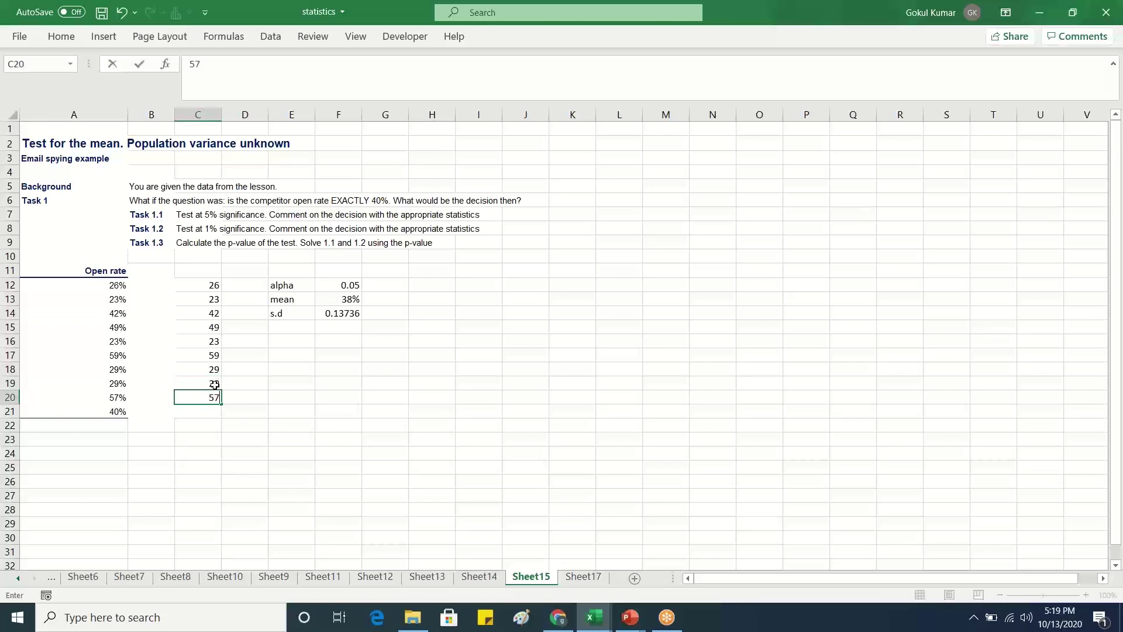
pyautogui.press('Return')
pyautogui.write('40')
pyautogui.press('Return')
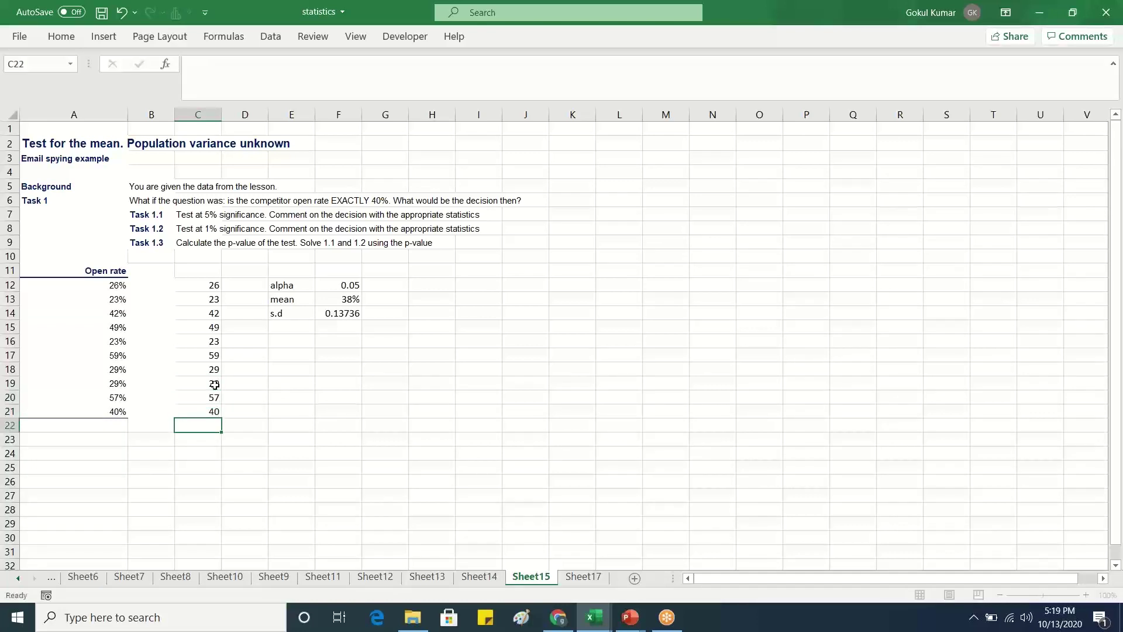
pyautogui.click(379, 384)
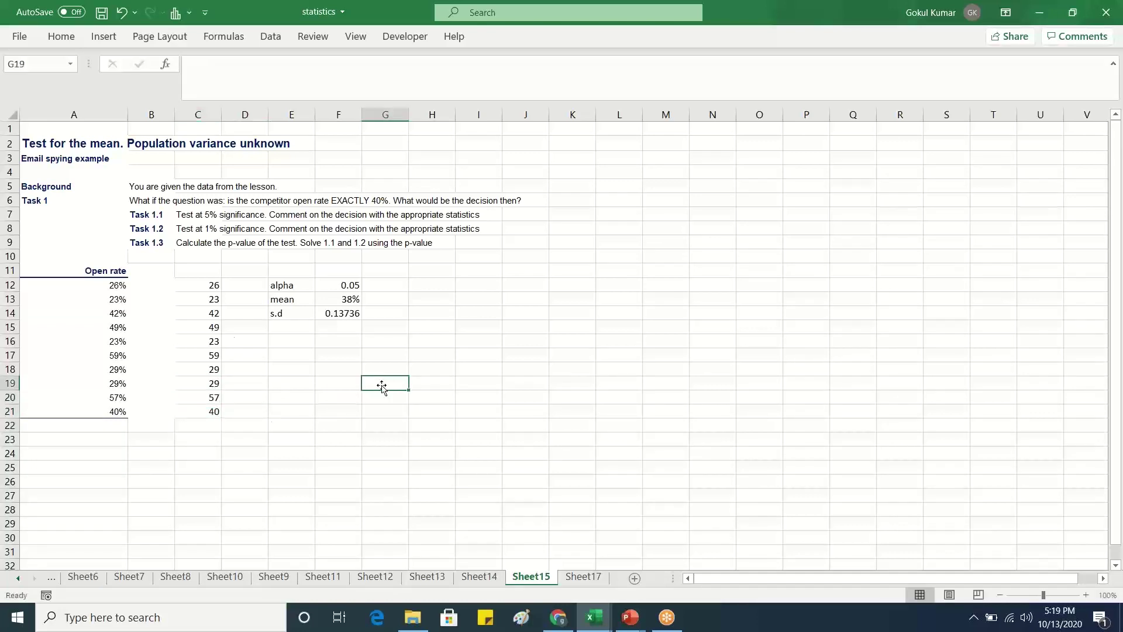
# Label E16 "mean" and calculate the mean of the whole-number rates in F16 with =AVERAGE(C12:C21).
pyautogui.click(289, 343)
pyautogui.write('mean')
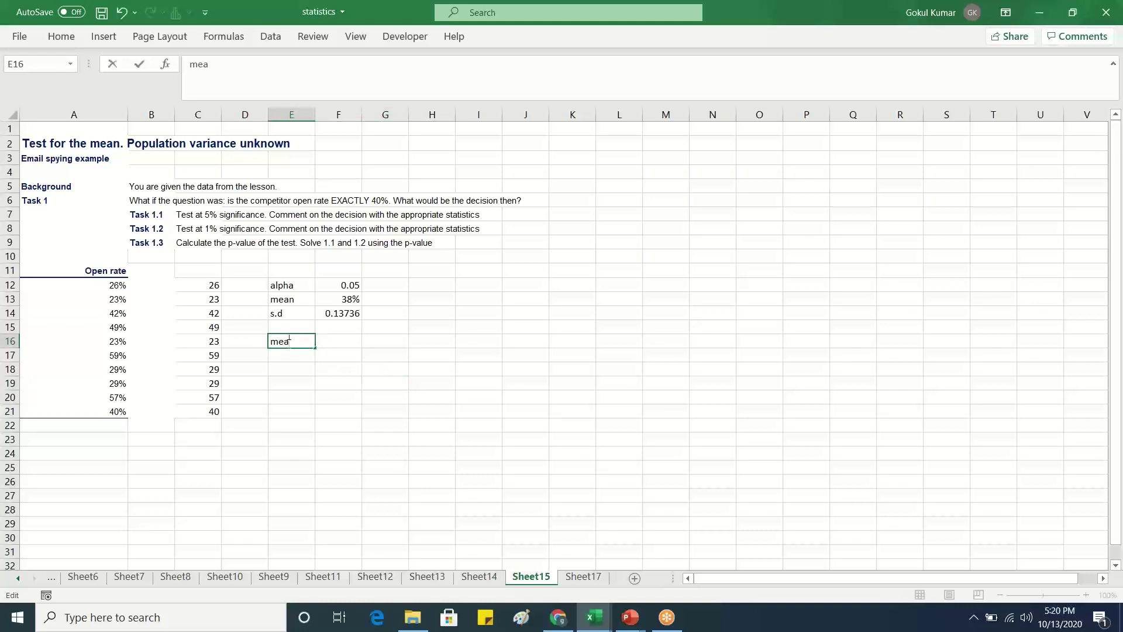
pyautogui.click(339, 344)
pyautogui.write('=')
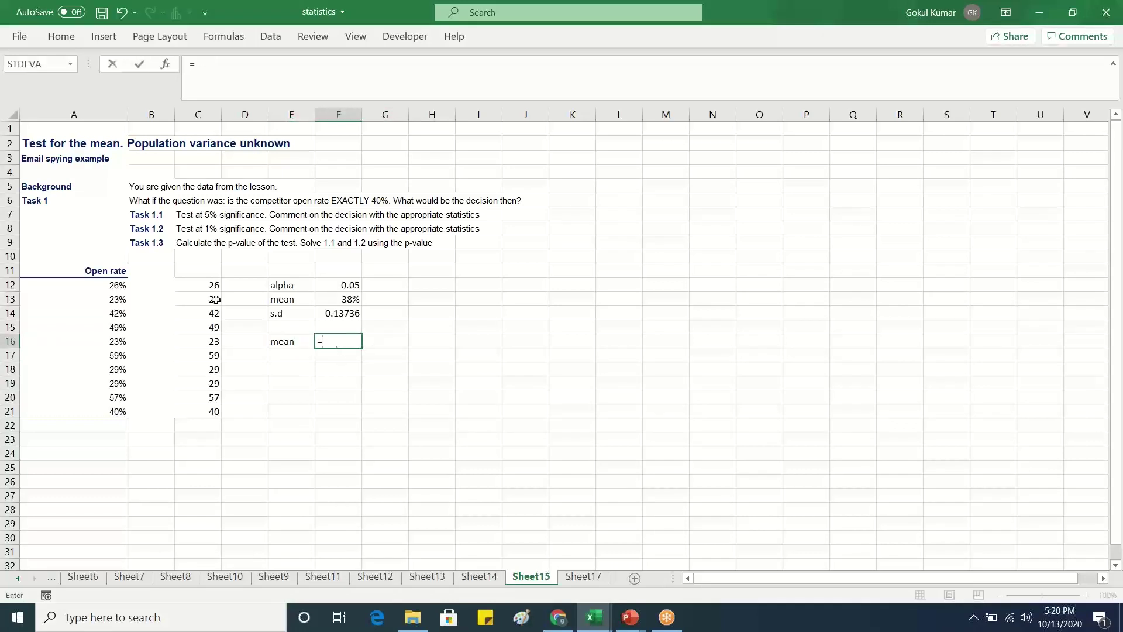
pyautogui.write('av')
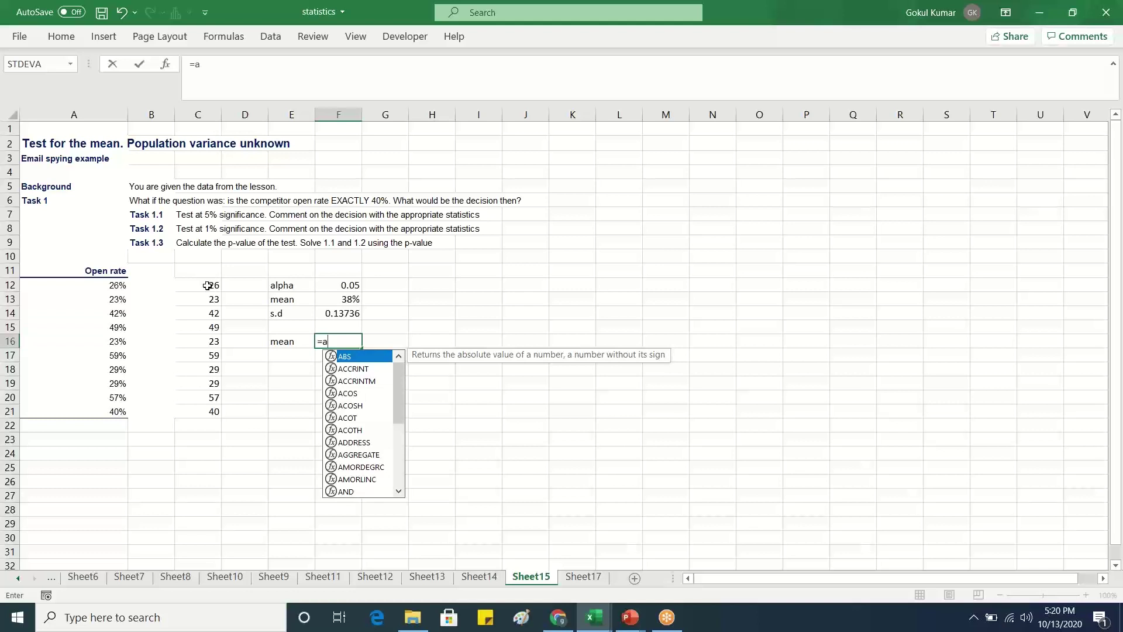
pyautogui.doubleClick(351, 370)
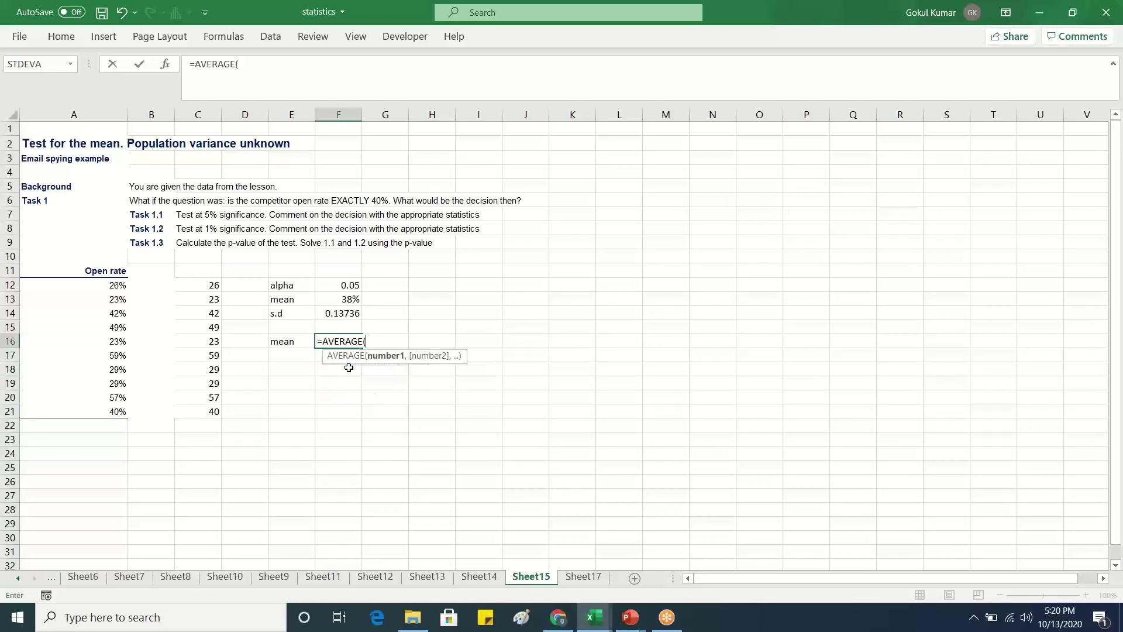
pyautogui.moveTo(220, 284); pyautogui.dragTo(212, 417)
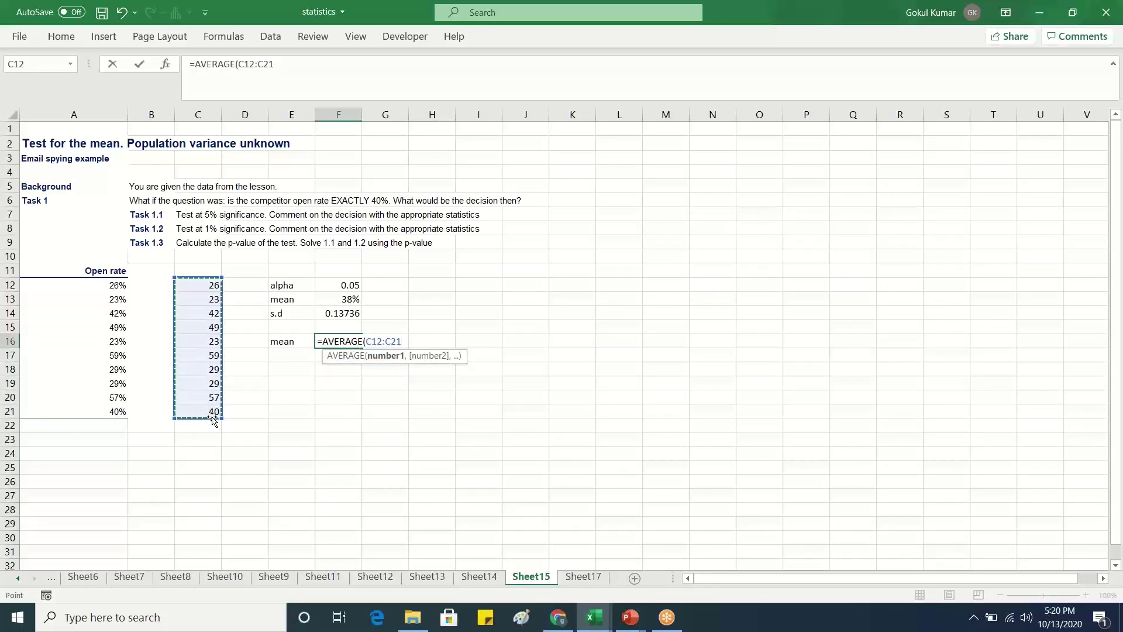
pyautogui.write(')')
pyautogui.press('Return')
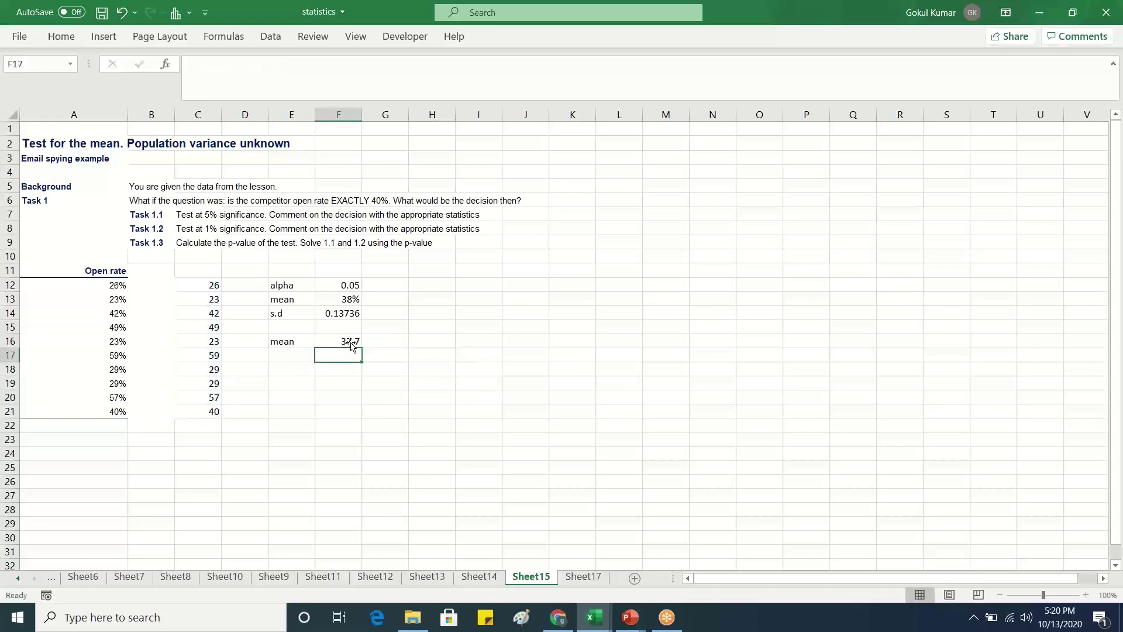
# Label E17 "s.d" and calculate the whole-number rates' sample standard deviation in F17 with =STDEV.S(C12:C21).
pyautogui.doubleClick(287, 357)
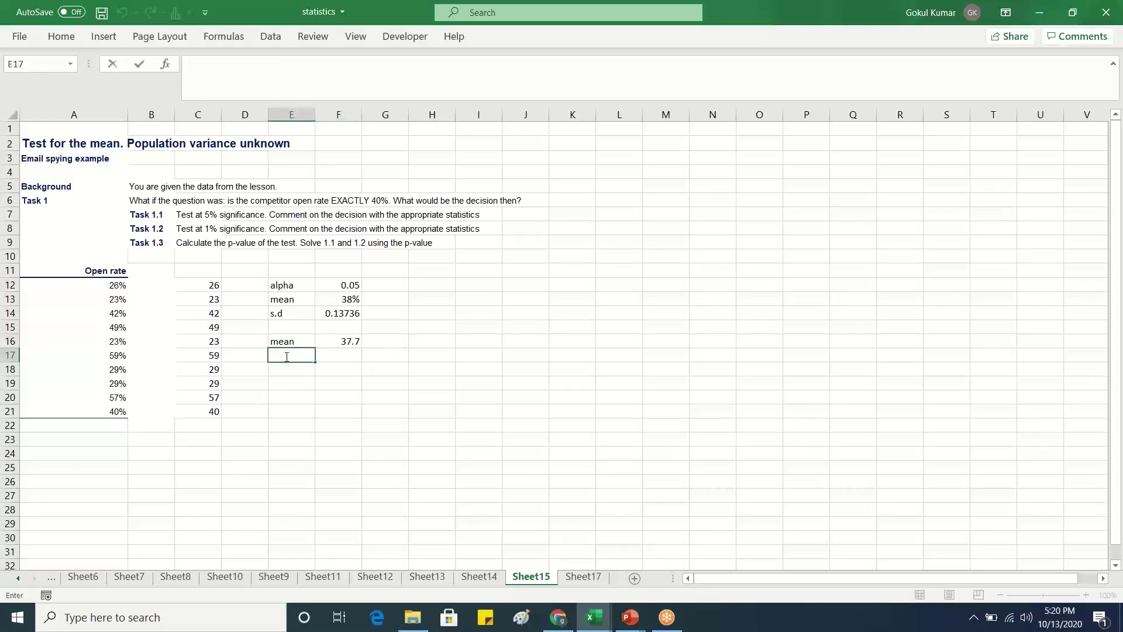
pyautogui.click(345, 309)
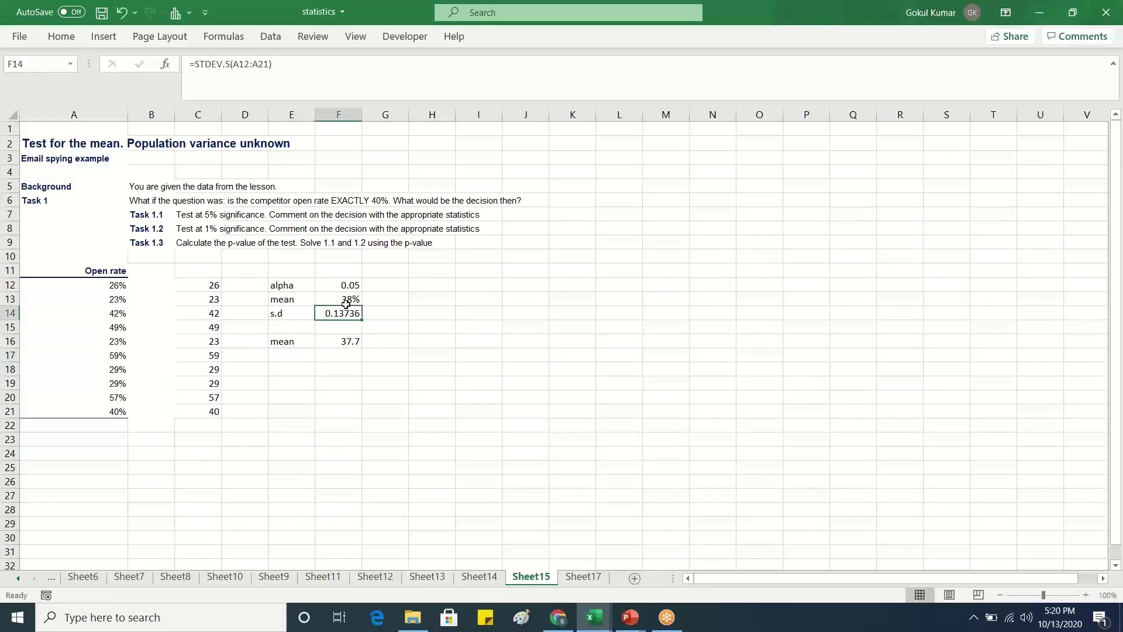
pyautogui.click(345, 301)
pyautogui.doubleClick(287, 356)
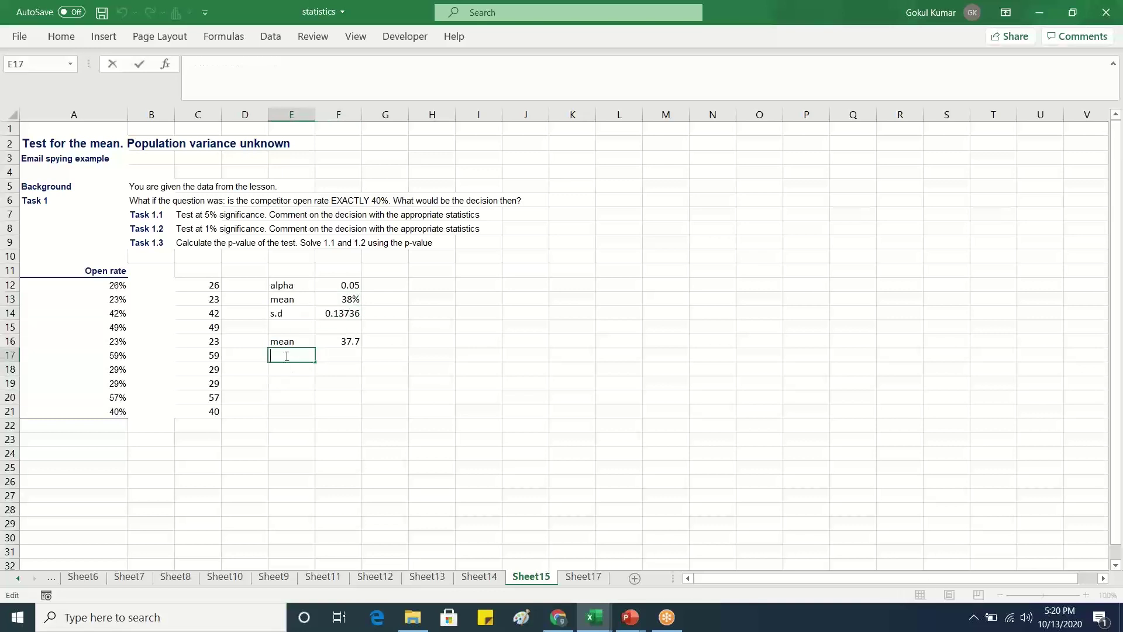
pyautogui.write('s.d')
pyautogui.click(351, 357)
pyautogui.write('=st')
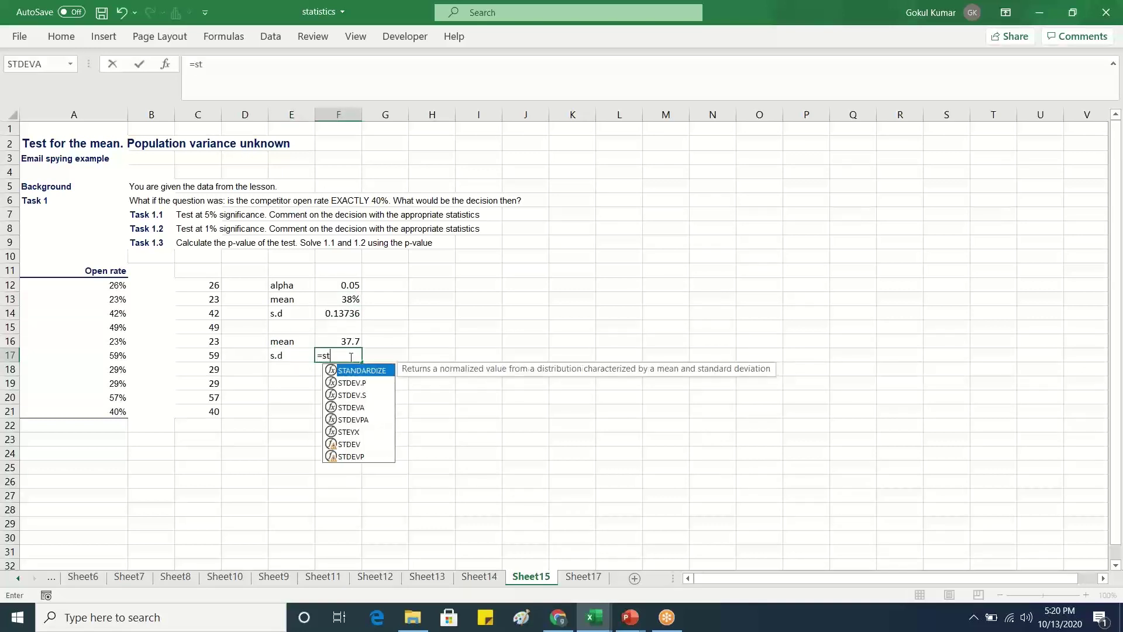
pyautogui.doubleClick(352, 395)
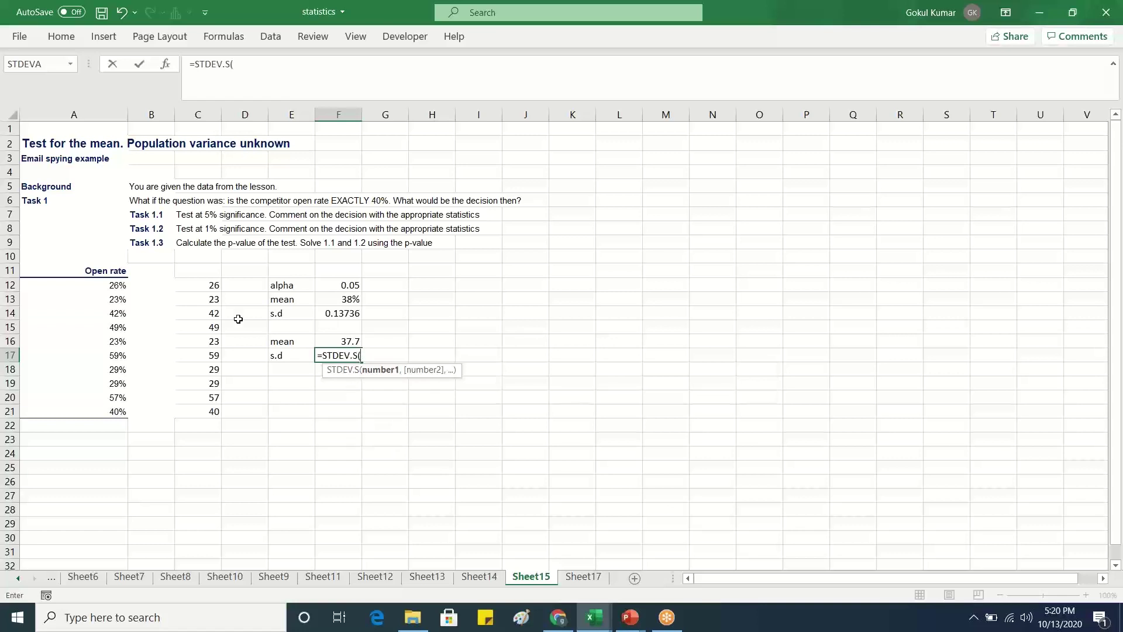
pyautogui.moveTo(210, 284); pyautogui.dragTo(208, 412)
pyautogui.write(')')
pyautogui.press('Return')
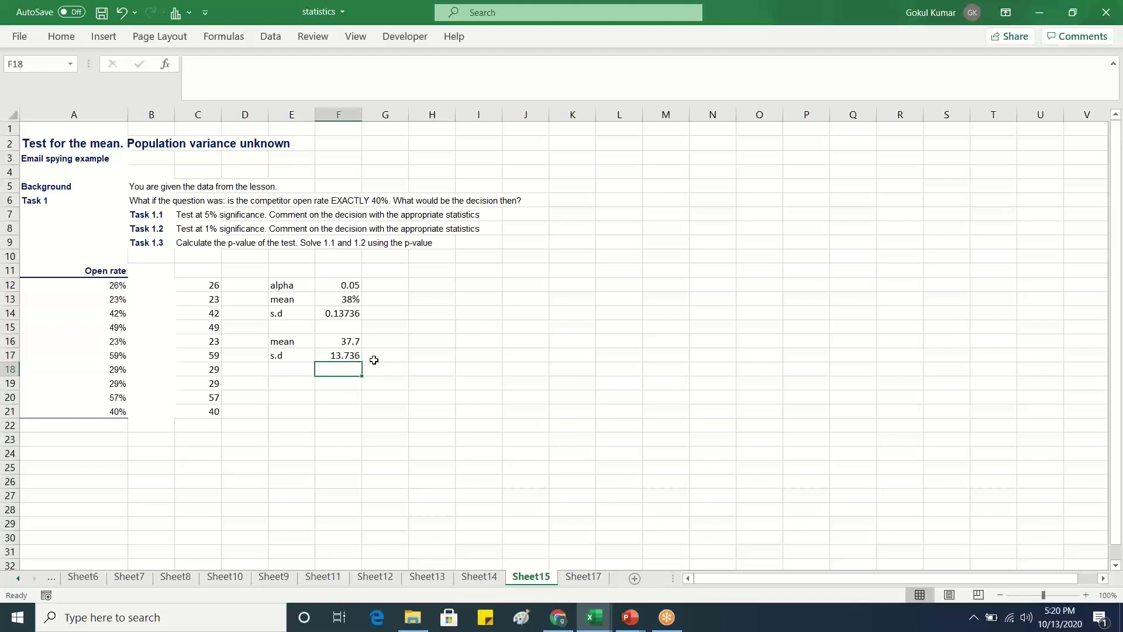
# Label E18 "st. E" for the standard error, directly below the s.d label.
pyautogui.click(295, 371)
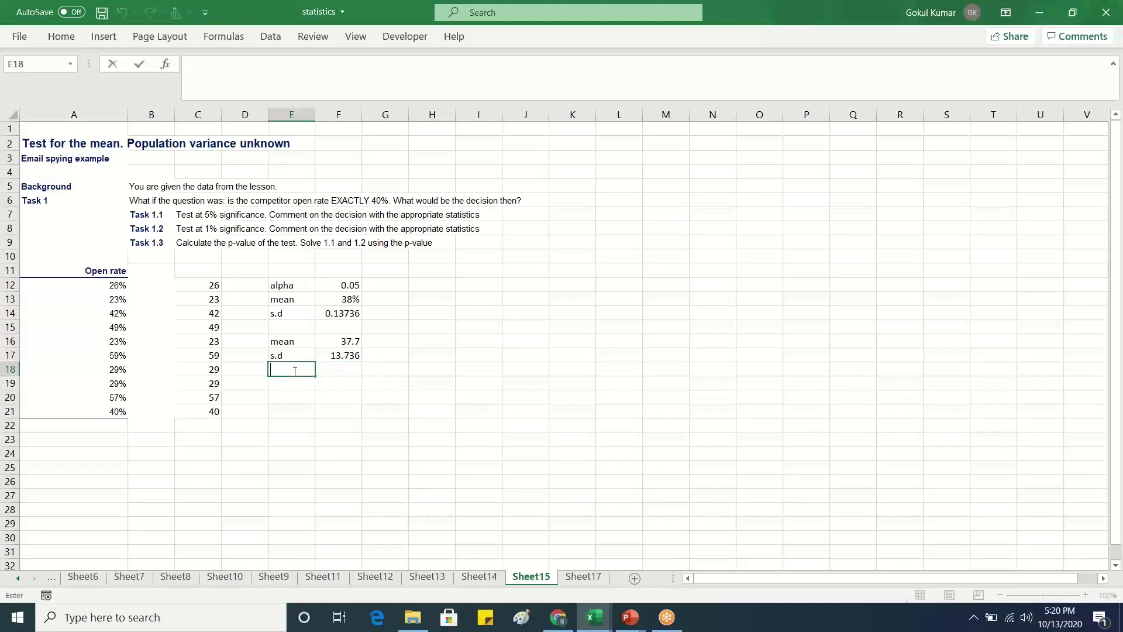
pyautogui.write('standard')
pyautogui.write('ro')
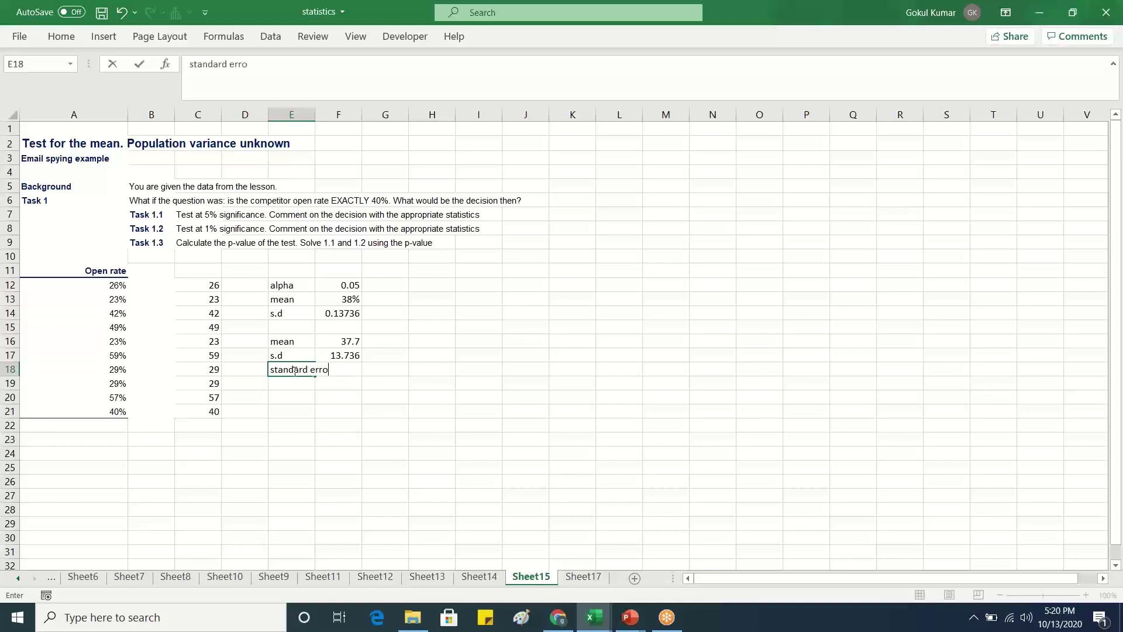
pyautogui.press('BackSpace')
pyautogui.press('BackSpace')
pyautogui.press('BackSpace')
pyautogui.press('BackSpace')
pyautogui.press('BackSpace')
pyautogui.press('BackSpace')
pyautogui.press('BackSpace')
pyautogui.press('BackSpace')
pyautogui.press('BackSpace')
pyautogui.press('BackSpace')
pyautogui.press('BackSpace')
pyautogui.press('BackSpace')
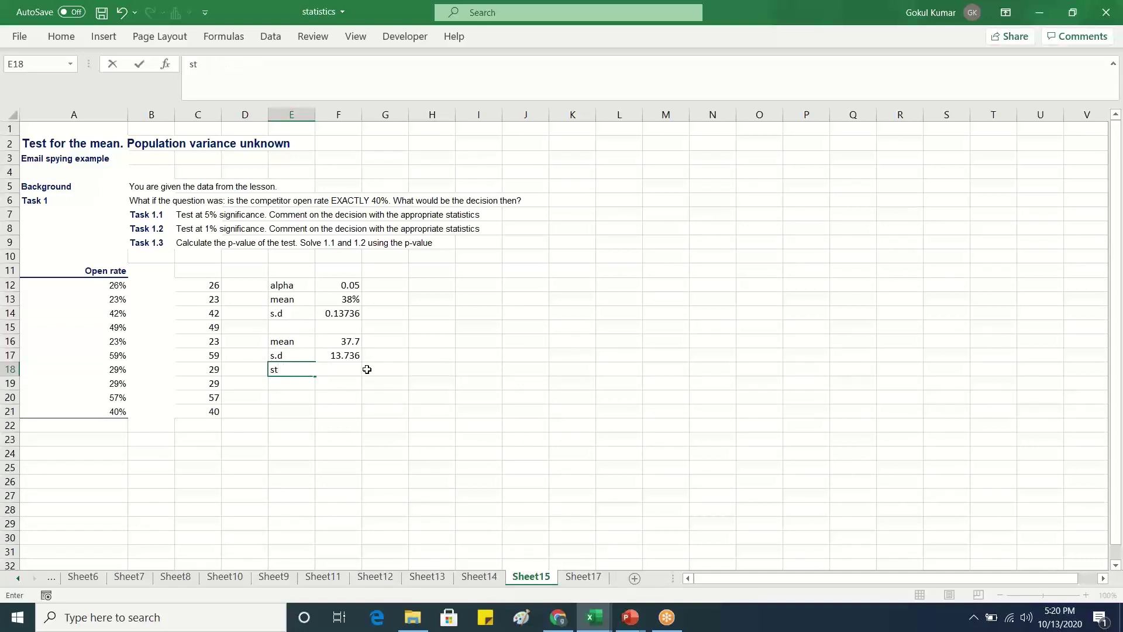
pyautogui.write('. E')
pyautogui.click(358, 369)
pyautogui.write('=')
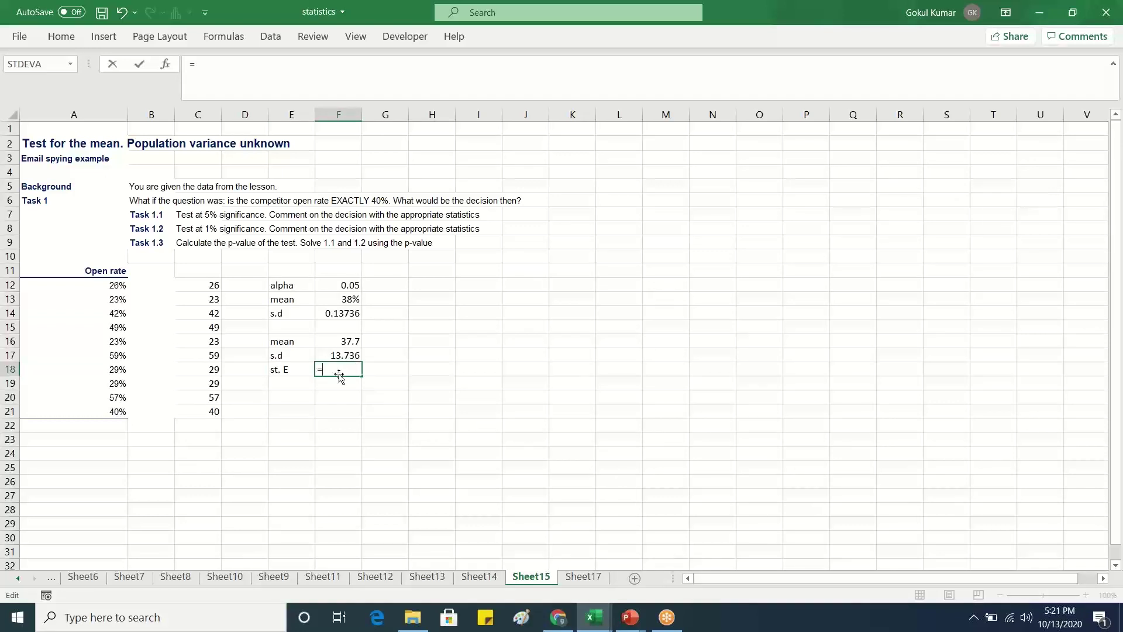
pyautogui.click(335, 354)
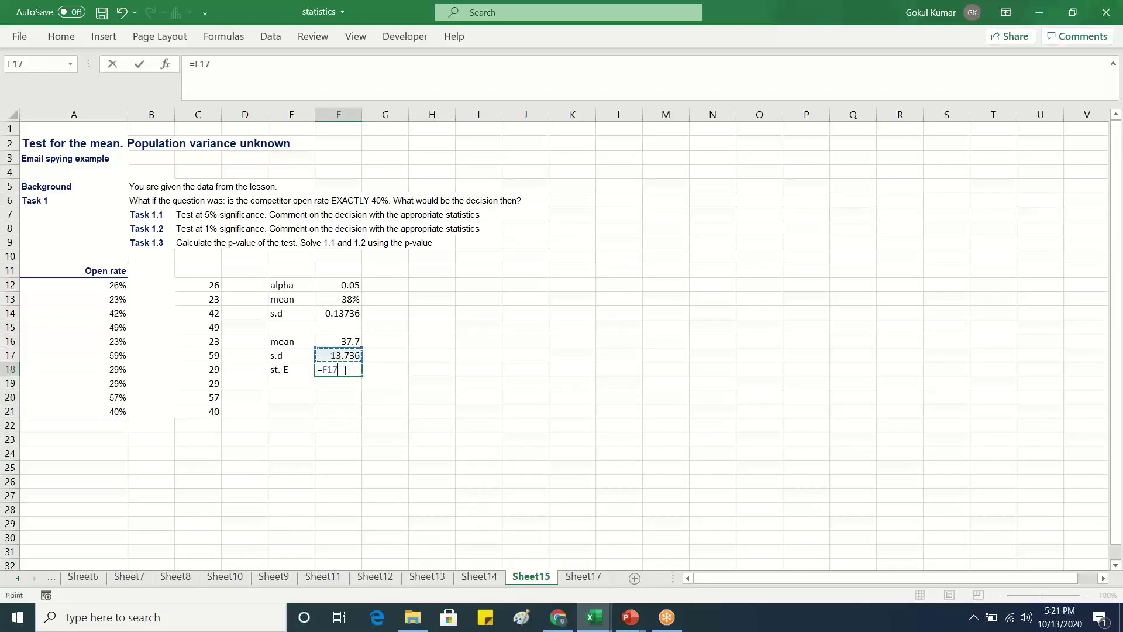
pyautogui.write('/')
pyautogui.press('BackSpace')
pyautogui.press('BackSpace')
pyautogui.press('BackSpace')
pyautogui.press('BackSpace')
pyautogui.press('BackSpace')
pyautogui.press('BackSpace')
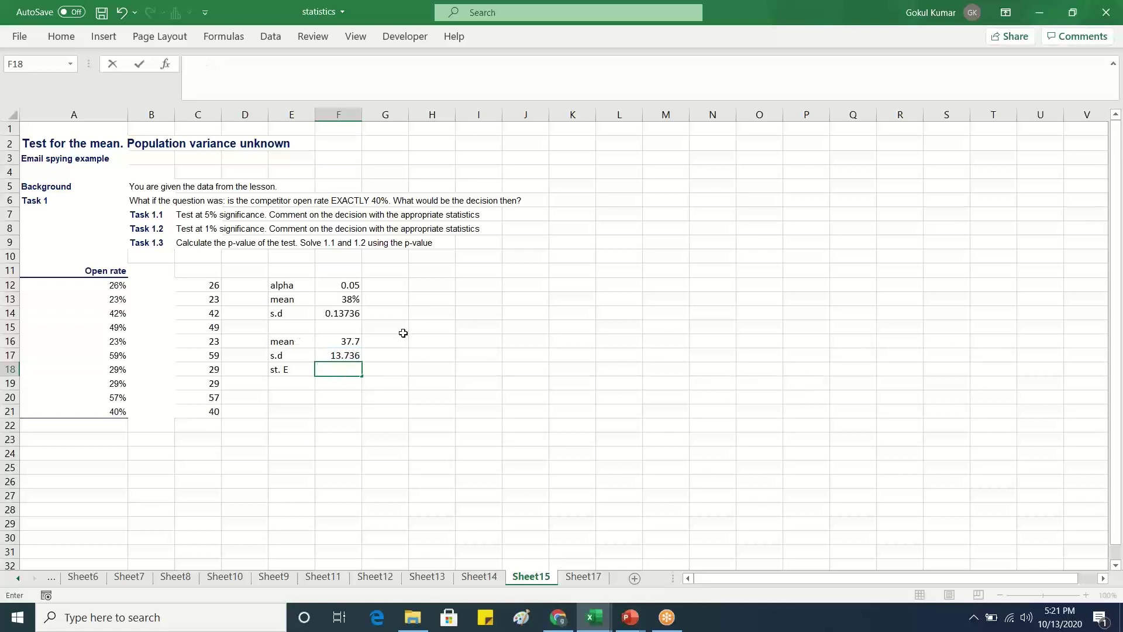
# Label E15 "no. of sam" and count the whole-number rates in F15 with =COUNT(C12:C21).
pyautogui.doubleClick(297, 327)
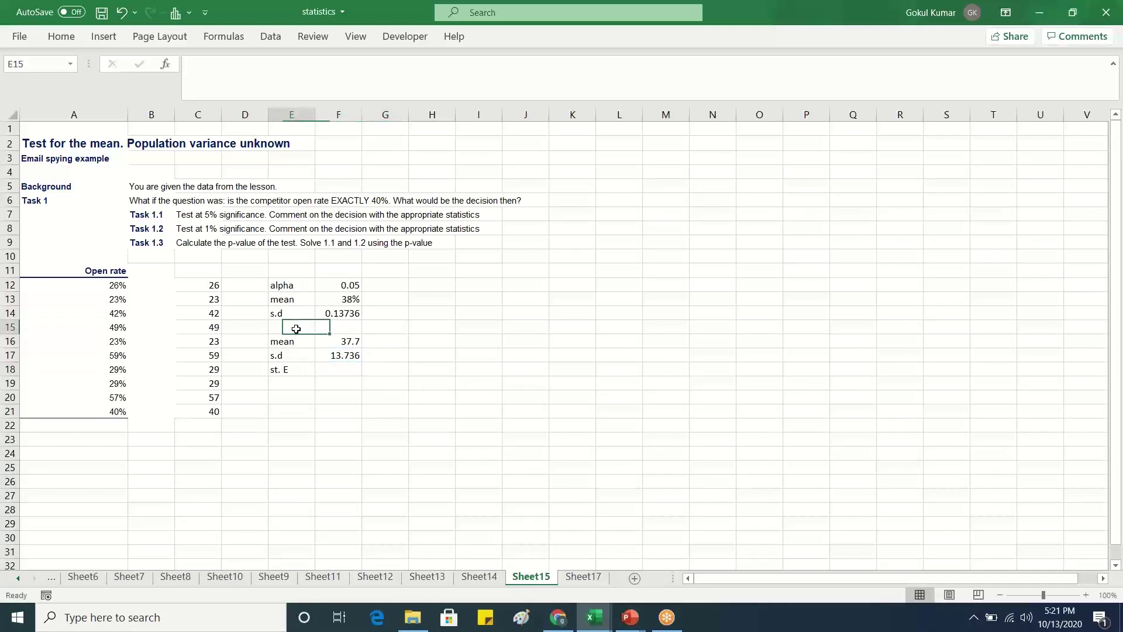
pyautogui.write('no. o')
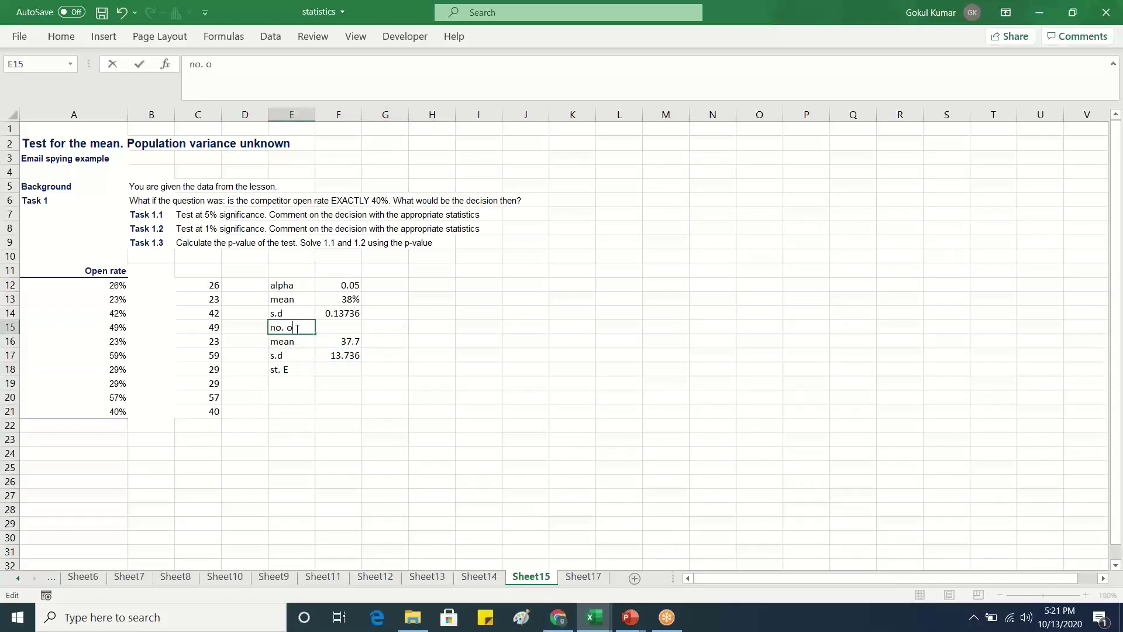
pyautogui.write('f sam')
pyautogui.click(338, 327)
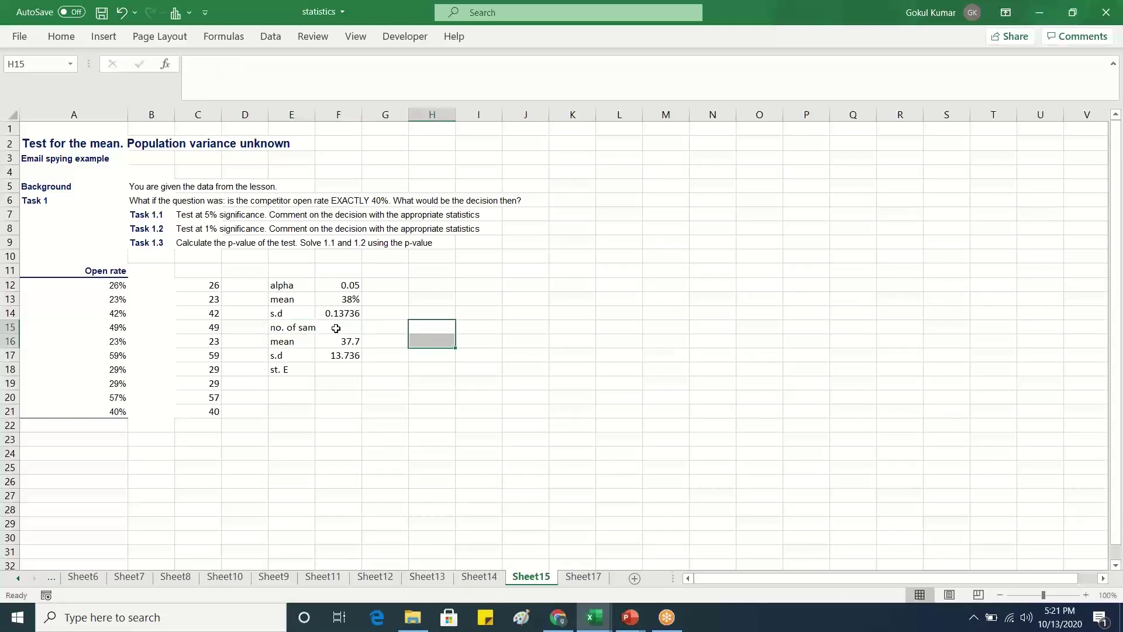
pyautogui.write('=coun')
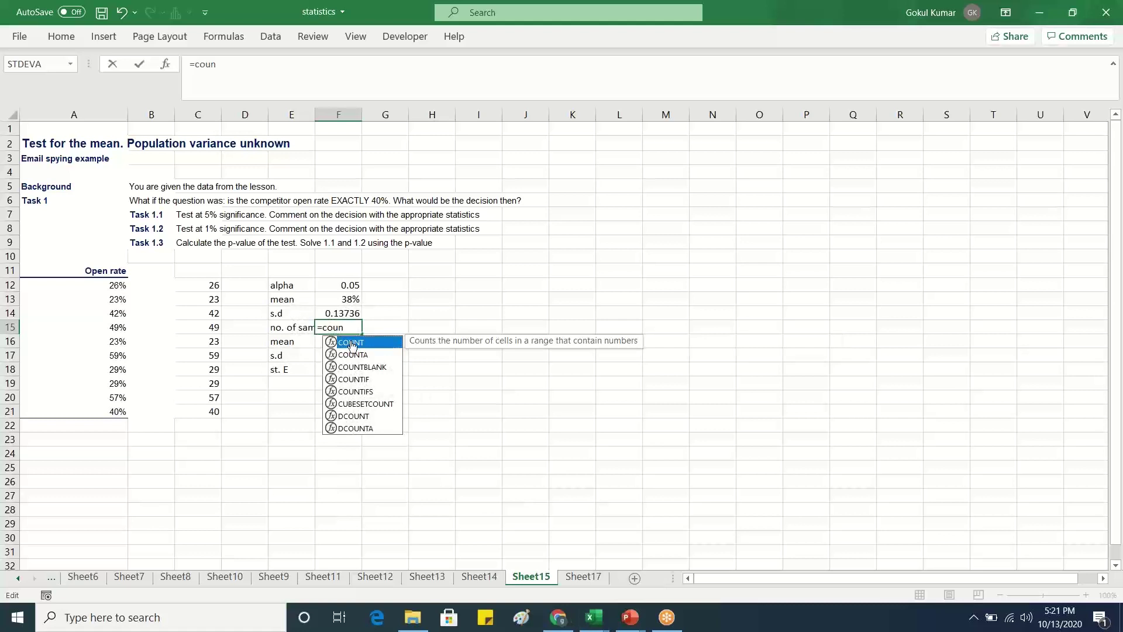
pyautogui.doubleClick(351, 342)
pyautogui.moveTo(203, 283); pyautogui.dragTo(196, 414)
pyautogui.write('(')
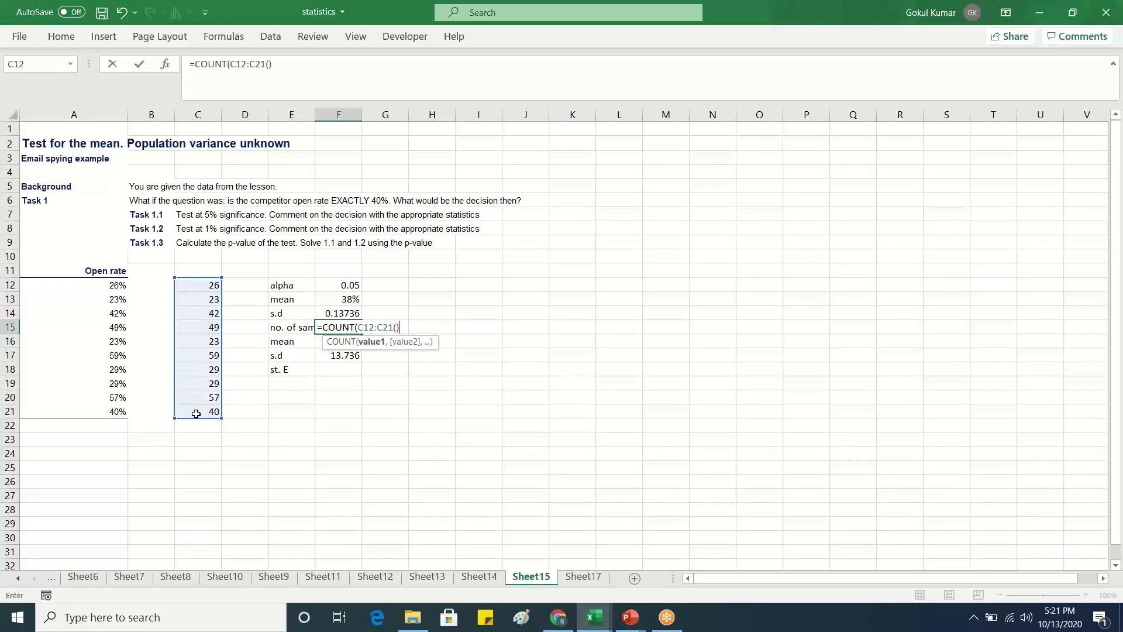
pyautogui.write(')')
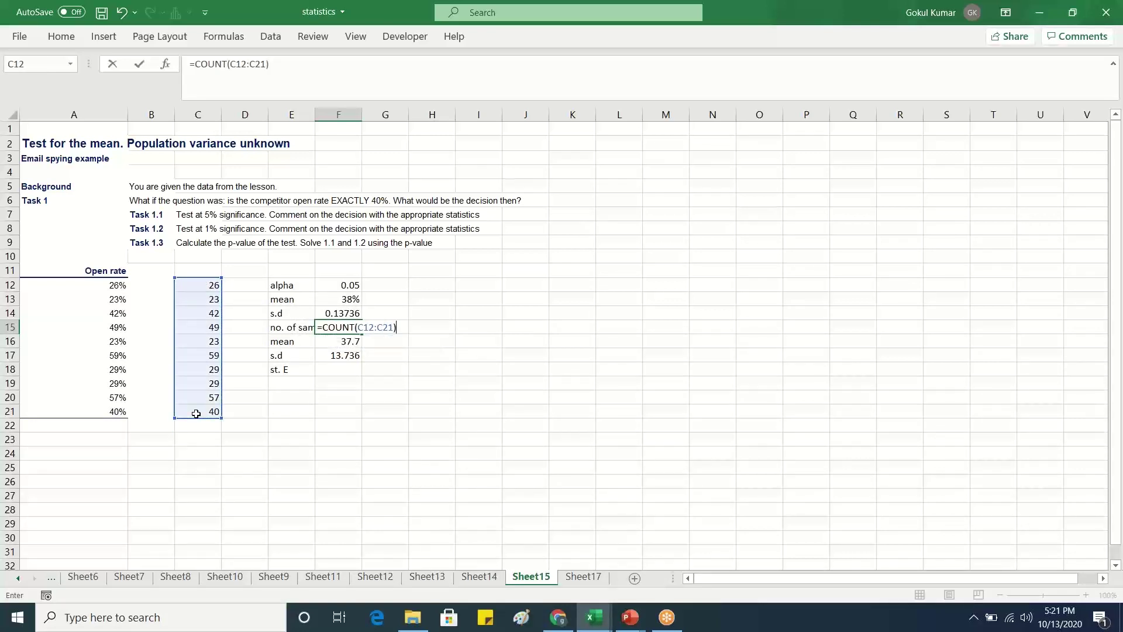
pyautogui.press('Return')
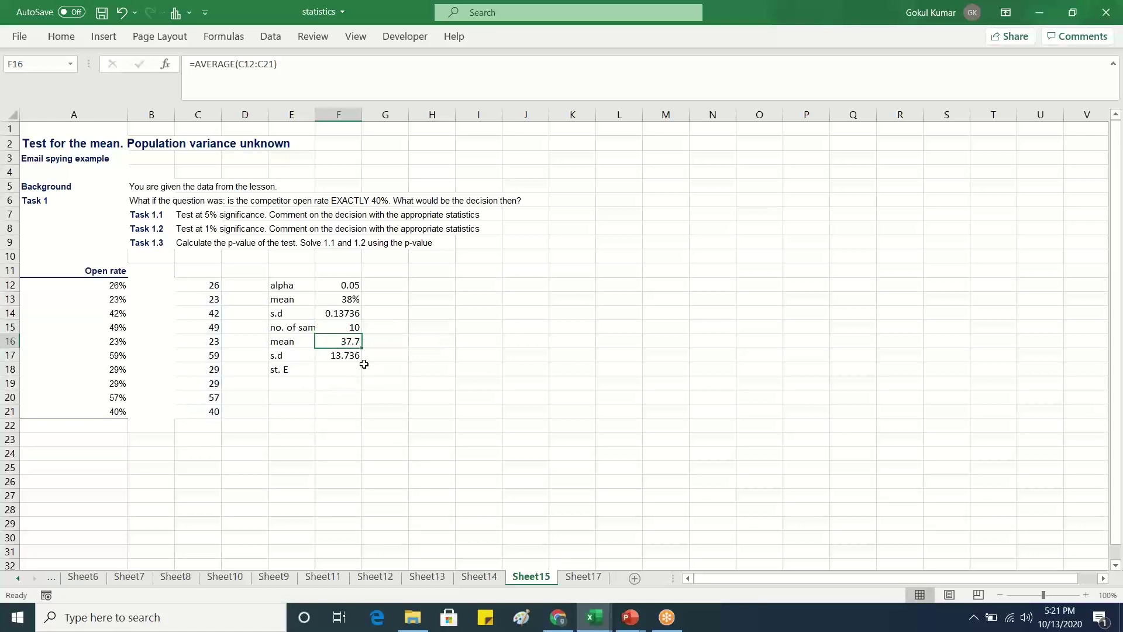
# Calculate the standard error in F18 with =F17/(F15^0.5).
pyautogui.doubleClick(338, 368)
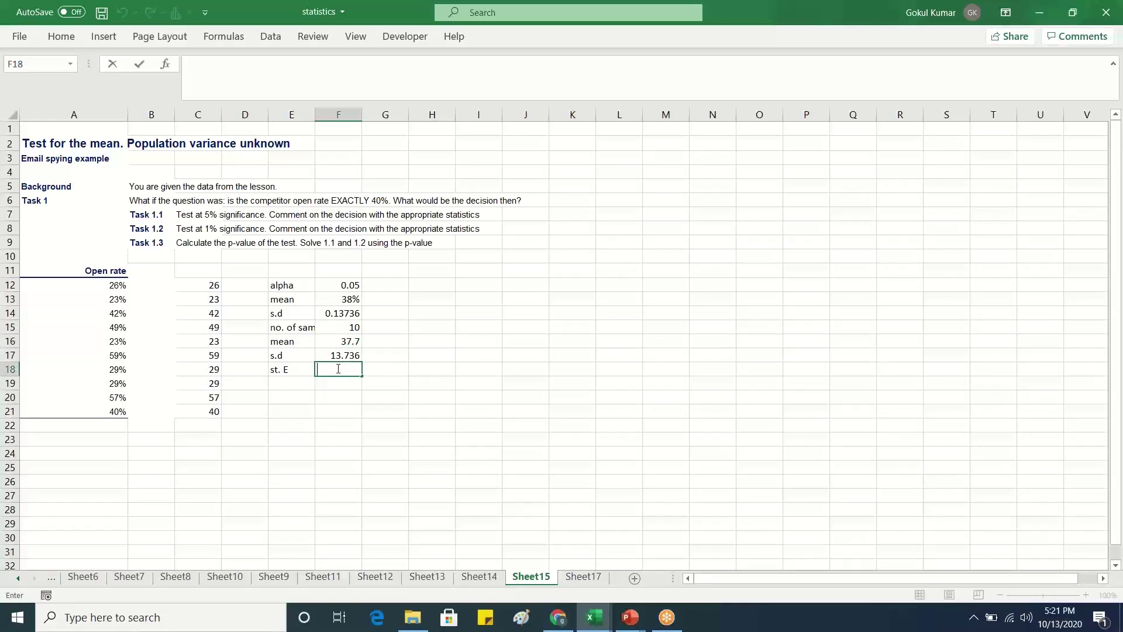
pyautogui.write('=')
pyautogui.click(337, 358)
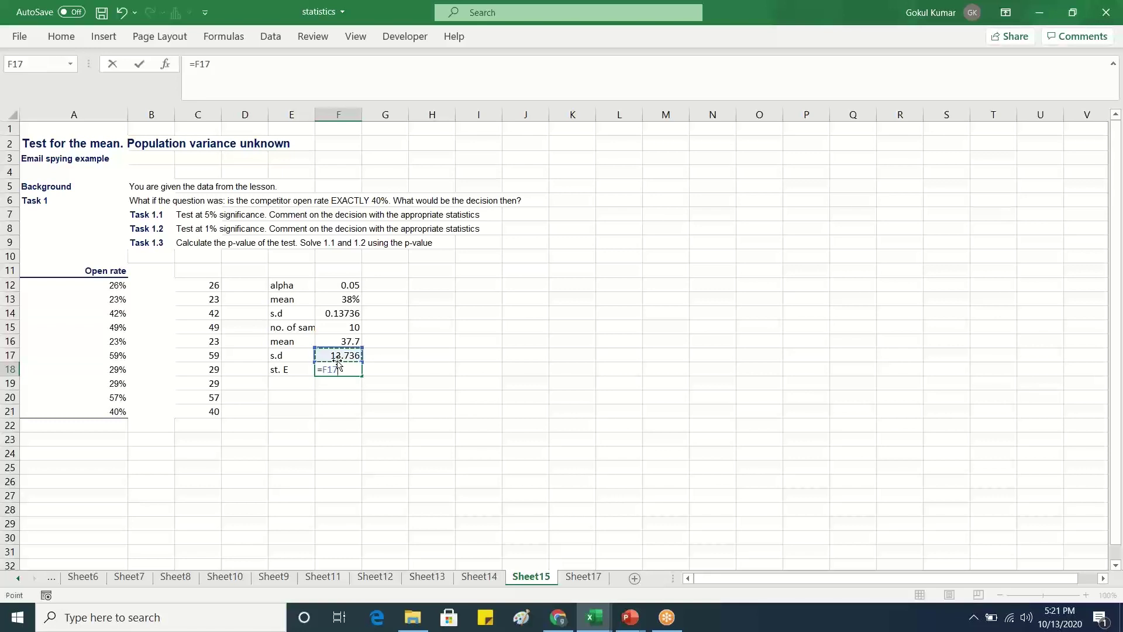
pyautogui.write('/(')
pyautogui.click(336, 327)
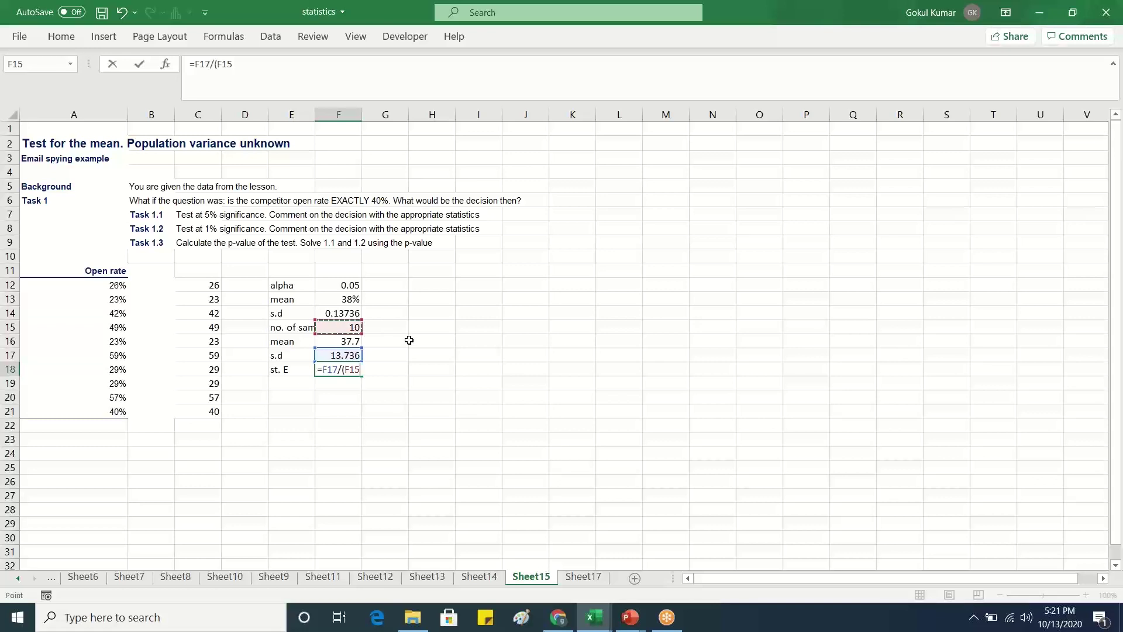
pyautogui.write('^0.5)')
pyautogui.press('Return')
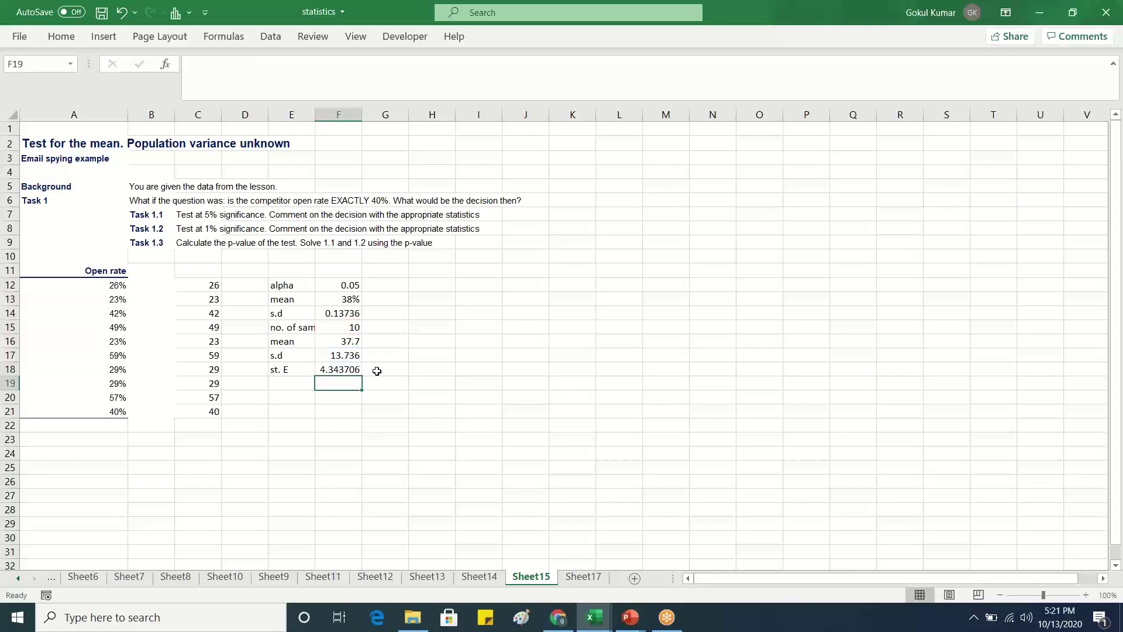
# Label E20 "null hypothesis" and widen column E so the whole label fits.
pyautogui.click(287, 397)
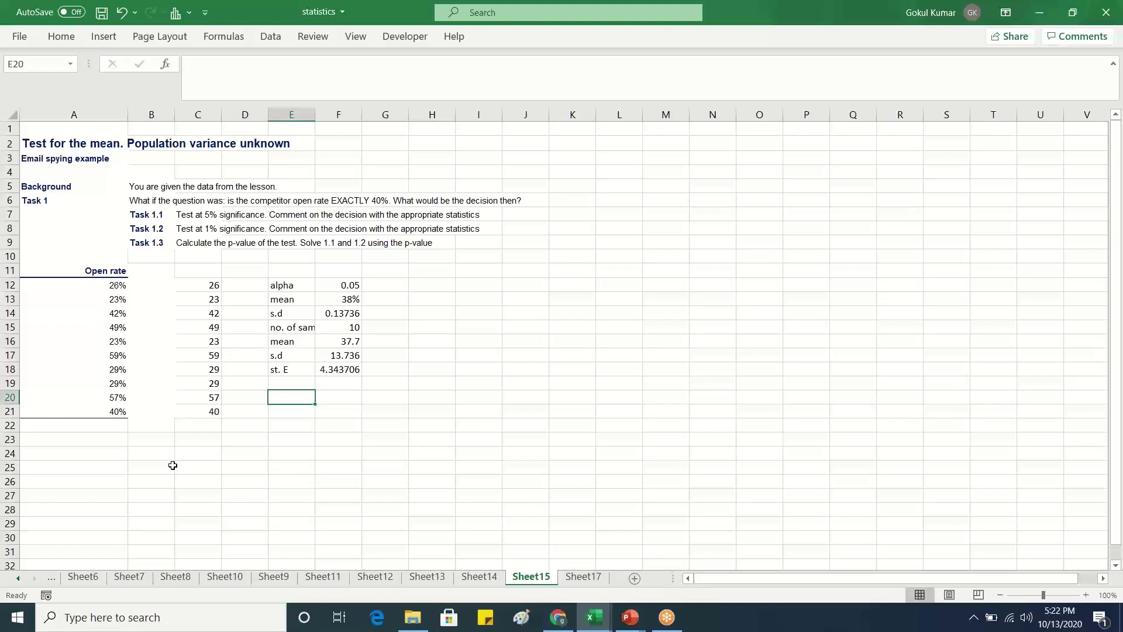
pyautogui.click(373, 203)
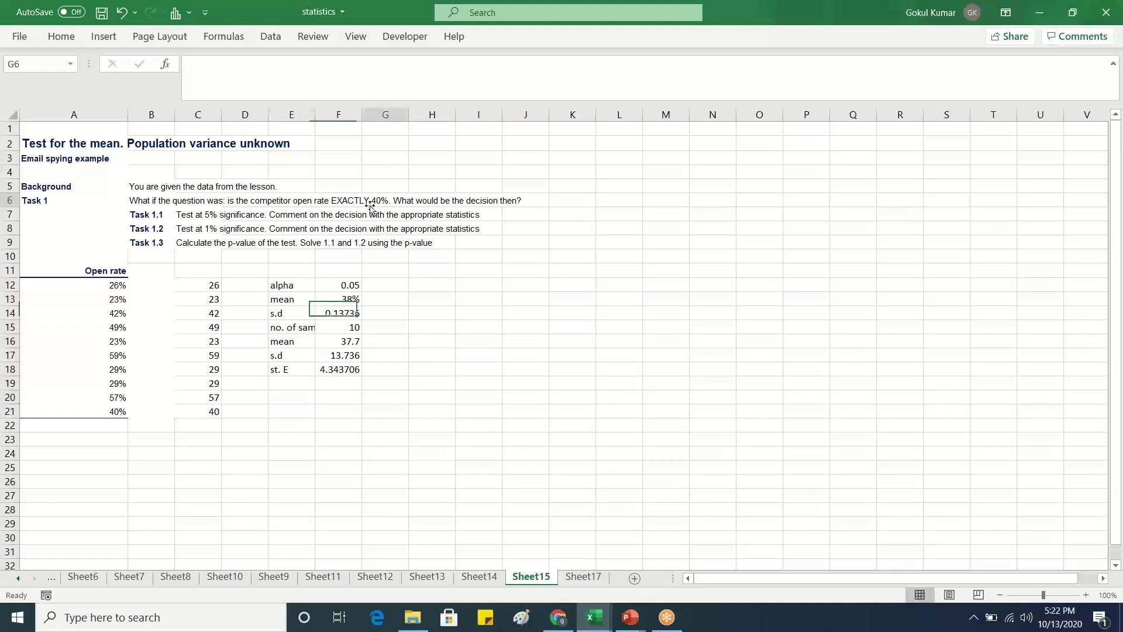
pyautogui.click(456, 307)
pyautogui.doubleClick(295, 399)
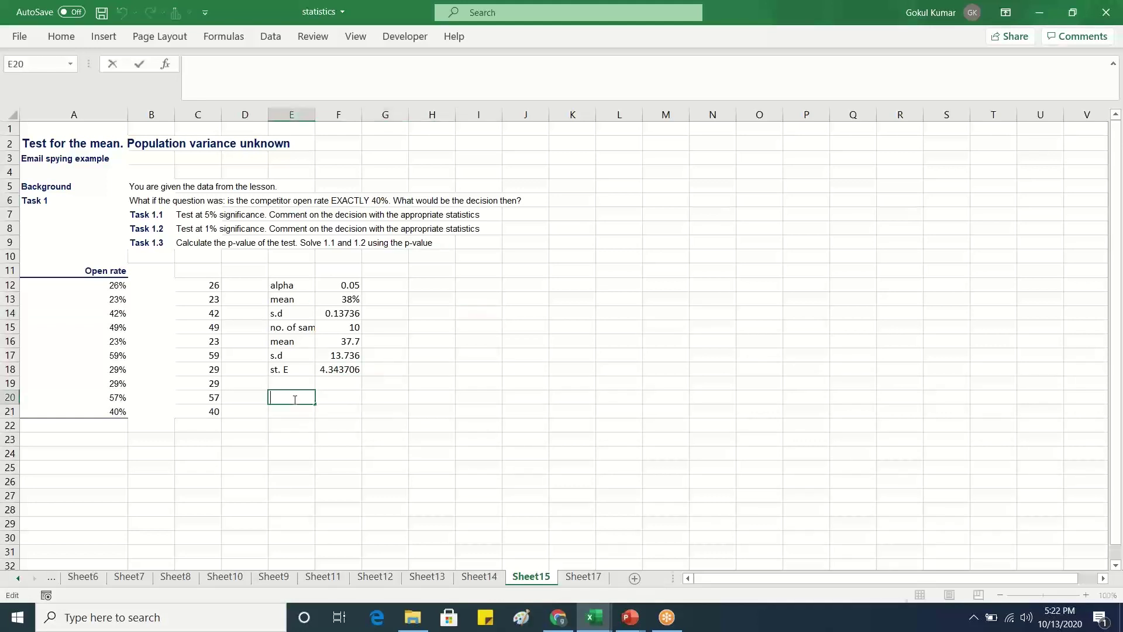
pyautogui.write('null hypothesis')
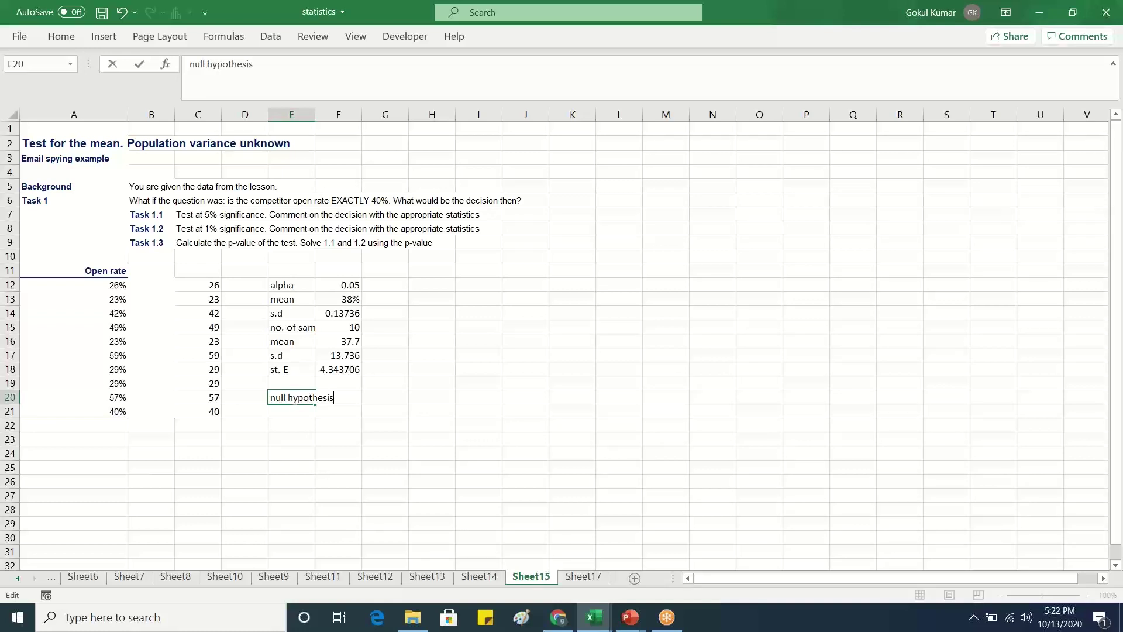
pyautogui.click(291, 115)
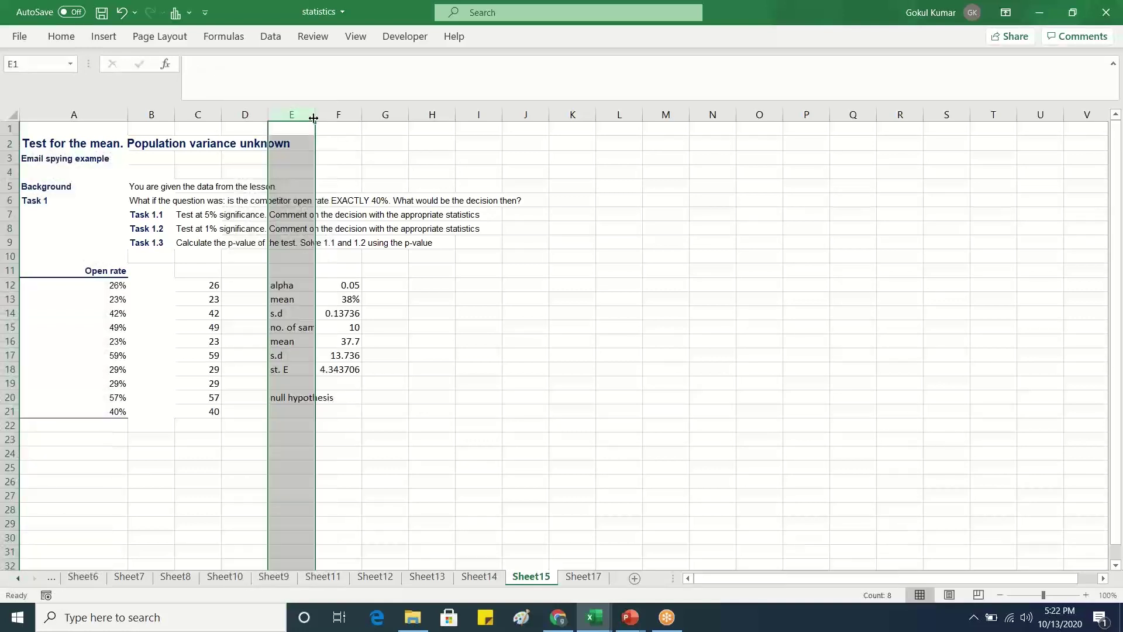
pyautogui.moveTo(315, 114); pyautogui.dragTo(342, 117)
# Enter 40% as the null hypothesis value in F20.
pyautogui.doubleClick(367, 397)
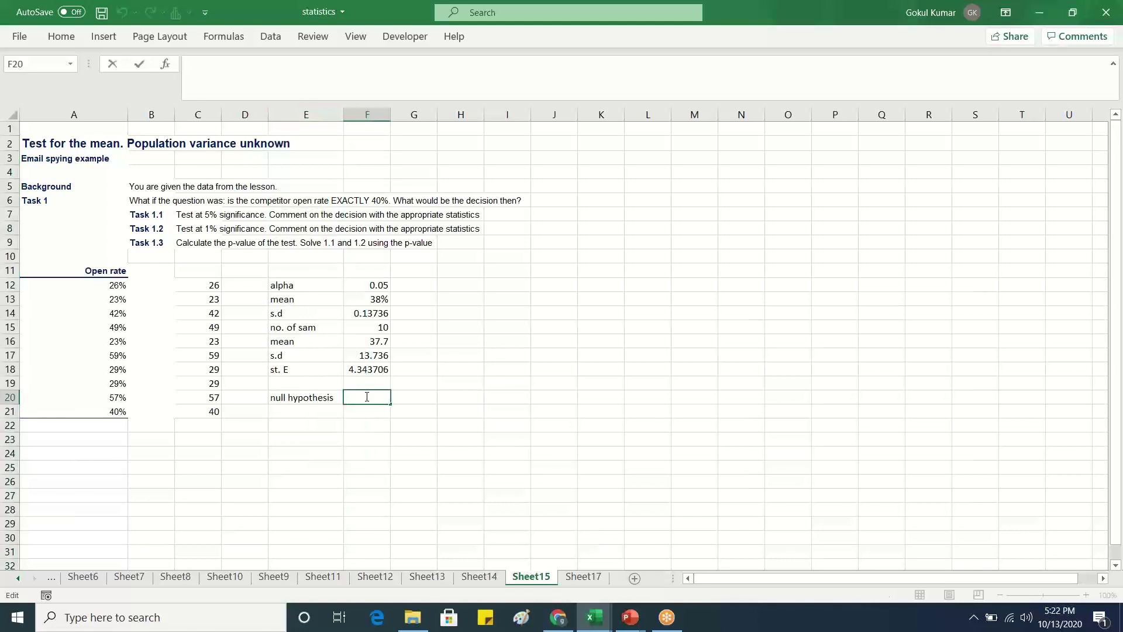
pyautogui.write('40&')
pyautogui.press('BackSpace')
pyautogui.write('%')
pyautogui.click(428, 455)
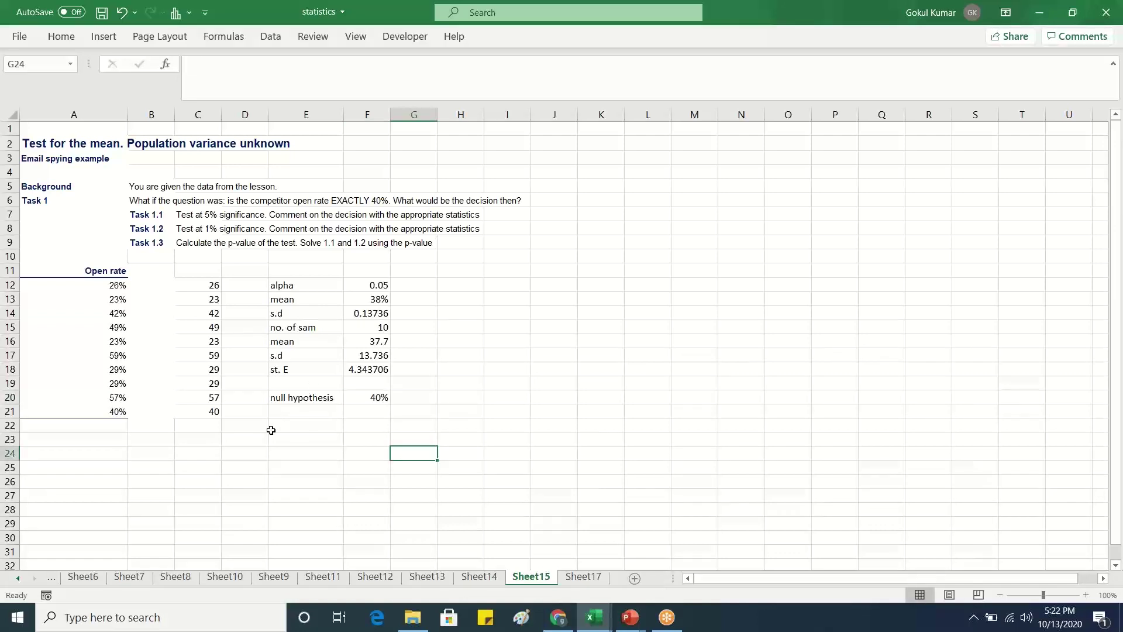
# Label E22 "T-Score", two rows below the null hypothesis label.
pyautogui.click(290, 442)
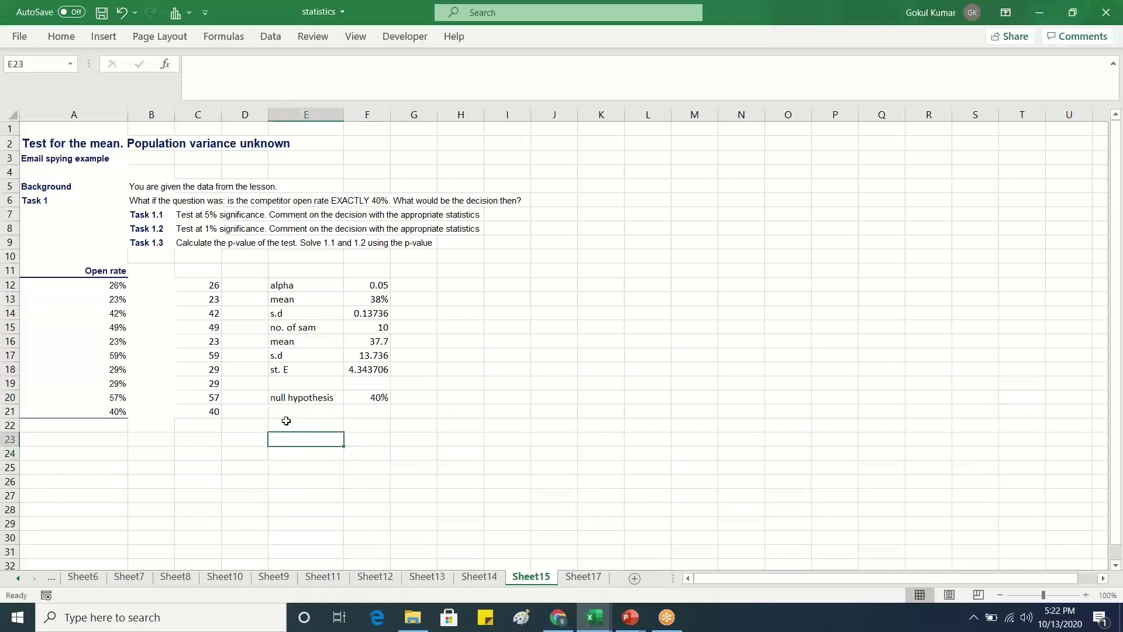
pyautogui.doubleClick(287, 424)
pyautogui.write('T')
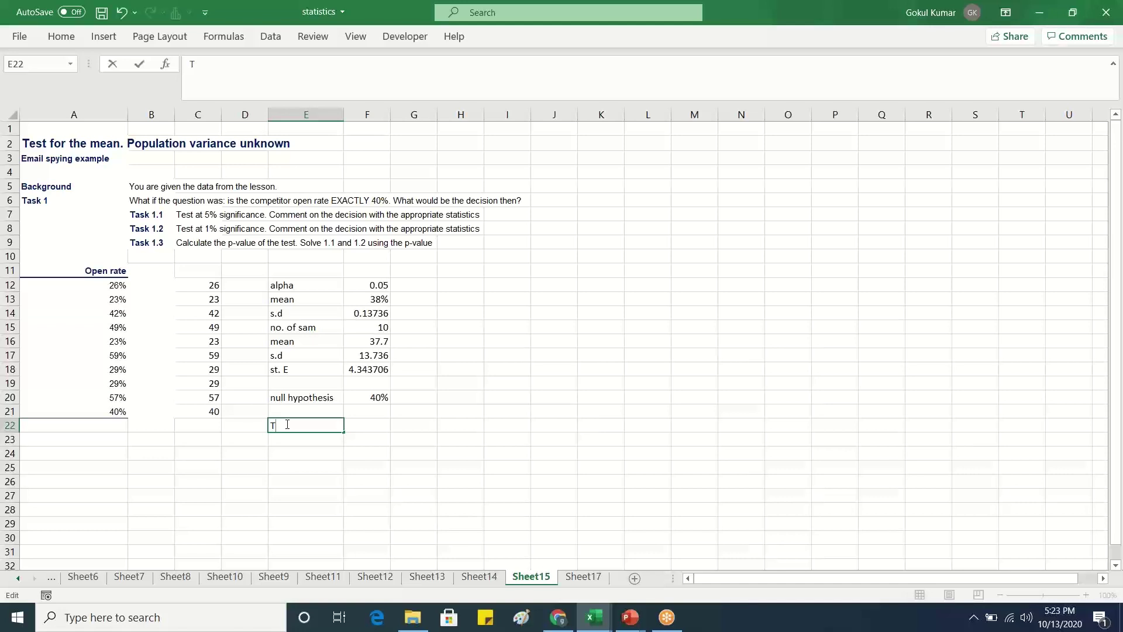
pyautogui.write('-Score')
# Try to calculate the T-Score in F22 with =F16-40/(F18).
pyautogui.doubleClick(357, 425)
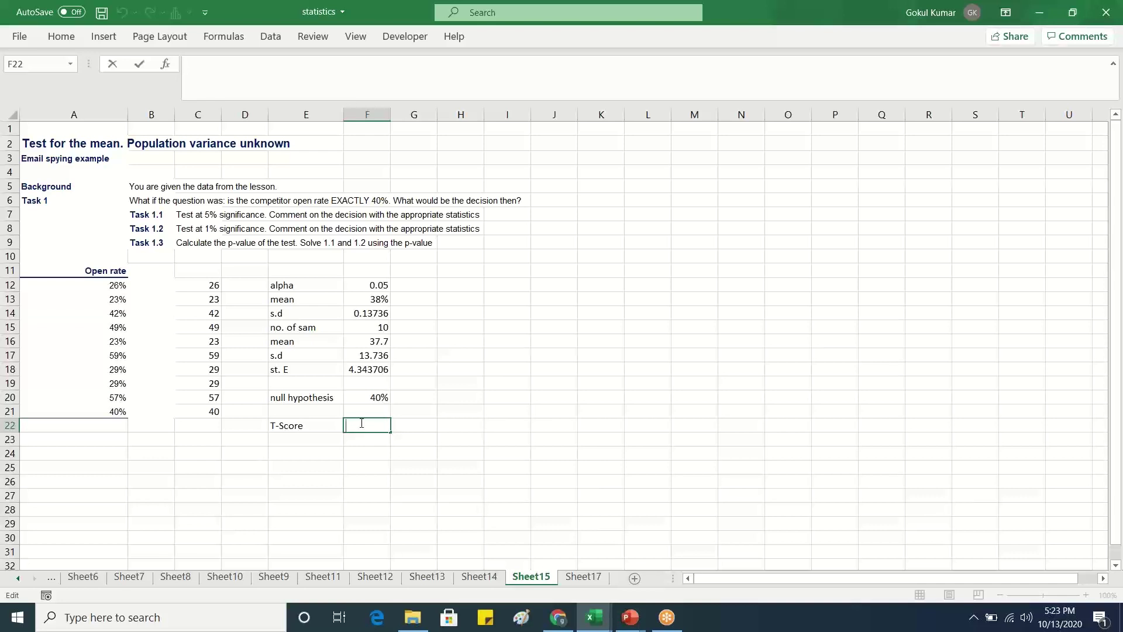
pyautogui.write('=')
pyautogui.click(365, 339)
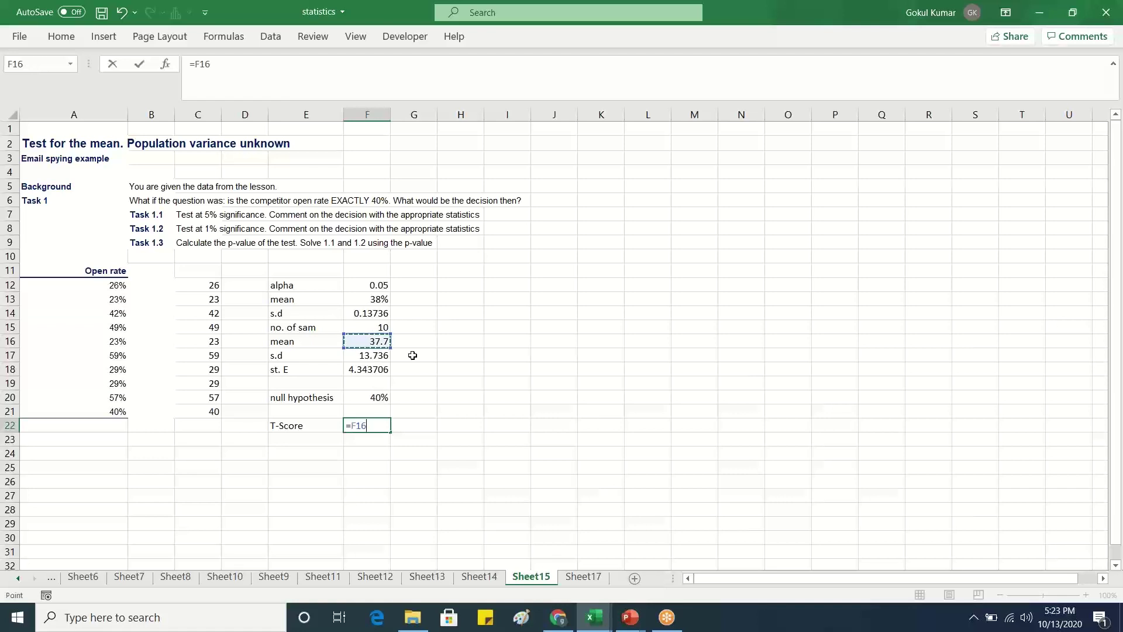
pyautogui.write('-40/')
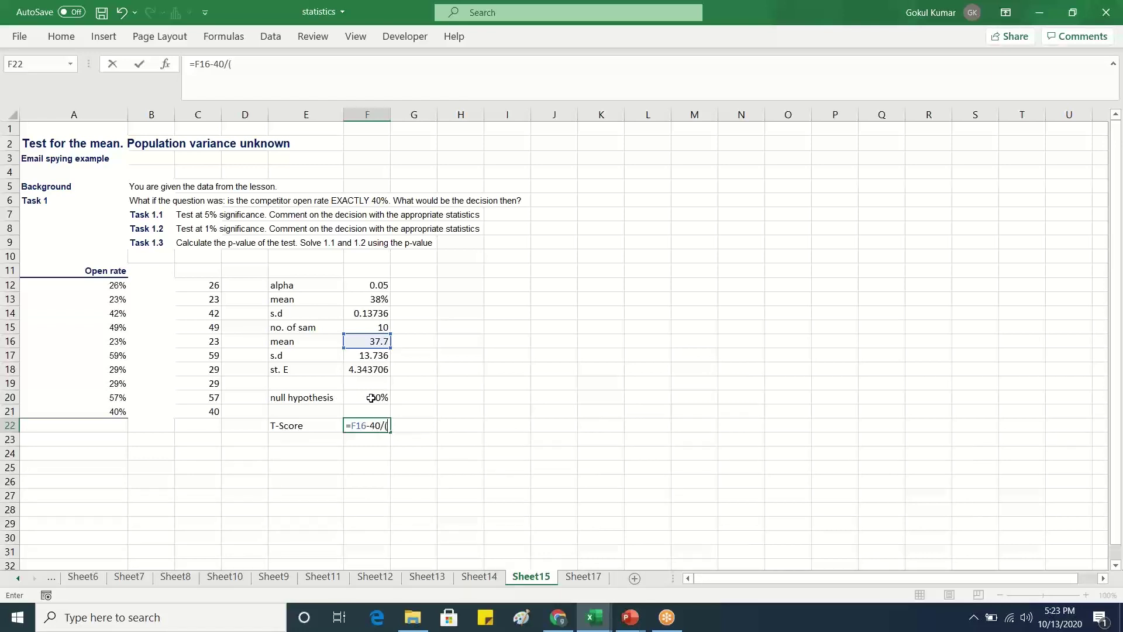
pyautogui.write('(')
pyautogui.click(369, 370)
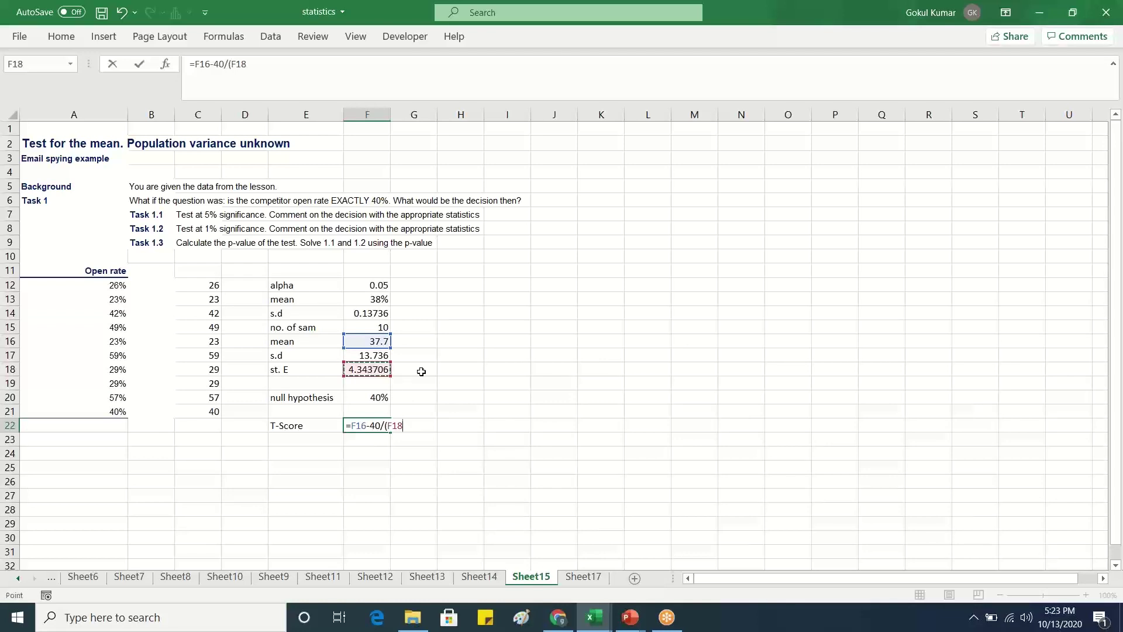
pyautogui.write(')')
pyautogui.press('Return')
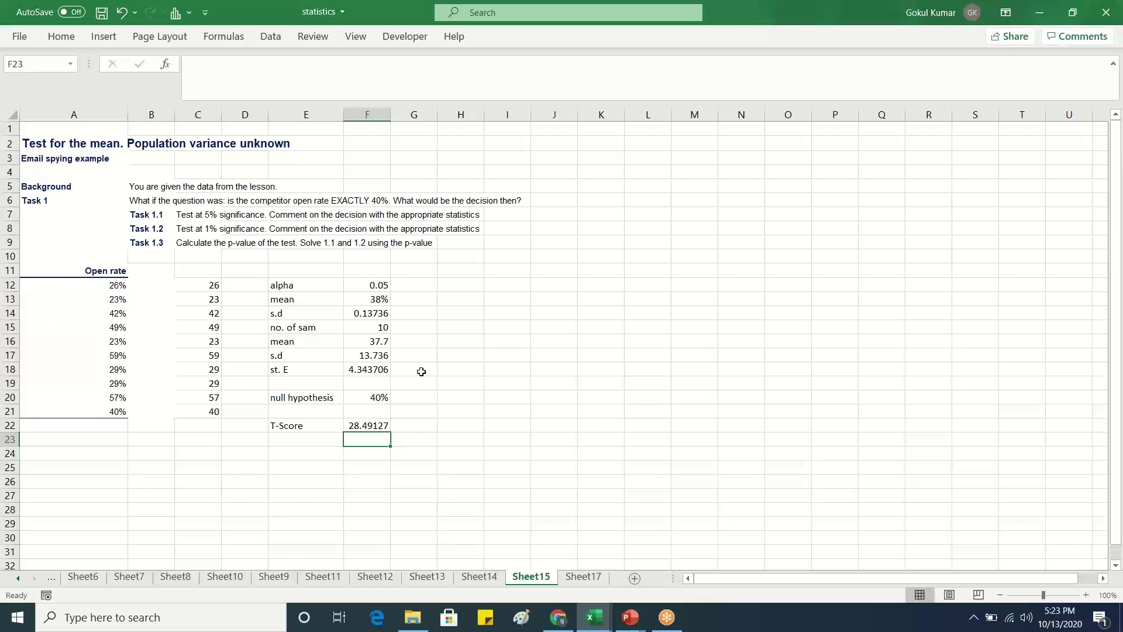
# Clear the T-Score formula from F22.
pyautogui.doubleClick(370, 425)
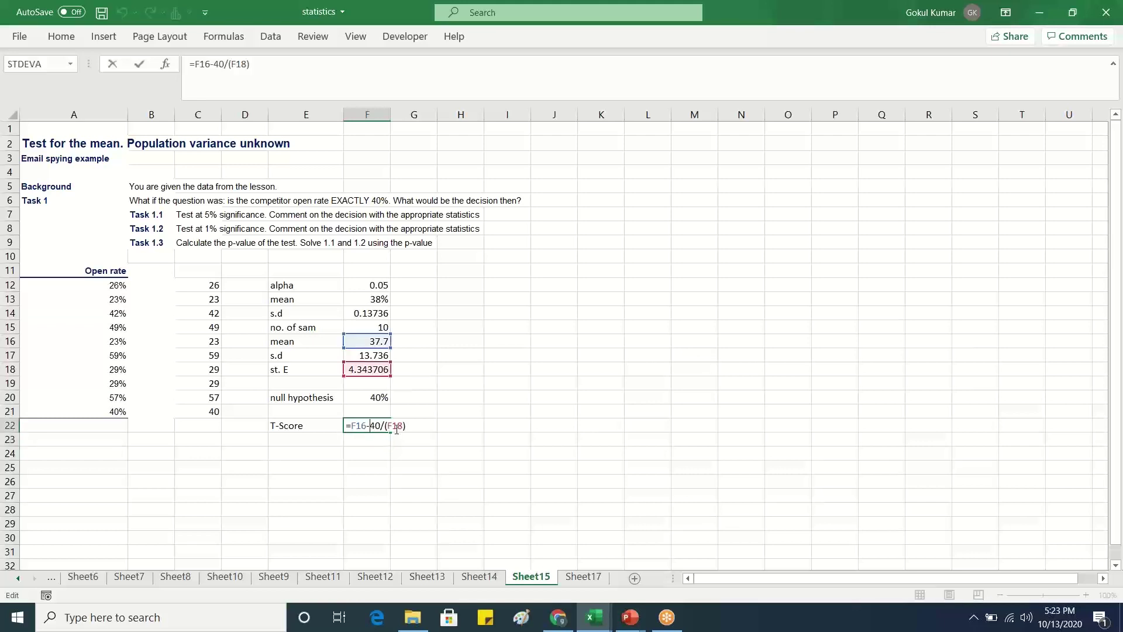
pyautogui.press('BackSpace')
pyautogui.press('BackSpace')
pyautogui.press('BackSpace')
pyautogui.press('BackSpace')
pyautogui.press('BackSpace')
pyautogui.press('BackSpace')
pyautogui.press('BackSpace')
pyautogui.press('BackSpace')
pyautogui.press('BackSpace')
pyautogui.press('BackSpace')
pyautogui.press('BackSpace')
pyautogui.press('BackSpace')
pyautogui.press('BackSpace')
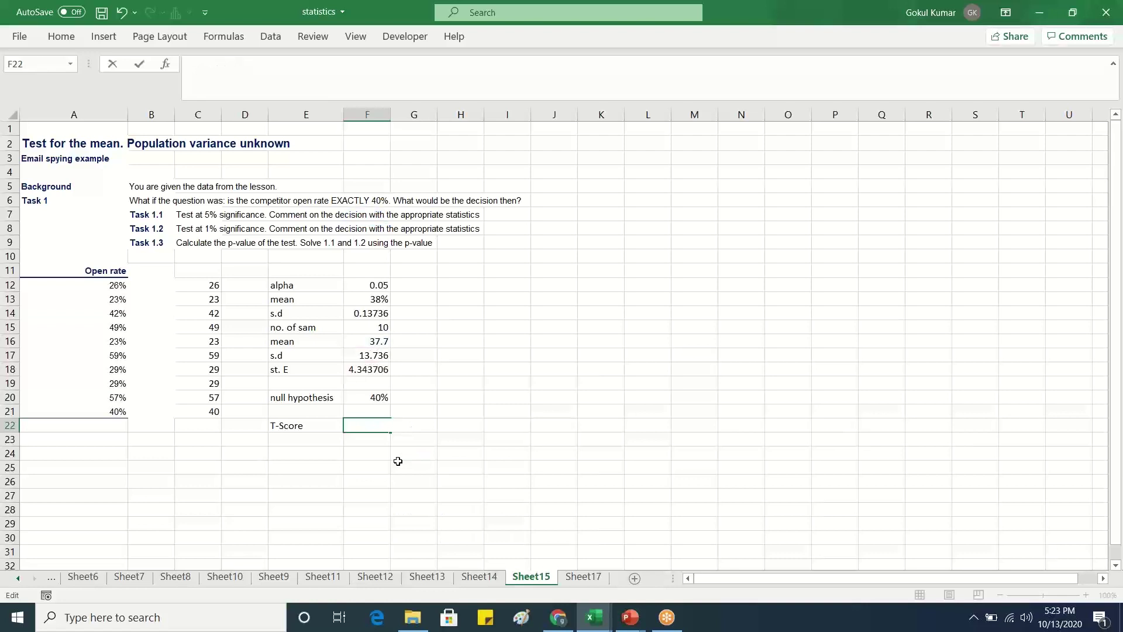
pyautogui.click(397, 461)
# Calculate the T-Score in F22 with =(F16-40)/F18, subtracting 40 from the mean before dividing by the standard error.
pyautogui.doubleClick(366, 426)
pyautogui.click(370, 343)
pyautogui.doubleClick(359, 426)
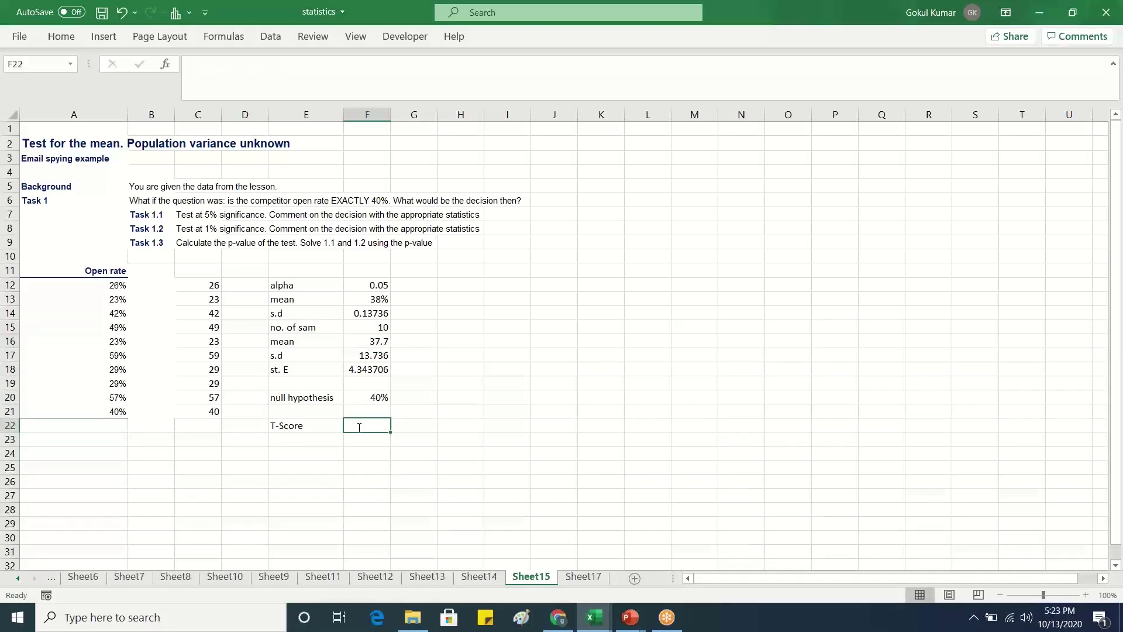
pyautogui.write('=')
pyautogui.click(369, 342)
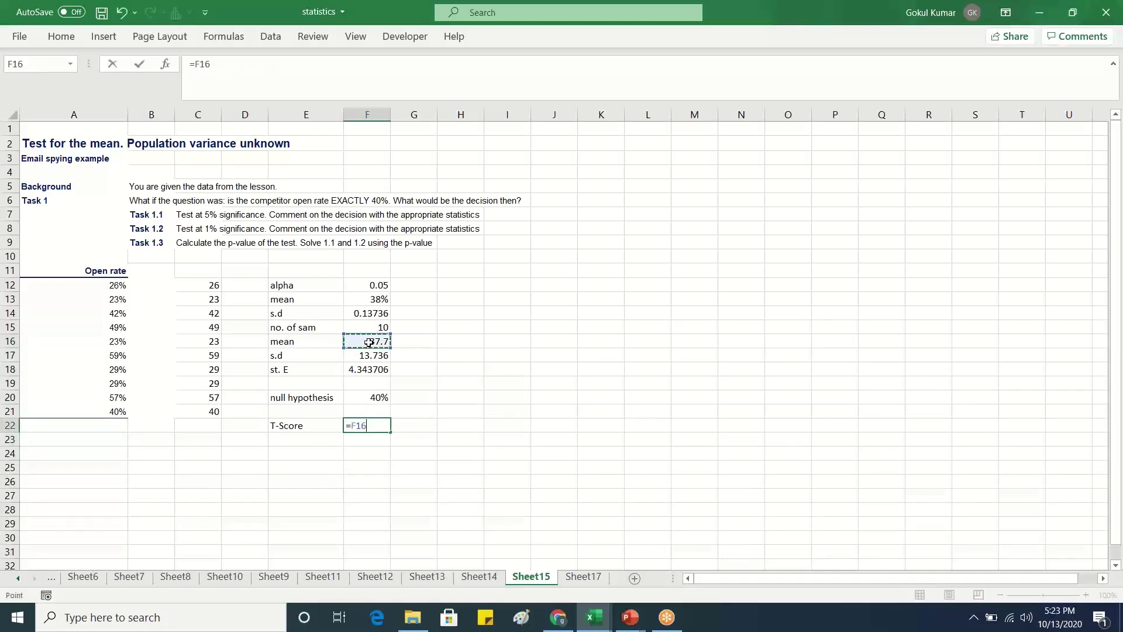
pyautogui.write('-40')
pyautogui.click(354, 426)
pyautogui.write('(')
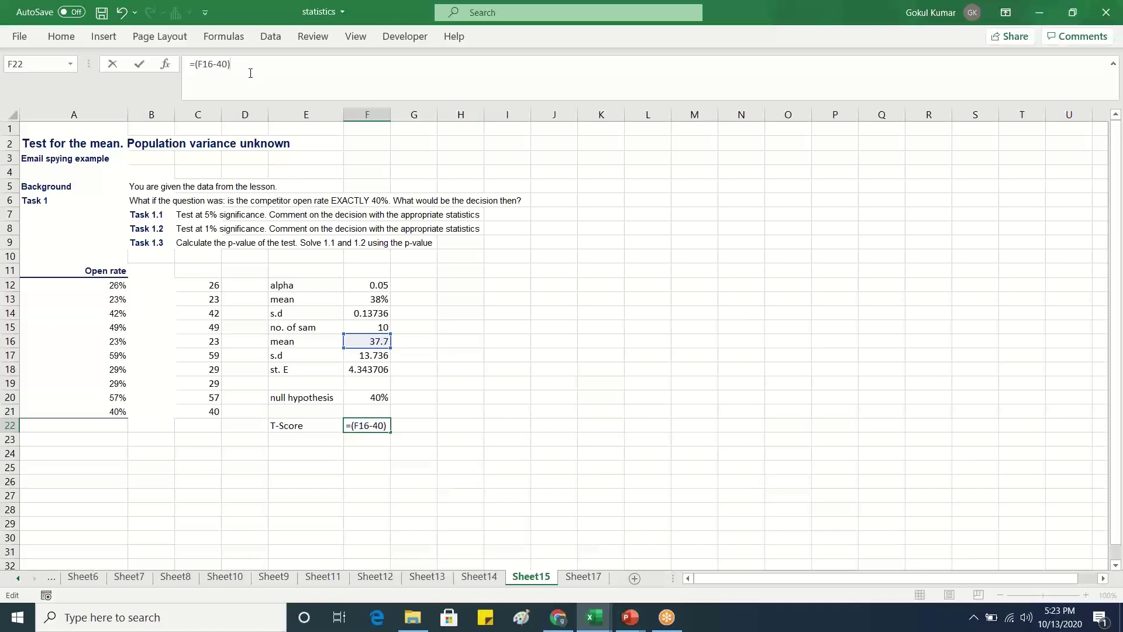
pyautogui.write('/')
pyautogui.click(372, 374)
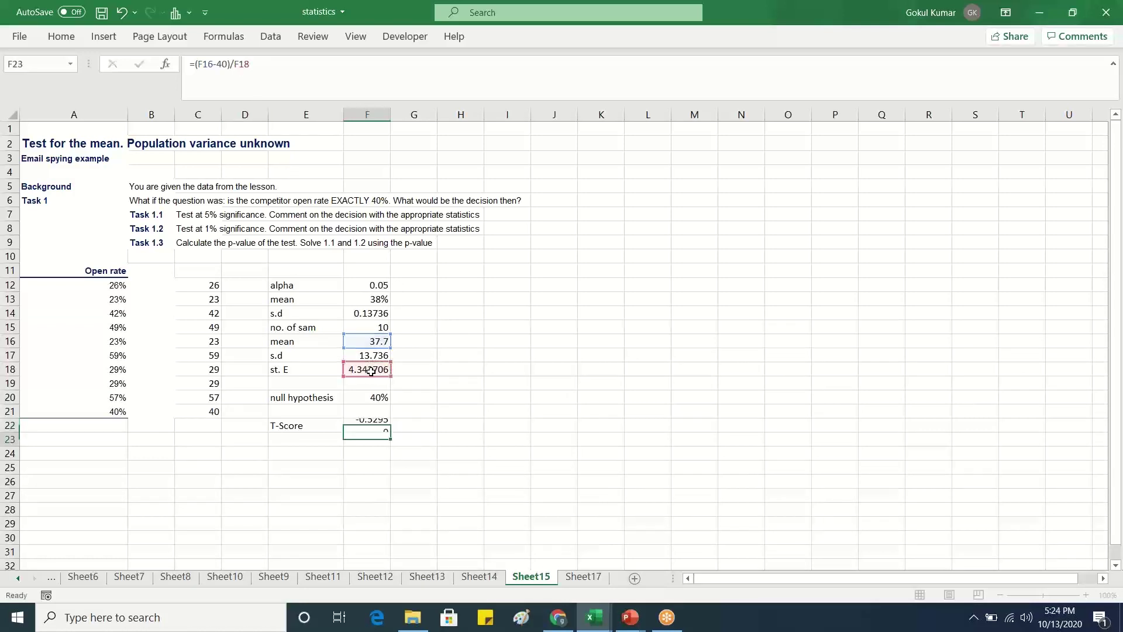
pyautogui.press('Return')
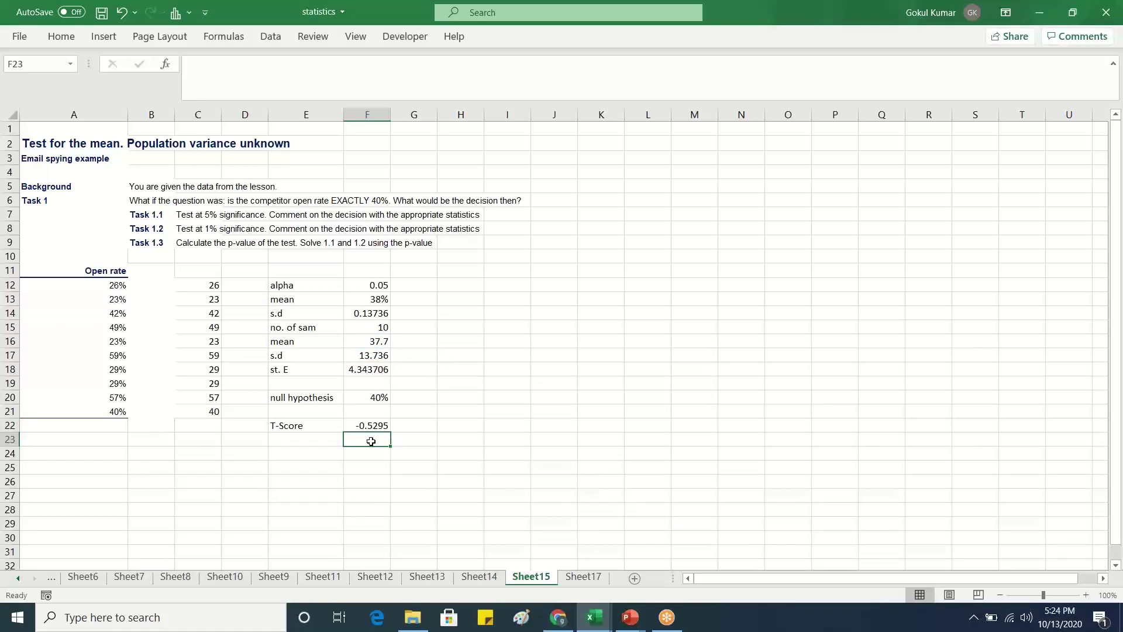
pyautogui.click(288, 438)
pyautogui.click(414, 426)
pyautogui.click(346, 442)
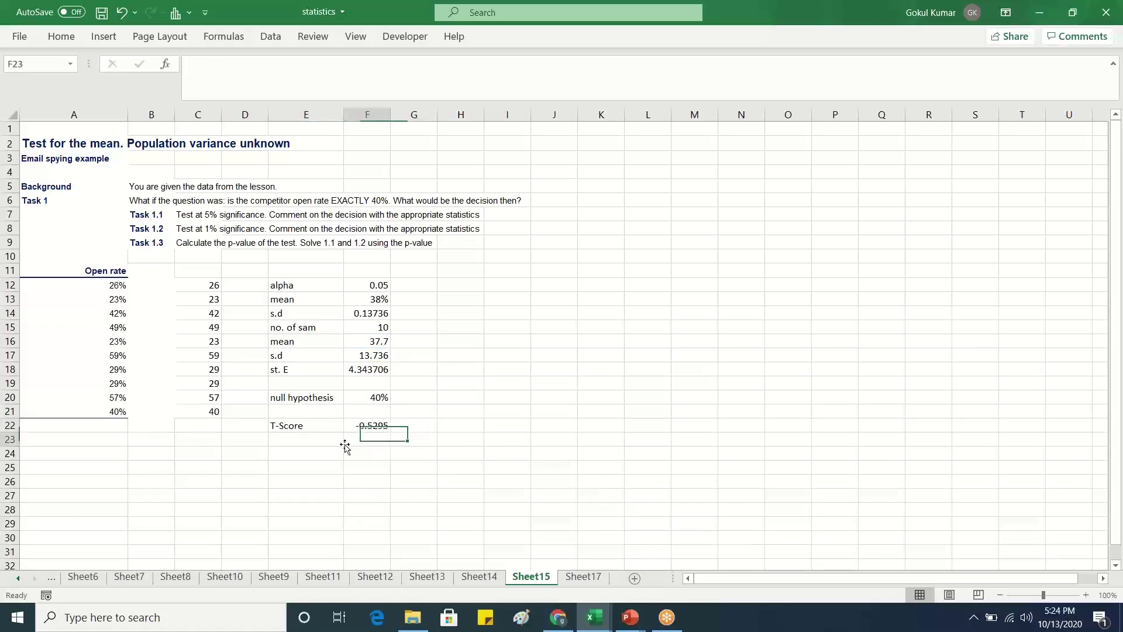
pyautogui.click(451, 429)
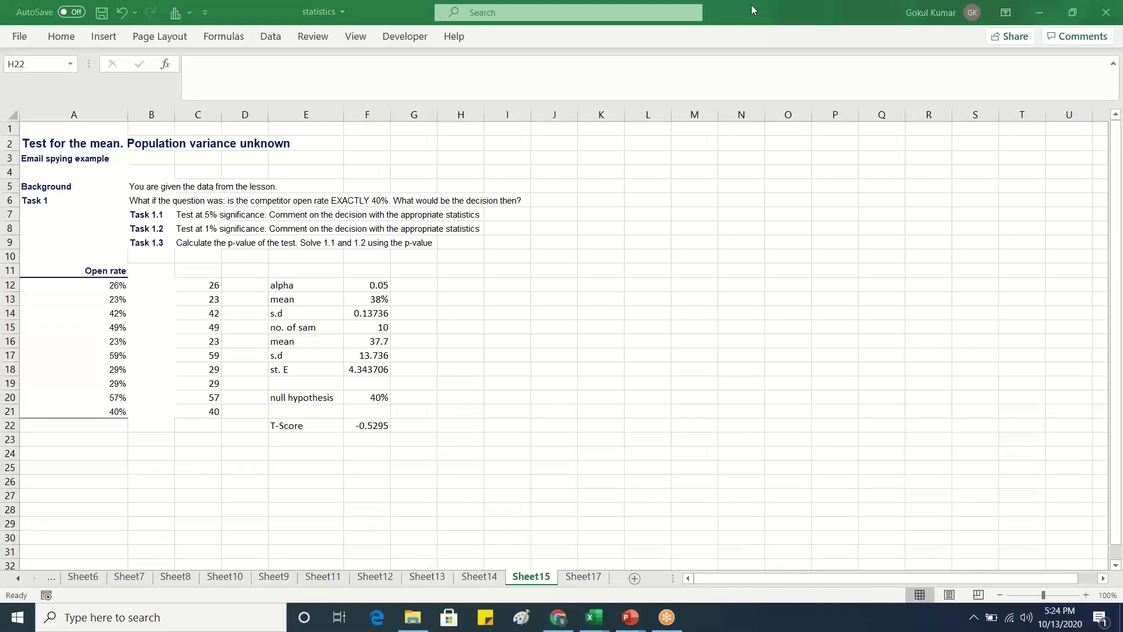
pyautogui.moveTo(485, 361)
pyautogui.mouseDown()
pyautogui.moveTo(563, 340)
pyautogui.moveTo(533, 384)
pyautogui.moveTo(559, 380)
pyautogui.moveTo(549, 390)
pyautogui.mouseUp()
pyautogui.click(545, 376)
pyautogui.moveTo(577, 354); pyautogui.dragTo(602, 356)
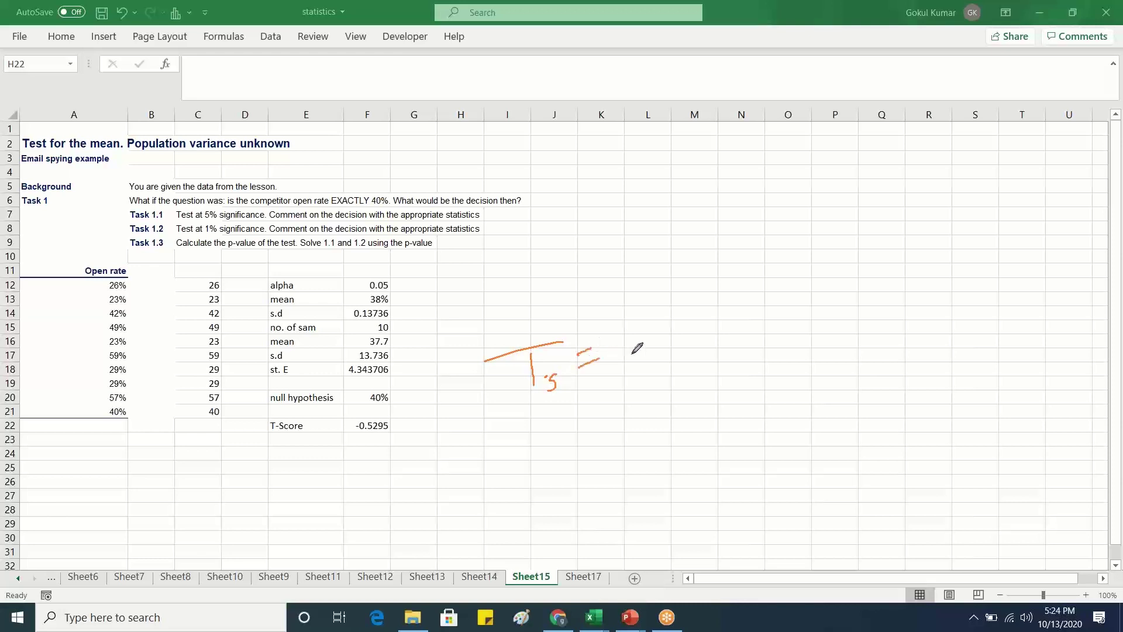
pyautogui.moveTo(617, 352); pyautogui.dragTo(619, 329)
pyautogui.press('Escape')
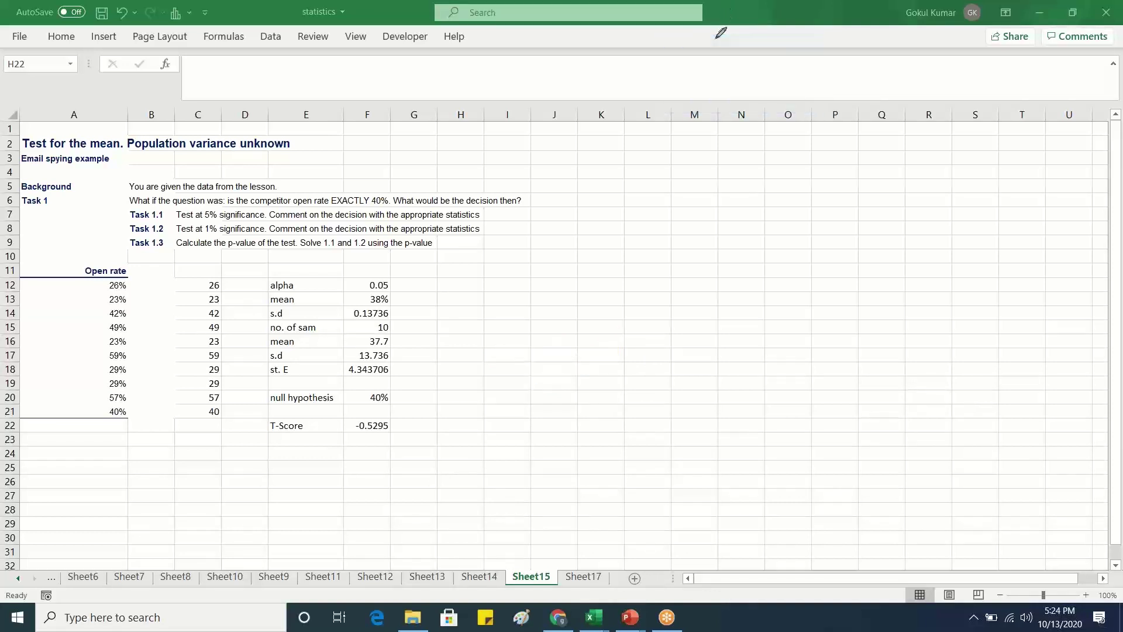
# Handwrite the T-score formula T = (x̄ − μ0) / S.E over the empty cells beside the T-Score calculation.
pyautogui.moveTo(475, 312)
pyautogui.mouseDown()
pyautogui.moveTo(571, 295)
pyautogui.moveTo(532, 342)
pyautogui.moveTo(588, 320)
pyautogui.moveTo(582, 334)
pyautogui.moveTo(618, 336)
pyautogui.moveTo(618, 306)
pyautogui.moveTo(637, 323)
pyautogui.mouseUp()
pyautogui.moveTo(675, 276); pyautogui.dragTo(641, 368)
pyautogui.moveTo(655, 344)
pyautogui.mouseDown()
pyautogui.moveTo(666, 315)
pyautogui.moveTo(677, 344)
pyautogui.moveTo(687, 336)
pyautogui.mouseUp()
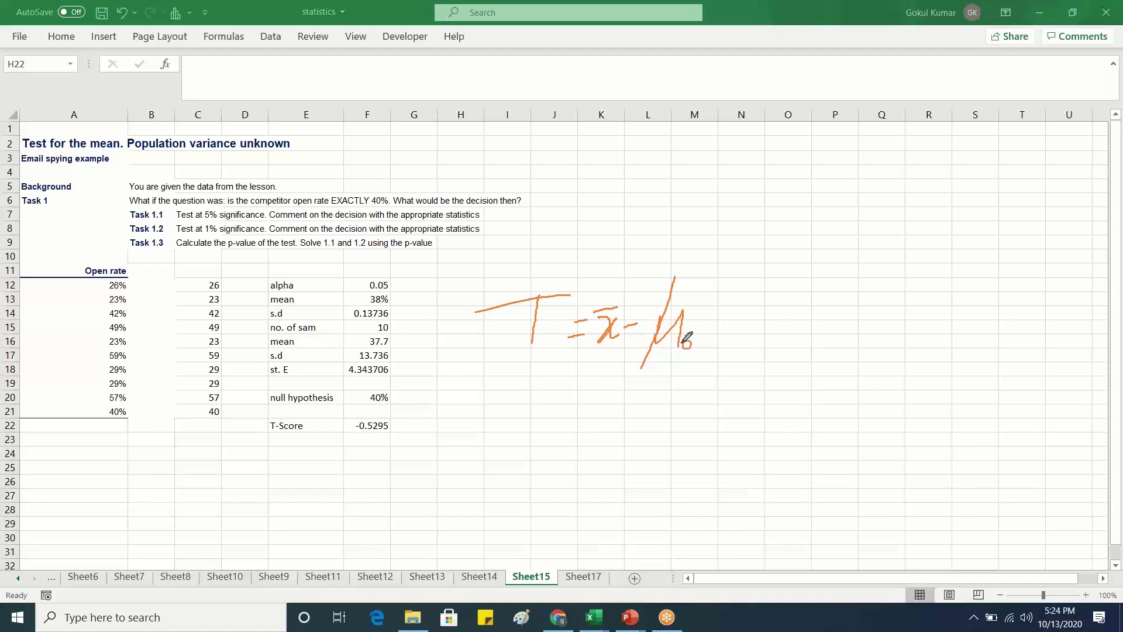
pyautogui.moveTo(587, 381); pyautogui.dragTo(712, 358)
pyautogui.moveTo(632, 401)
pyautogui.mouseDown()
pyautogui.moveTo(605, 409)
pyautogui.moveTo(624, 418)
pyautogui.moveTo(610, 428)
pyautogui.moveTo(642, 426)
pyautogui.moveTo(651, 404)
pyautogui.moveTo(649, 426)
pyautogui.mouseUp()
pyautogui.click(629, 417)
# Handwrite the standard error formula S.E = σ/√n below the T formula and circle the T-Score value in F22.
pyautogui.moveTo(509, 475)
pyautogui.mouseDown()
pyautogui.moveTo(487, 508)
pyautogui.moveTo(524, 512)
pyautogui.moveTo(537, 488)
pyautogui.moveTo(535, 498)
pyautogui.mouseUp()
pyautogui.click(510, 498)
pyautogui.moveTo(523, 511)
pyautogui.mouseDown()
pyautogui.moveTo(543, 509)
pyautogui.moveTo(573, 478)
pyautogui.moveTo(579, 491)
pyautogui.moveTo(610, 488)
pyautogui.moveTo(603, 478)
pyautogui.moveTo(631, 467)
pyautogui.mouseUp()
pyautogui.click(560, 493)
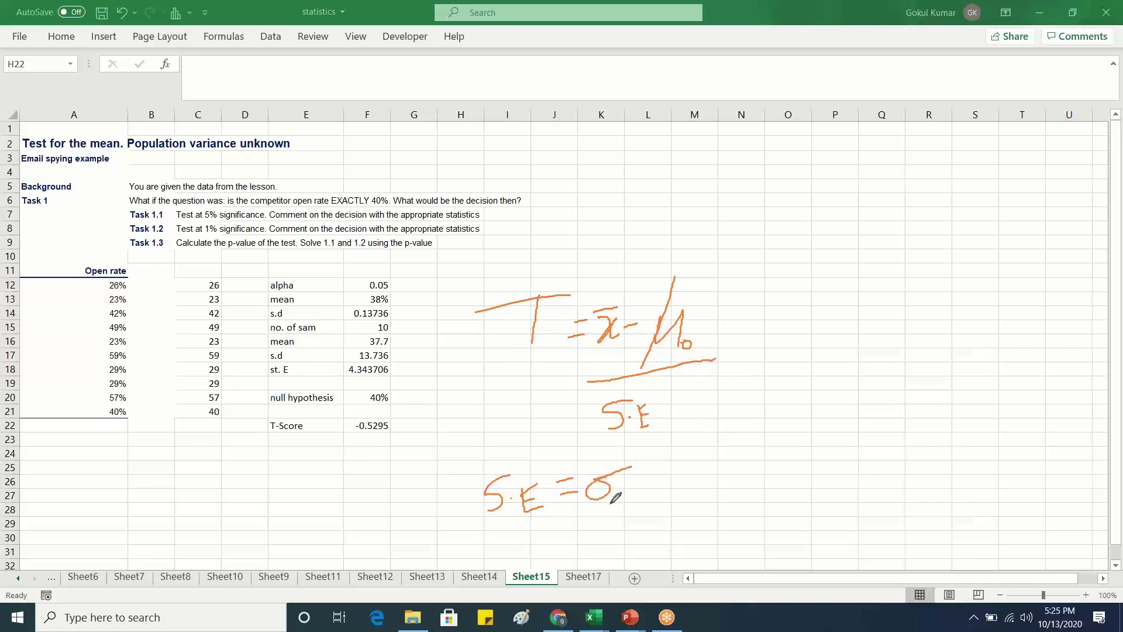
pyautogui.moveTo(573, 519)
pyautogui.mouseDown()
pyautogui.moveTo(637, 502)
pyautogui.moveTo(603, 544)
pyautogui.moveTo(646, 502)
pyautogui.moveTo(615, 524)
pyautogui.moveTo(621, 538)
pyautogui.mouseUp()
pyautogui.click(581, 531)
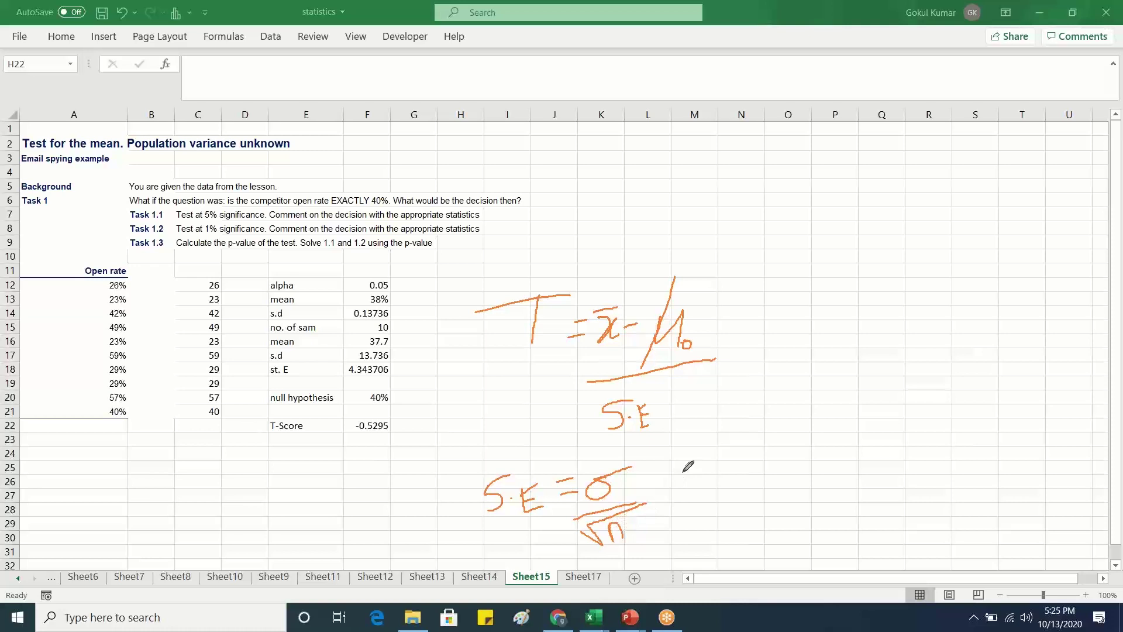
pyautogui.moveTo(344, 436)
pyautogui.mouseDown()
pyautogui.moveTo(400, 438)
pyautogui.moveTo(400, 414)
pyautogui.moveTo(337, 426)
pyautogui.moveTo(342, 442)
pyautogui.mouseUp()
# View the Student's T distribution table in the t-table workbook and return to Sheet15 of the statistics workbook.
pyautogui.moveTo(605, 615)
pyautogui.click(531, 572)
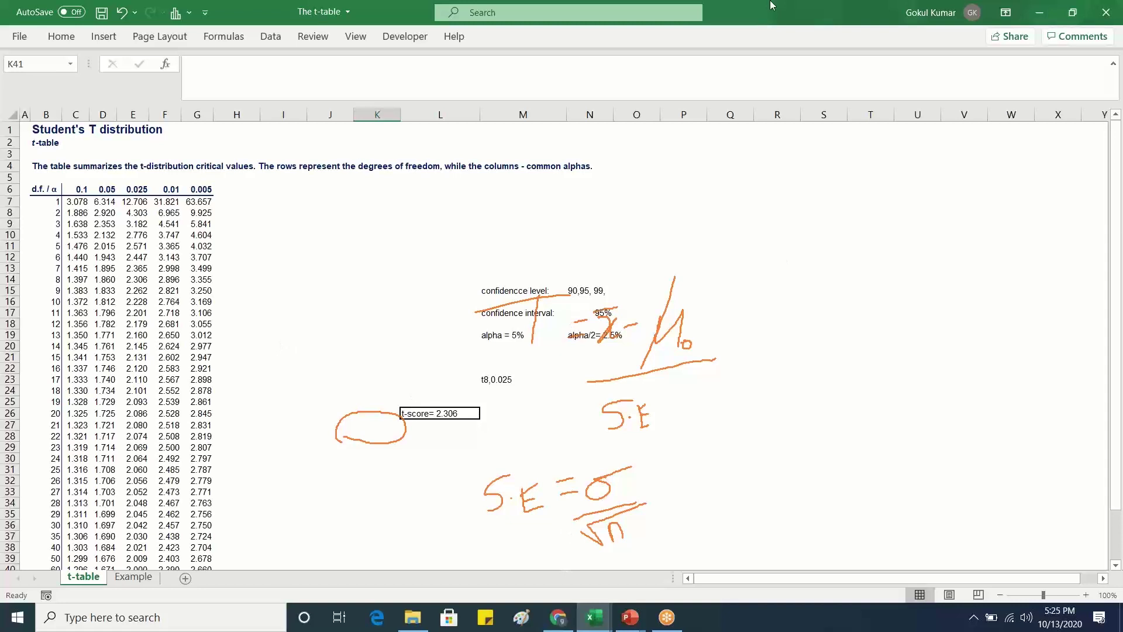
pyautogui.click(848, 43)
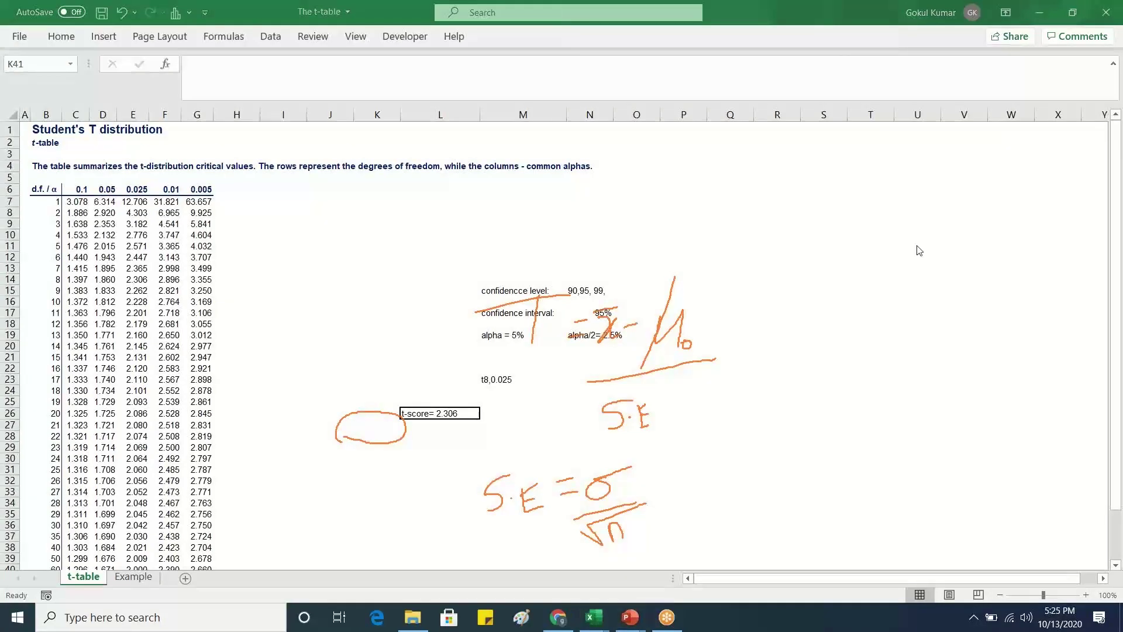
pyautogui.click(1105, 327)
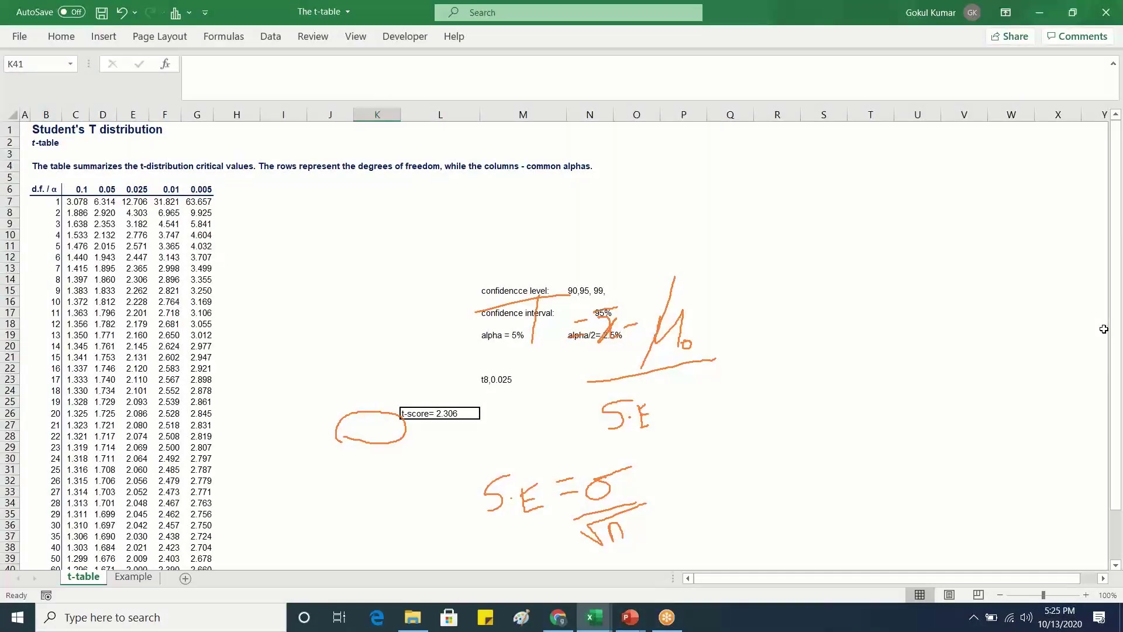
pyautogui.moveTo(1109, 334)
pyautogui.mouseDown()
pyautogui.moveTo(1110, 449)
pyautogui.moveTo(1113, 219)
pyautogui.moveTo(1120, 284)
pyautogui.mouseUp()
pyautogui.moveTo(594, 621)
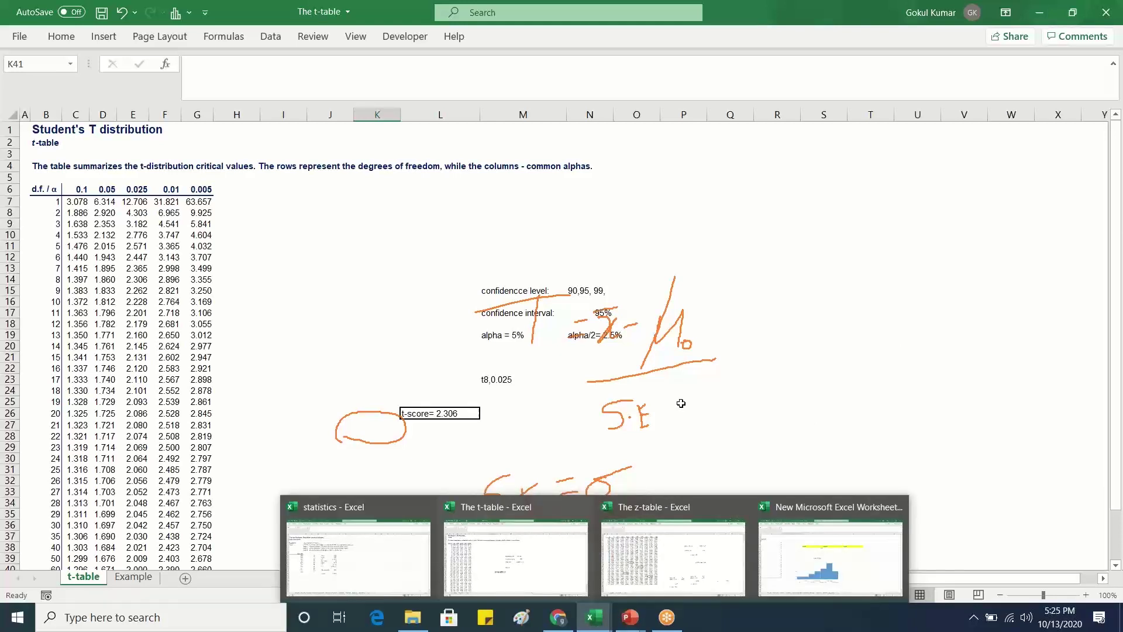
pyautogui.click(399, 556)
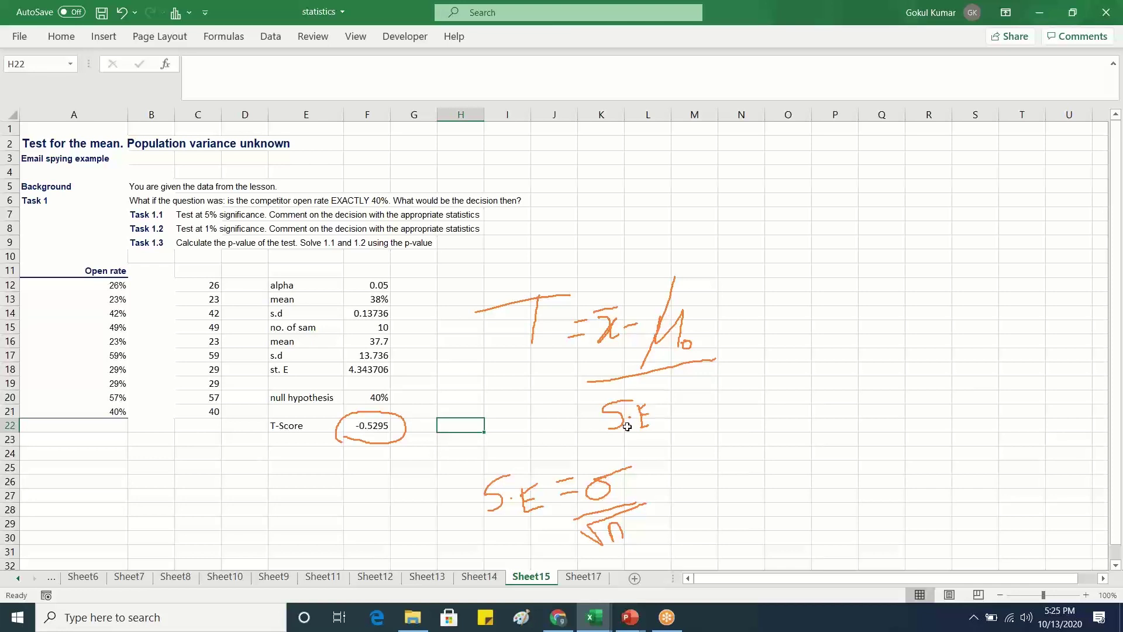
pyautogui.click(410, 468)
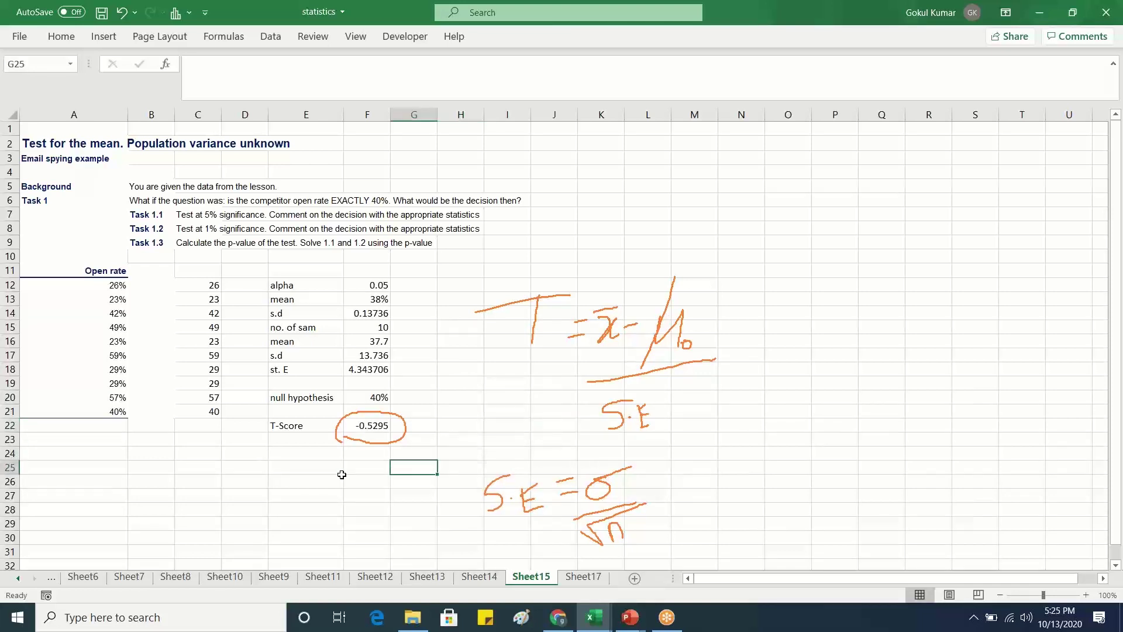
pyautogui.click(341, 476)
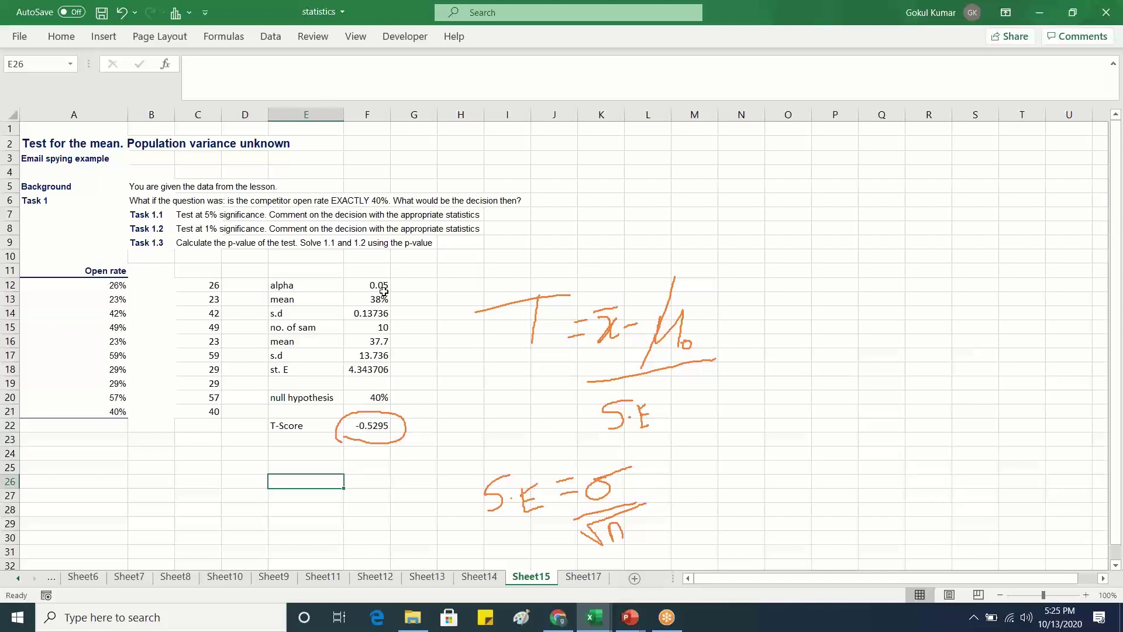
# Label H12 "alpha/2" and calculate it in I12 with =F12/2.
pyautogui.click(461, 286)
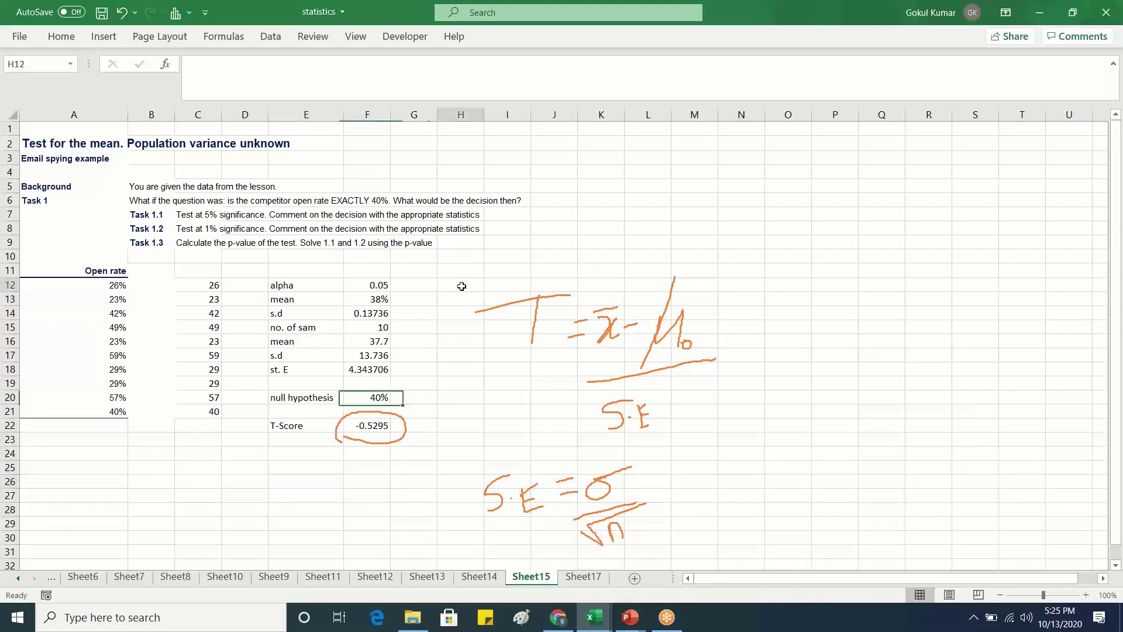
pyautogui.doubleClick(462, 286)
pyautogui.write('alpha/2')
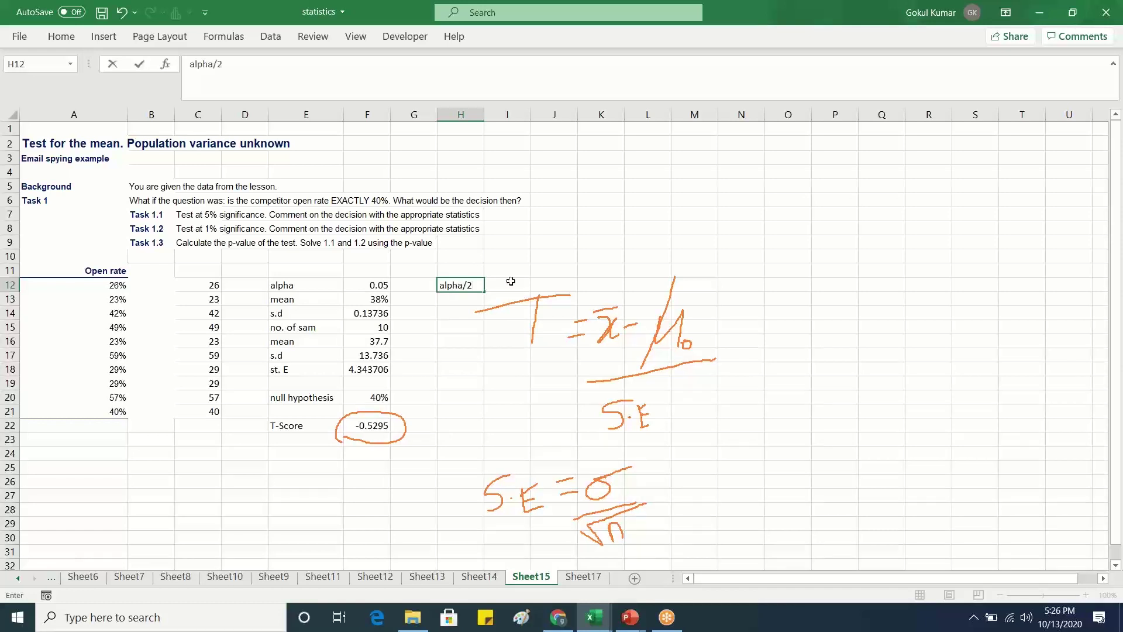
pyautogui.click(510, 282)
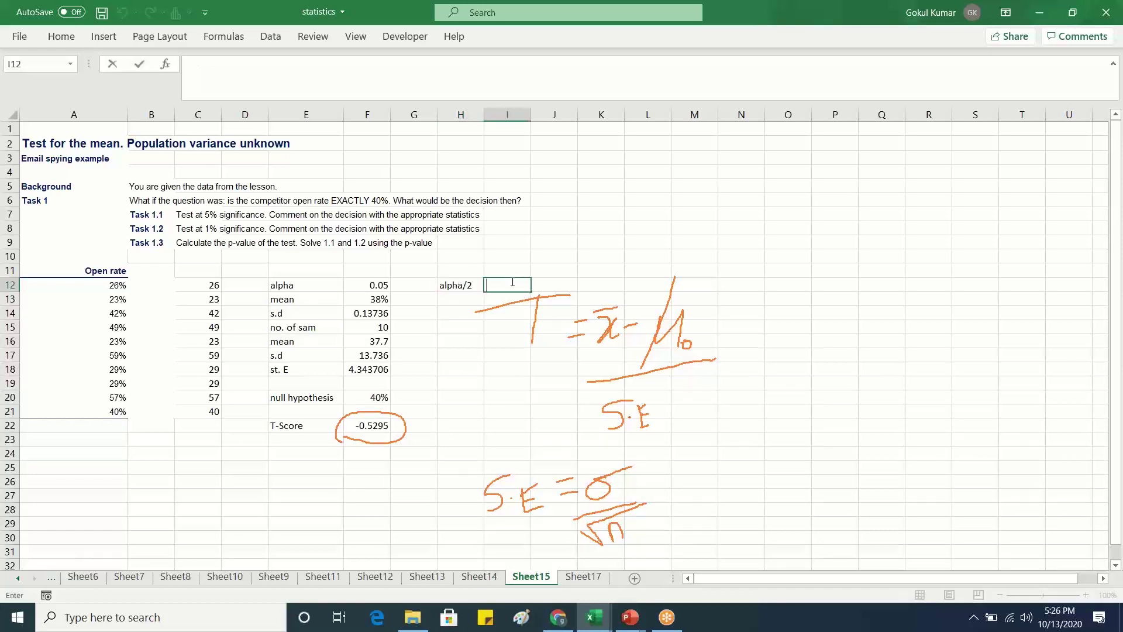
pyautogui.write('=')
pyautogui.click(384, 284)
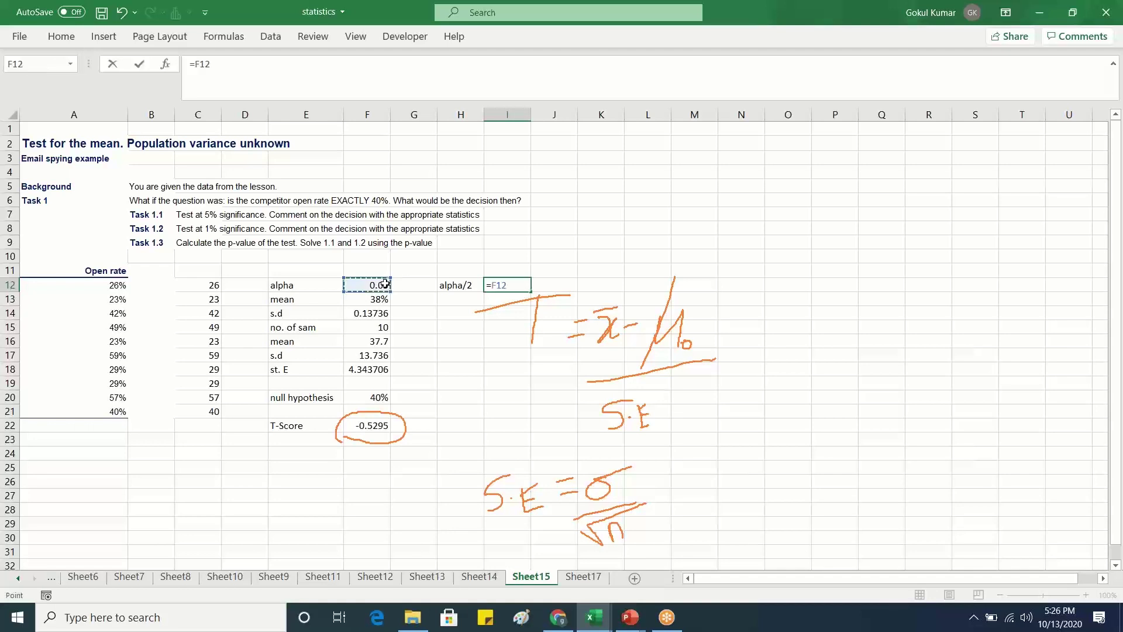
pyautogui.write('/2')
pyautogui.press('Return')
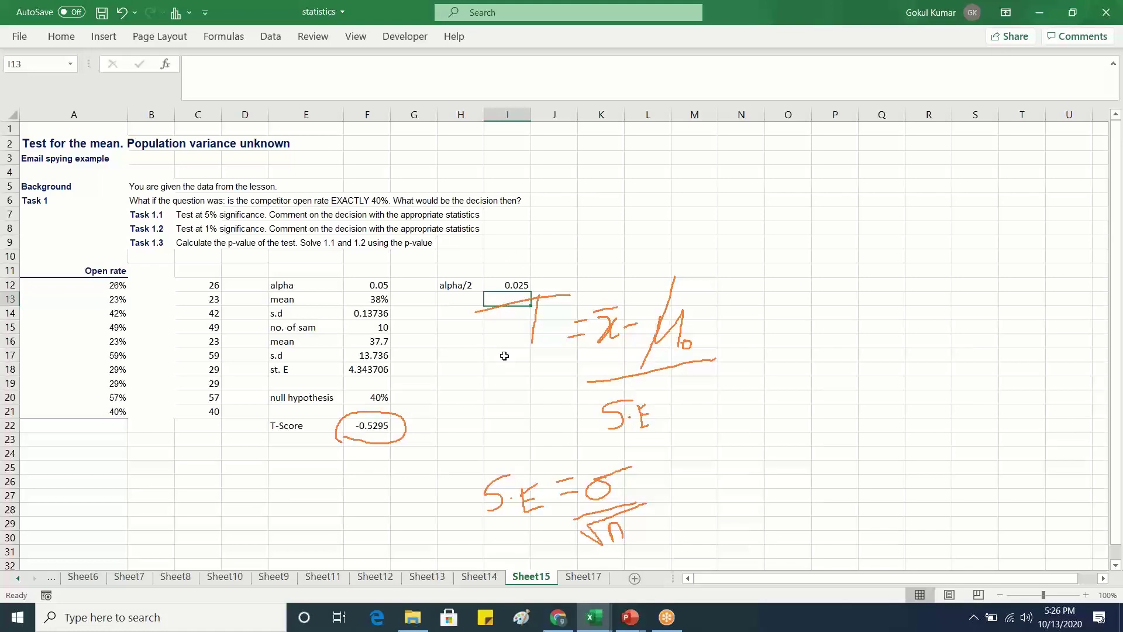
# Label H13 "dof" and calculate the degrees of freedom in I13 with =F15-1.
pyautogui.moveTo(594, 617)
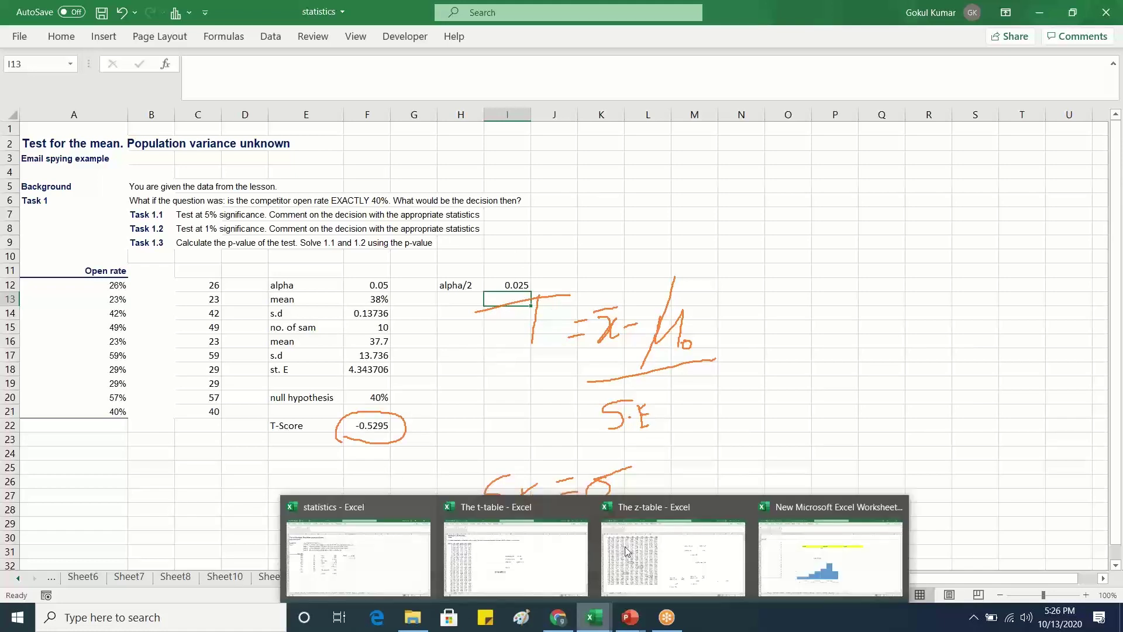
pyautogui.click(449, 301)
pyautogui.write('de')
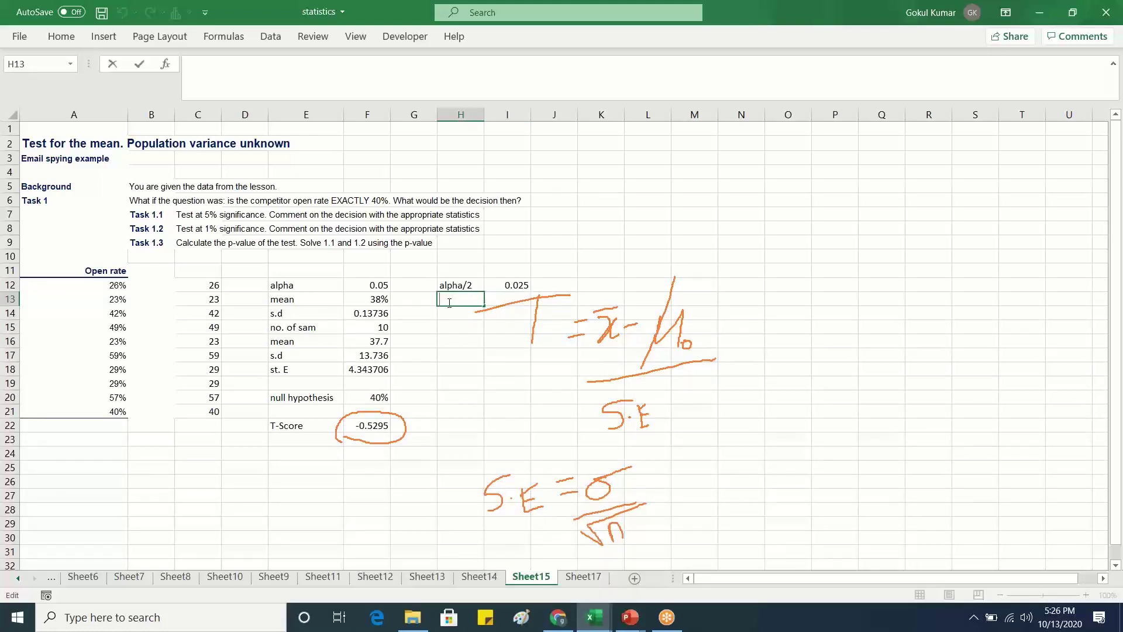
pyautogui.write('gree')
pyautogui.press('BackSpace')
pyautogui.press('BackSpace')
pyautogui.press('BackSpace')
pyautogui.click(537, 298)
pyautogui.click(501, 299)
pyautogui.write('=')
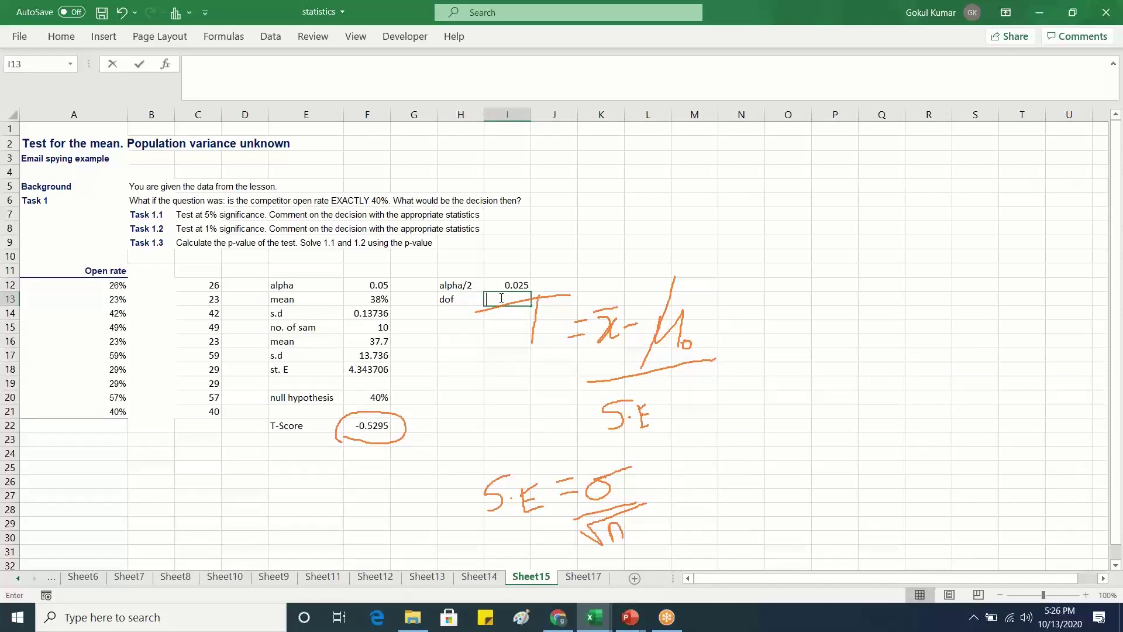
pyautogui.click(369, 328)
pyautogui.write('-1')
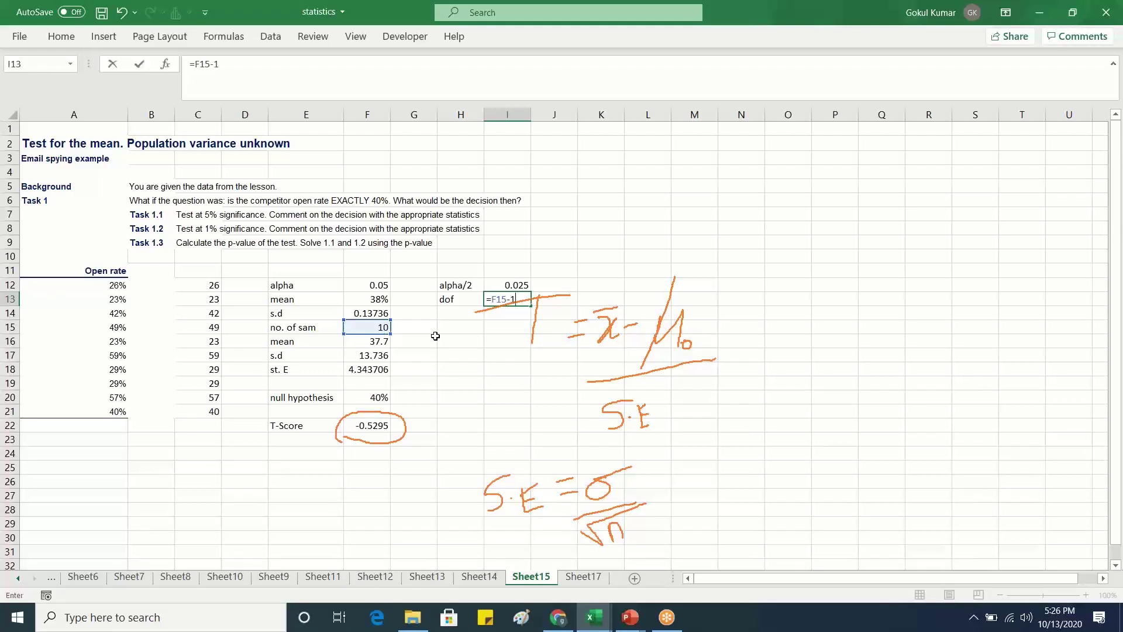
pyautogui.press('Return')
# Look up the critical value for 9 degrees of freedom and alpha 0.025 in the t-table workbook, and return to the statistics workbook.
pyautogui.click(462, 317)
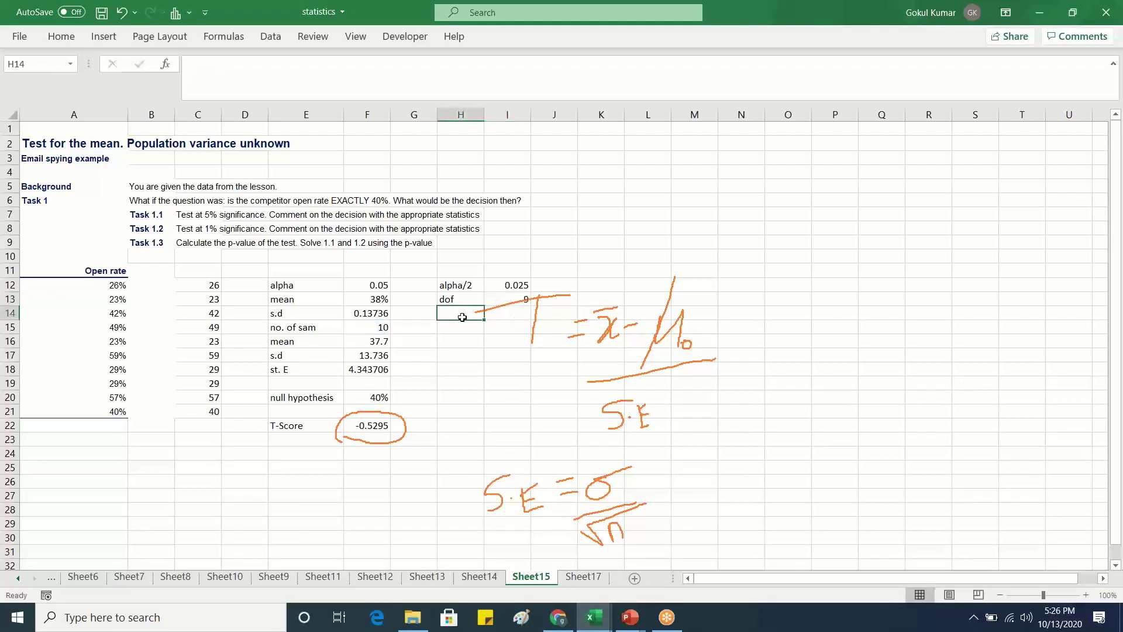
pyautogui.moveTo(603, 619)
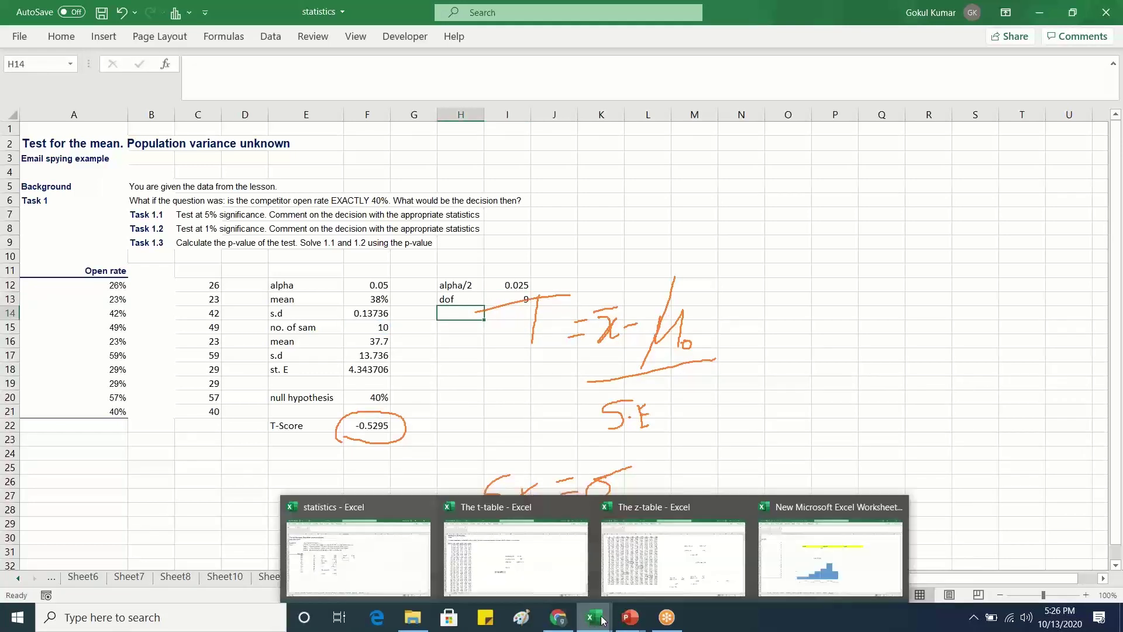
pyautogui.click(538, 591)
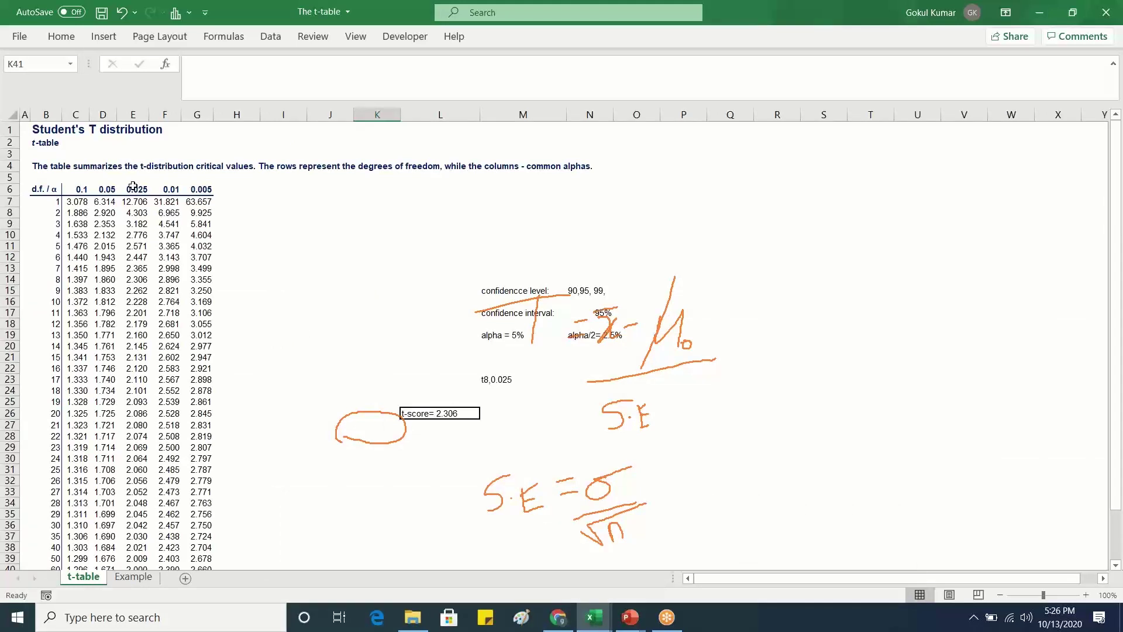
pyautogui.click(138, 292)
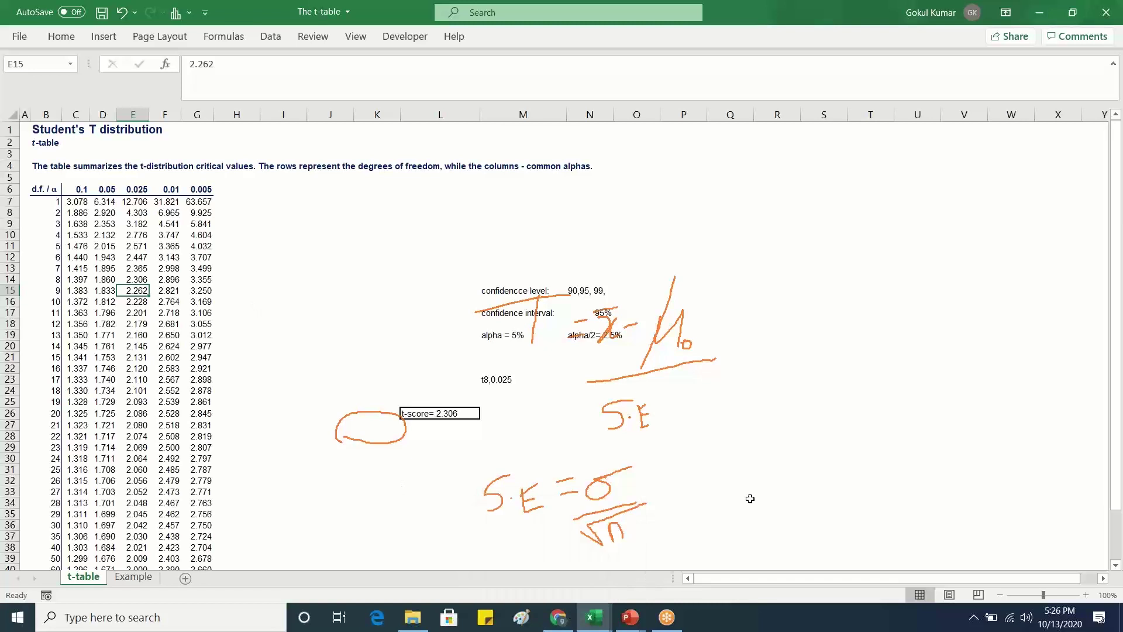
pyautogui.moveTo(595, 629)
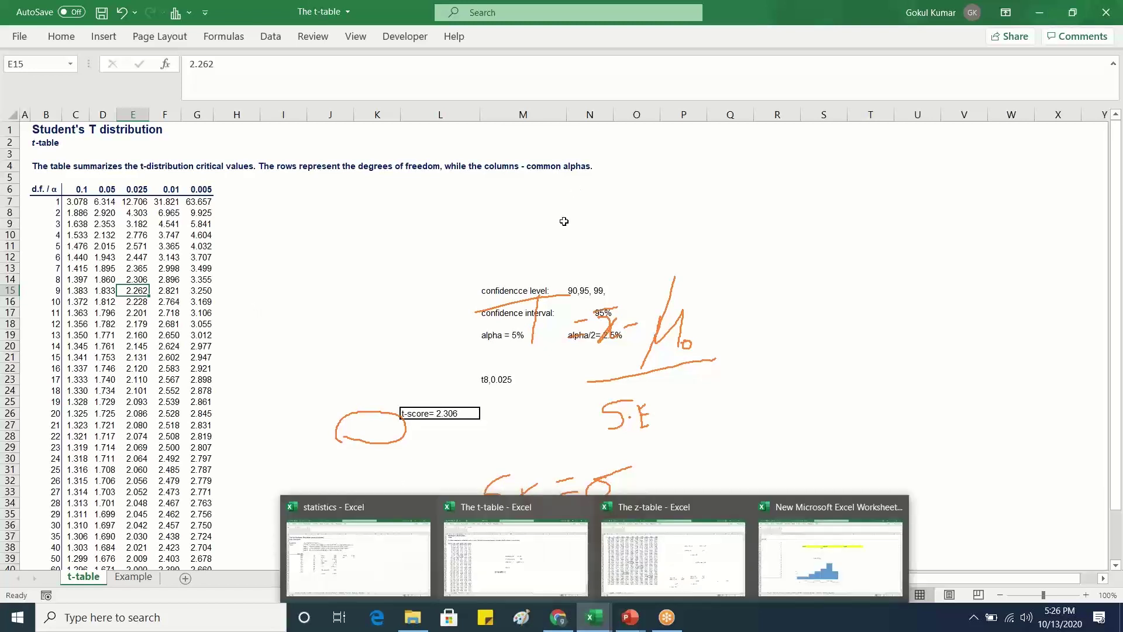
pyautogui.click(388, 580)
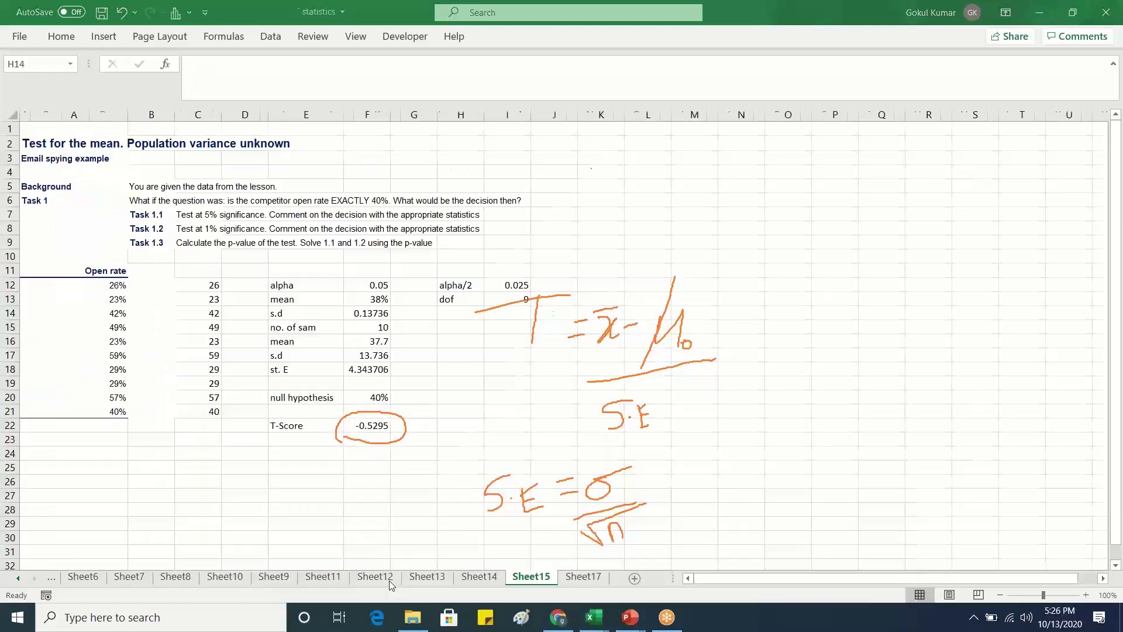
# Label H14 "t-score" and enter the critical value 2.262 in I14.
pyautogui.doubleClick(467, 314)
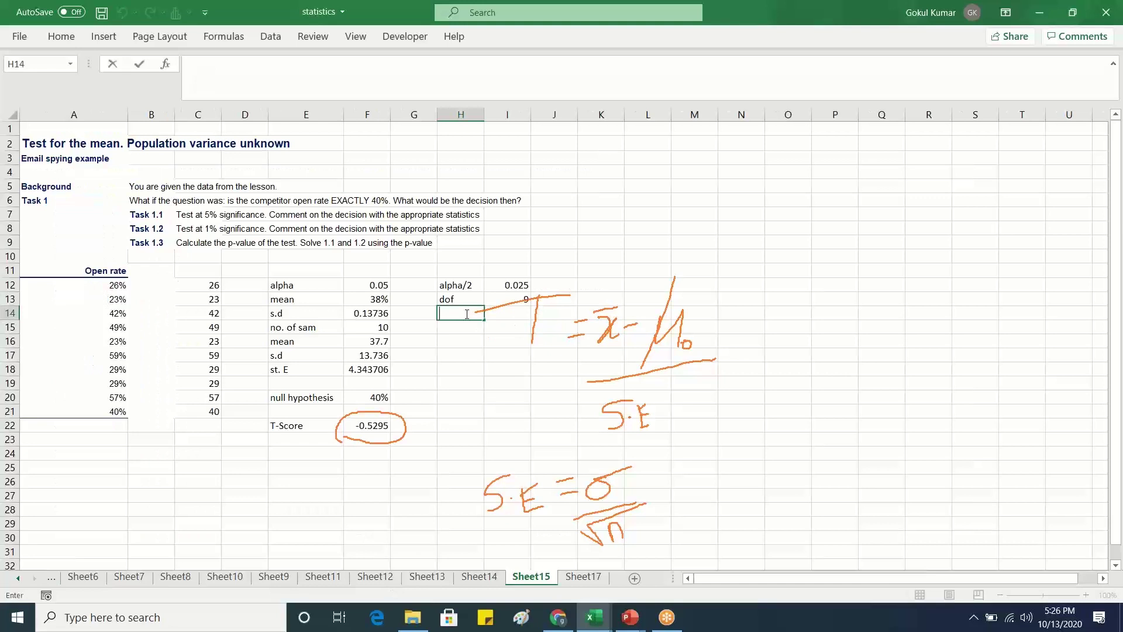
pyautogui.write('t-score')
pyautogui.doubleClick(505, 315)
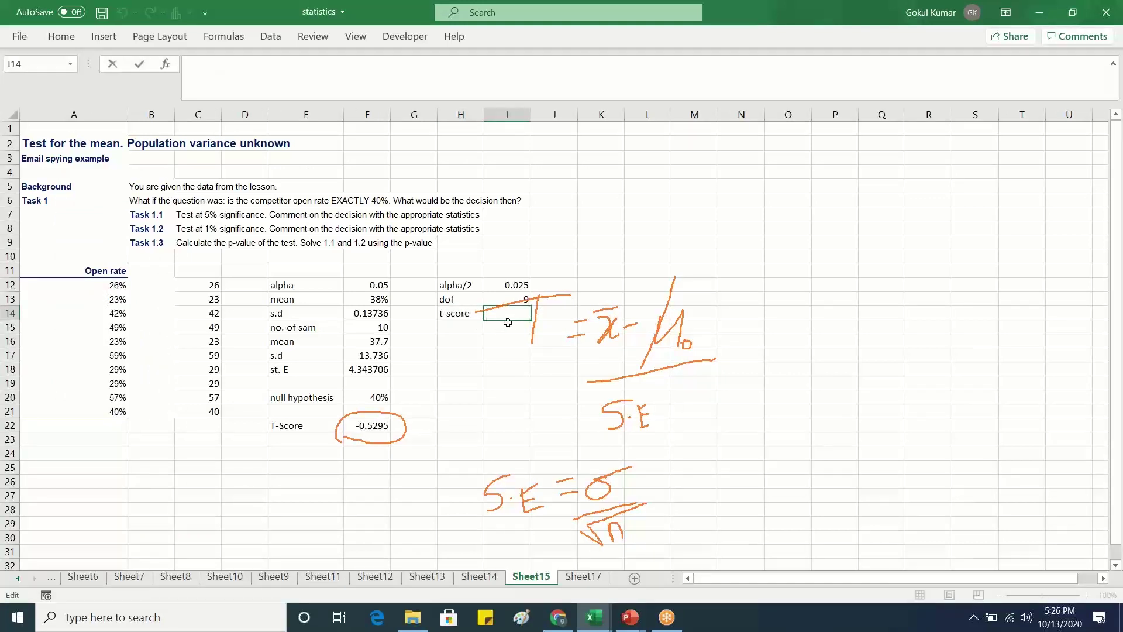
pyautogui.write('2.262')
pyautogui.click(517, 350)
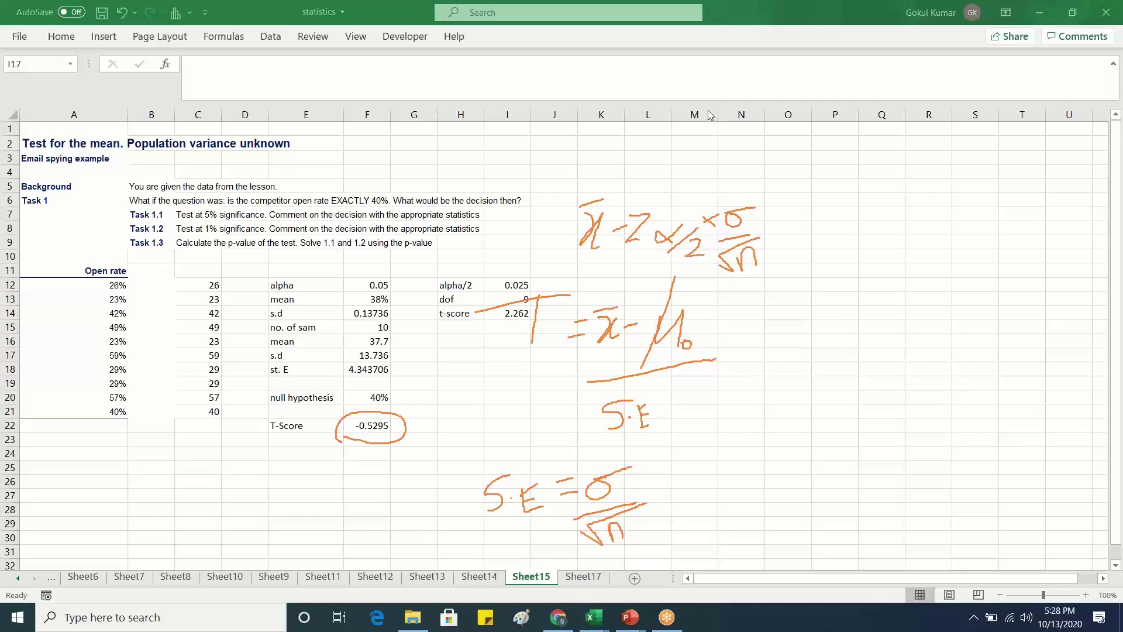
# Clear all handwritten formulas and the circle drawn over Sheet15.
pyautogui.press('Escape')
pyautogui.click(536, 436)
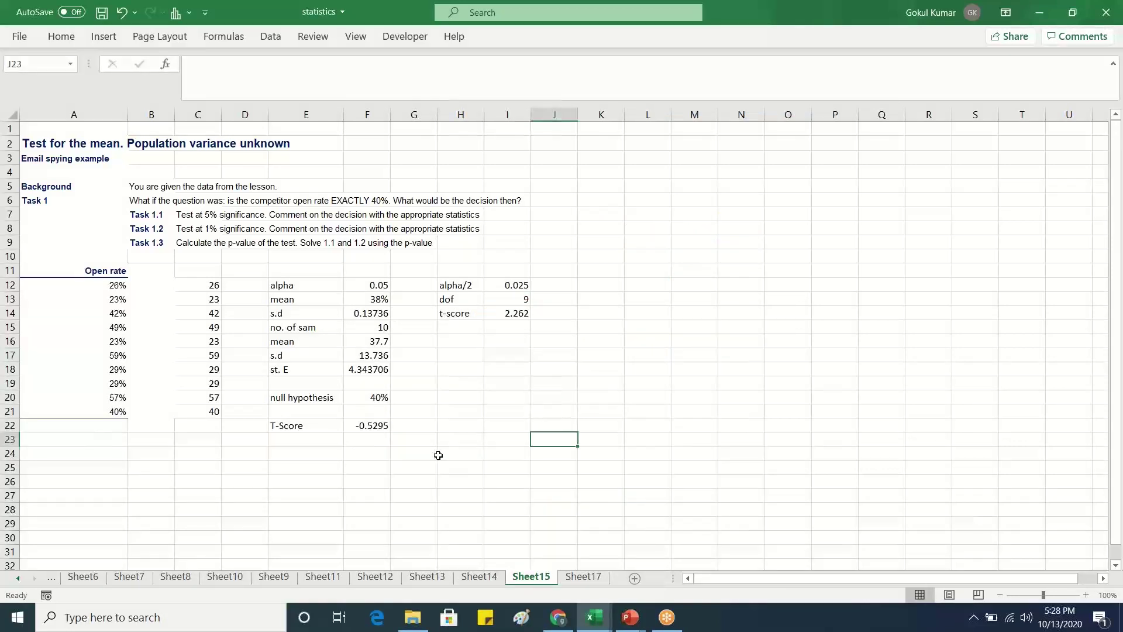
pyautogui.click(438, 455)
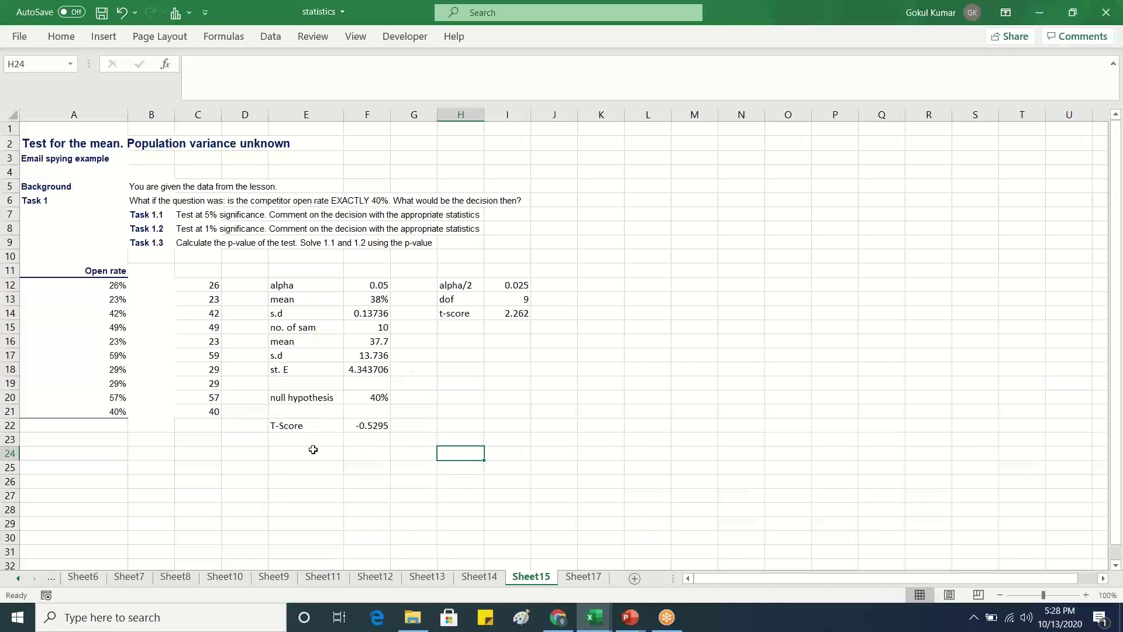
pyautogui.click(519, 388)
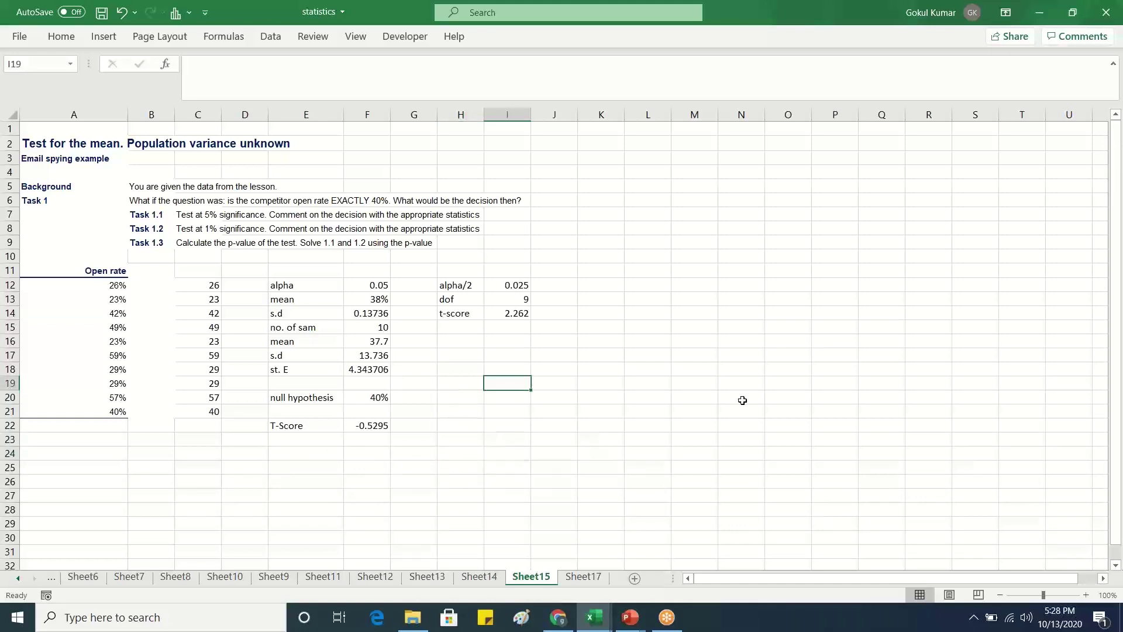
pyautogui.click(512, 330)
pyautogui.click(511, 355)
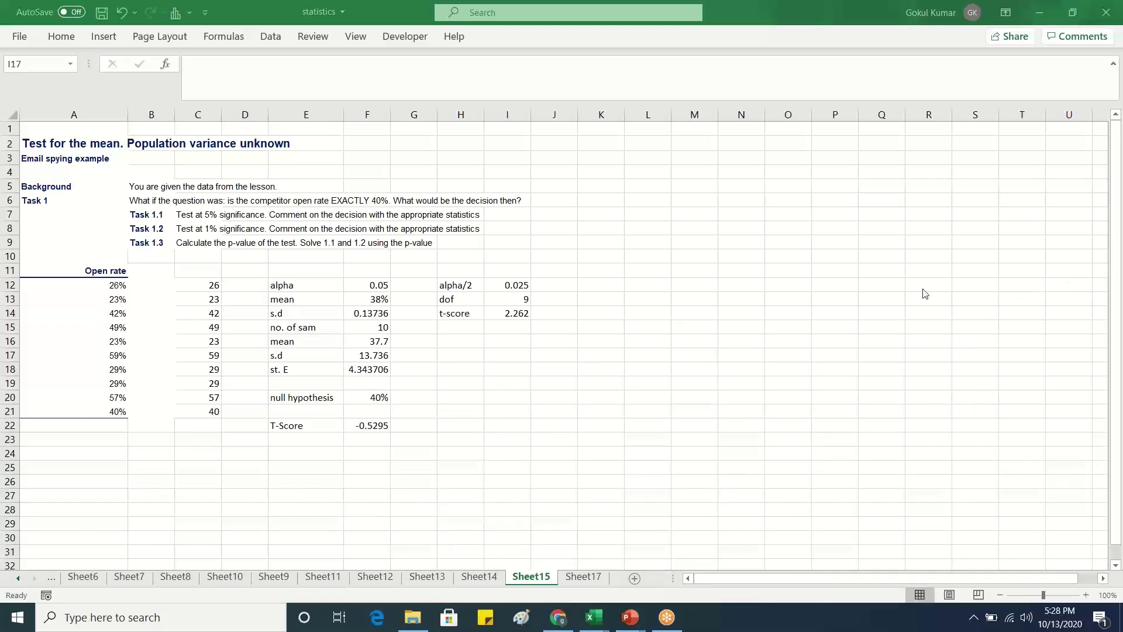
# Switch to the Social Science Statistics site in the browser and open its P Value from T Score calculator.
pyautogui.hotkey('alt', 'Tab')
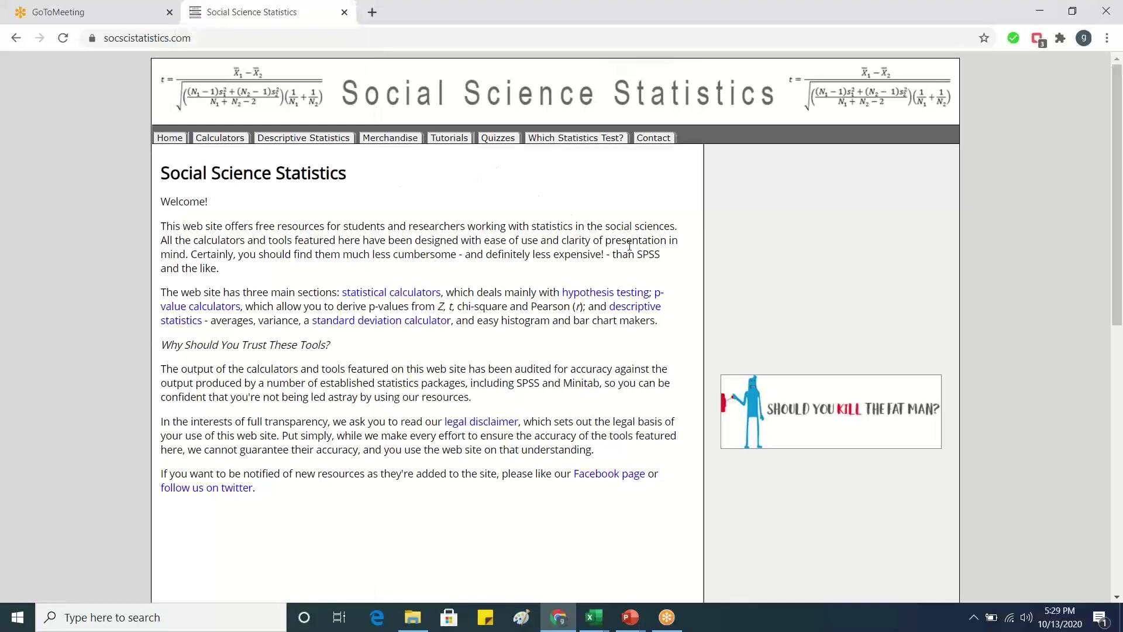
pyautogui.click(192, 308)
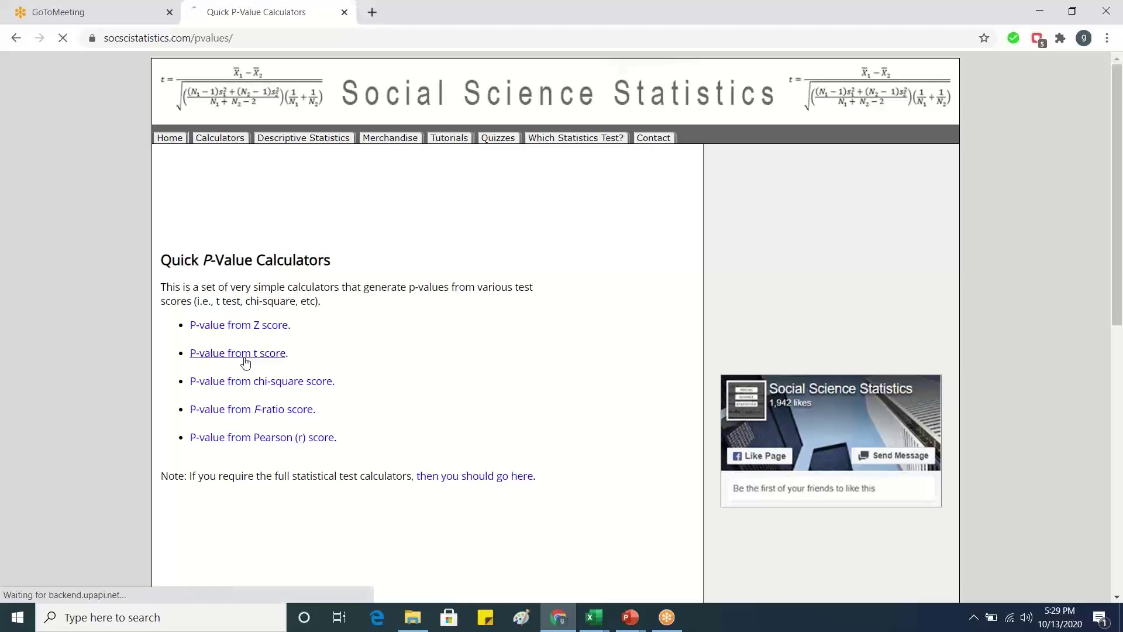
pyautogui.click(244, 358)
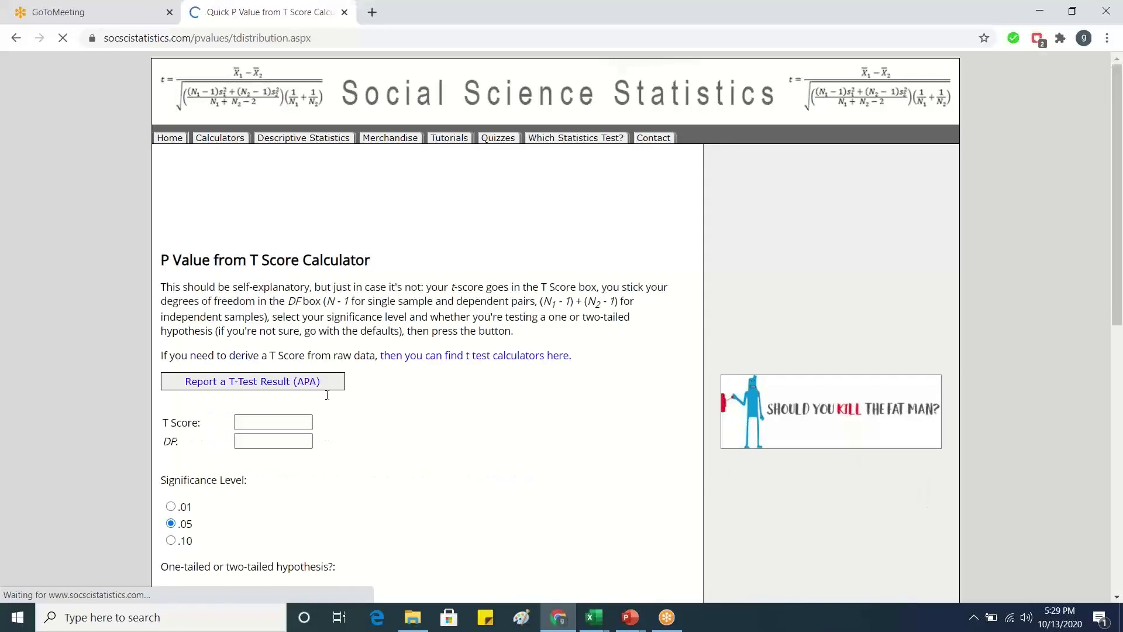
# Check the t-score in the statistics workbook, then fill the p-value calculator with T Score 2.262 and DF 9.
pyautogui.click(275, 423)
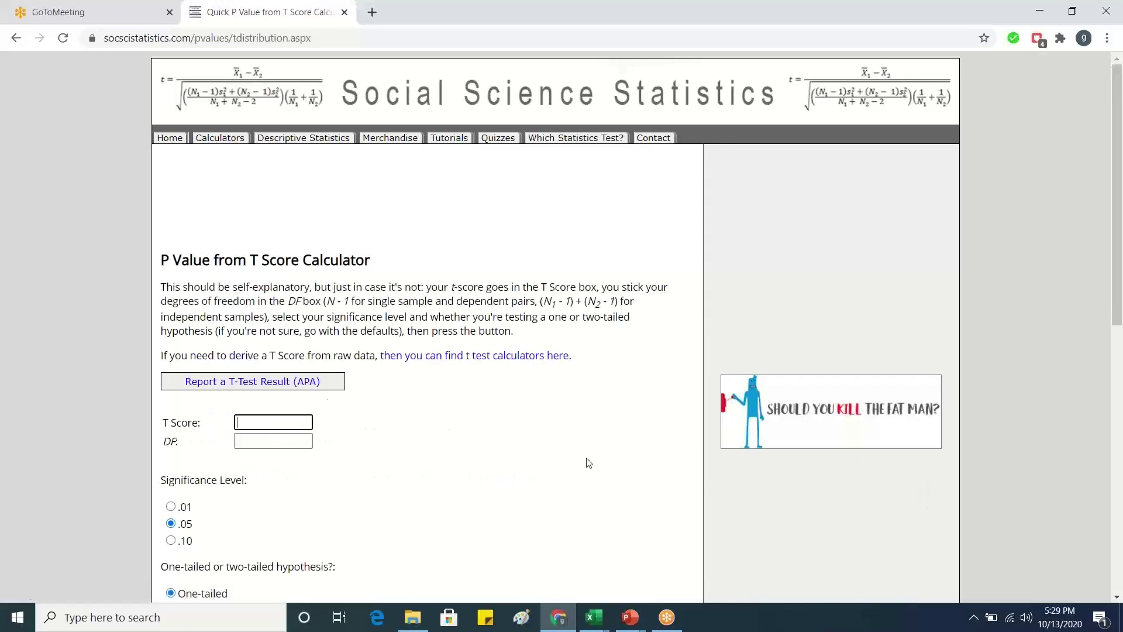
pyautogui.moveTo(612, 612)
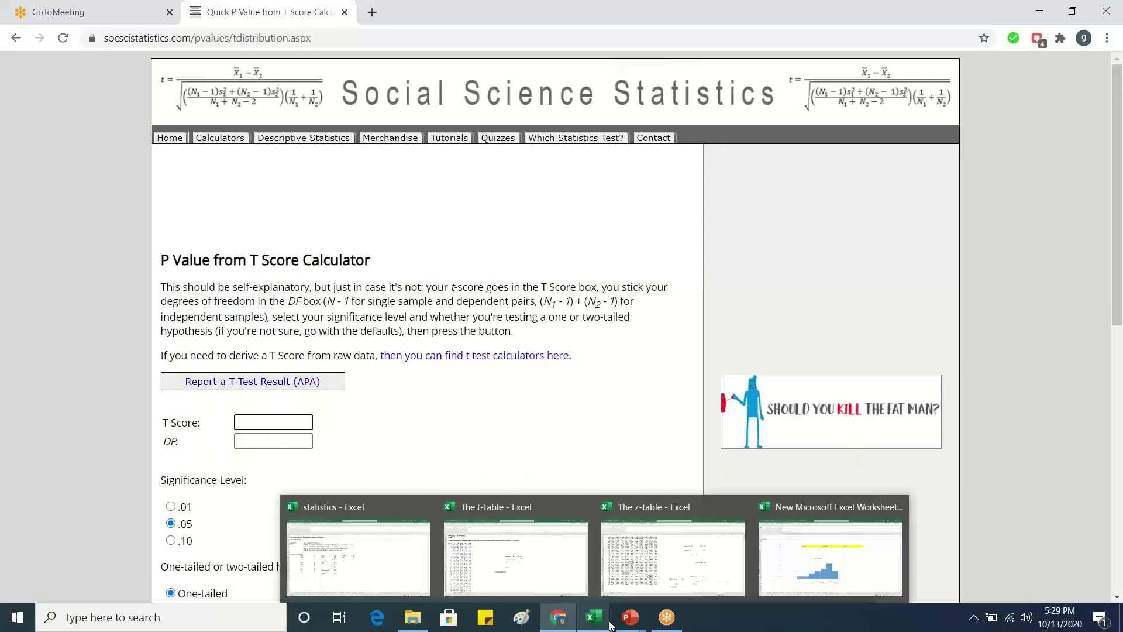
pyautogui.click(557, 567)
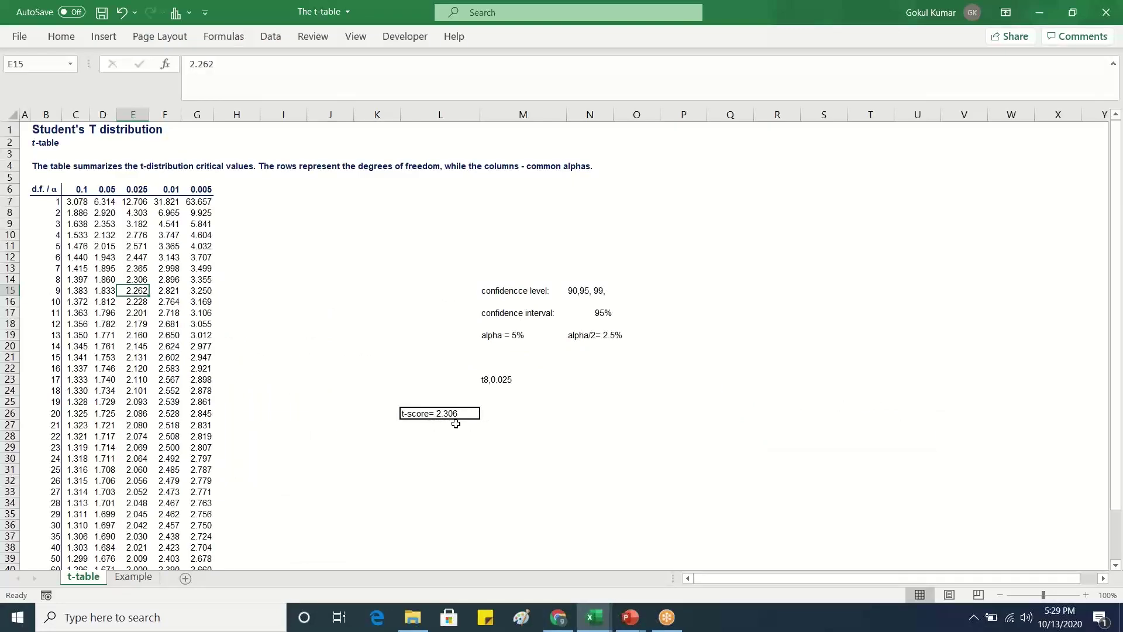
pyautogui.moveTo(589, 626)
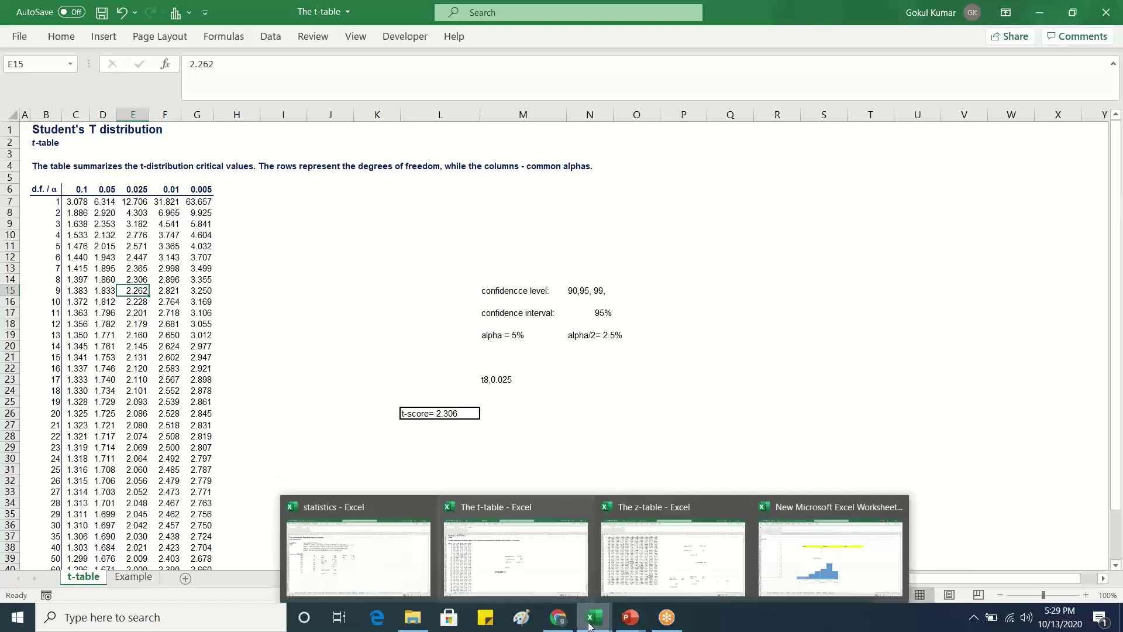
pyautogui.click(363, 553)
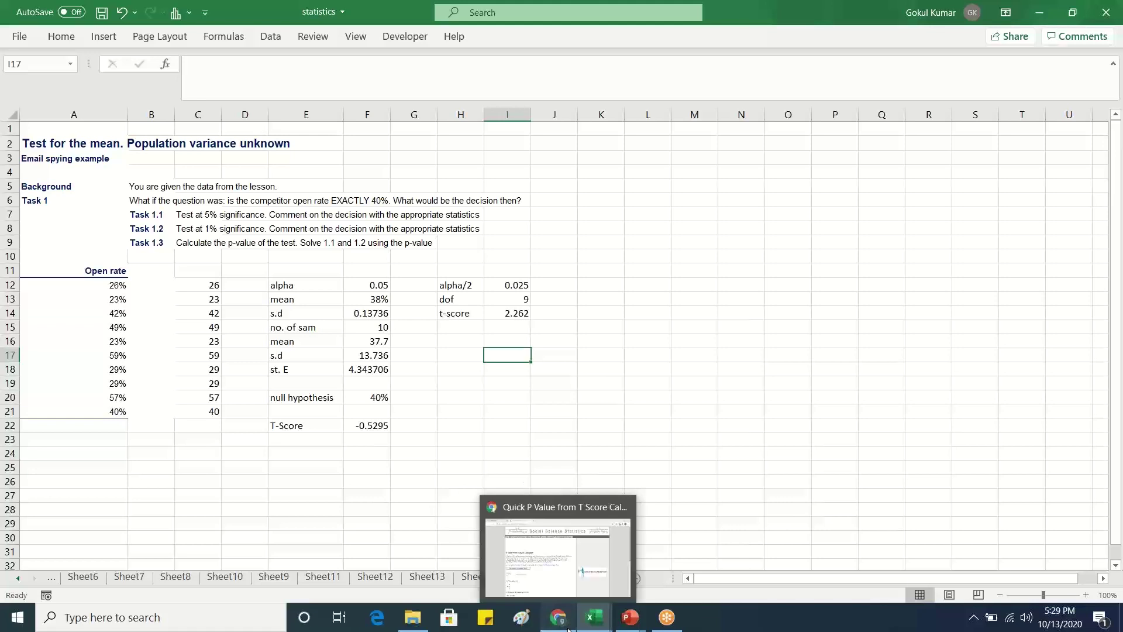
pyautogui.click(562, 553)
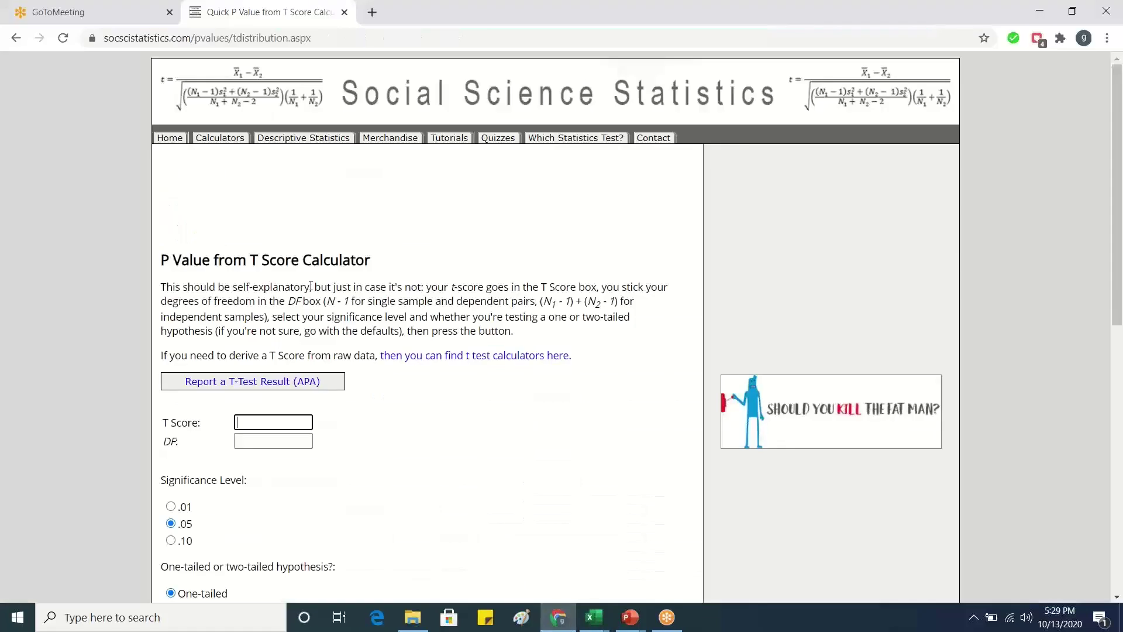
pyautogui.click(265, 425)
pyautogui.write('2.262')
pyautogui.click(260, 439)
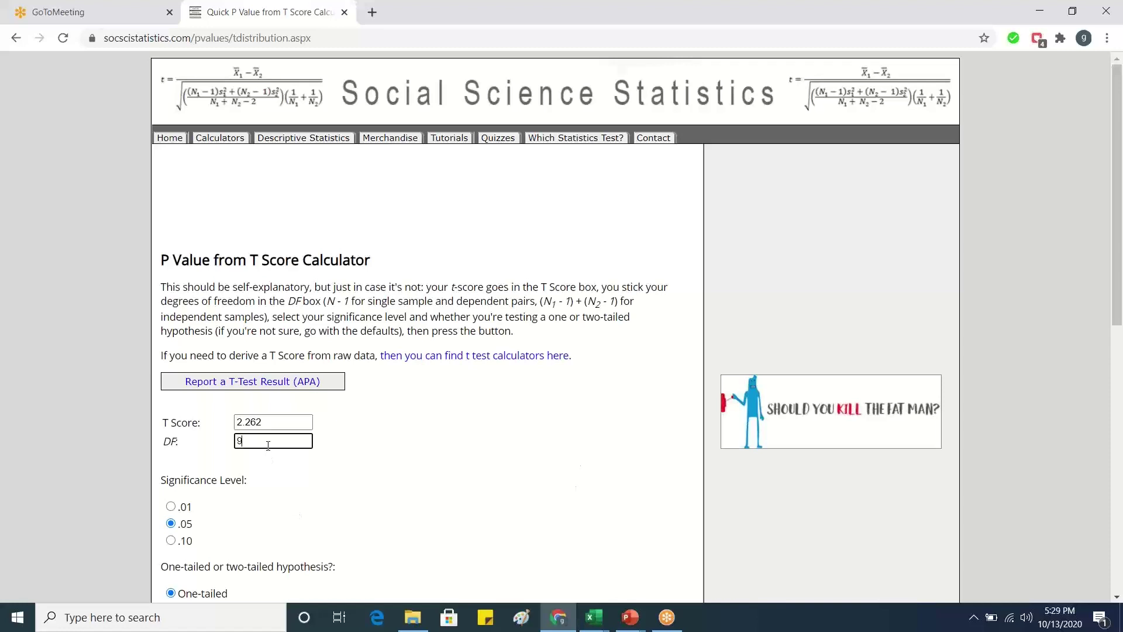
# Choose a two-tailed hypothesis at the .05 significance level and calculate the p-value for the critical t-score.
pyautogui.moveTo(595, 615)
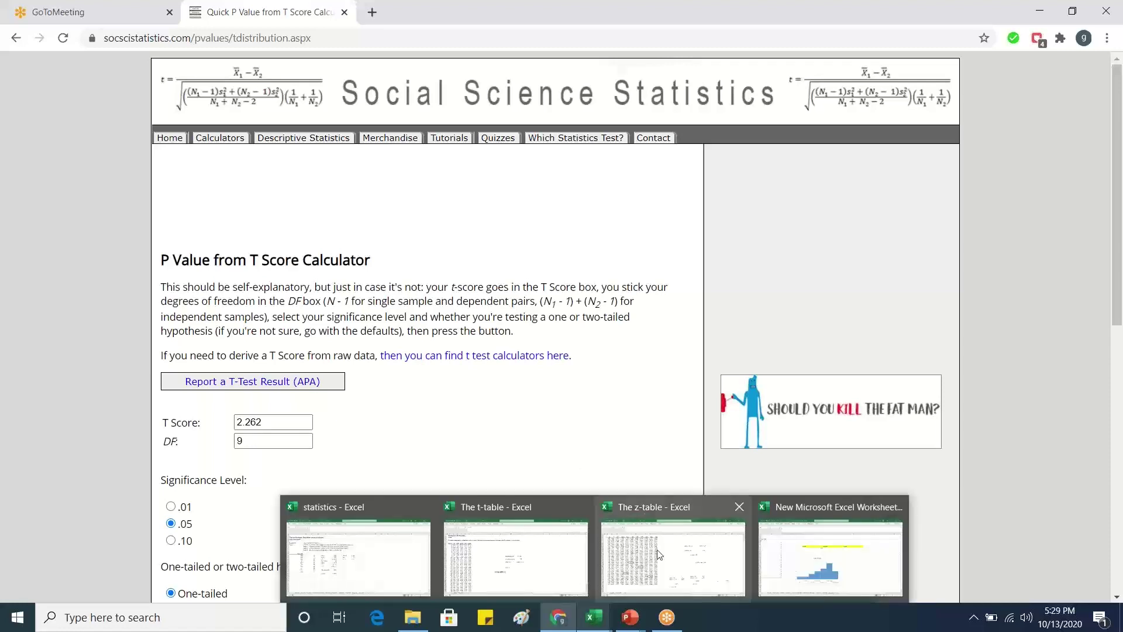
pyautogui.moveTo(383, 576)
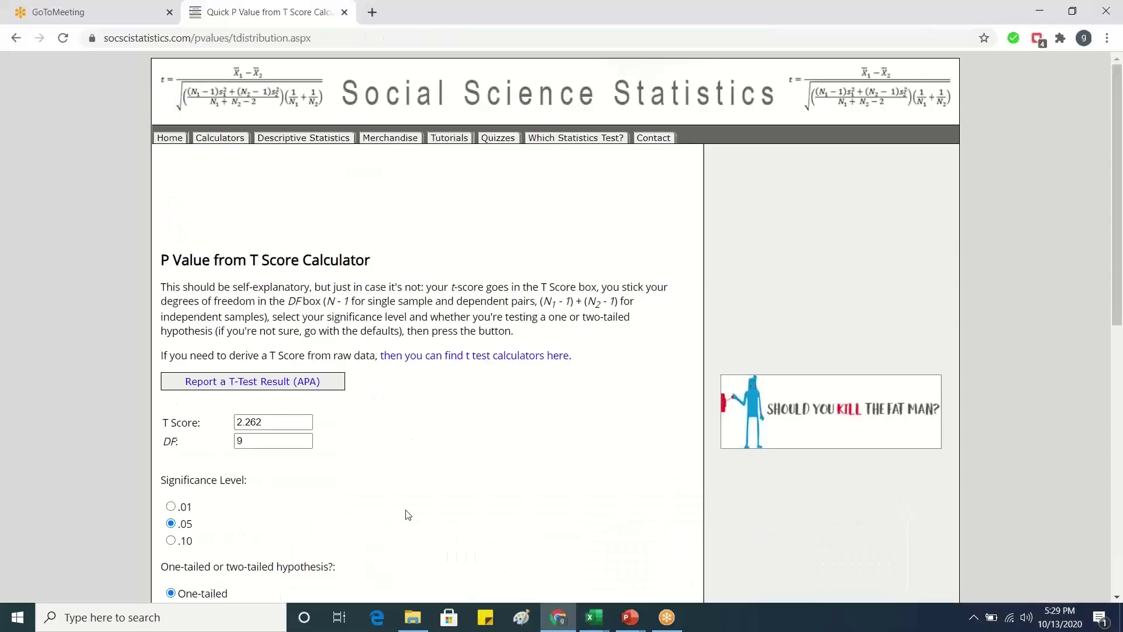
pyautogui.moveTo(1112, 276); pyautogui.dragTo(1112, 383)
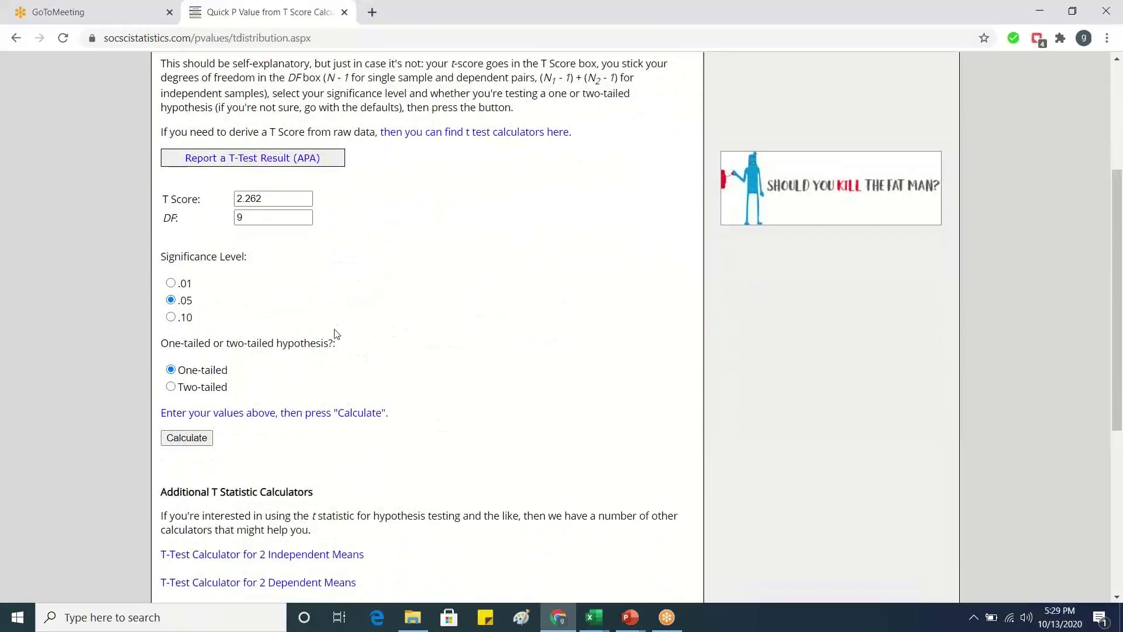
pyautogui.click(171, 387)
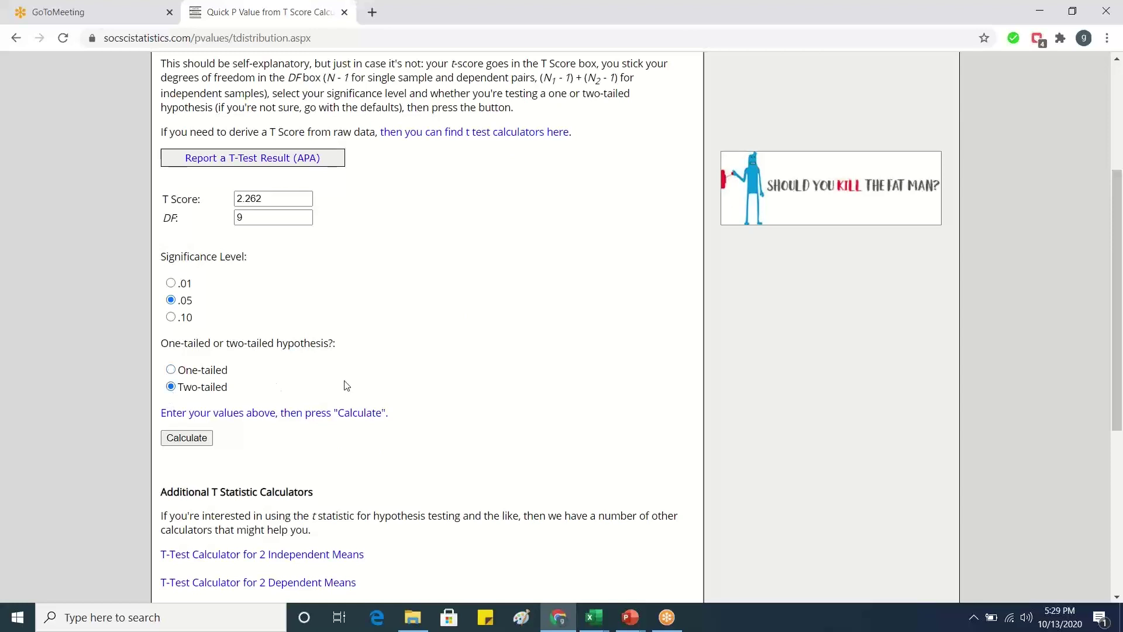
pyautogui.click(185, 439)
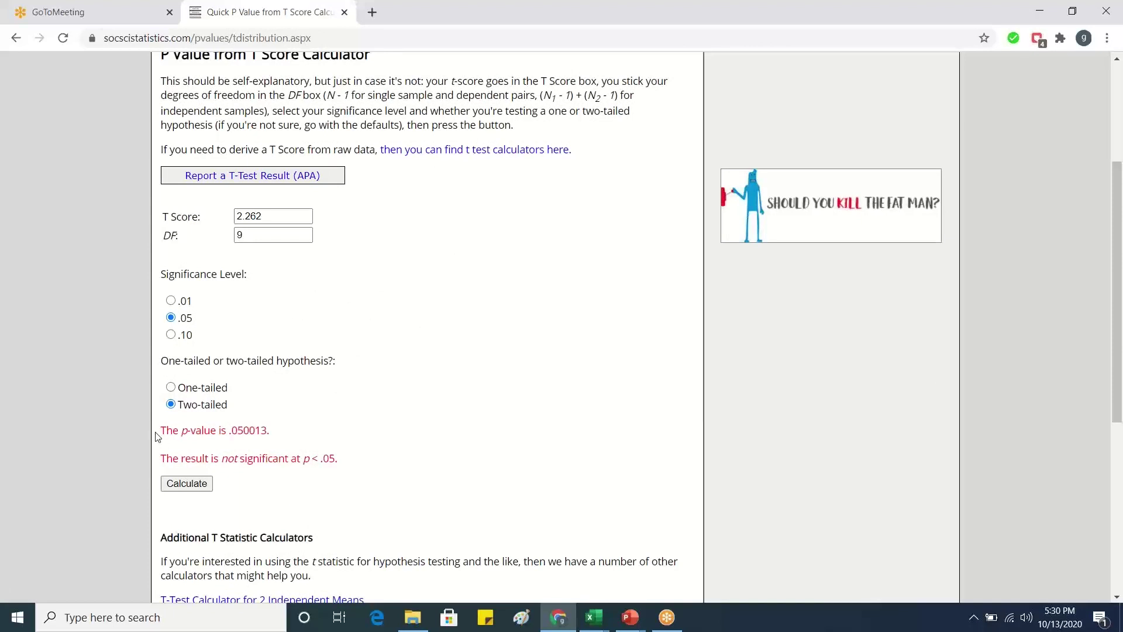
pyautogui.moveTo(157, 437); pyautogui.dragTo(275, 434)
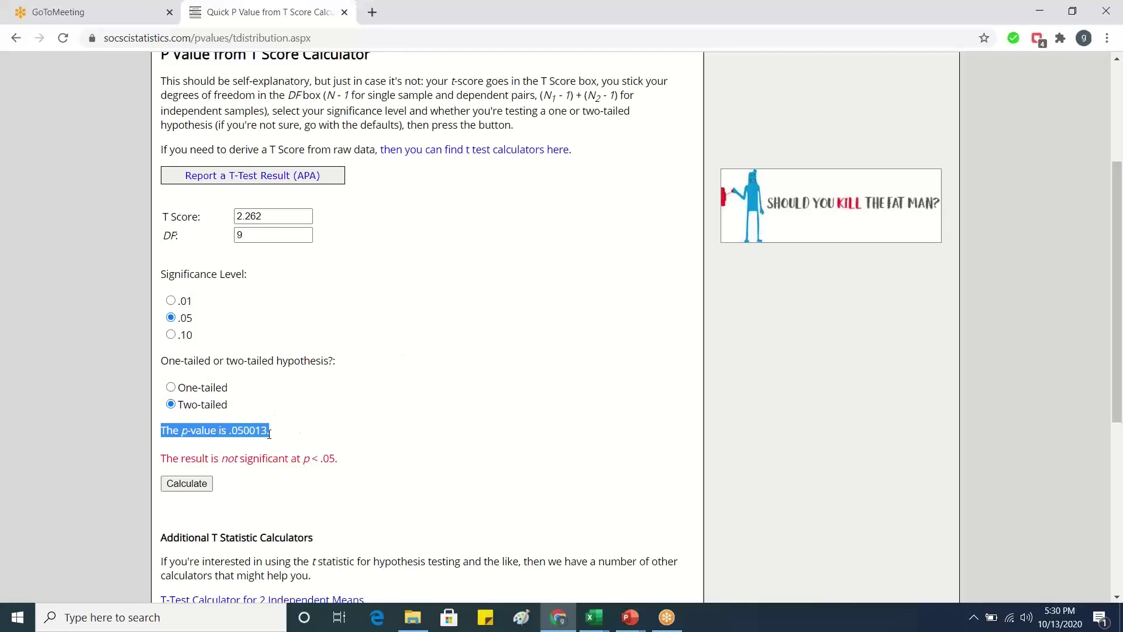
# Replace the calculator's T Score with 0.5295, the T-Score magnitude from Sheet15, and recalculate the two-tailed p-value.
pyautogui.click(274, 216)
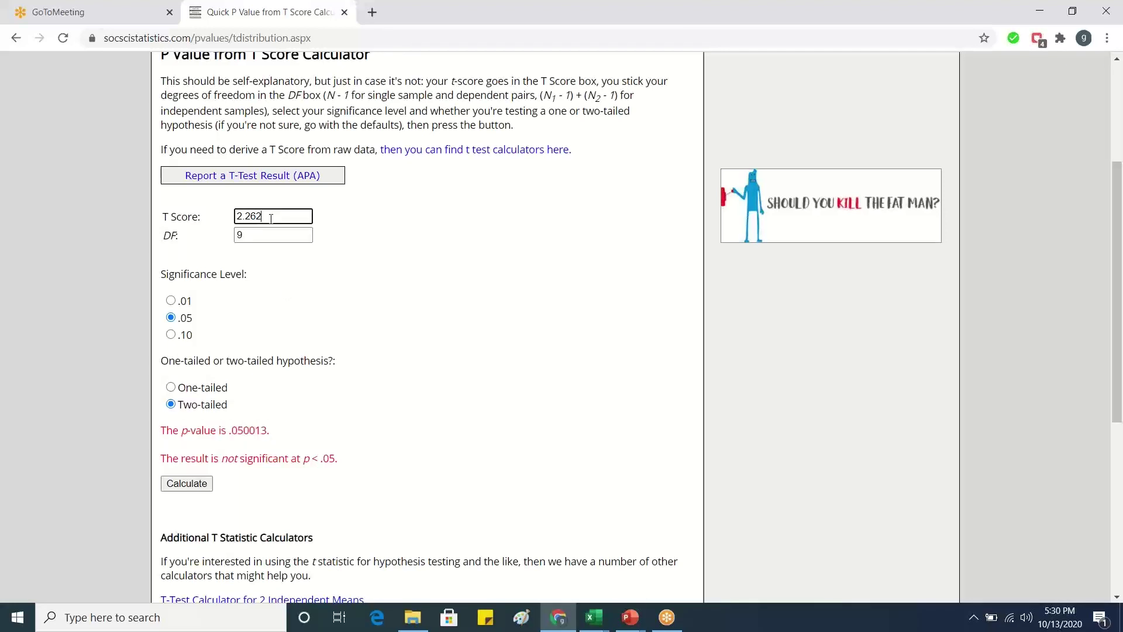
pyautogui.moveTo(274, 216); pyautogui.dragTo(235, 216)
pyautogui.press('BackSpace')
pyautogui.moveTo(594, 617)
pyautogui.click(383, 551)
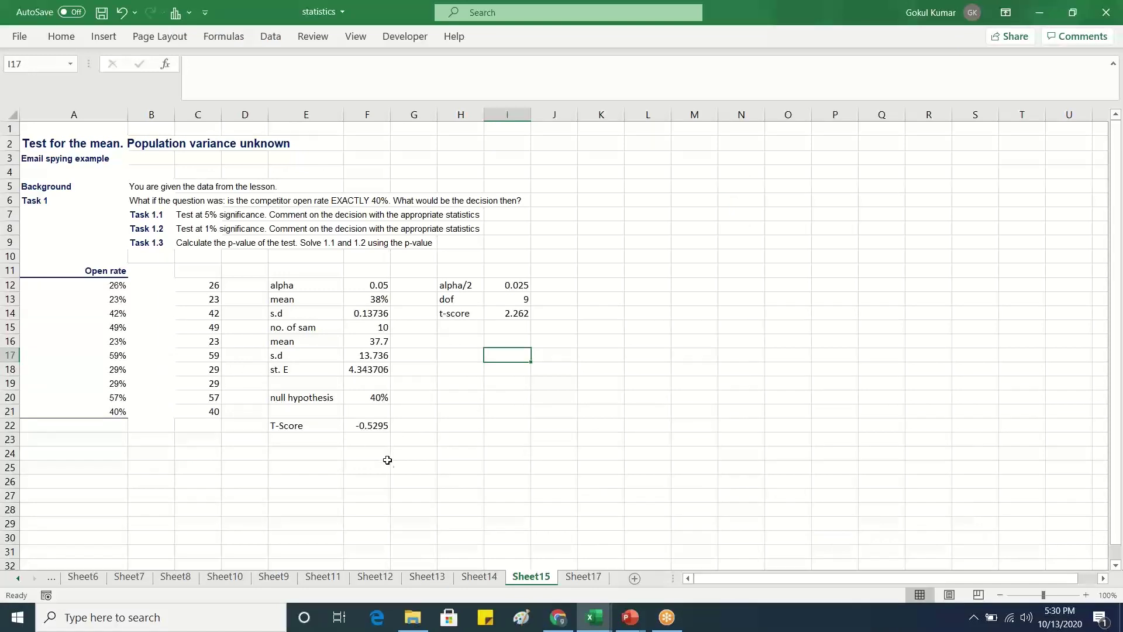
pyautogui.moveTo(593, 617)
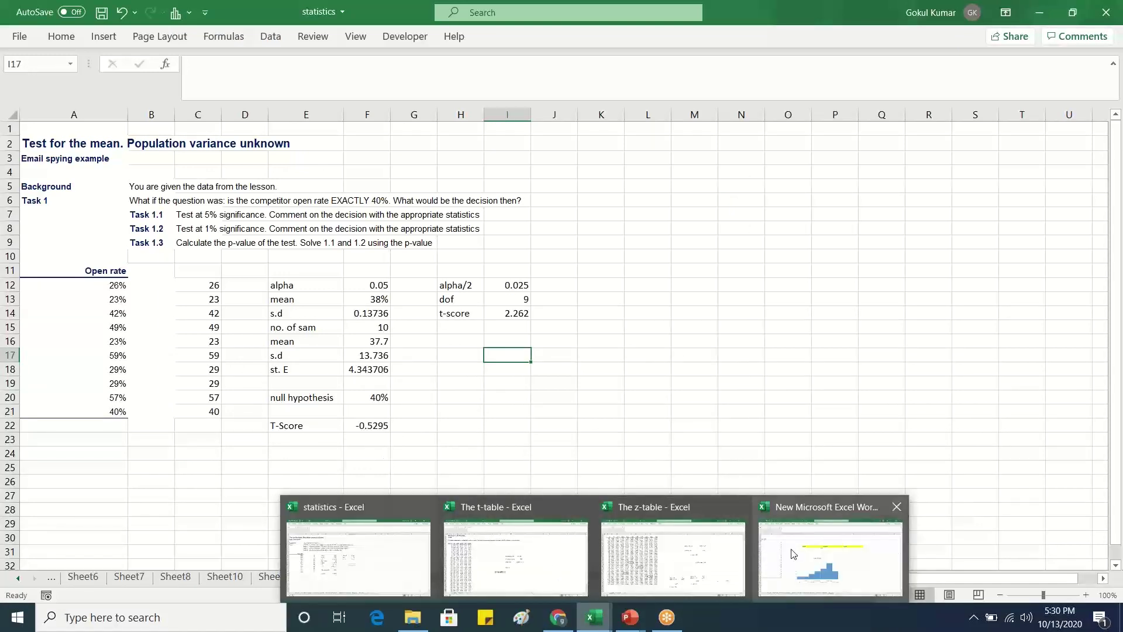
pyautogui.click(559, 616)
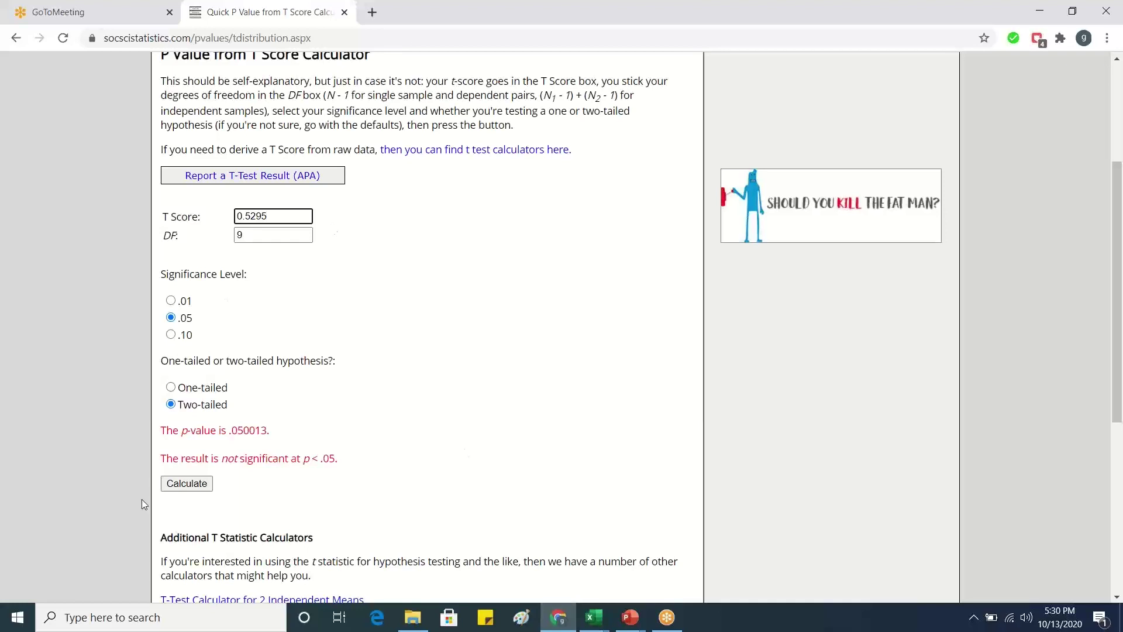
pyautogui.click(173, 491)
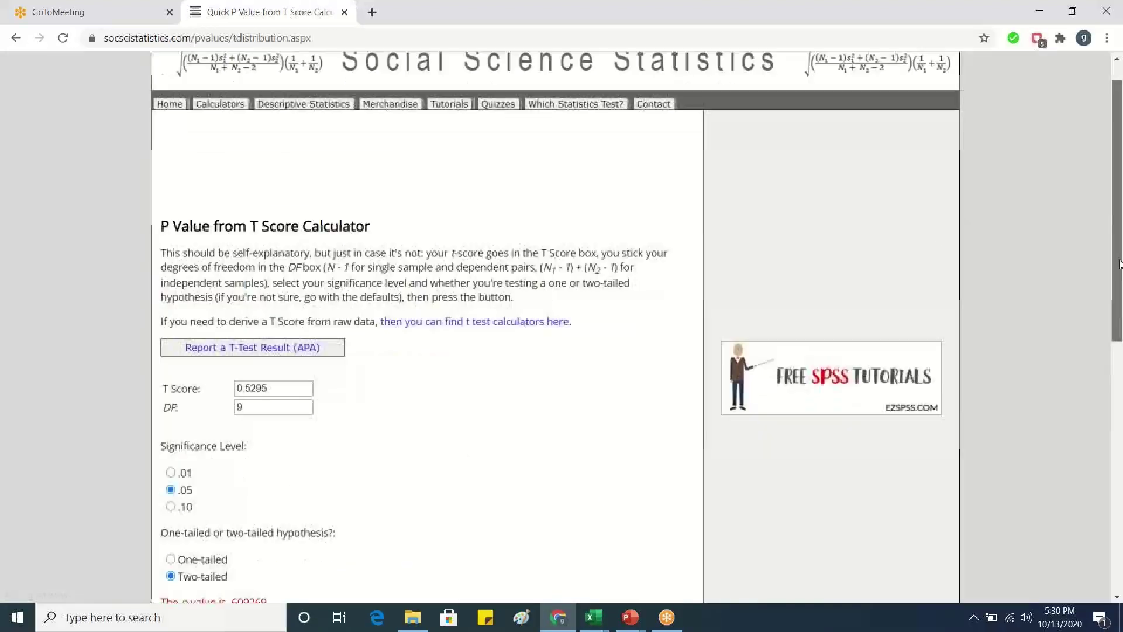
pyautogui.scroll(-1, 1118, 272)
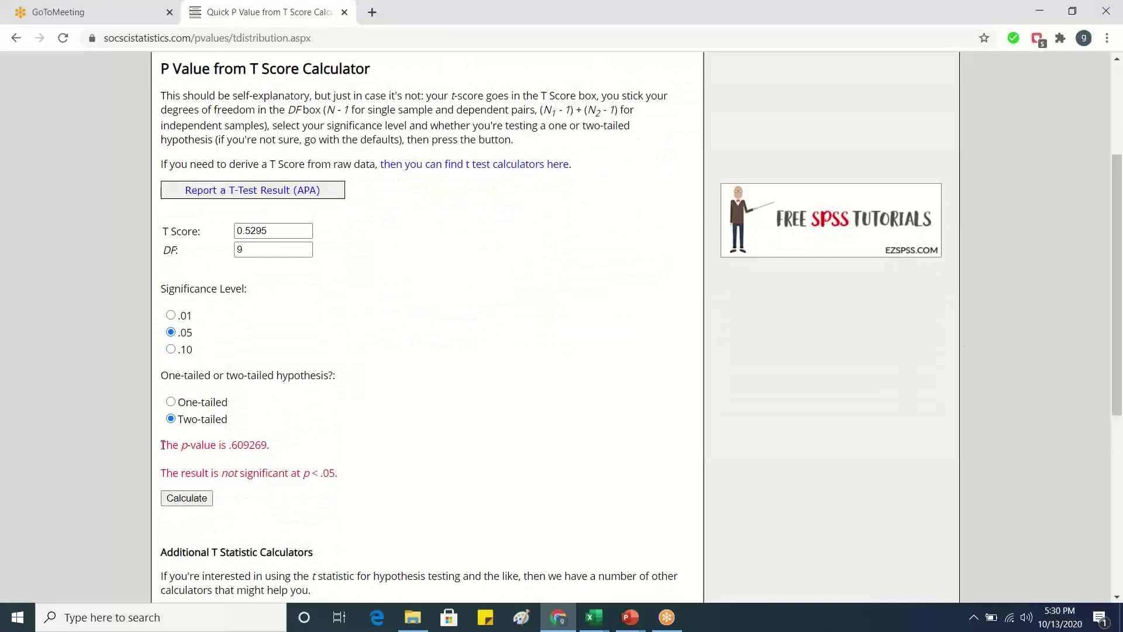
pyautogui.moveTo(161, 444); pyautogui.dragTo(306, 440)
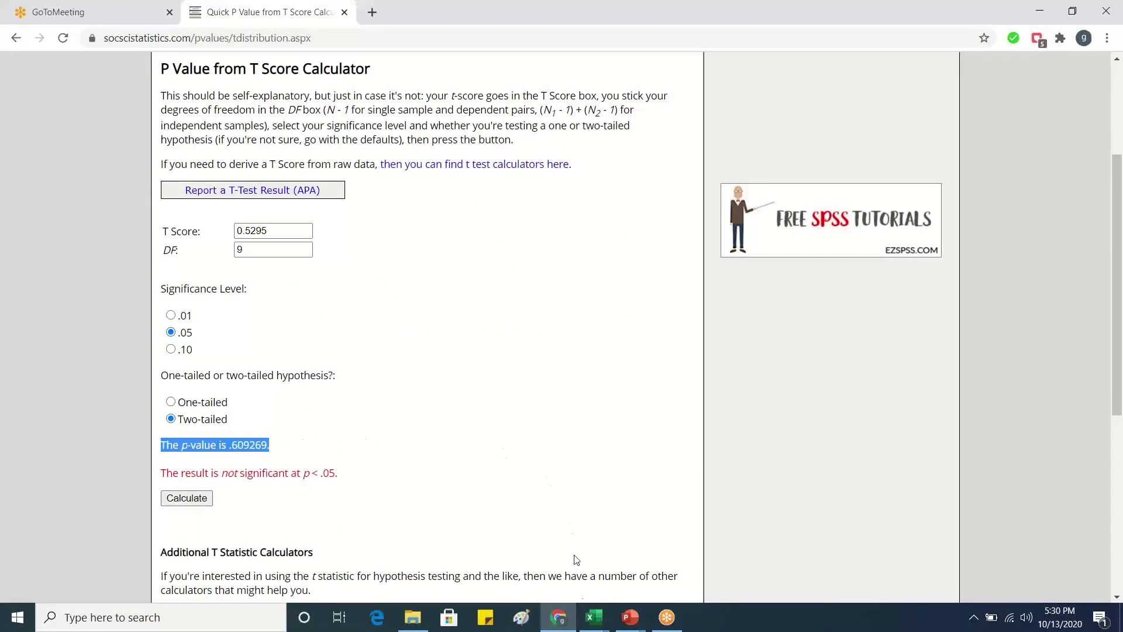
# Switch to the statistics workbook, label H17 "p-value" and enter 0.609 in I17.
pyautogui.moveTo(588, 618)
pyautogui.click(330, 554)
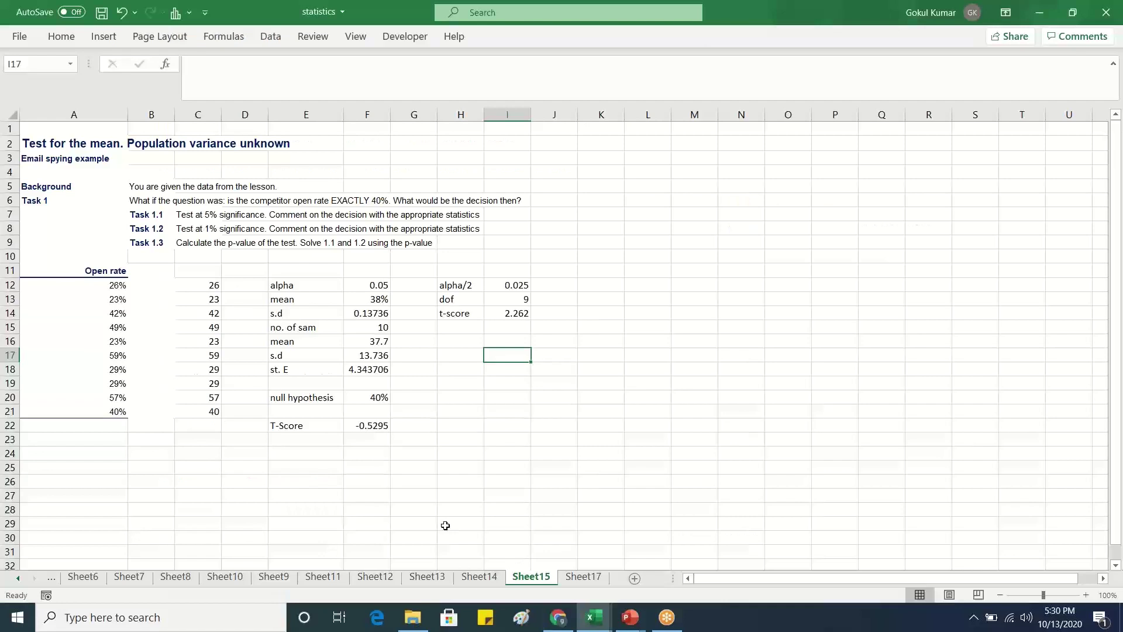
pyautogui.click(452, 361)
pyautogui.doubleClick(452, 361)
pyautogui.write('p-value')
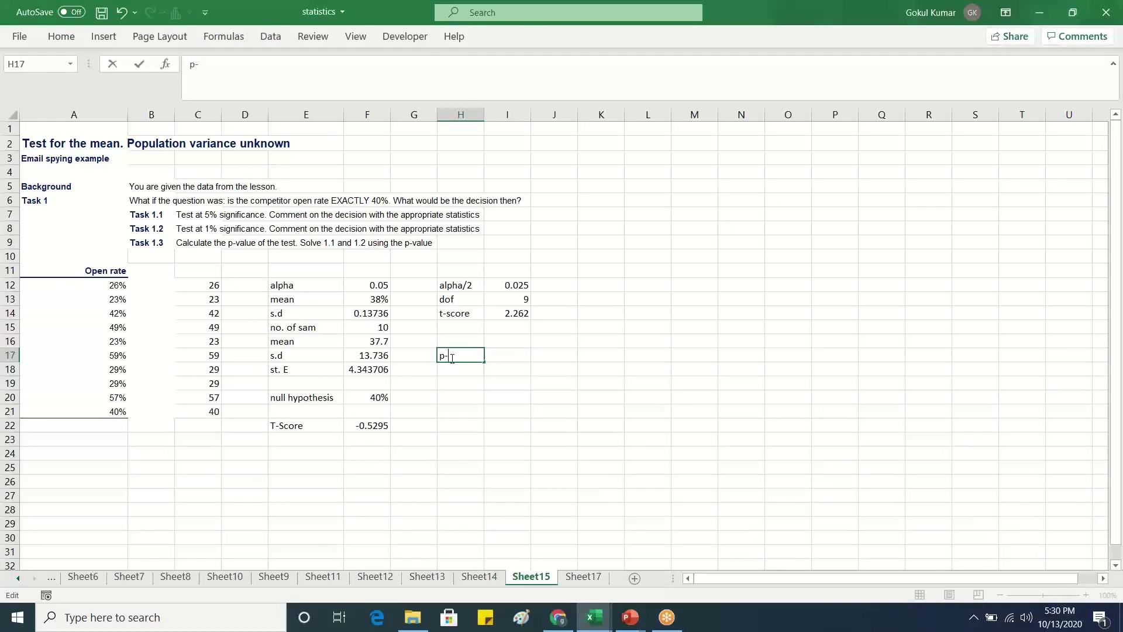
pyautogui.doubleClick(501, 358)
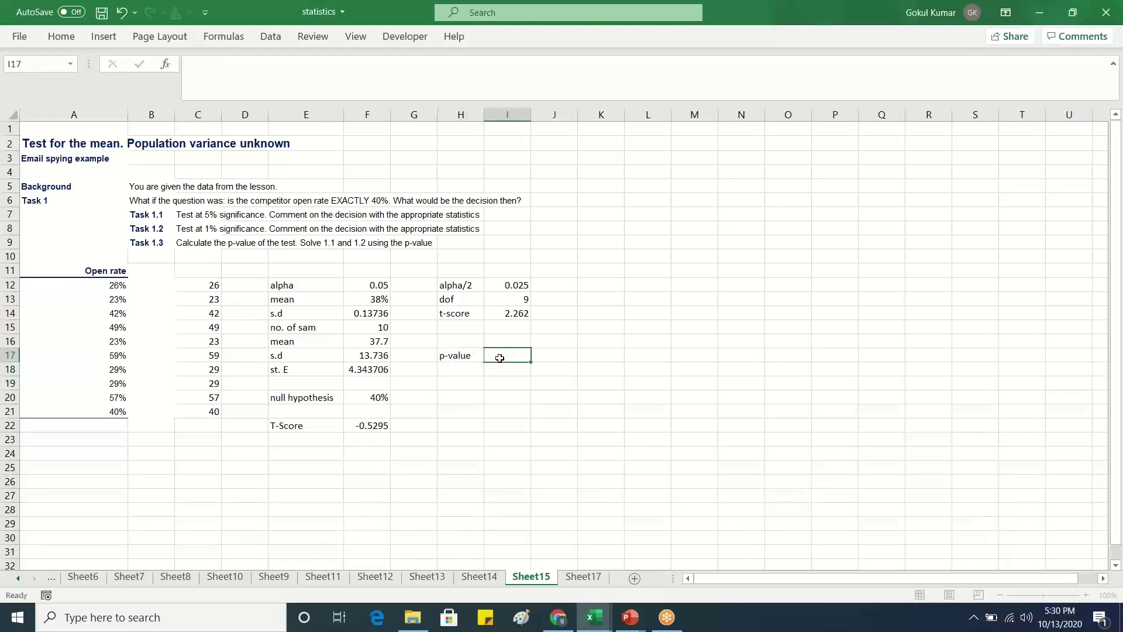
pyautogui.write('0.609')
pyautogui.click(553, 434)
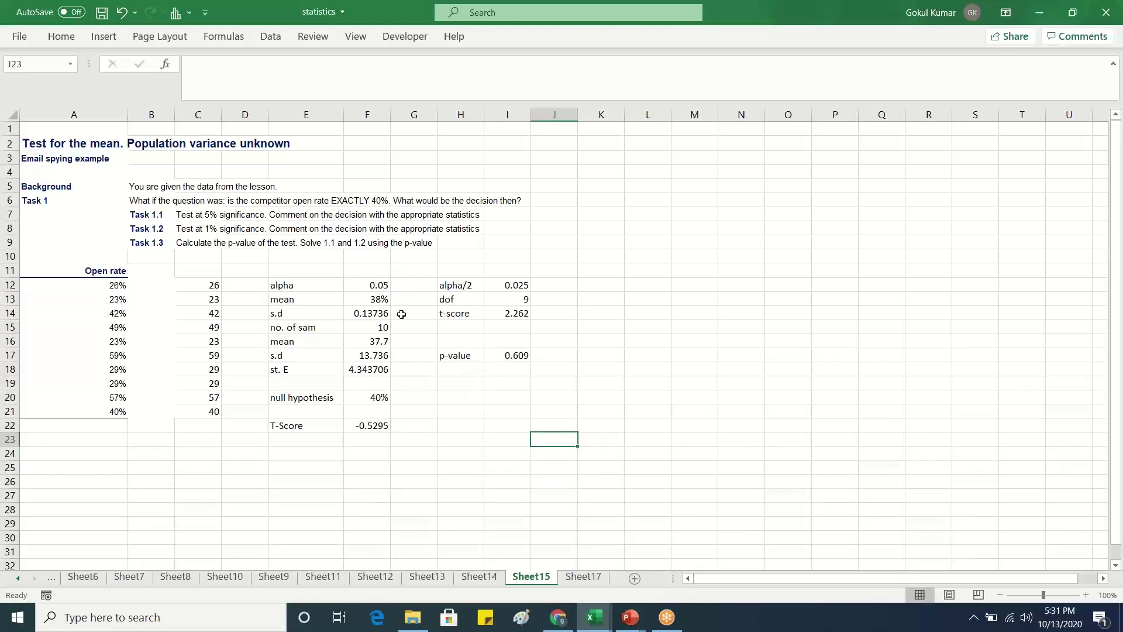
# Extend the H17 label to "p-value (T-score)" and widen column H so that the whole label fits.
pyautogui.click(291, 430)
pyautogui.click(355, 428)
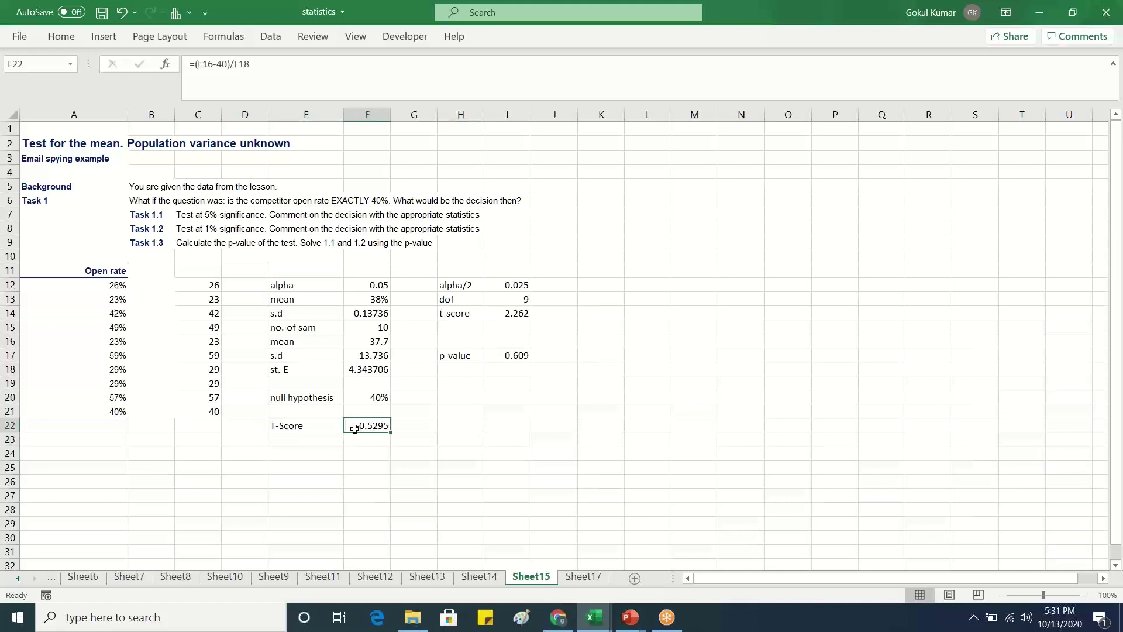
pyautogui.click(314, 428)
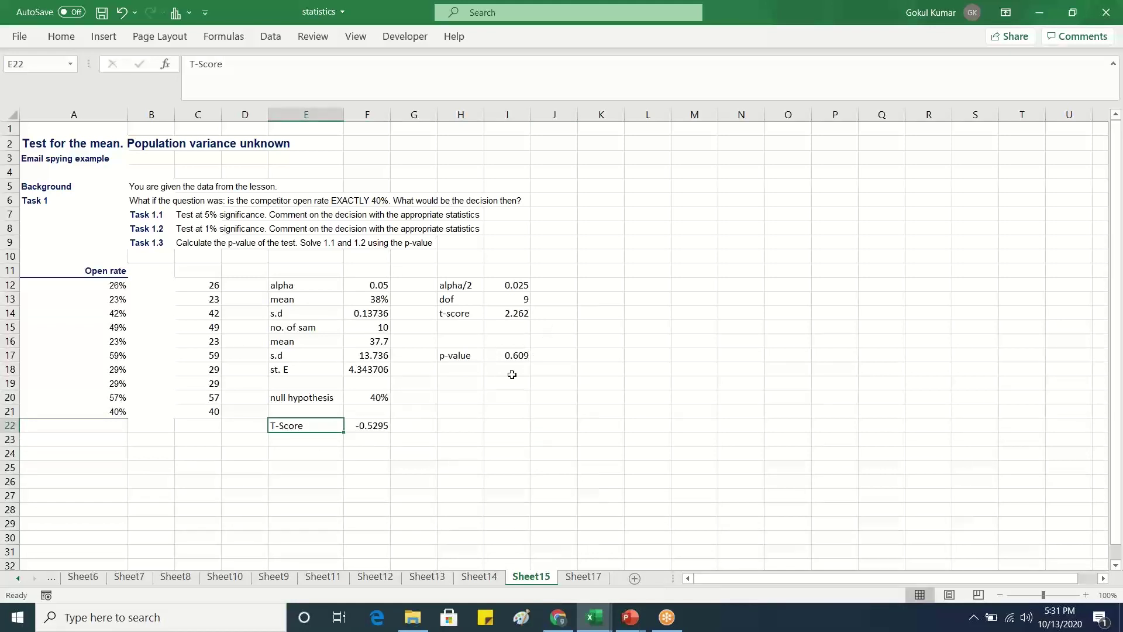
pyautogui.click(458, 373)
pyautogui.doubleClick(476, 355)
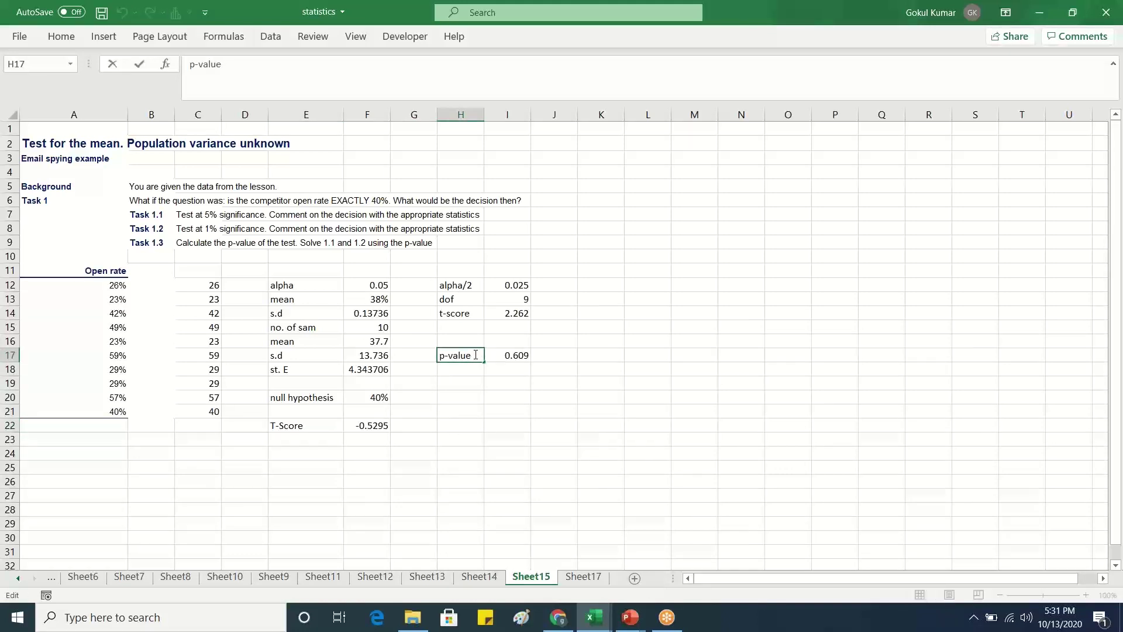
pyautogui.write('(T-scor')
pyautogui.write('e)')
pyautogui.click(597, 406)
pyautogui.click(461, 115)
pyautogui.moveTo(483, 117); pyautogui.dragTo(534, 118)
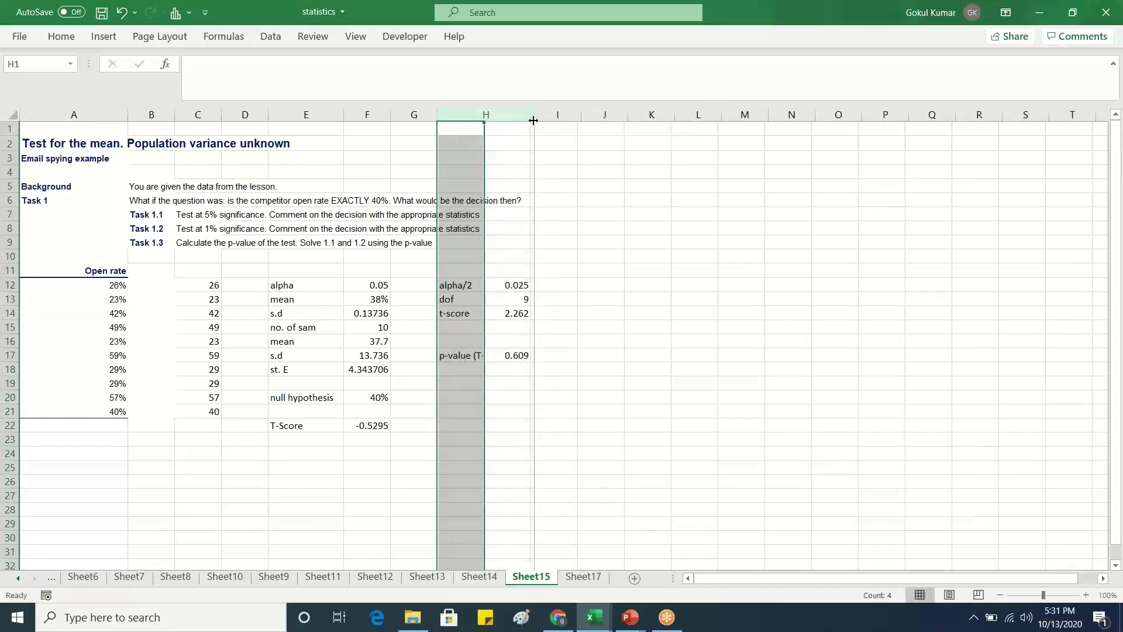
# Label cell H19 "p-value (t-score)" and open the neighbouring cell I19 for its value.
pyautogui.click(479, 371)
pyautogui.click(474, 384)
pyautogui.write('p-')
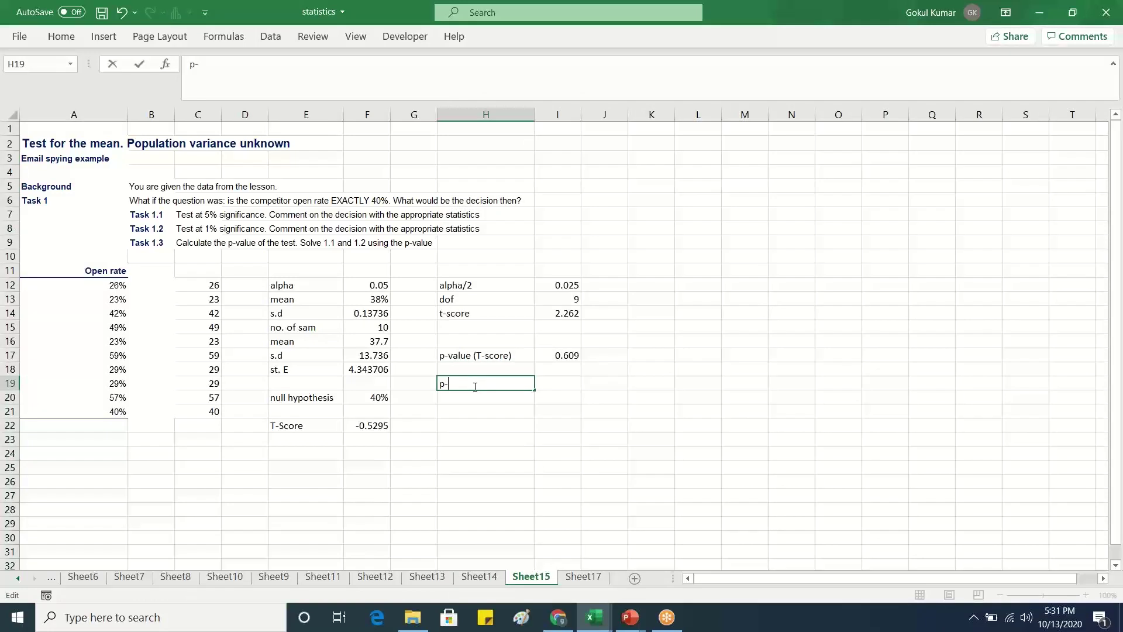
pyautogui.write('value (t-score')
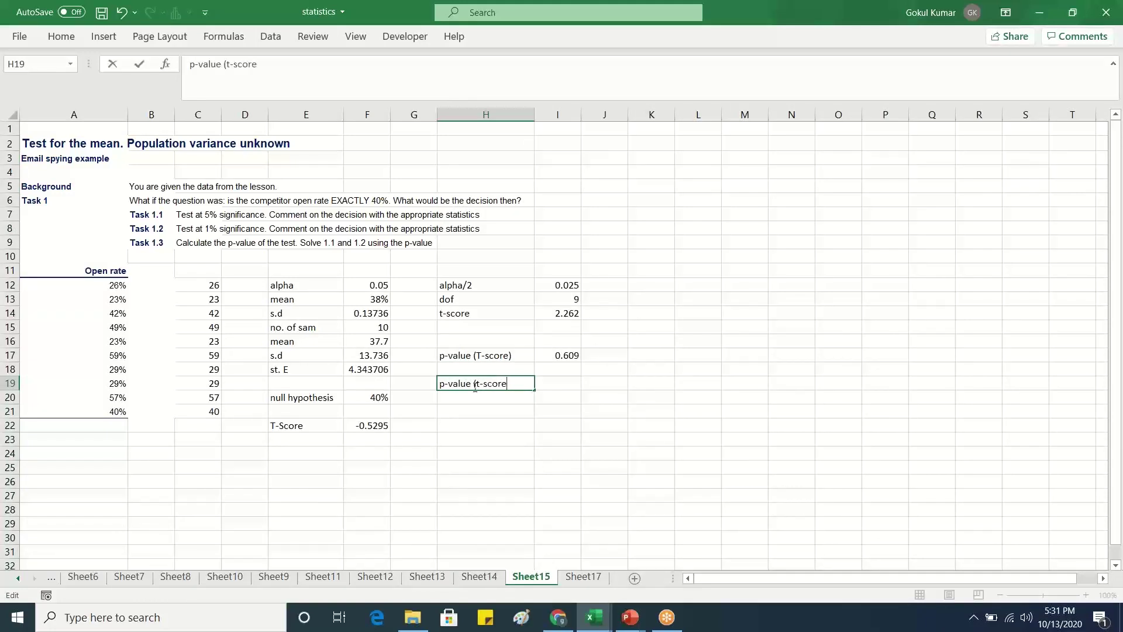
pyautogui.doubleClick(562, 384)
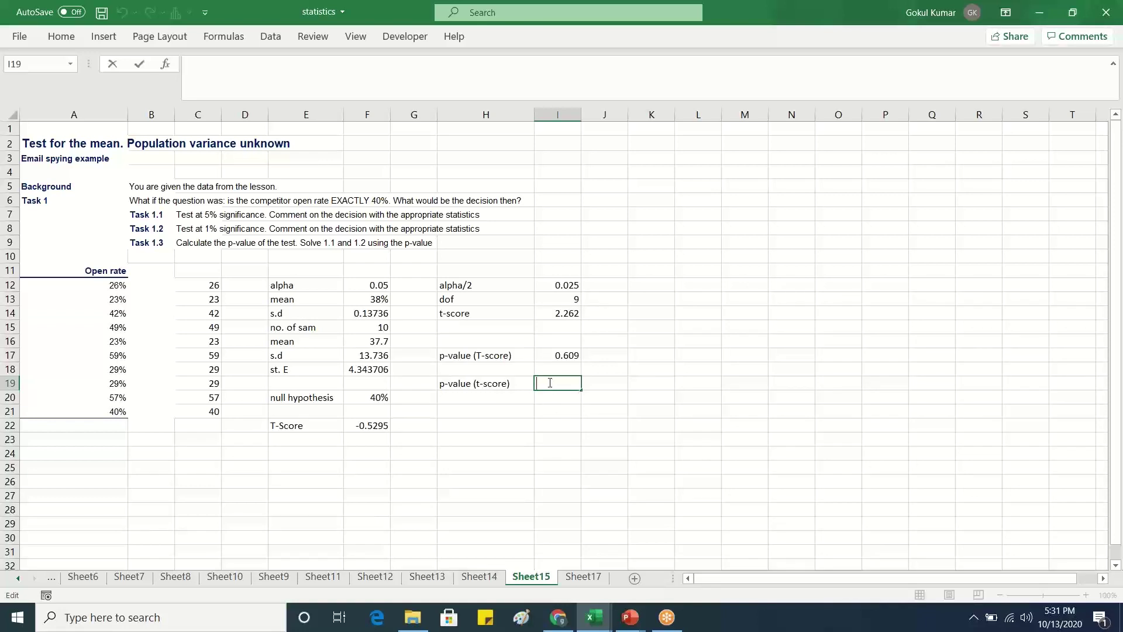
# Switch to the browser's p-value calculator, replace the T Score with 2.262 and recalculate the two-tailed p-value at the .05 level.
pyautogui.click(554, 619)
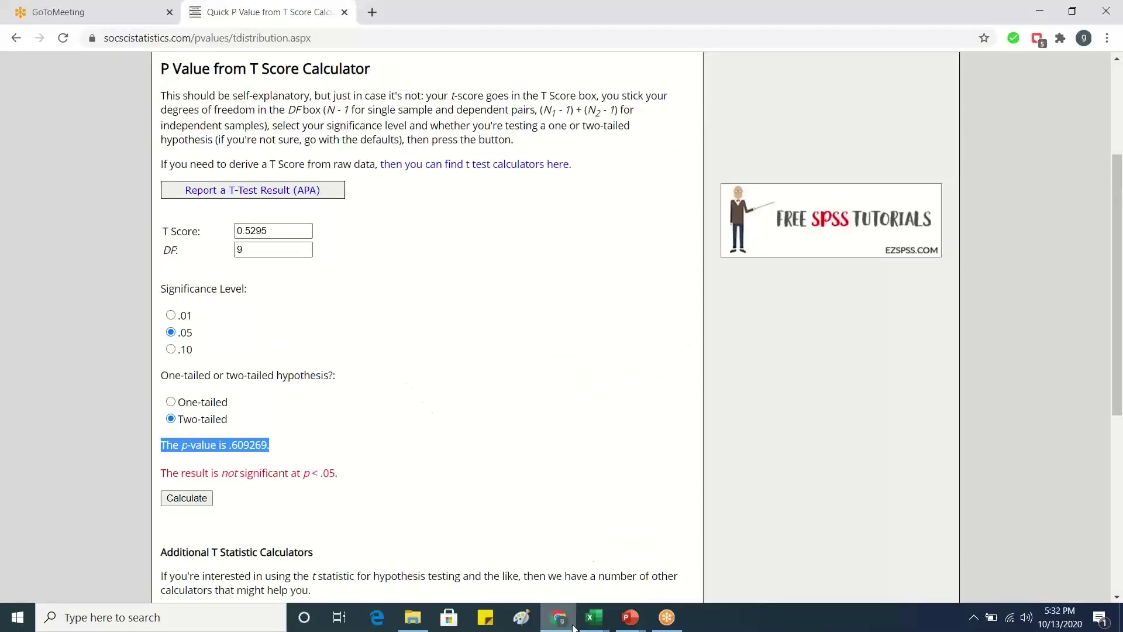
pyautogui.click(594, 617)
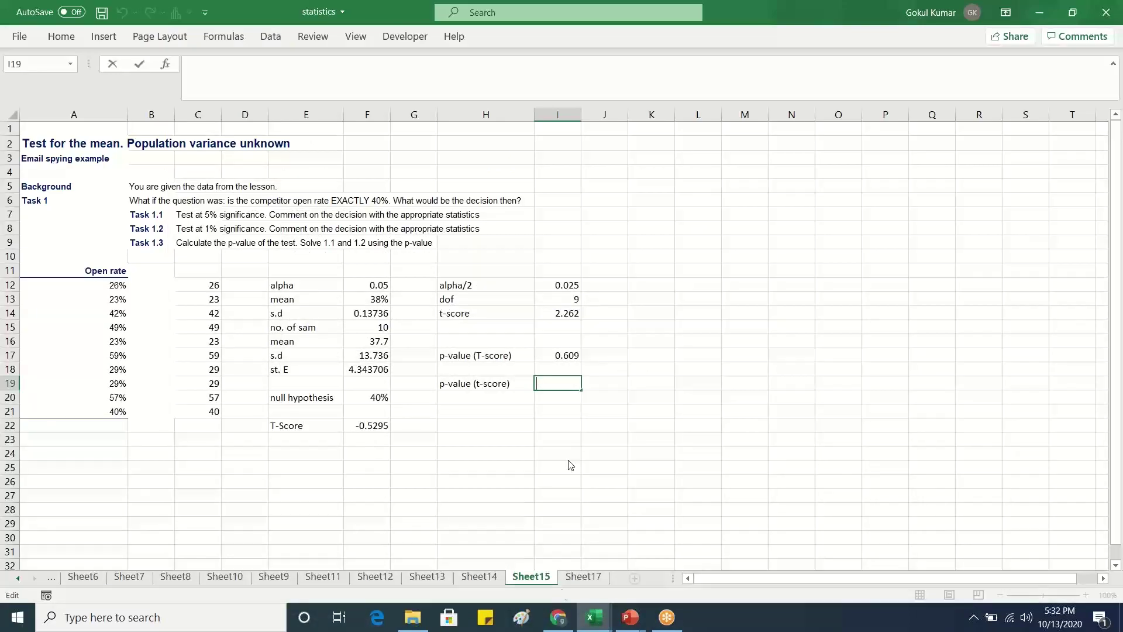
pyautogui.click(558, 617)
pyautogui.moveTo(274, 230); pyautogui.dragTo(216, 227)
pyautogui.write('2.262')
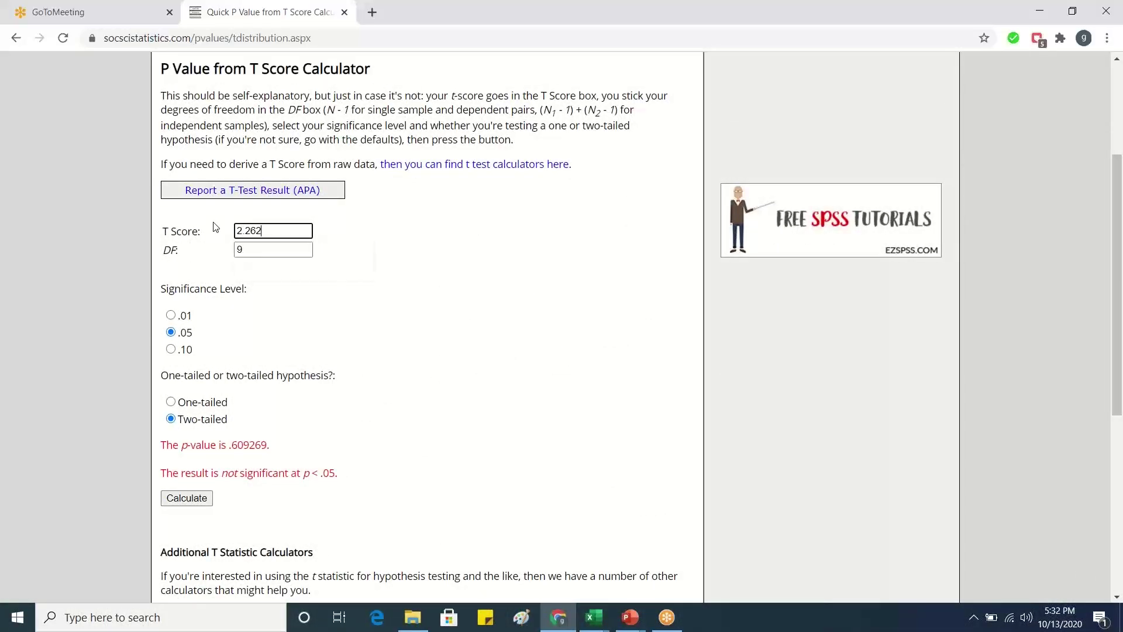
pyautogui.click(186, 498)
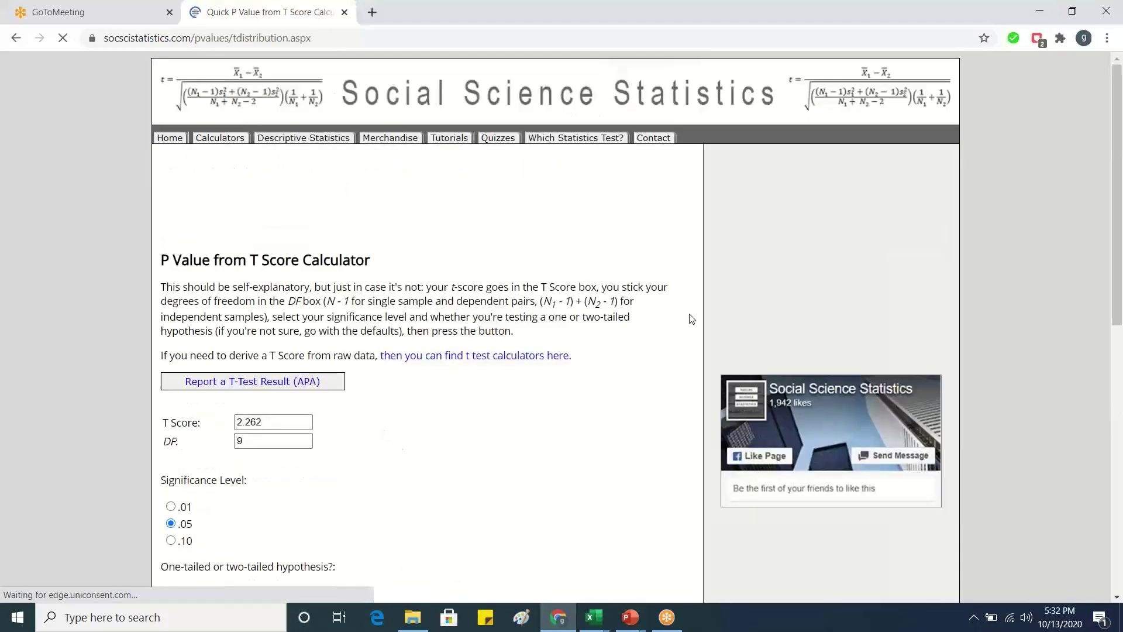
pyautogui.moveTo(1121, 254); pyautogui.dragTo(1121, 420)
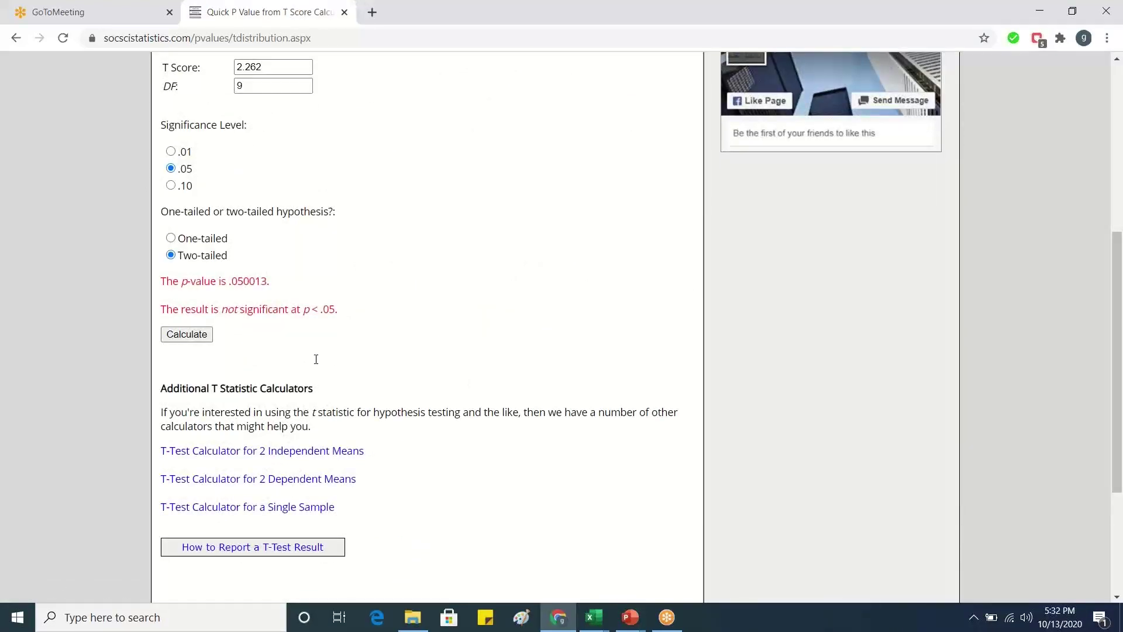
pyautogui.moveTo(269, 281); pyautogui.dragTo(148, 300)
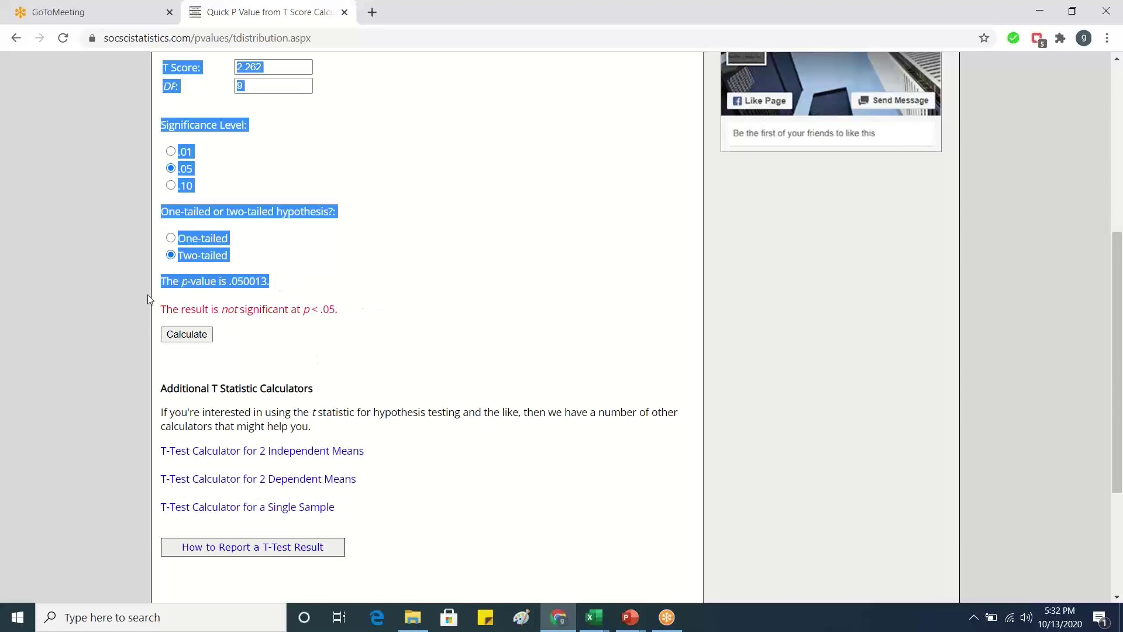
pyautogui.click(287, 301)
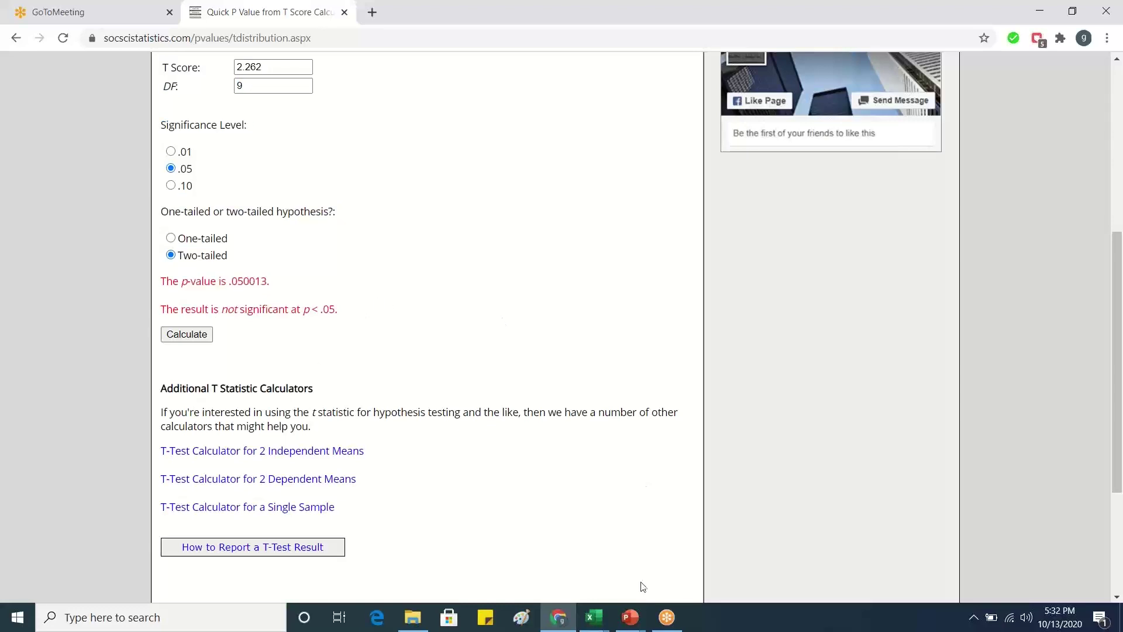
# Switch back to the statistics workbook and enter 0.05 in I19 as the t-score's p-value.
pyautogui.moveTo(604, 627)
pyautogui.click(376, 576)
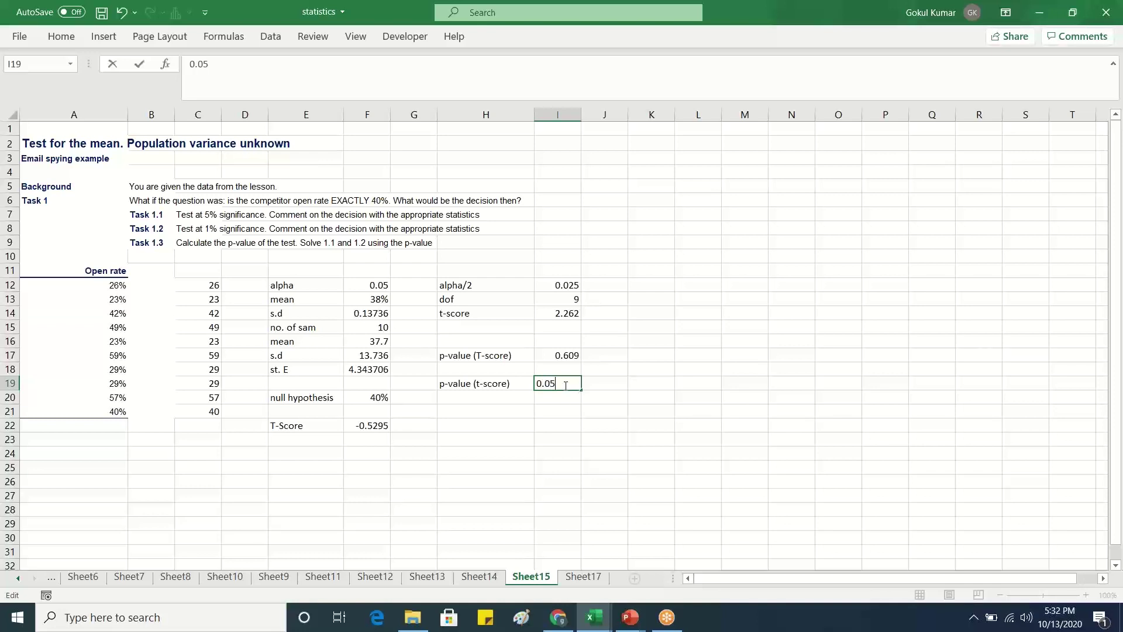
pyautogui.click(696, 474)
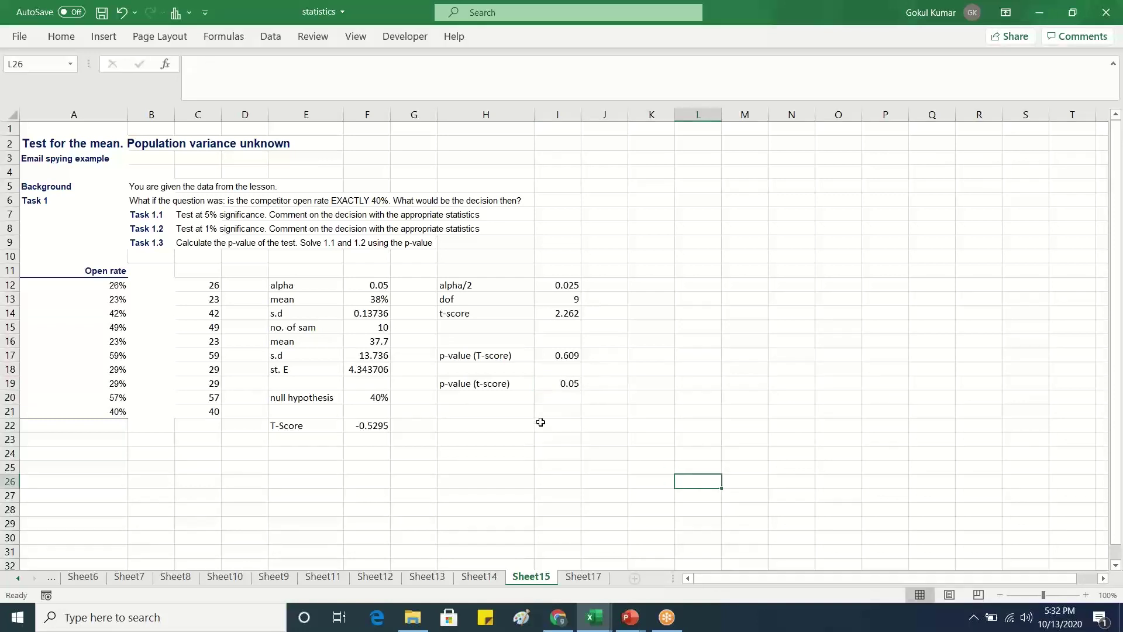
pyautogui.click(555, 384)
# Review the p-value rejection rule in the Statistics part 2 presentation and return to the statistics workbook.
pyautogui.moveTo(630, 617)
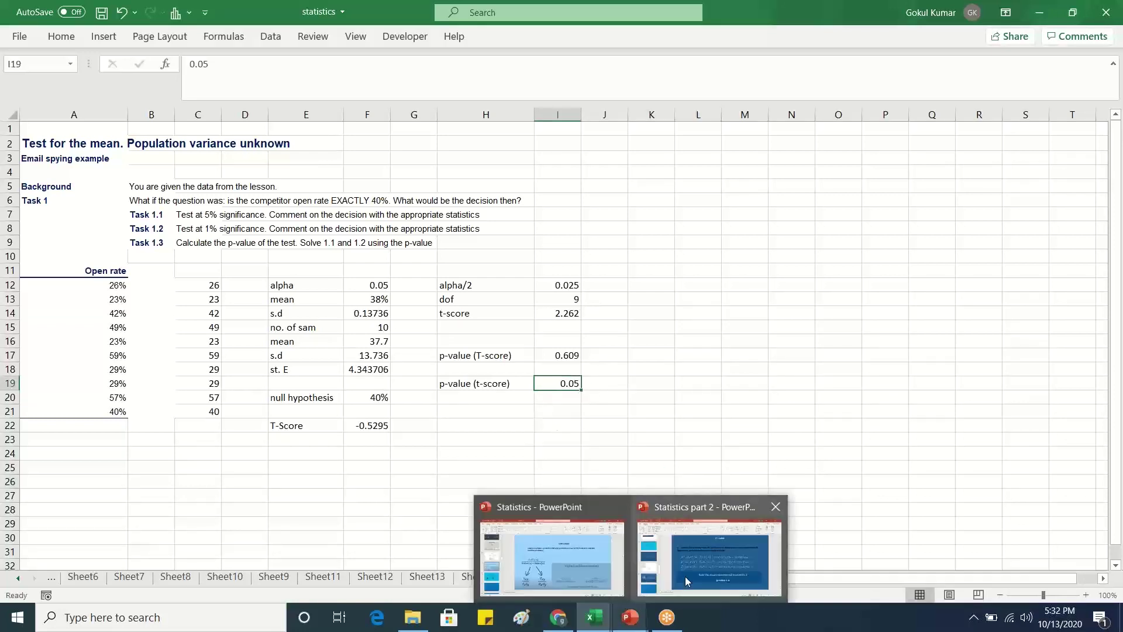
pyautogui.click(689, 573)
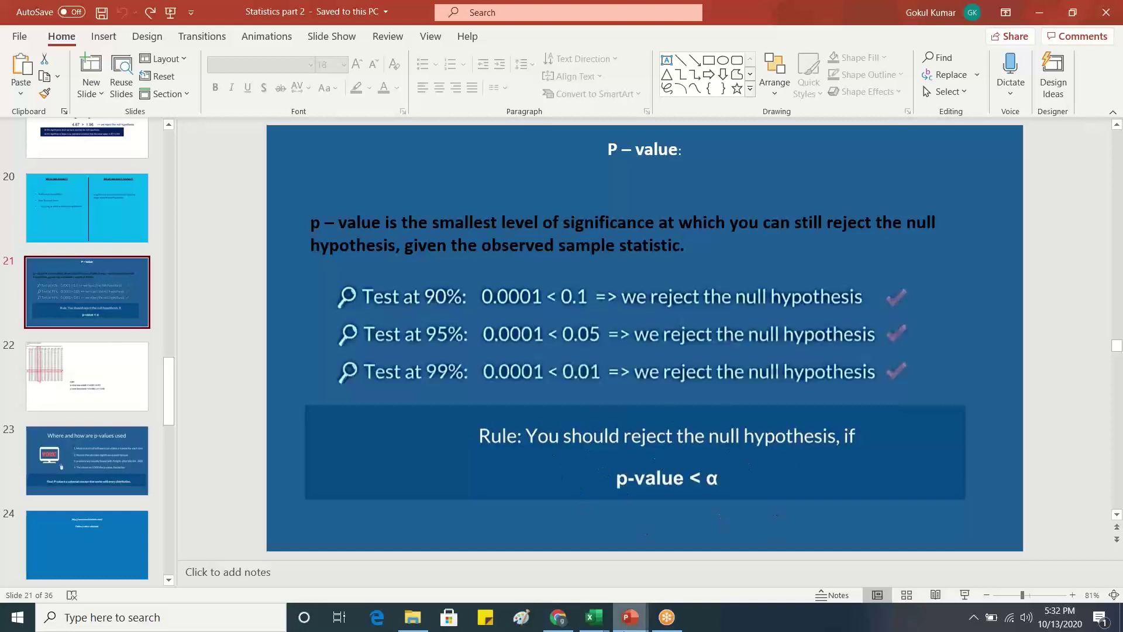
pyautogui.moveTo(630, 617)
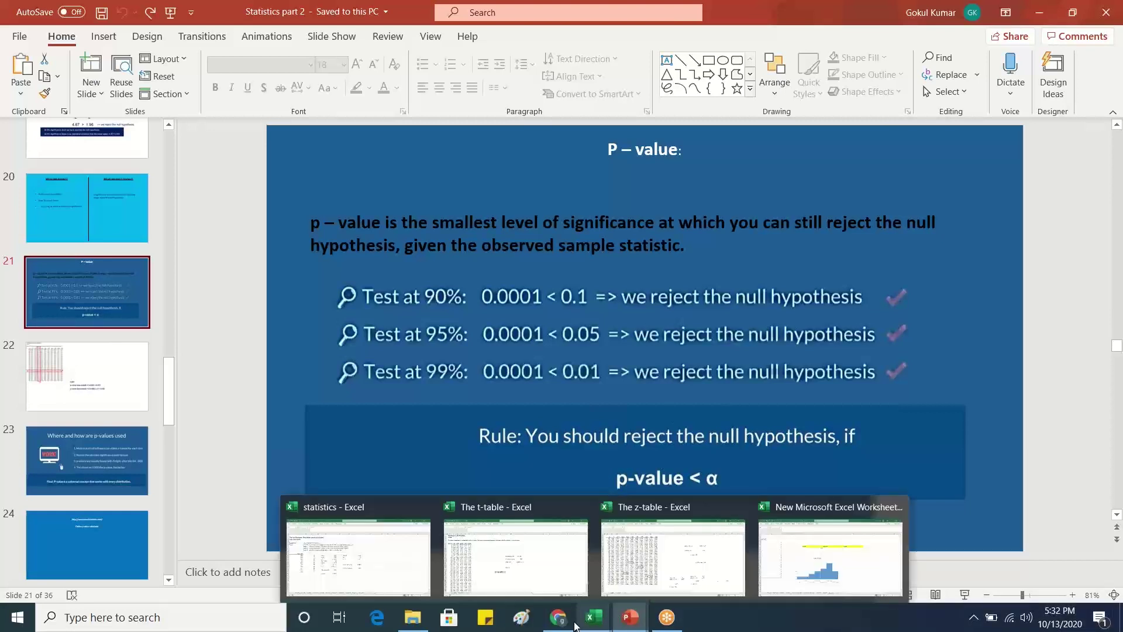
pyautogui.moveTo(564, 625)
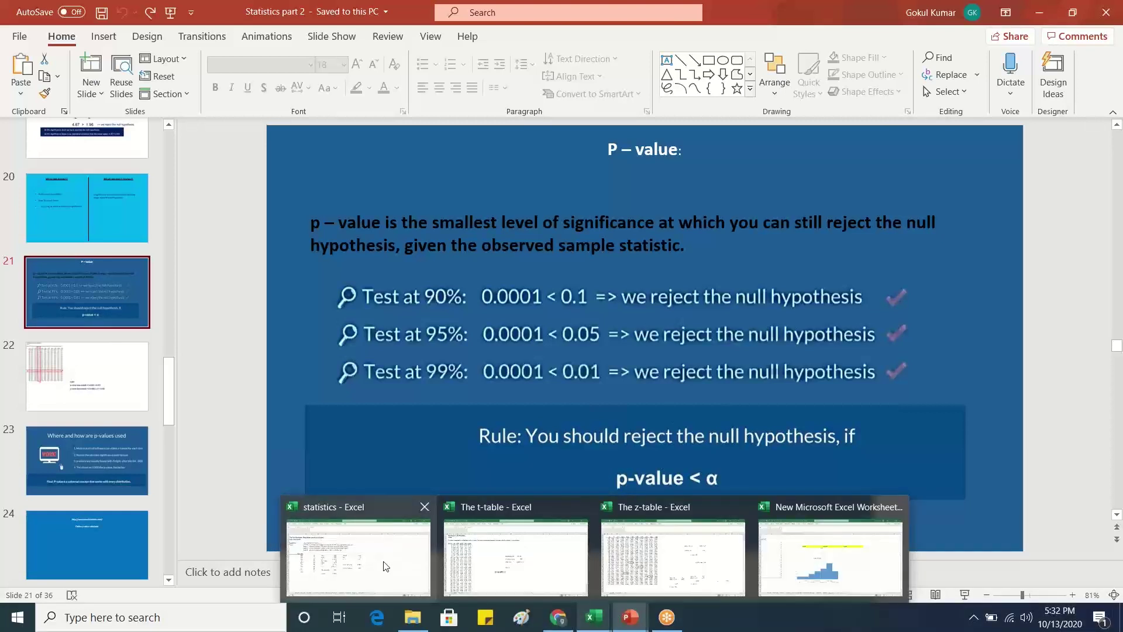
pyautogui.click(357, 555)
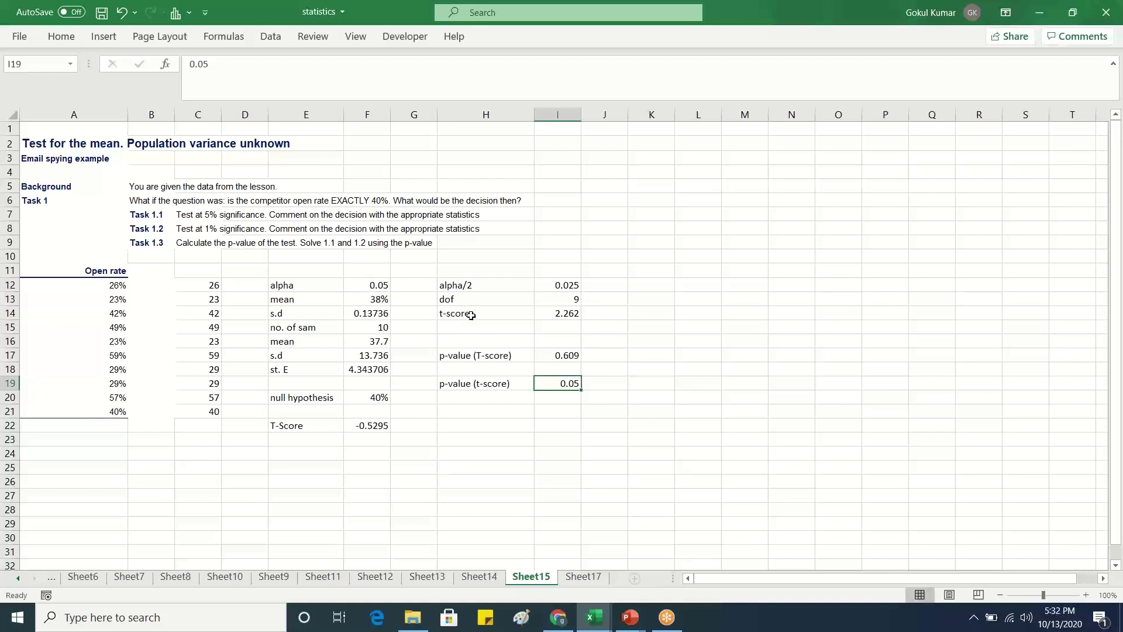
# Label K12 "alpha" and enter 0.1 in L12 as the first significance level for comparison.
pyautogui.click(637, 313)
pyautogui.doubleClick(654, 286)
pyautogui.write('alpha')
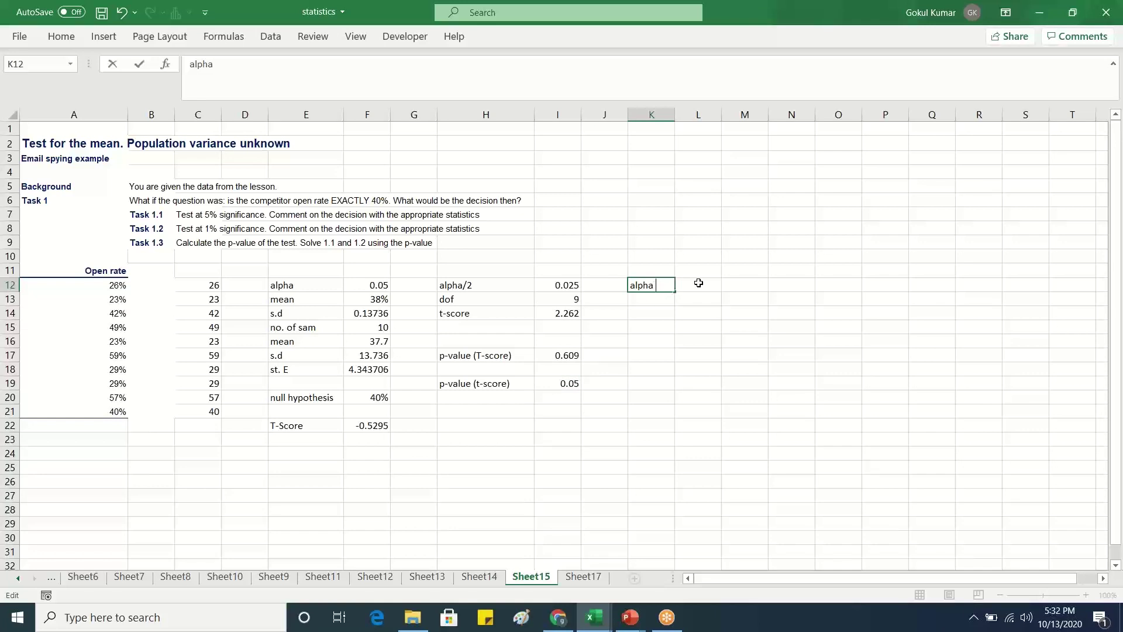
pyautogui.doubleClick(699, 283)
pyautogui.write('1')
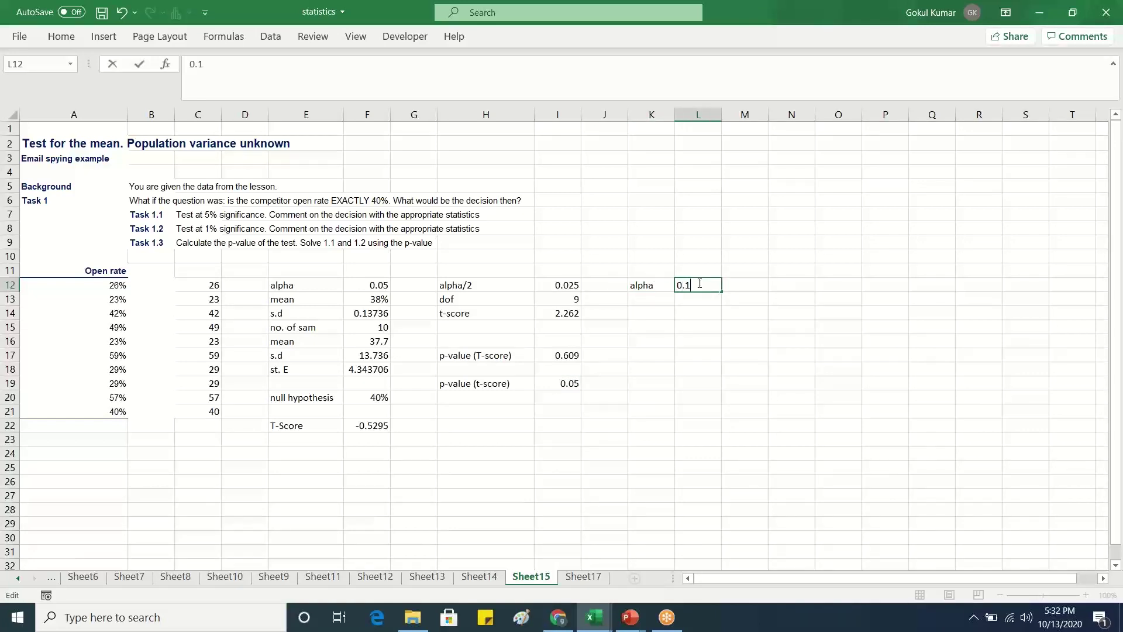
pyautogui.press('Return')
# Compare the t-score p-value in I19 with the alpha value in L12.
pyautogui.click(546, 384)
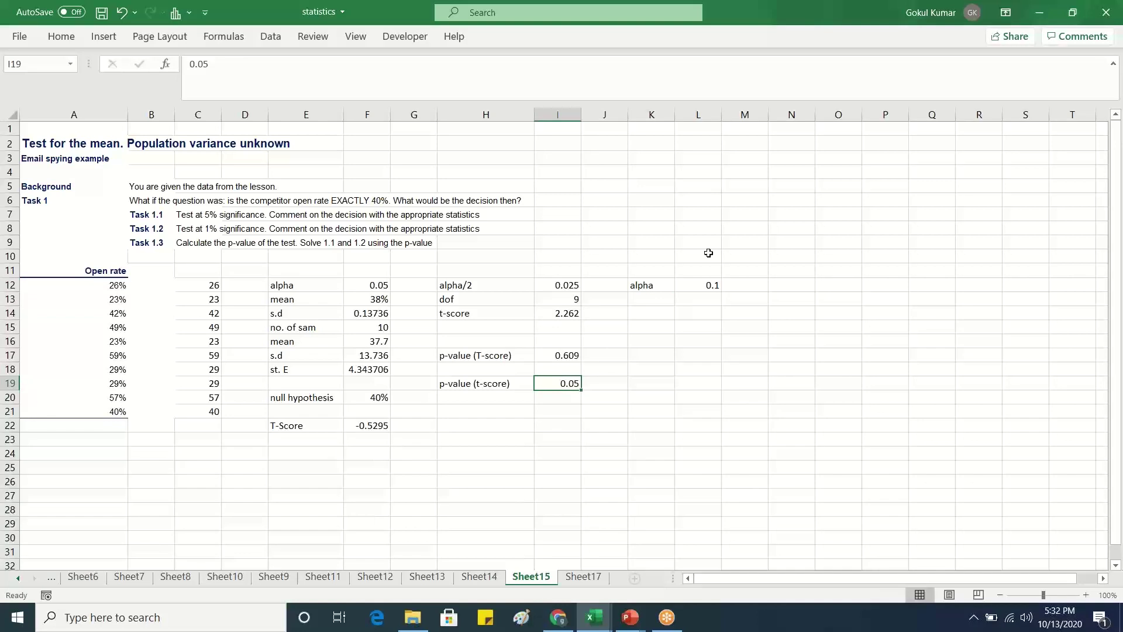
pyautogui.click(698, 282)
pyautogui.click(545, 386)
pyautogui.click(686, 285)
pyautogui.click(545, 382)
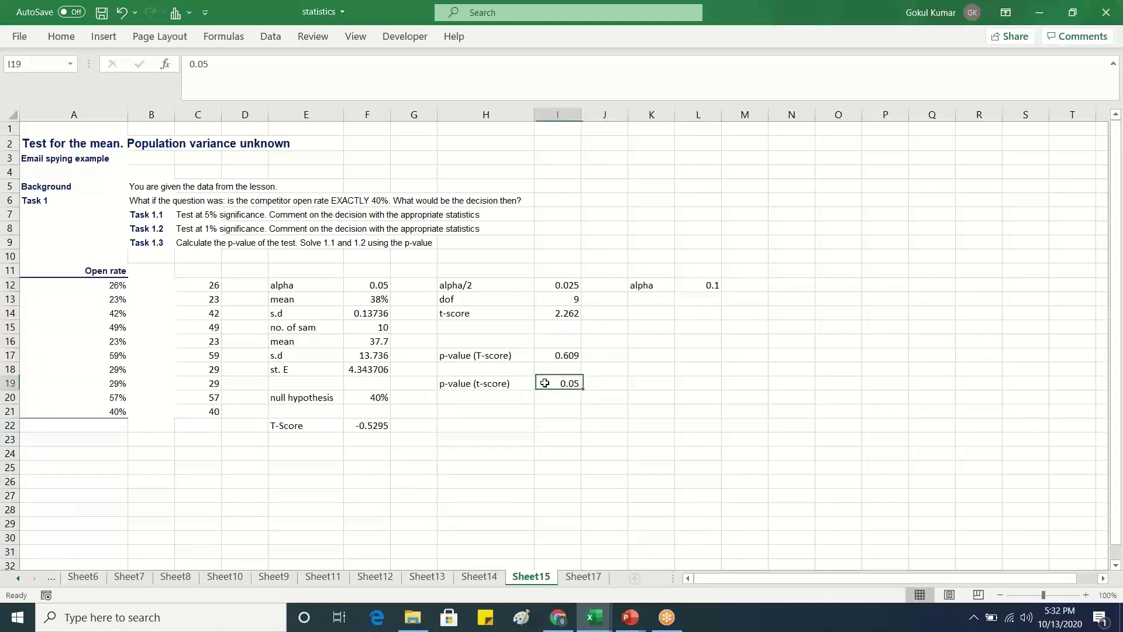
pyautogui.click(687, 284)
pyautogui.click(545, 392)
pyautogui.click(545, 384)
pyautogui.click(683, 285)
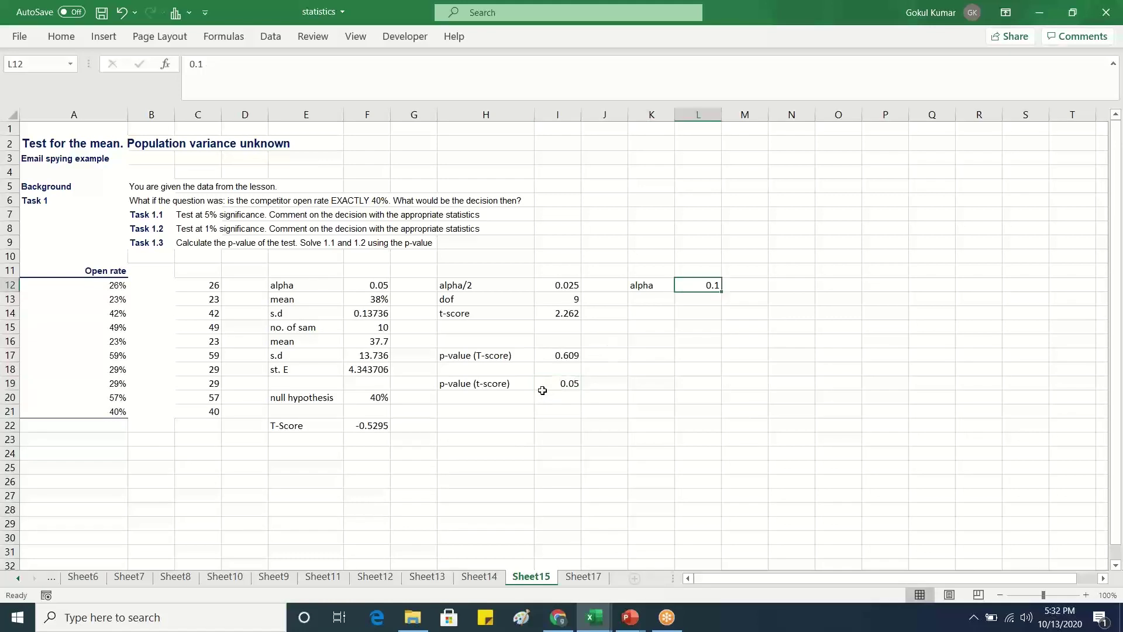
pyautogui.click(542, 386)
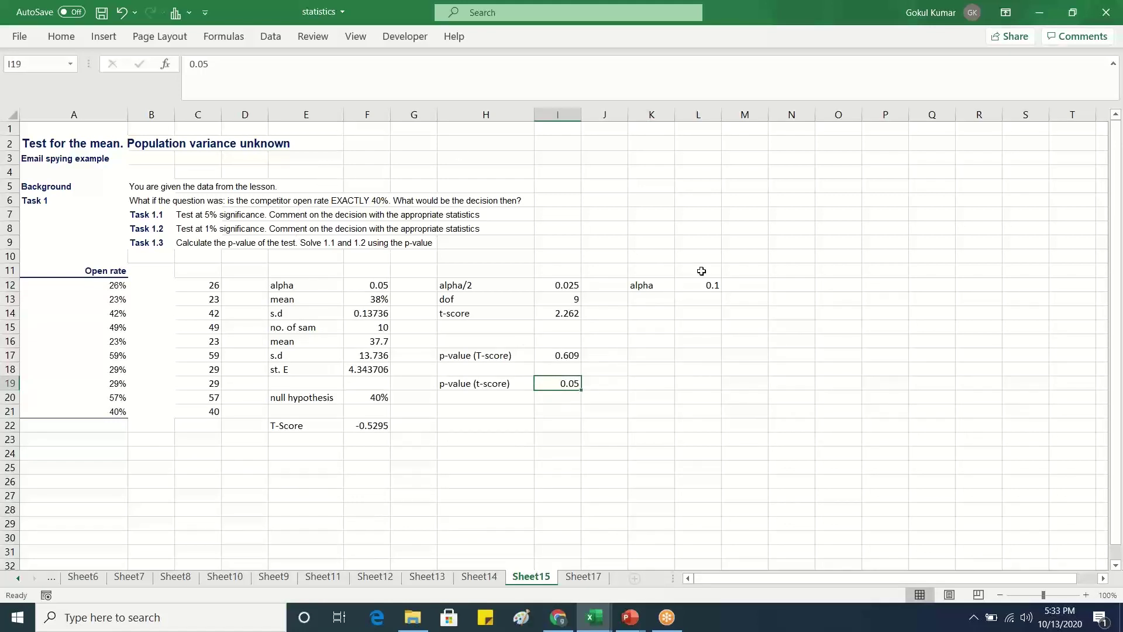
pyautogui.click(693, 288)
pyautogui.click(546, 387)
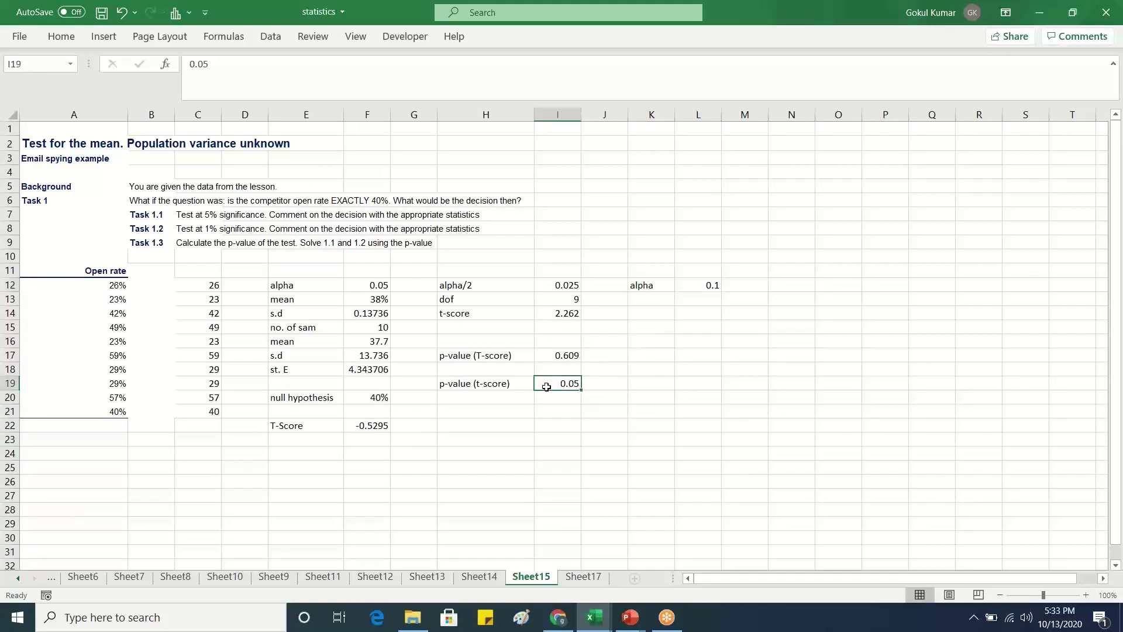
# Enter the label "apha" in K14 and the significance level 0.05 in L14.
pyautogui.click(650, 318)
pyautogui.doubleClick(649, 314)
pyautogui.write('apha')
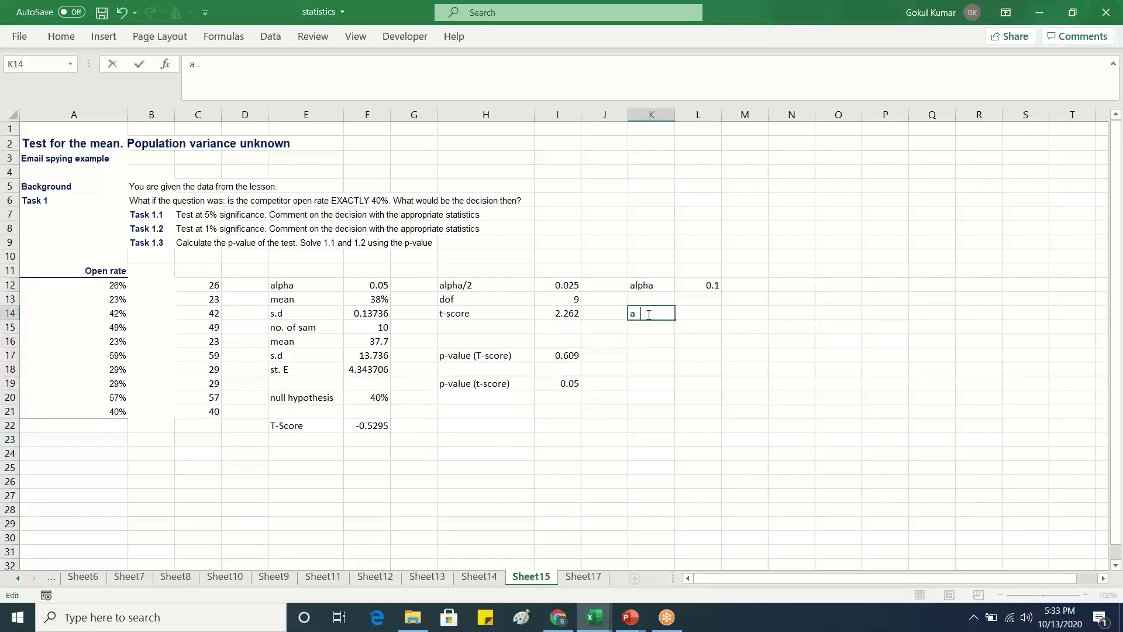
pyautogui.click(694, 314)
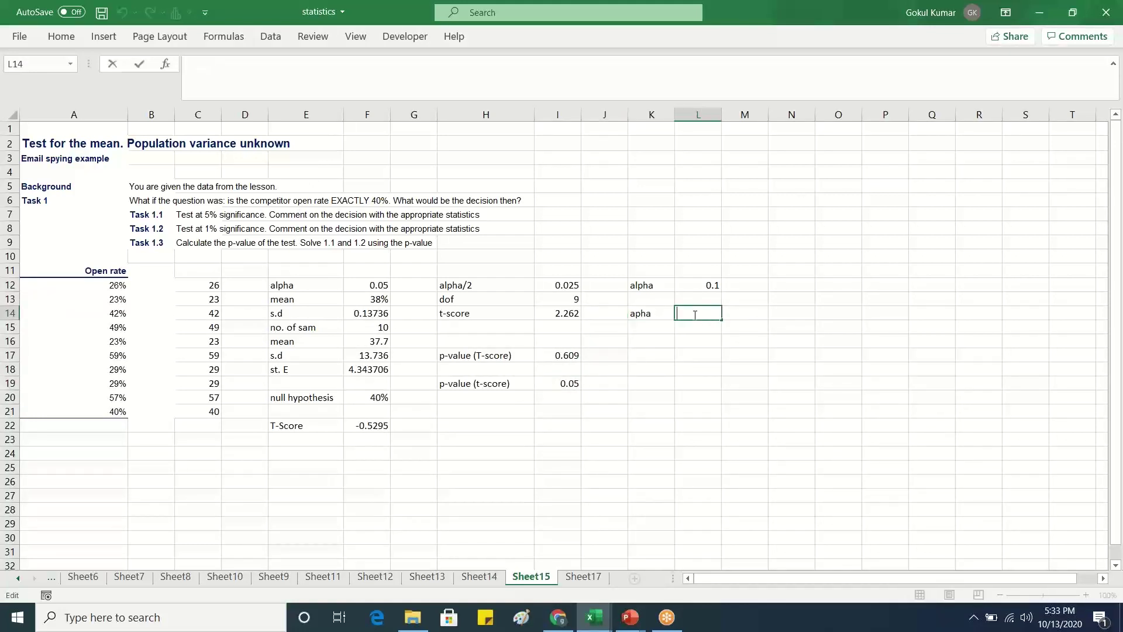
pyautogui.write('0.05')
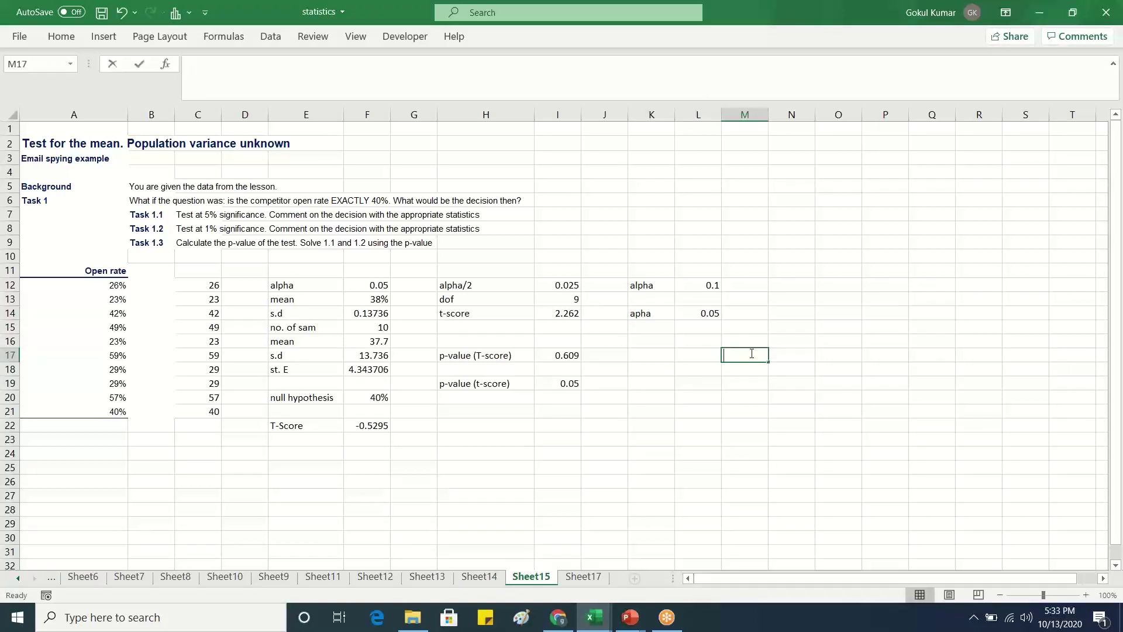
pyautogui.hotkey('ctrl', 'Return')
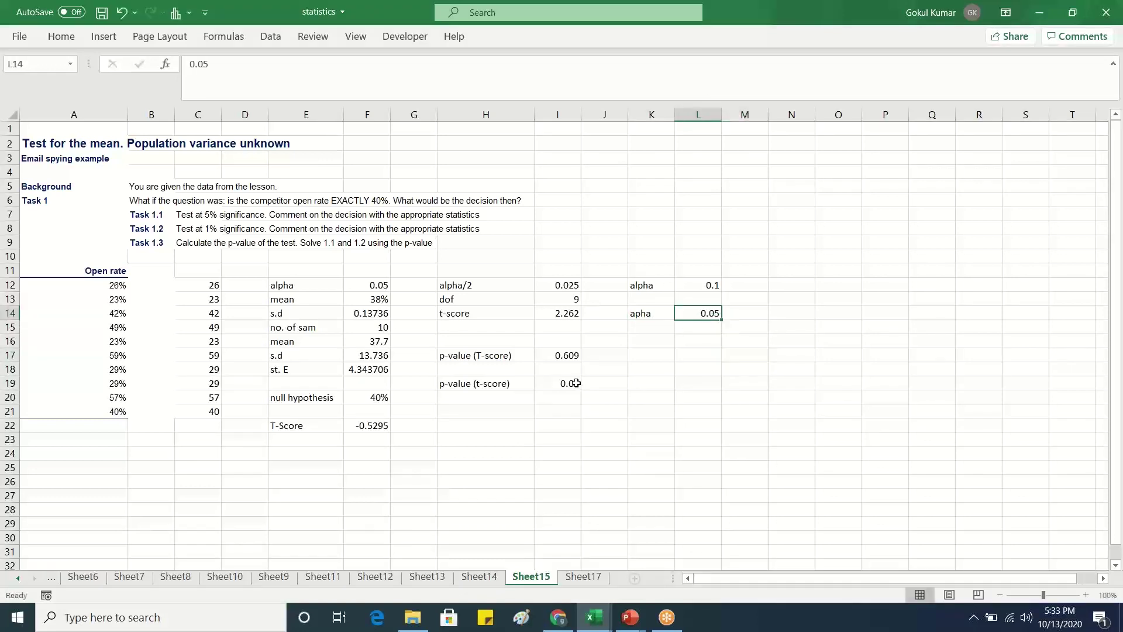
# Check the calculator's exact p-value for the 2.262 t-score in the browser and return to the statistics workbook.
pyautogui.click(559, 617)
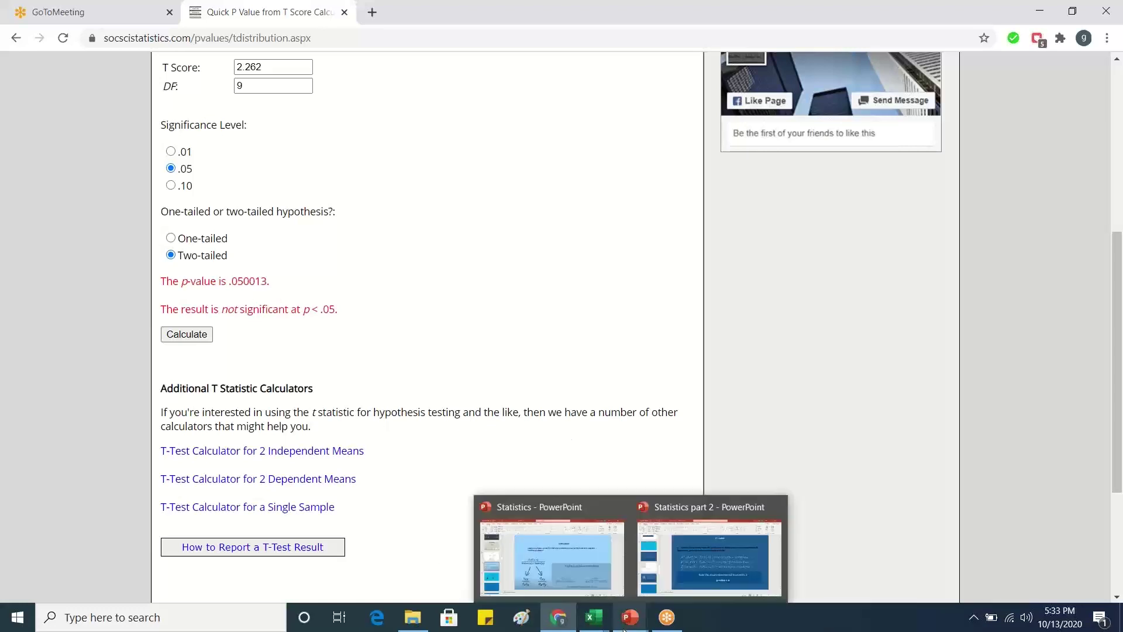
pyautogui.moveTo(594, 617)
pyautogui.click(423, 535)
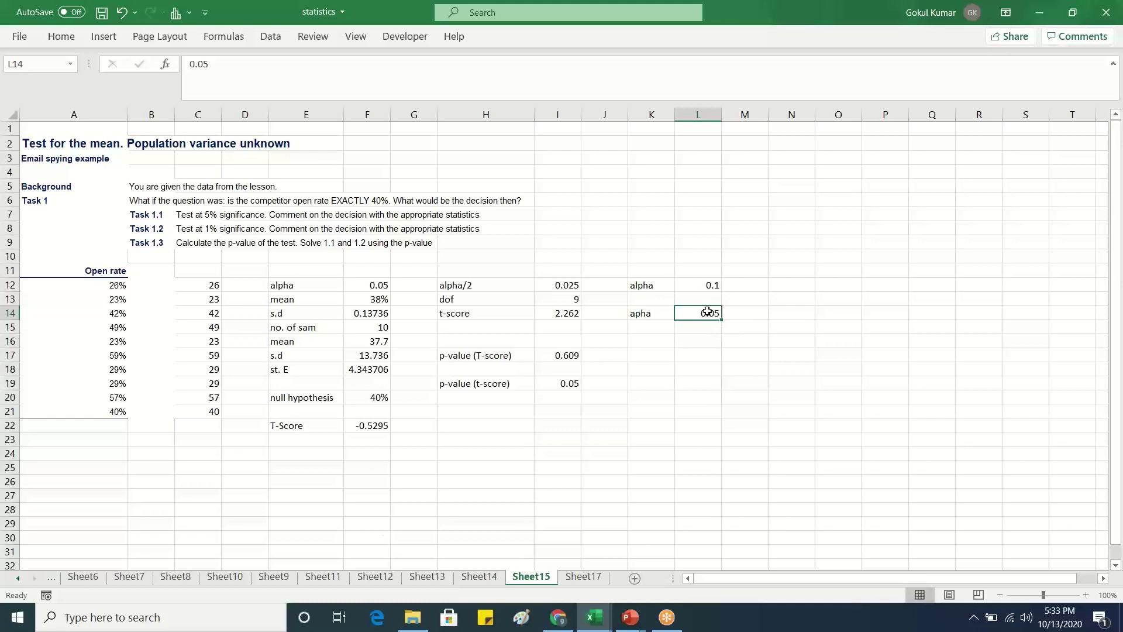
# Correct the misspelled label in K14 to "alpha".
pyautogui.click(635, 315)
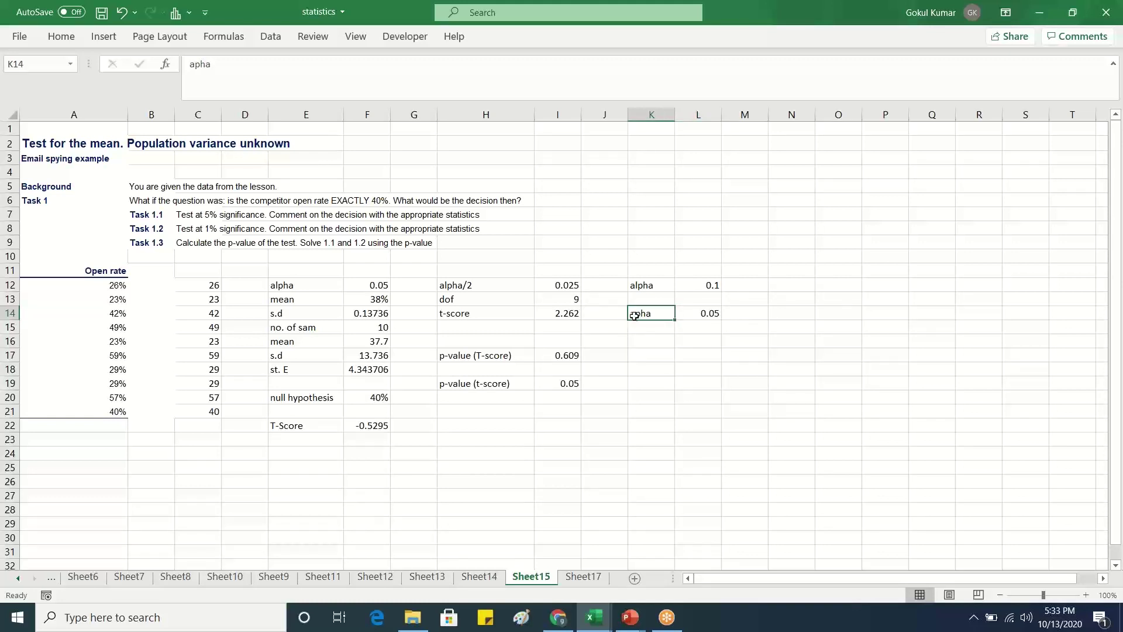
pyautogui.doubleClick(635, 315)
pyautogui.write('l')
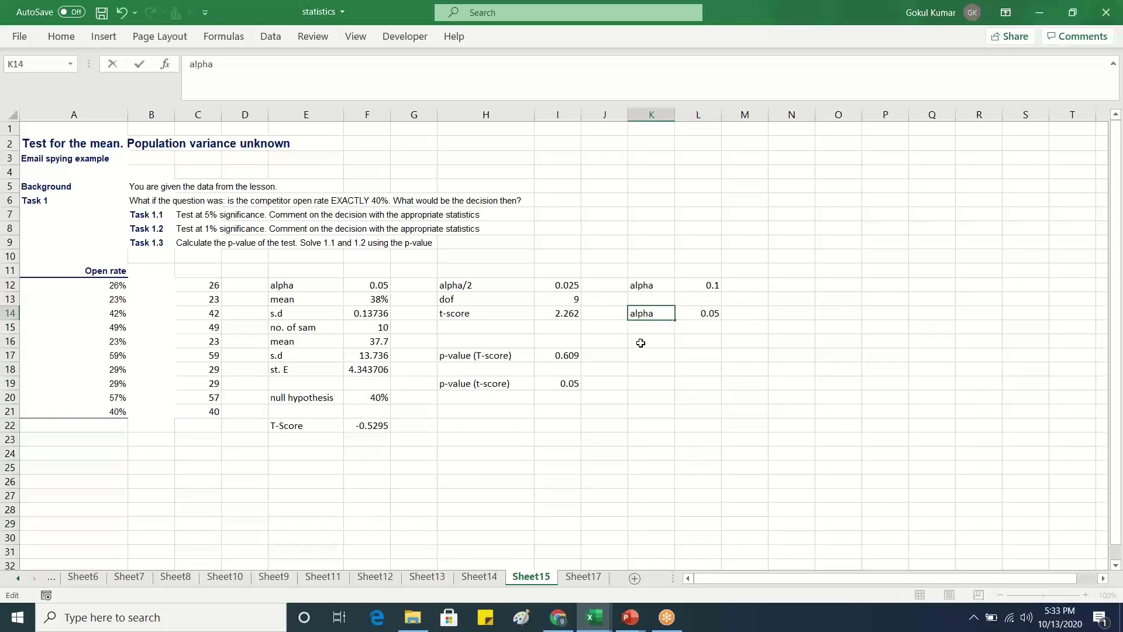
# Label K16 "alpha" and enter 1% in L16 as the third significance level.
pyautogui.doubleClick(642, 342)
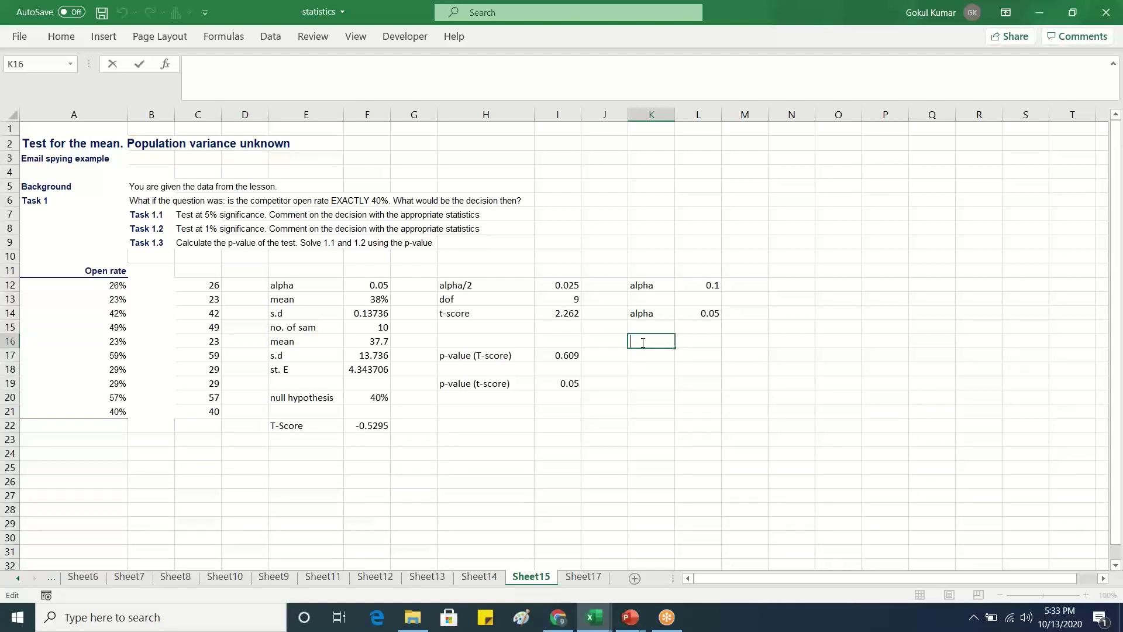
pyautogui.write('alpha')
pyautogui.doubleClick(691, 343)
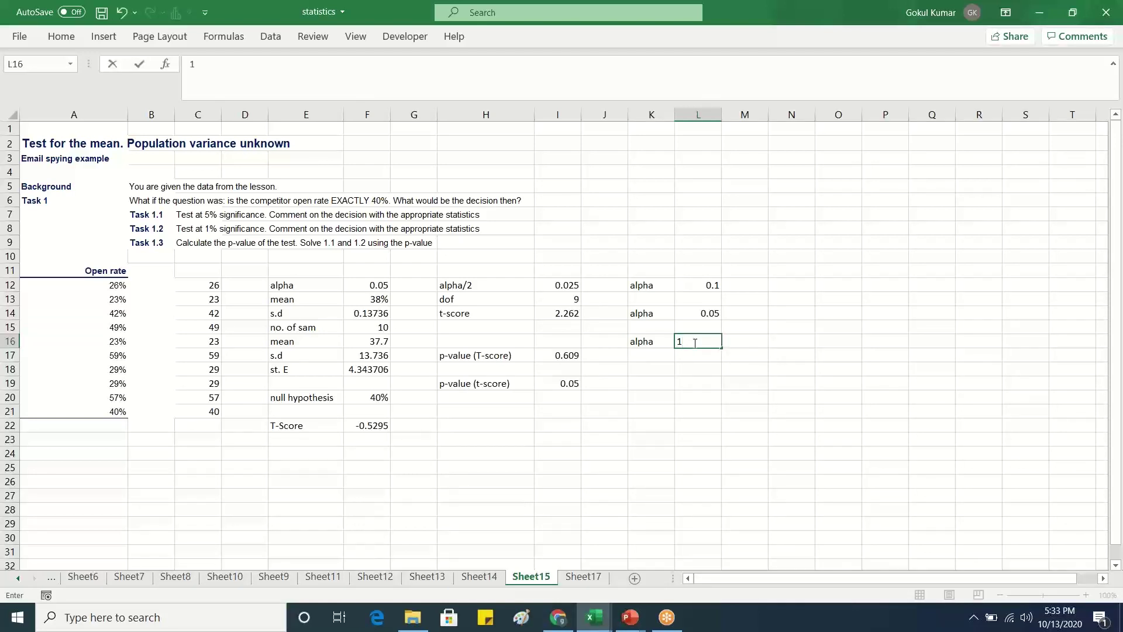
pyautogui.write('1%')
pyautogui.doubleClick(732, 342)
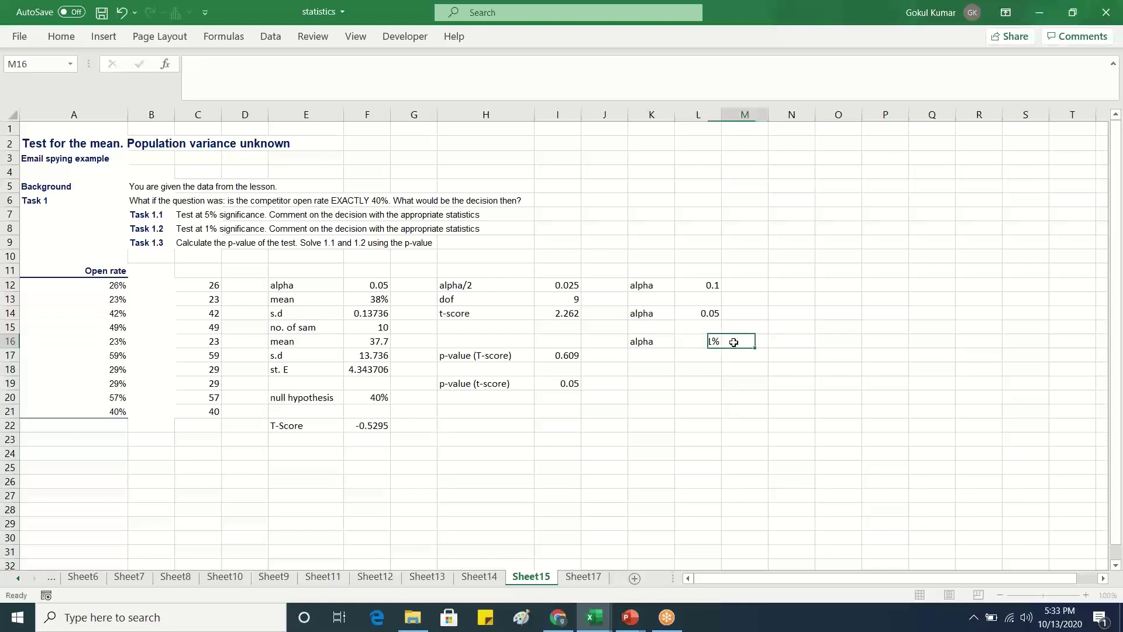
# Enter 0.01 in M16 beside the 1% alpha, and compare the t-score p-value in I19 with the 0.1 alpha in L12.
pyautogui.write('0.01')
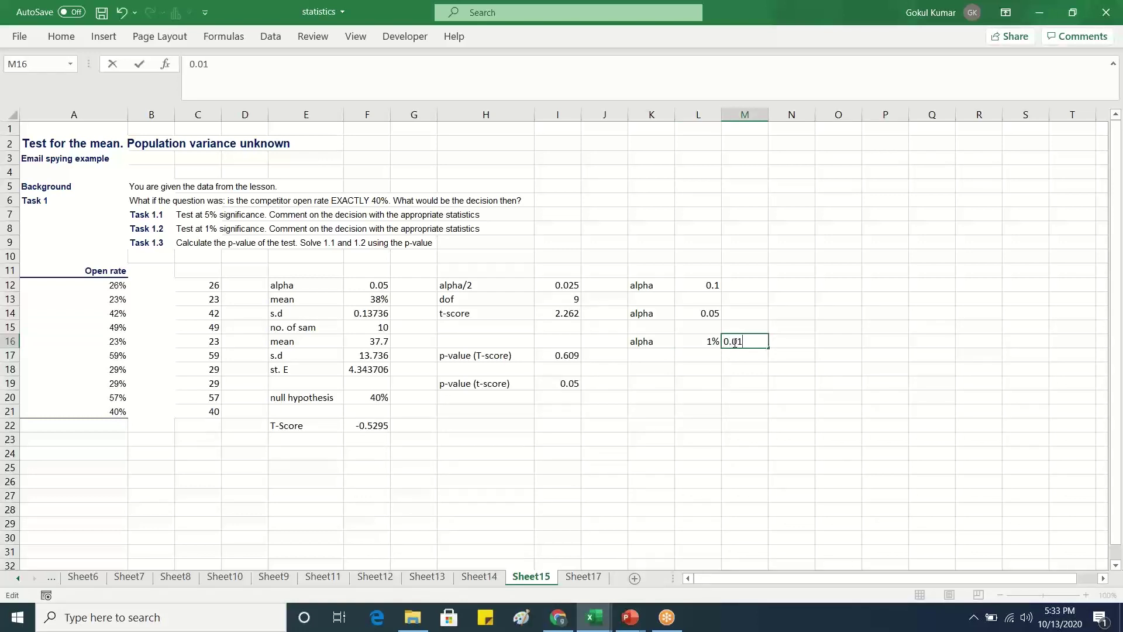
pyautogui.click(739, 439)
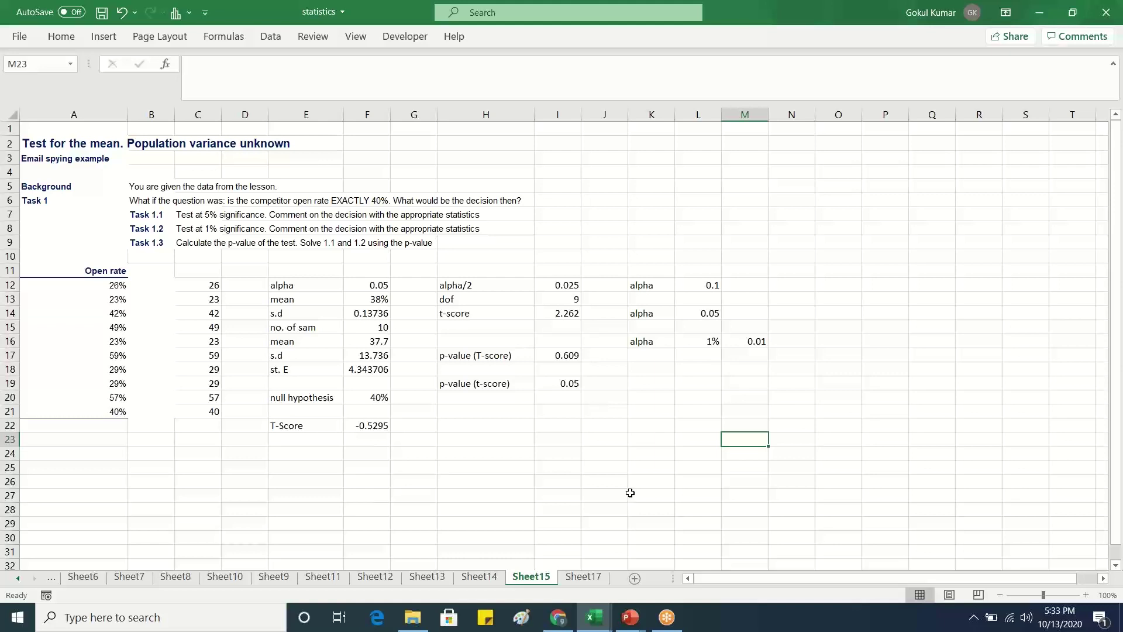
pyautogui.click(569, 385)
pyautogui.click(707, 289)
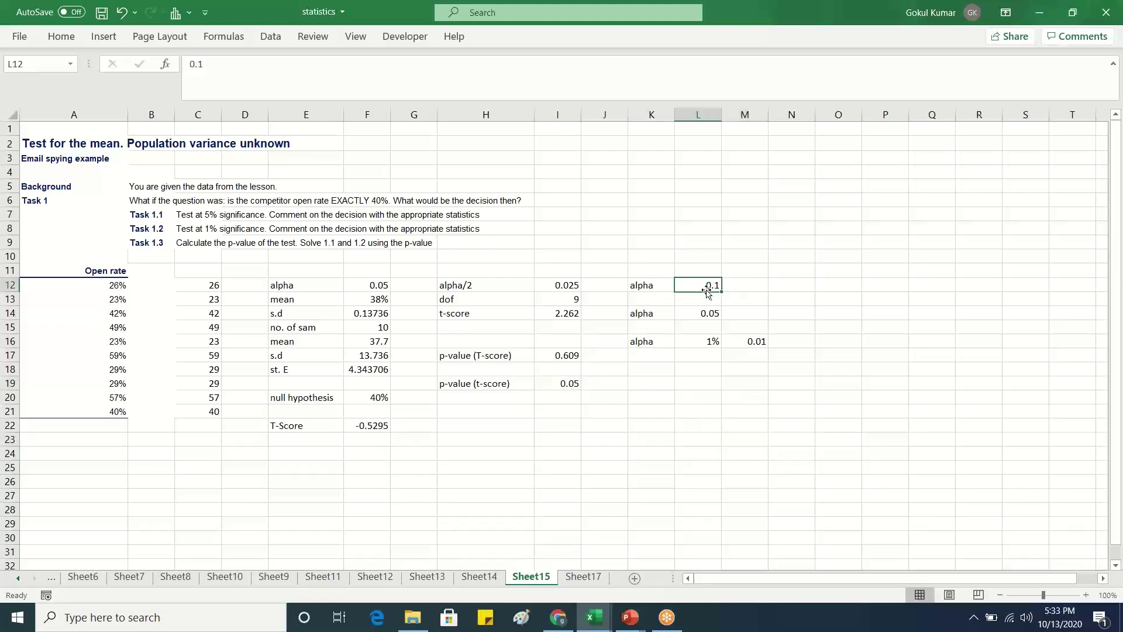
pyautogui.click(565, 387)
pyautogui.click(695, 288)
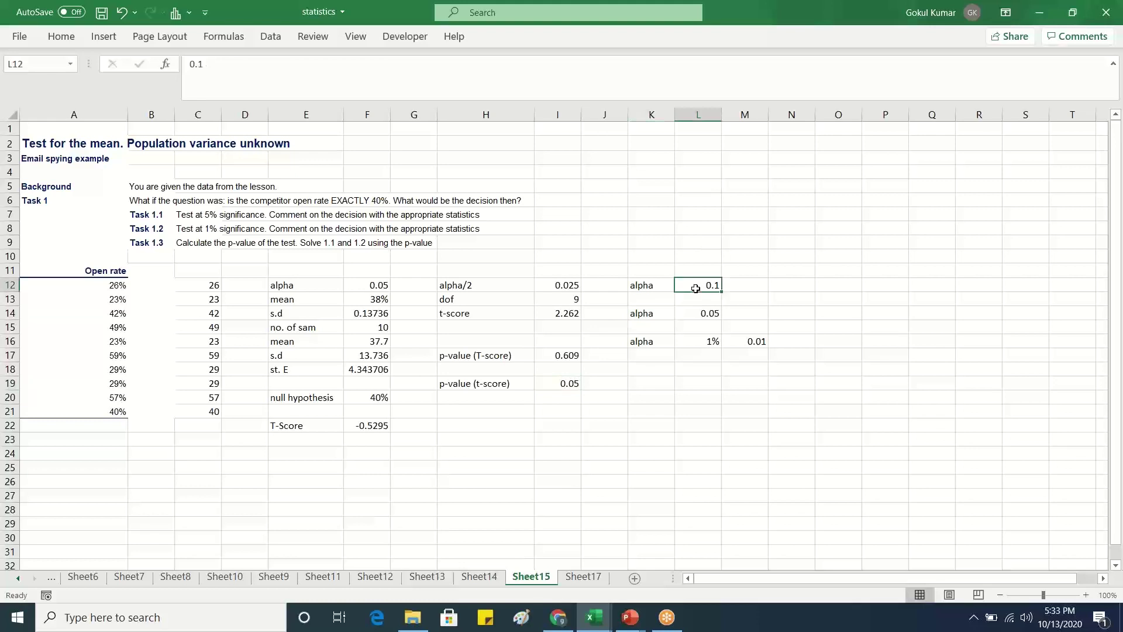
pyautogui.click(563, 381)
pyautogui.click(695, 287)
pyautogui.click(544, 390)
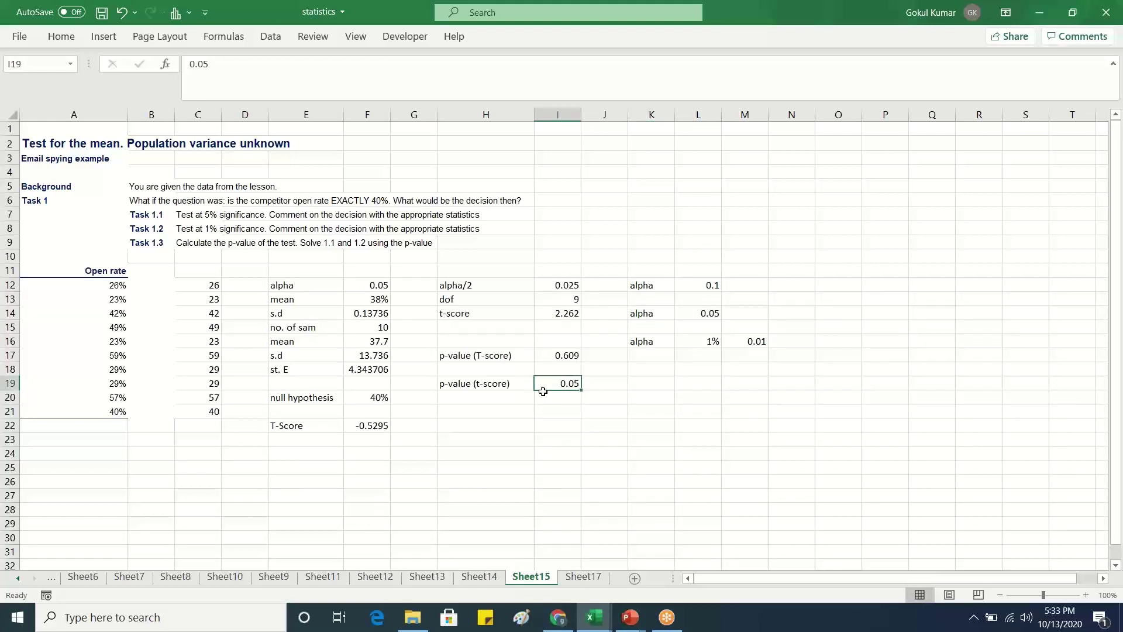
# Check the p-value rejection rule in the Statistics part 2 PowerPoint presentation and return to the statistics workbook in Excel.
pyautogui.moveTo(630, 617)
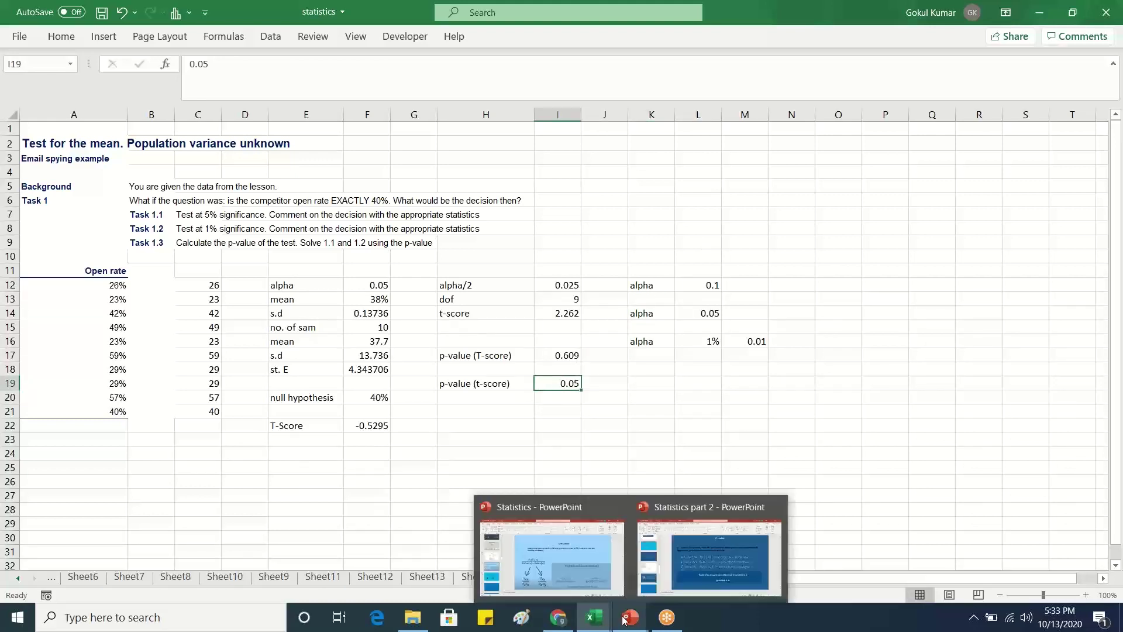
pyautogui.click(756, 554)
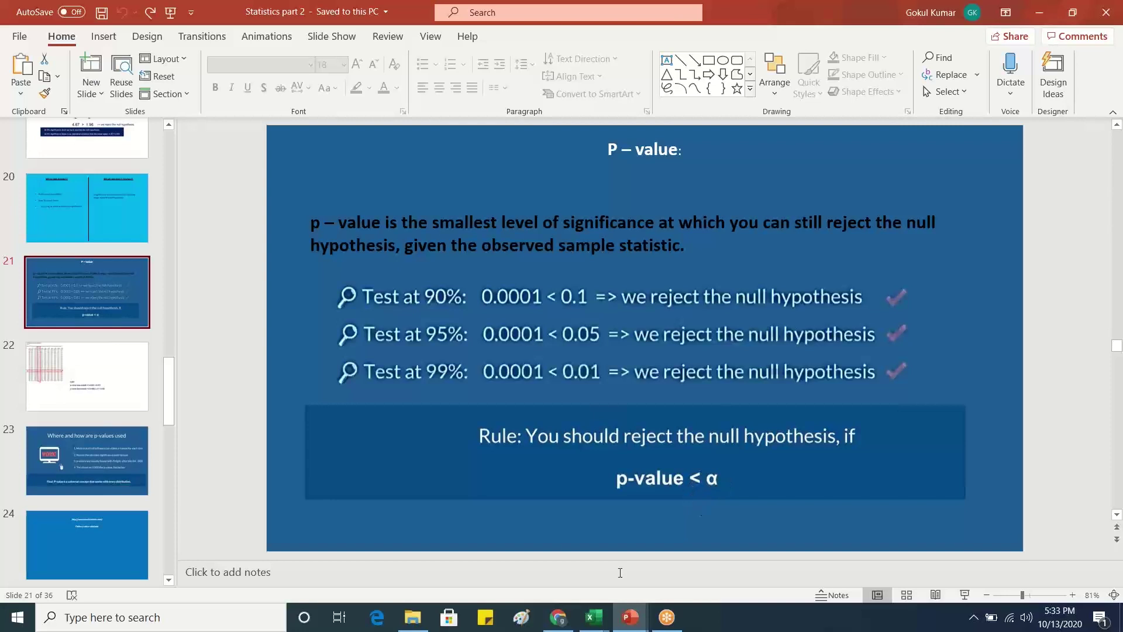
pyautogui.moveTo(594, 617)
pyautogui.click(406, 562)
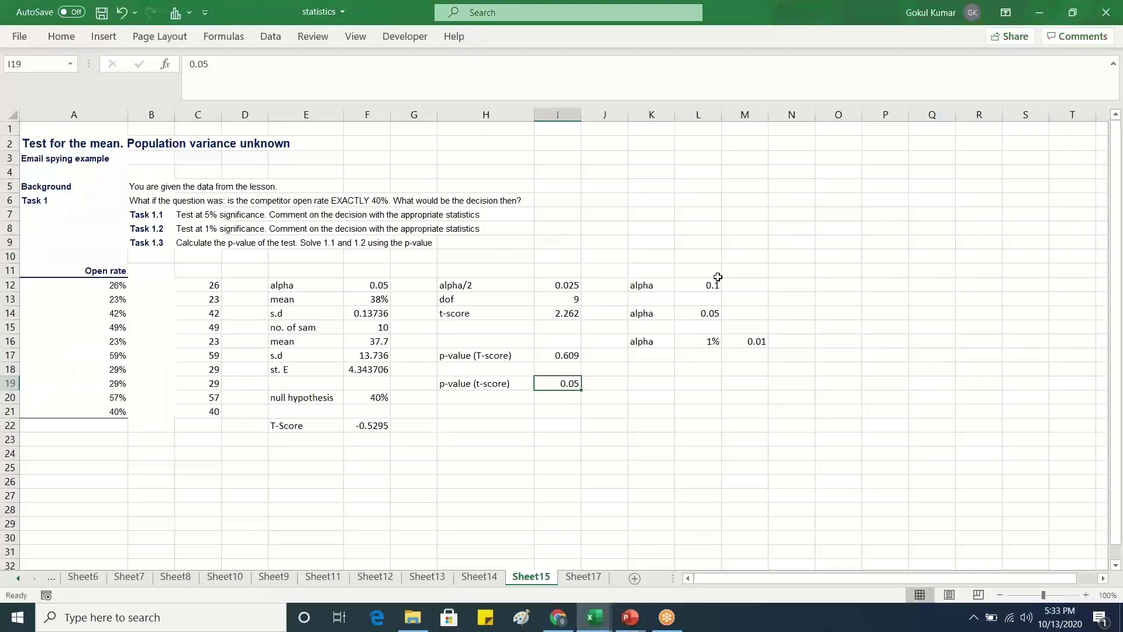
# Compare the t-score p-value in I19 with the 0.1 and 0.05 alpha levels in L12 and L14.
pyautogui.click(691, 286)
pyautogui.click(565, 377)
pyautogui.click(705, 312)
pyautogui.click(555, 384)
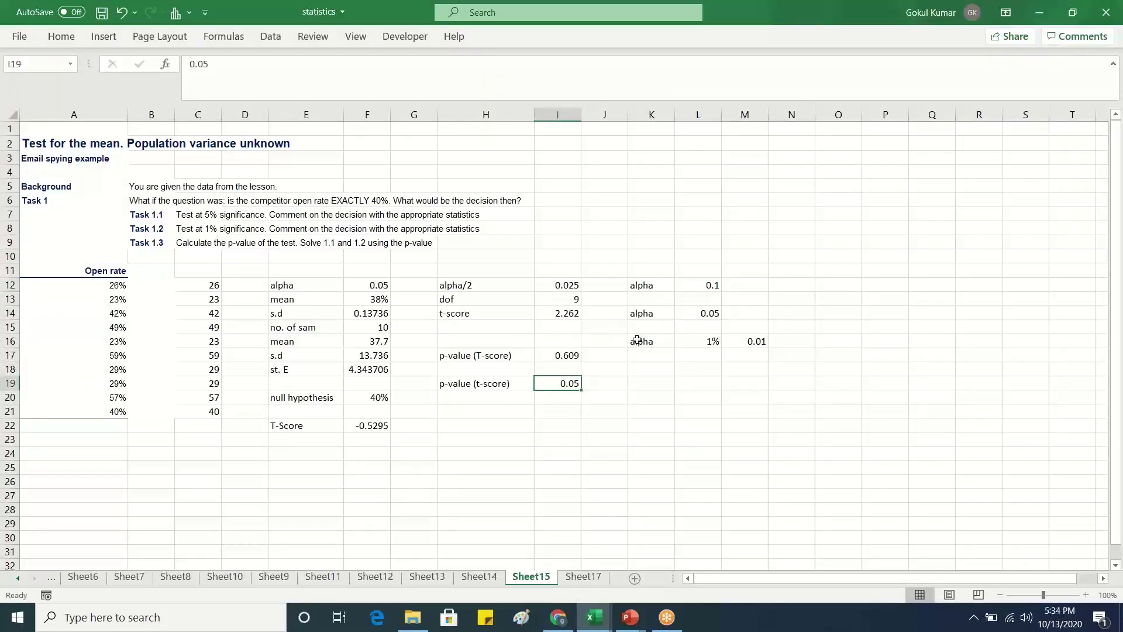
pyautogui.click(708, 310)
pyautogui.click(562, 386)
pyautogui.click(708, 313)
pyautogui.click(704, 283)
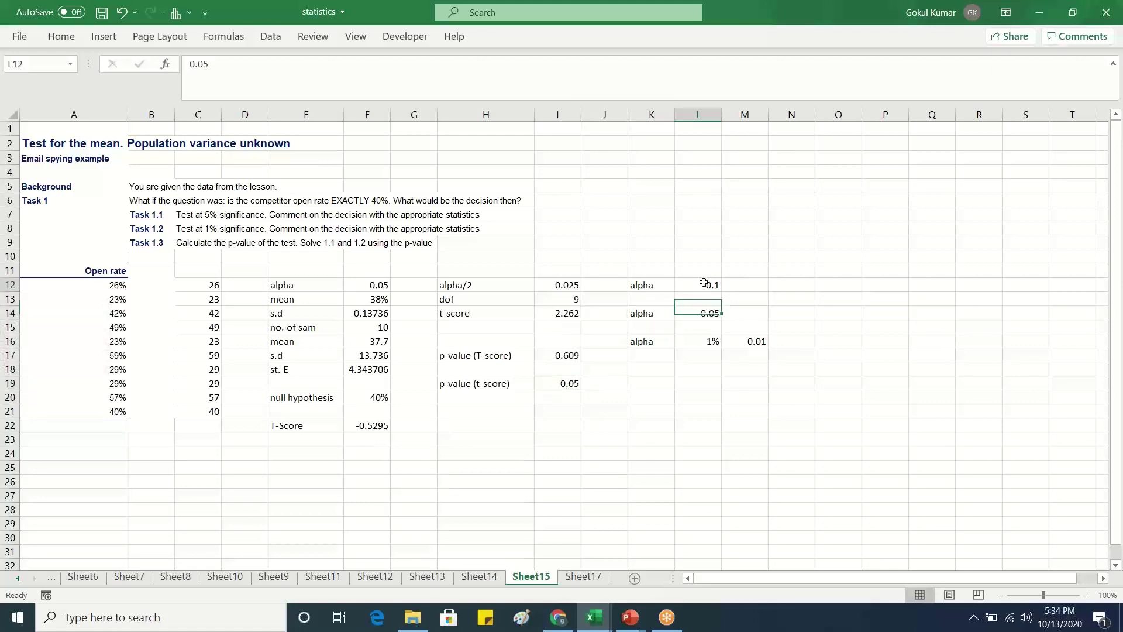
pyautogui.click(571, 383)
pyautogui.click(701, 314)
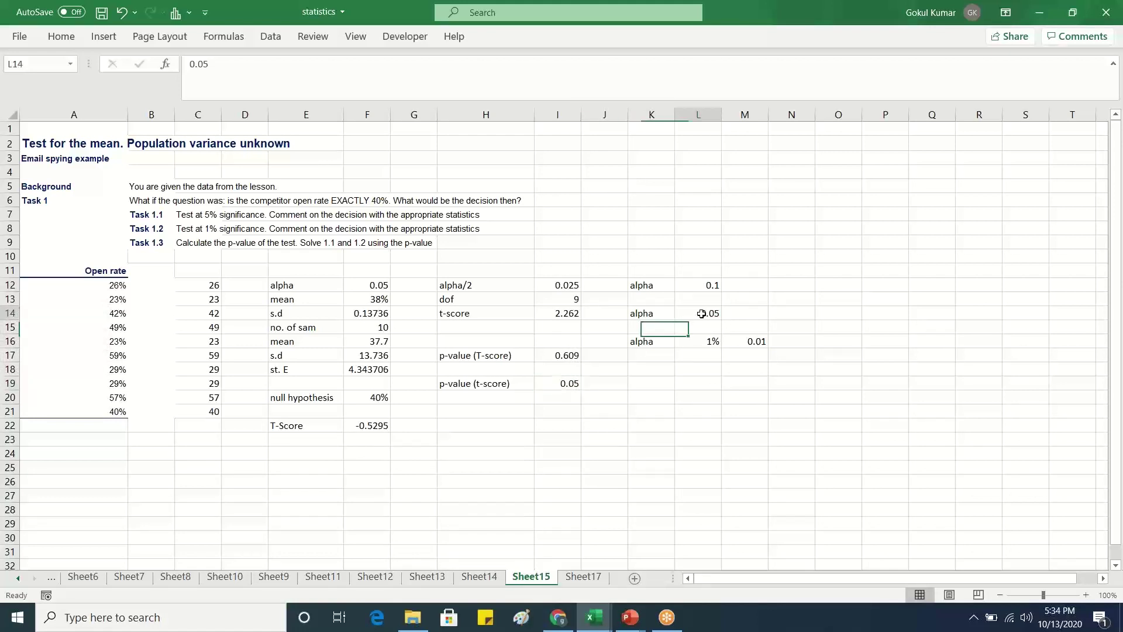
pyautogui.click(569, 382)
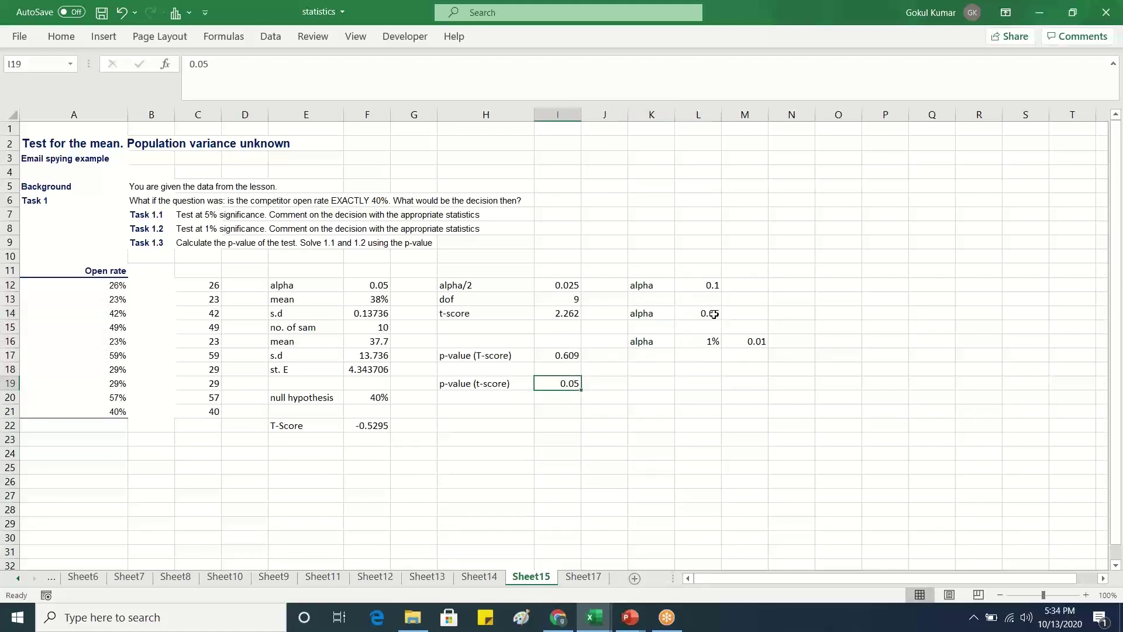
# Set the t-score p-value in I19 to 0.051.
pyautogui.doubleClick(574, 383)
pyautogui.write('1')
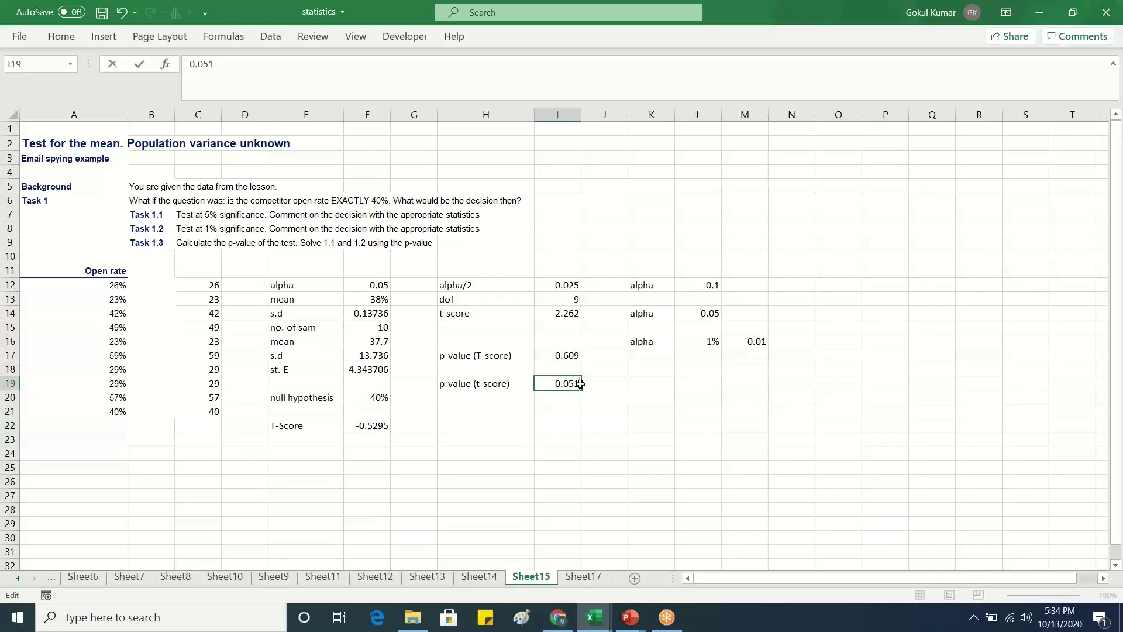
pyautogui.click(622, 409)
# Compare the updated t-score p-value in I19 with the 0.1 alpha level in L12.
pyautogui.click(700, 295)
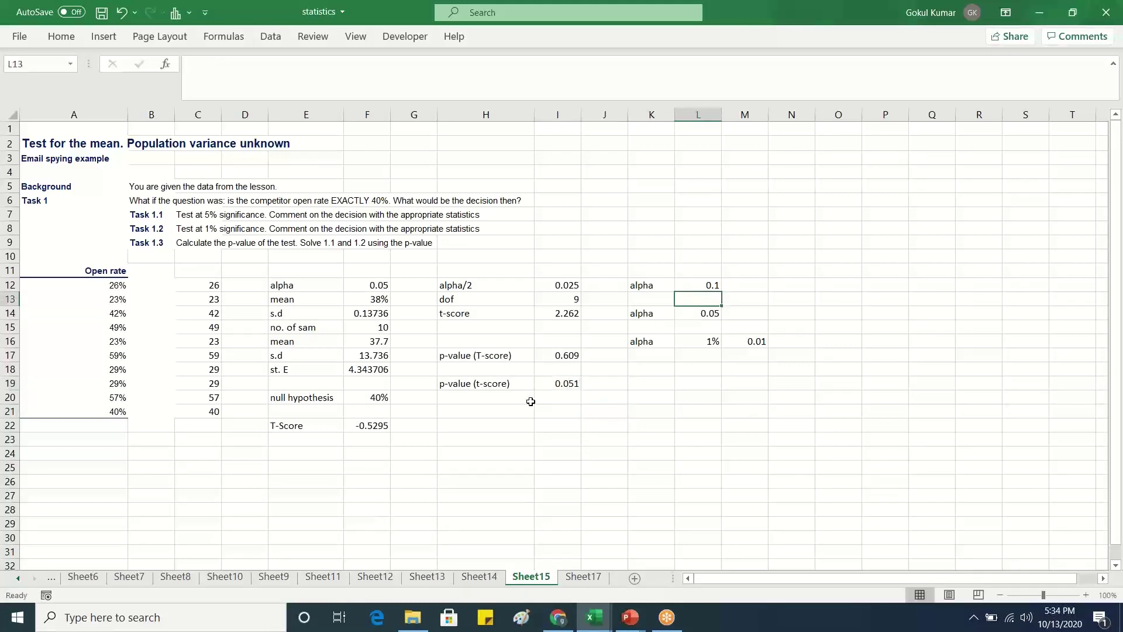
pyautogui.click(548, 386)
pyautogui.click(699, 283)
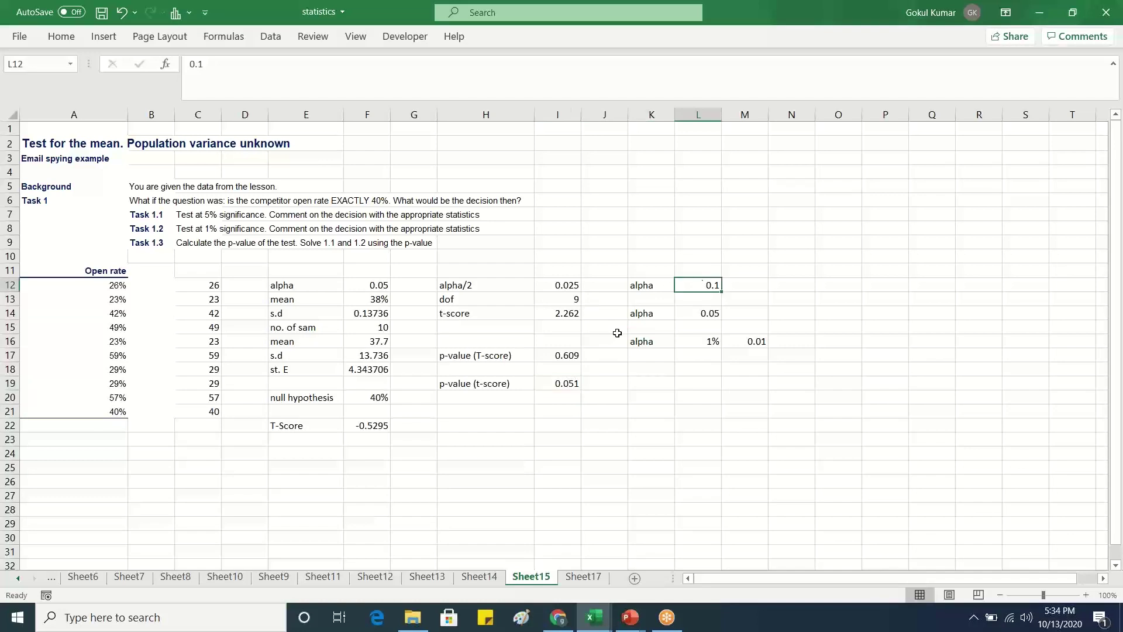
pyautogui.click(550, 385)
pyautogui.click(699, 283)
pyautogui.click(571, 381)
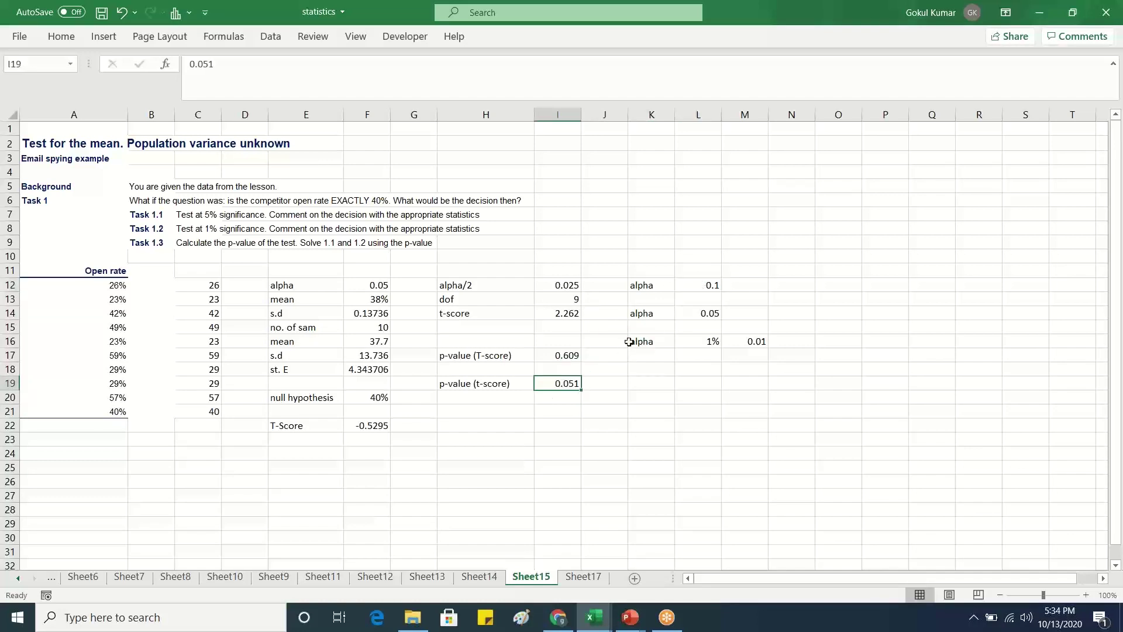
pyautogui.click(710, 287)
pyautogui.click(561, 423)
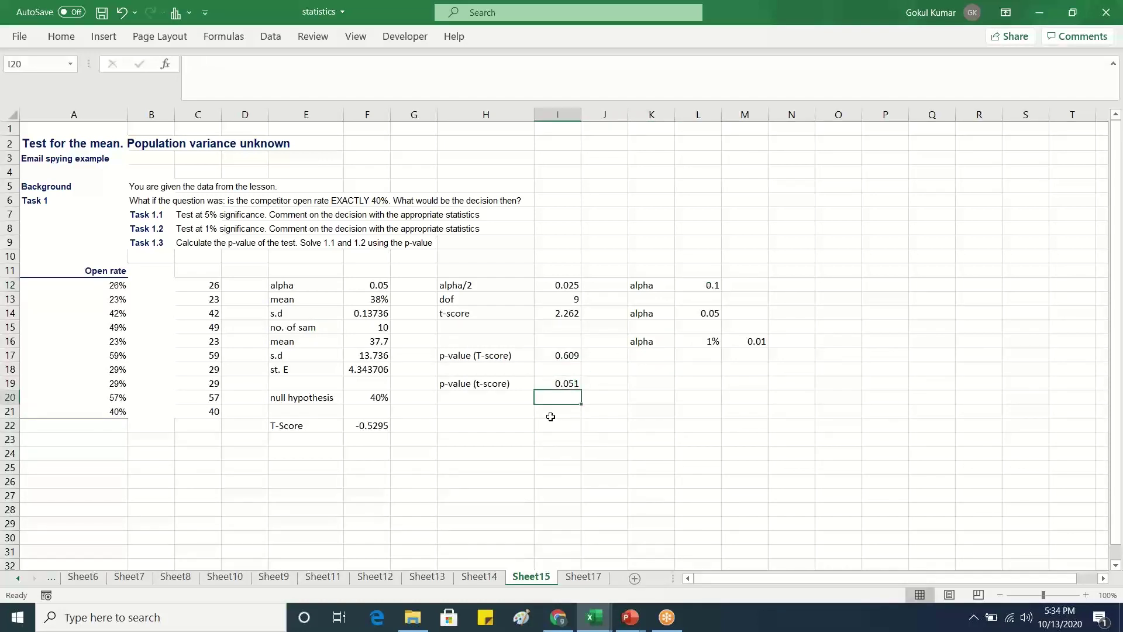
# Enter the comparison "alpha(10%)>p-value" in H21 and the decision "rejected" in I21.
pyautogui.doubleClick(473, 412)
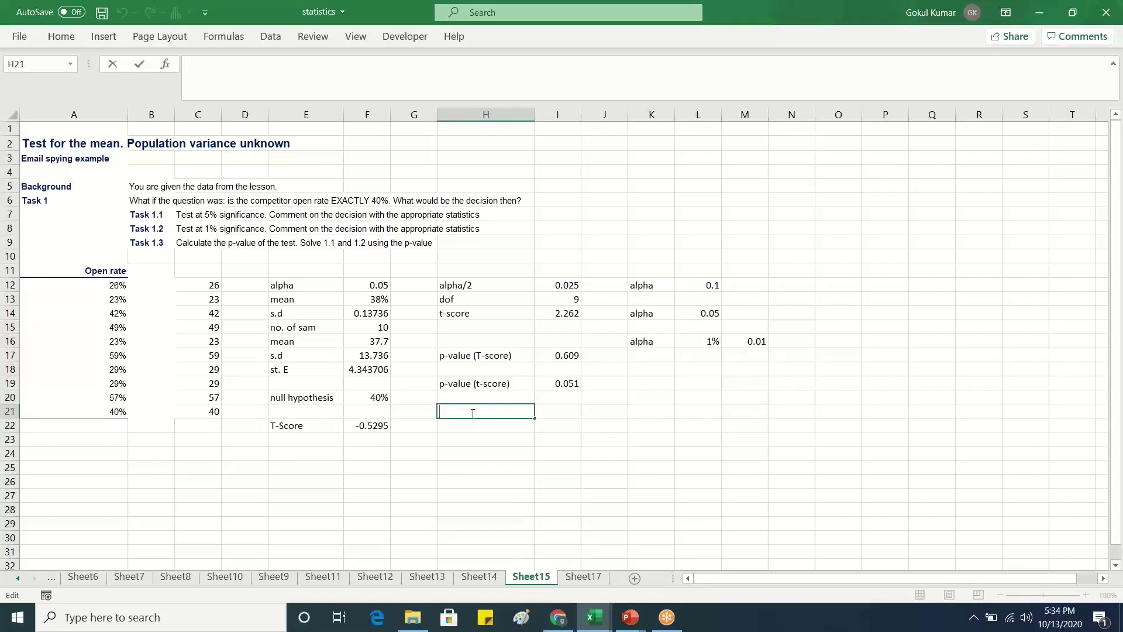
pyautogui.write('alpha(10%')
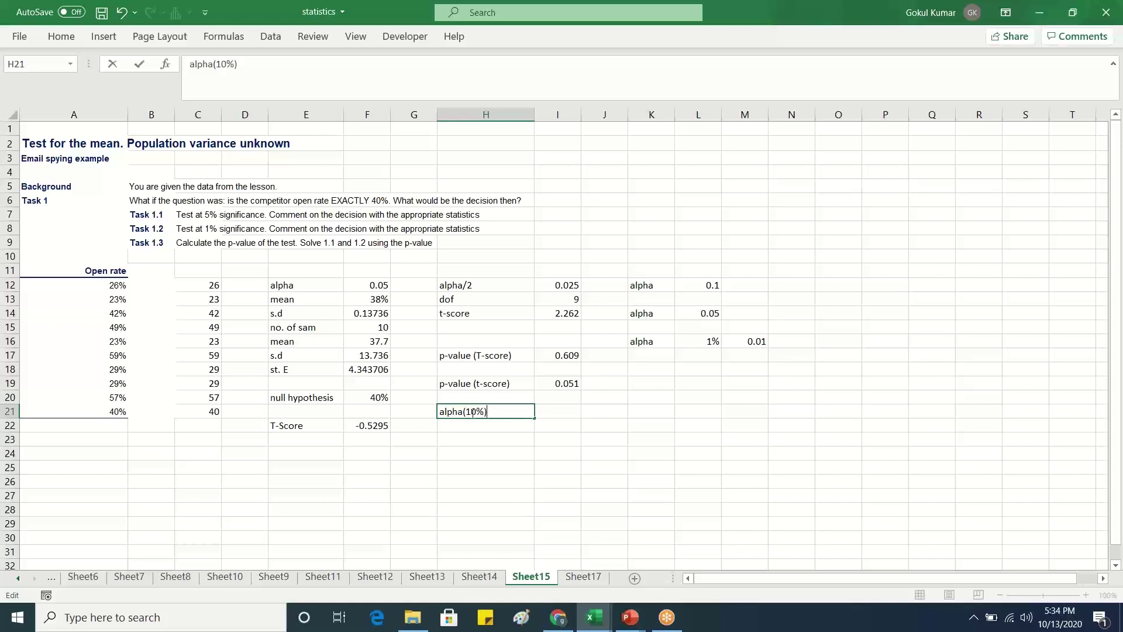
pyautogui.write(')>p-value')
pyautogui.doubleClick(569, 411)
pyautogui.write('reje')
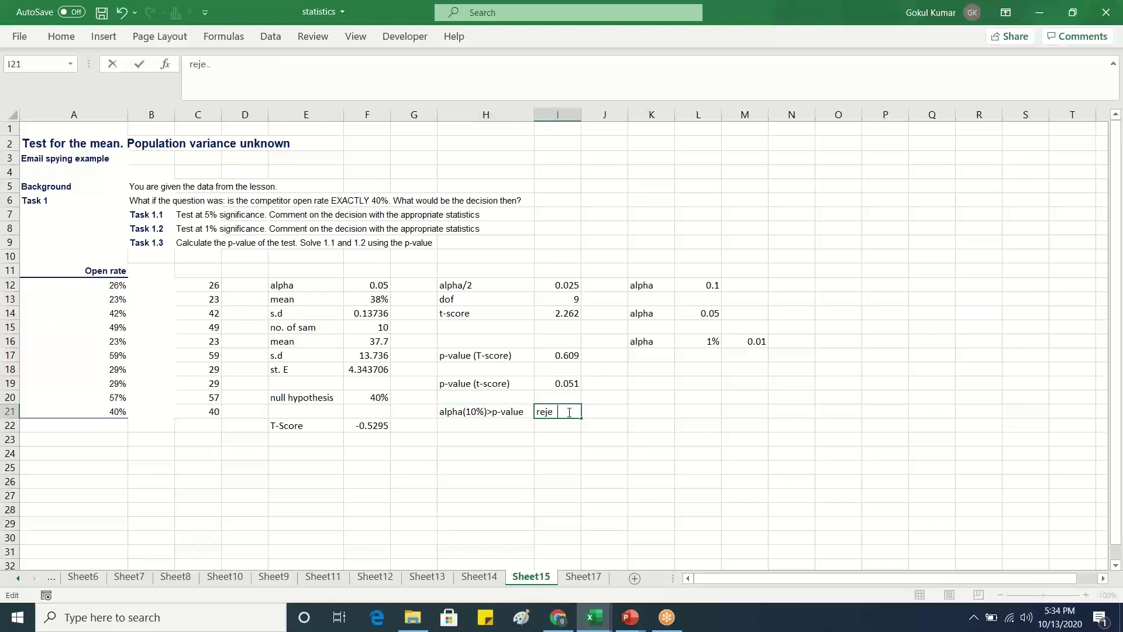
pyautogui.write('cted')
# Review the t-score calculator in the browser and the p-value rule slide in PowerPoint, and return to the statistics workbook in Excel.
pyautogui.click(559, 617)
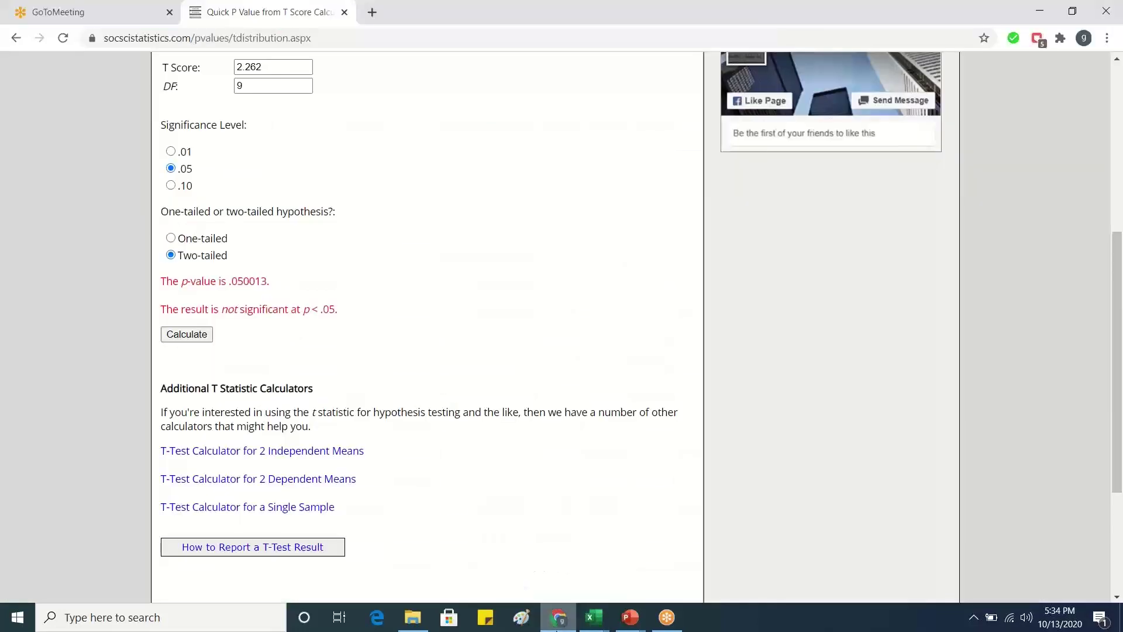
pyautogui.moveTo(644, 627)
pyautogui.click(703, 559)
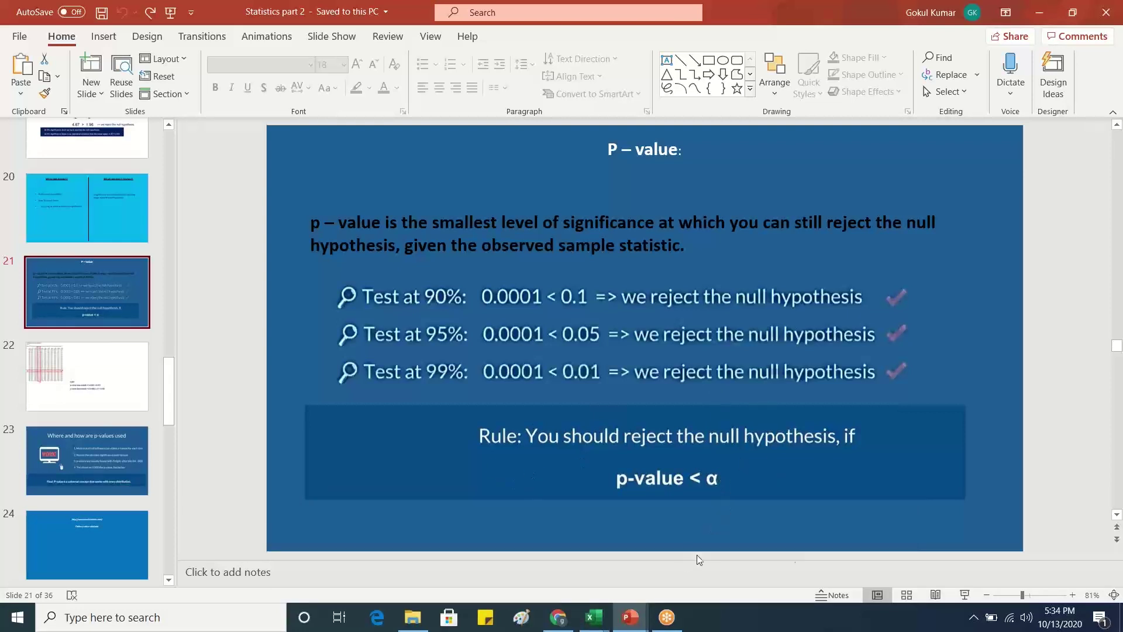
pyautogui.moveTo(594, 617)
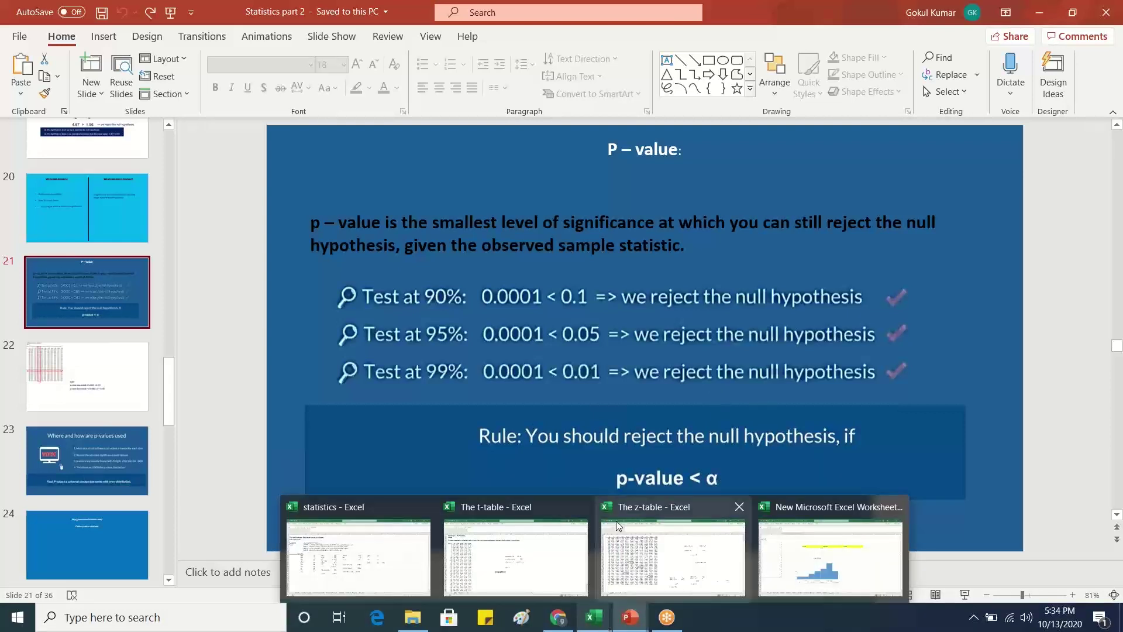
pyautogui.click(353, 561)
pyautogui.click(570, 472)
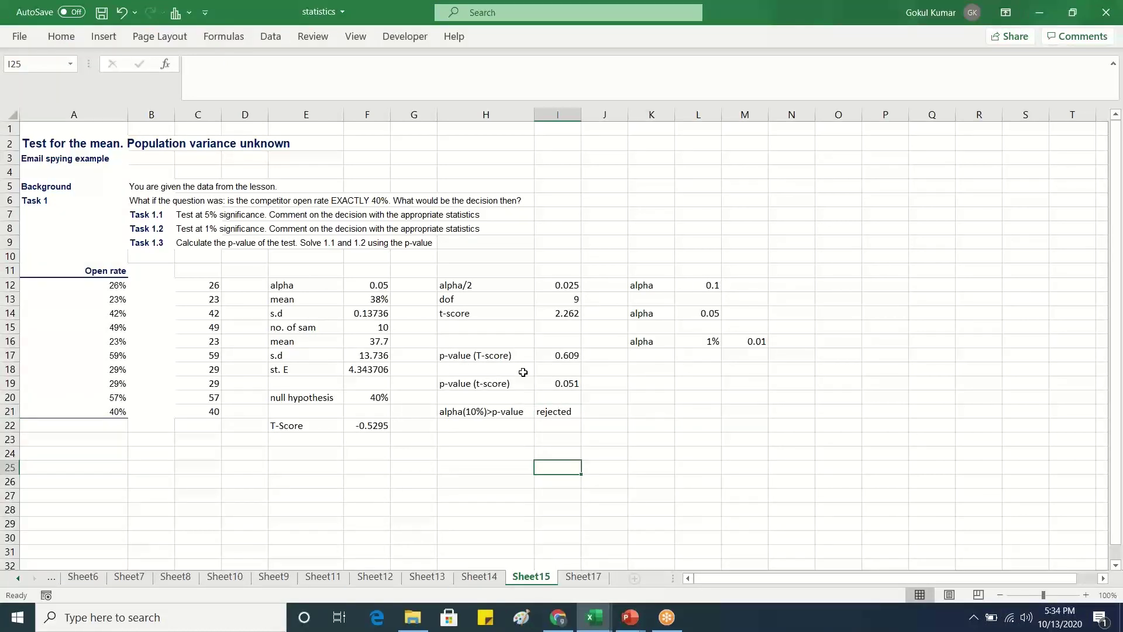
# Examine the t-score p-value label and value in H19:I19.
pyautogui.click(454, 385)
pyautogui.moveTo(515, 383); pyautogui.dragTo(553, 383)
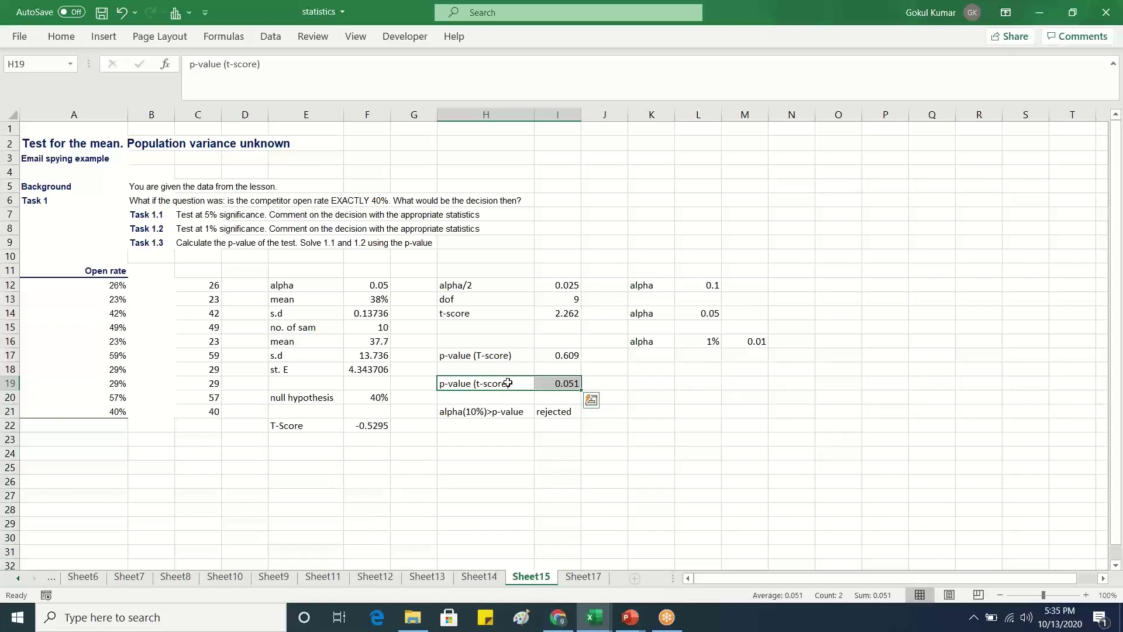
pyautogui.click(637, 409)
pyautogui.click(557, 386)
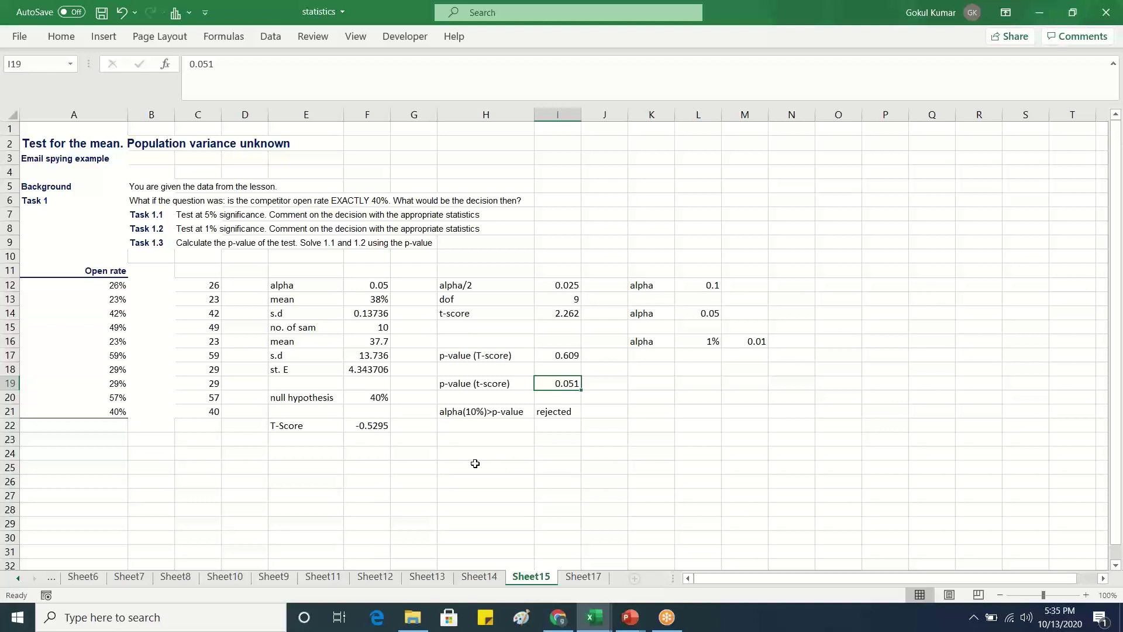
# Reuse the H21 comparison text in H22 and change it to "alpha(5%)>p-value".
pyautogui.click(480, 411)
pyautogui.hotkey('ctrl', 'c')
pyautogui.doubleClick(451, 426)
pyautogui.hotkey('ctrl', 'v')
pyautogui.hotkey('shift', 'Right')
pyautogui.hotkey('shift', 'Right')
pyautogui.hotkey('shift', 'Right')
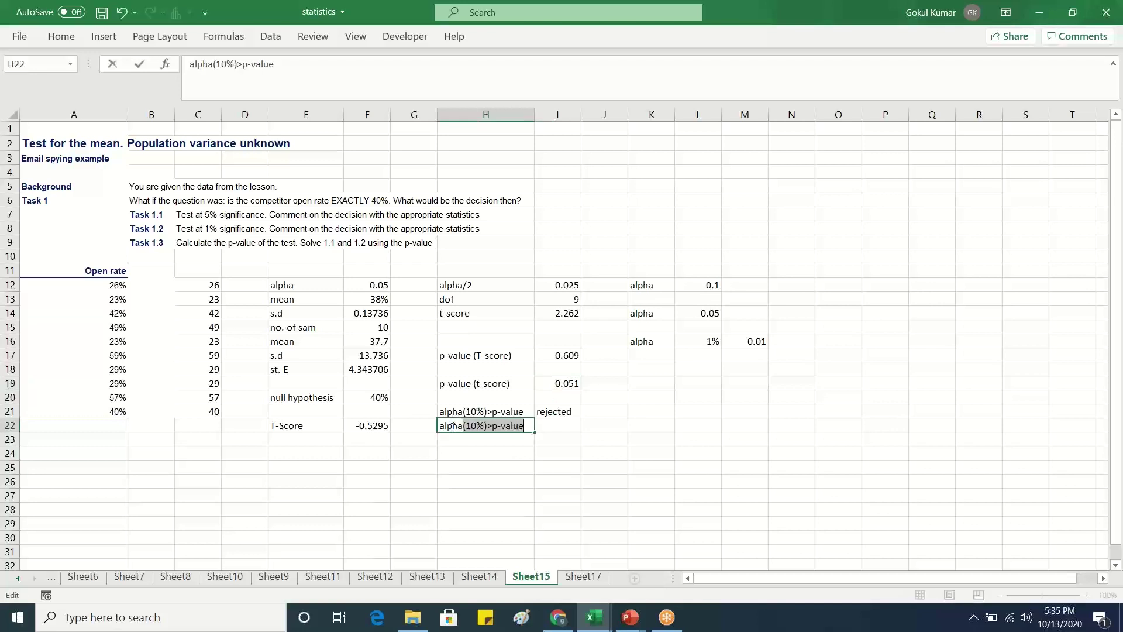
pyautogui.write('5%')
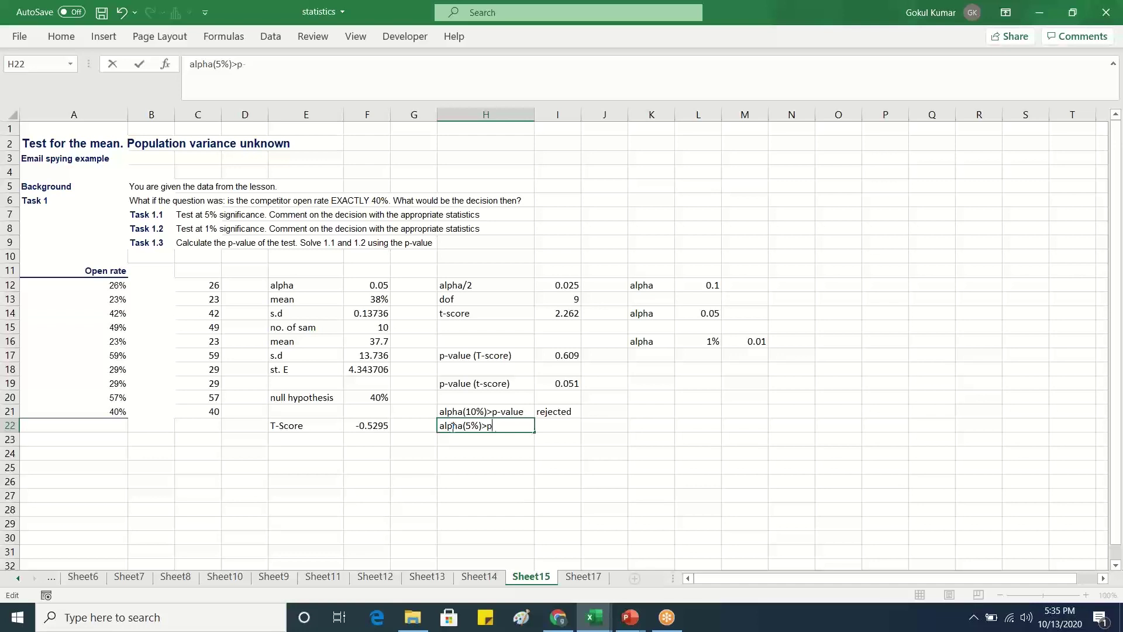
pyautogui.write(')>p-value')
# Correct the comparison in H22 to "alpha(5%)<p-value" and enter the decision "accept" in I22.
pyautogui.click(560, 428)
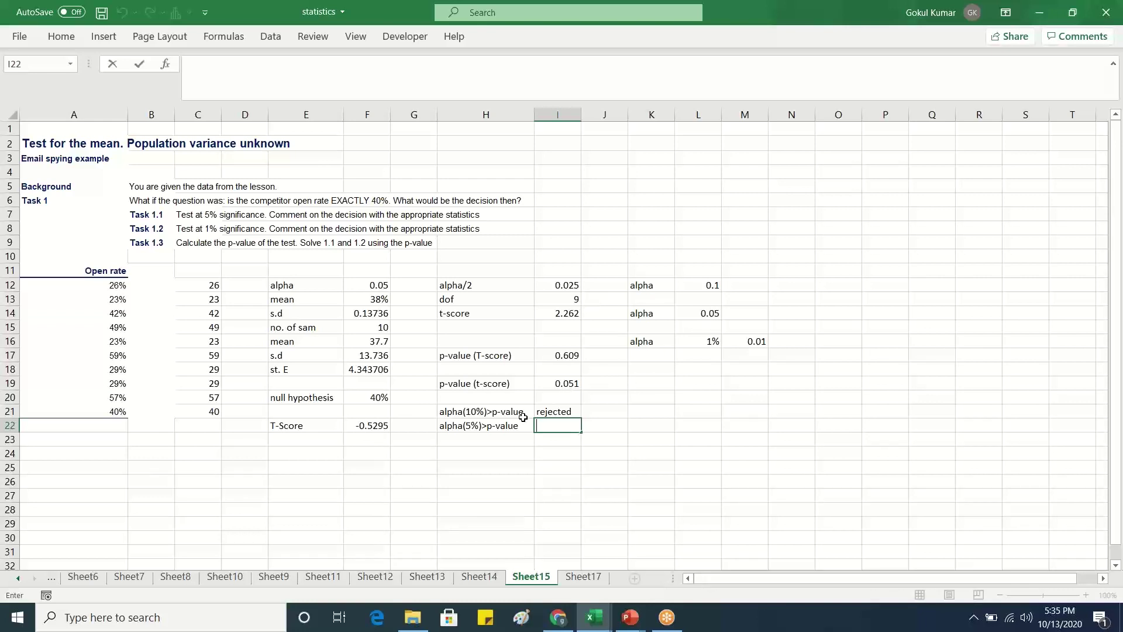
pyautogui.doubleClick(491, 422)
pyautogui.press('BackSpace')
pyautogui.write('<')
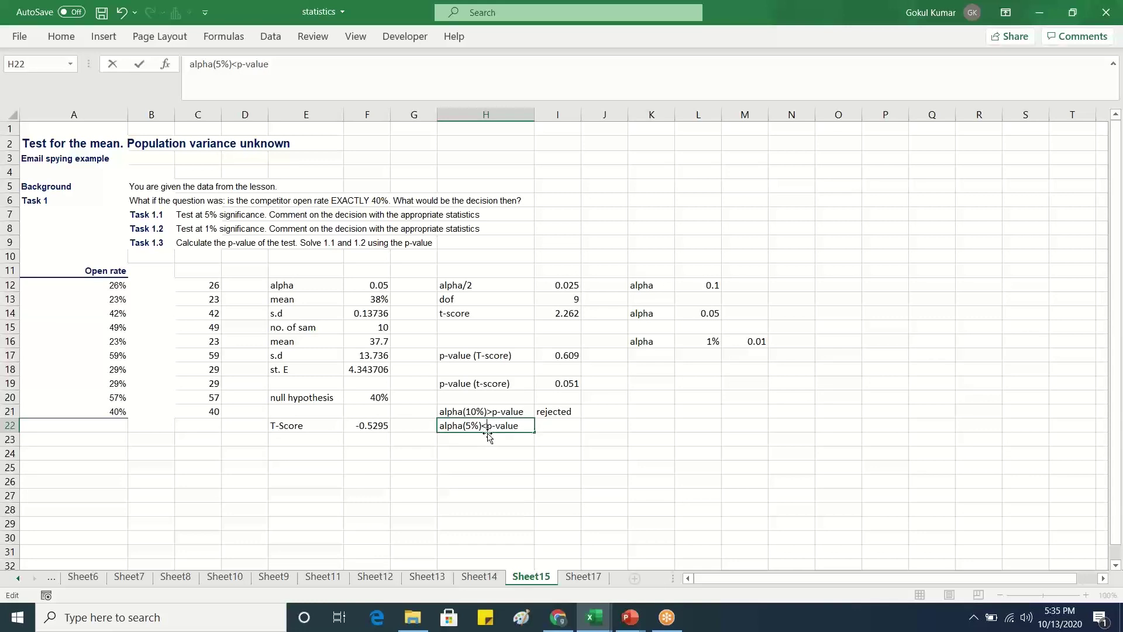
pyautogui.doubleClick(554, 426)
pyautogui.write('ac')
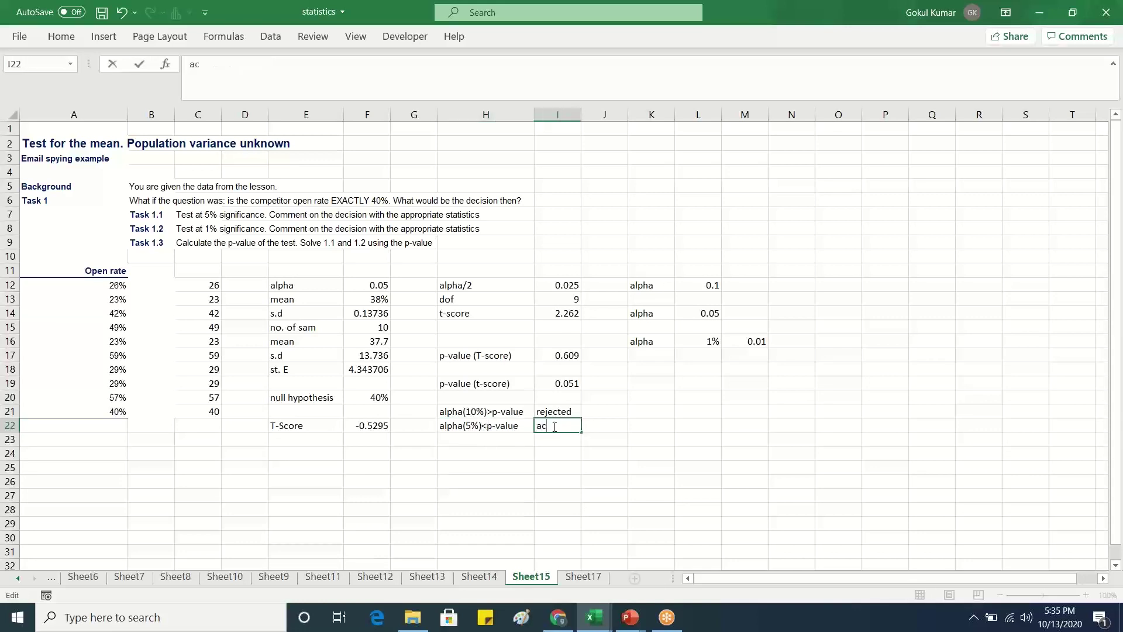
pyautogui.write('cept')
# Enter the comparison "alpha(1%)<p-value" in H23 and the decision "accept" in I23.
pyautogui.click(473, 441)
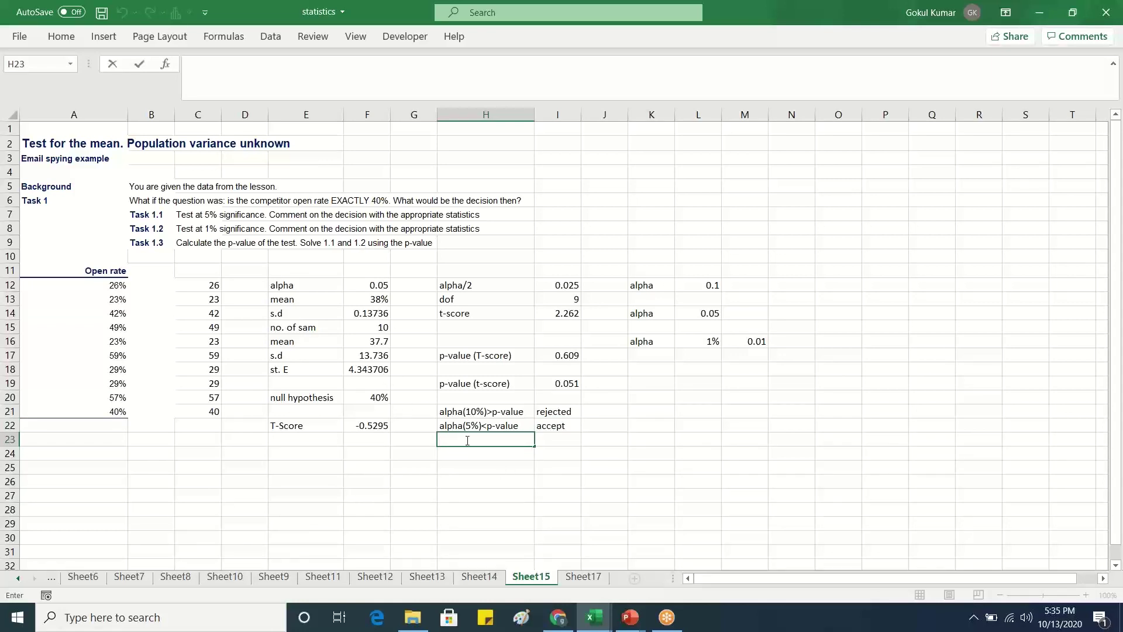
pyautogui.write('al')
pyautogui.press('BackSpace')
pyautogui.press('BackSpace')
pyautogui.write('alp')
pyautogui.write('(')
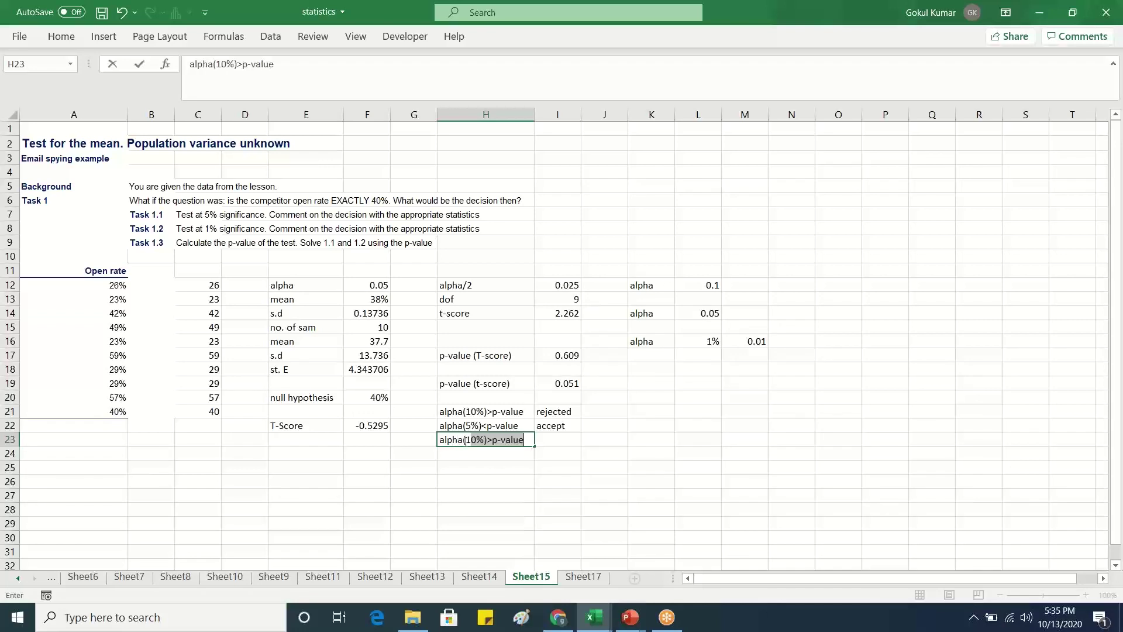
pyautogui.write('1%')
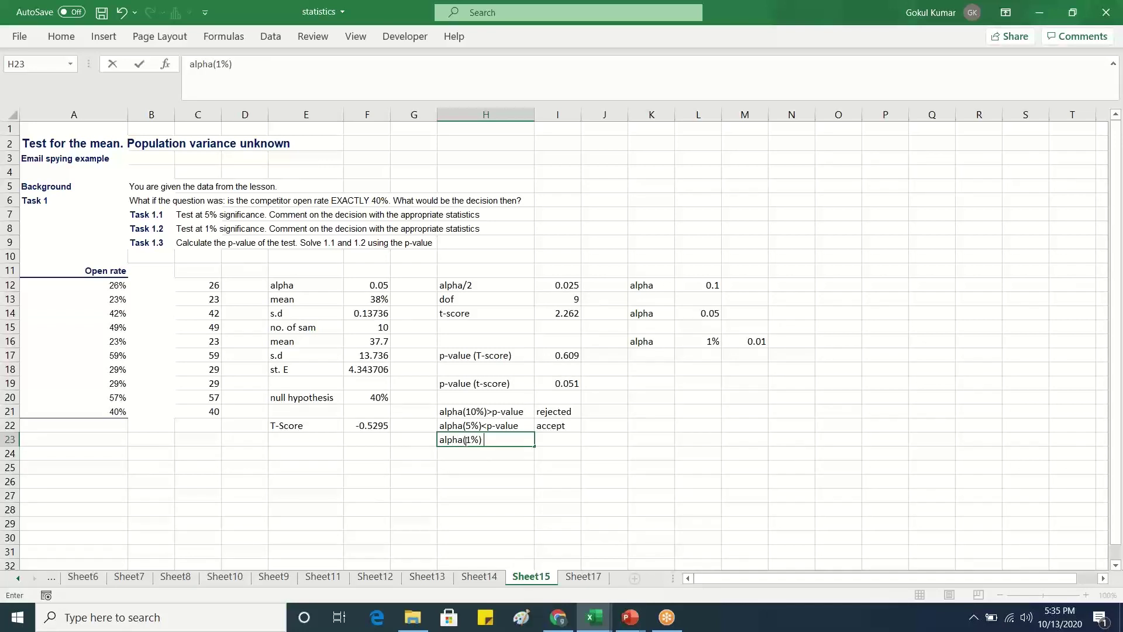
pyautogui.write(') <p-value')
pyautogui.click(563, 441)
pyautogui.write('accept')
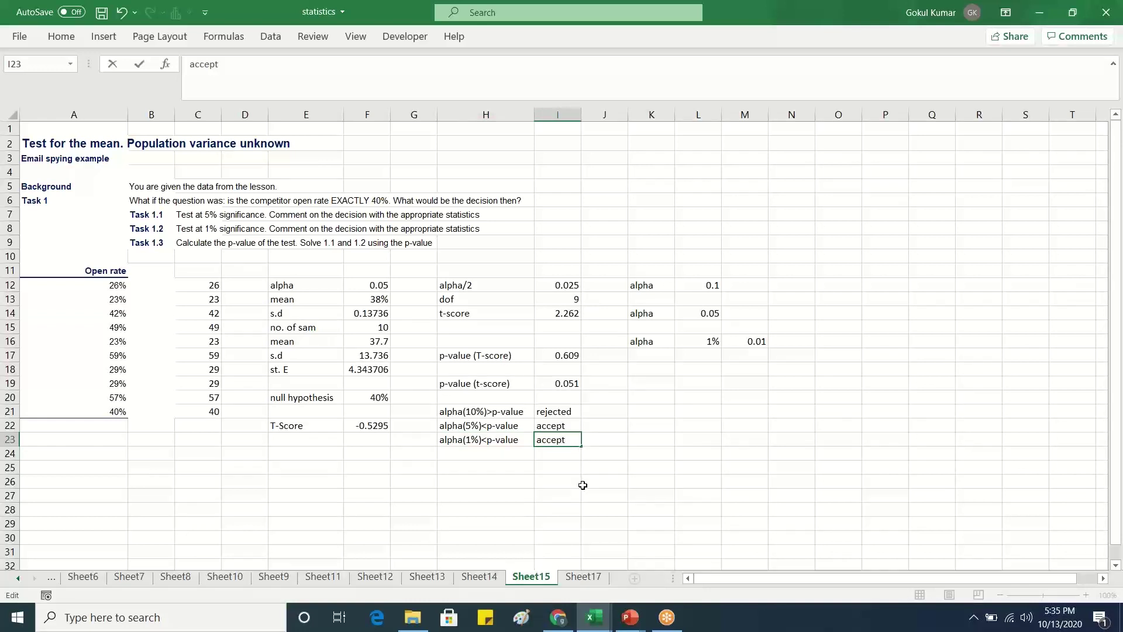
# Examine the three alpha levels in L12, L14 and L16 against the recorded decisions.
pyautogui.click(649, 497)
pyautogui.click(698, 316)
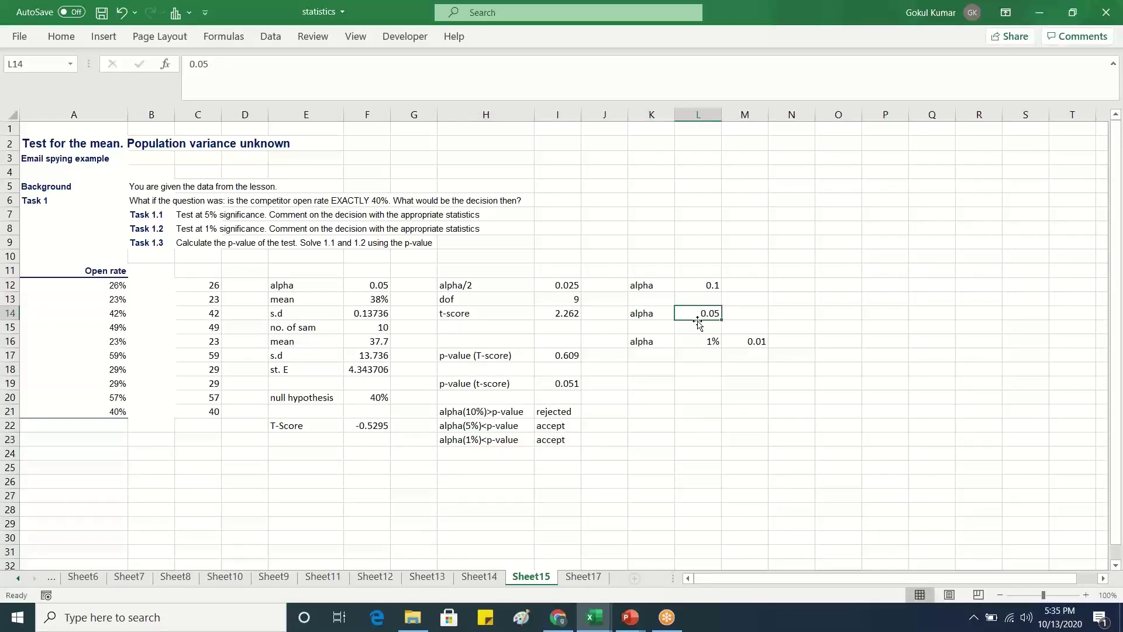
pyautogui.click(696, 341)
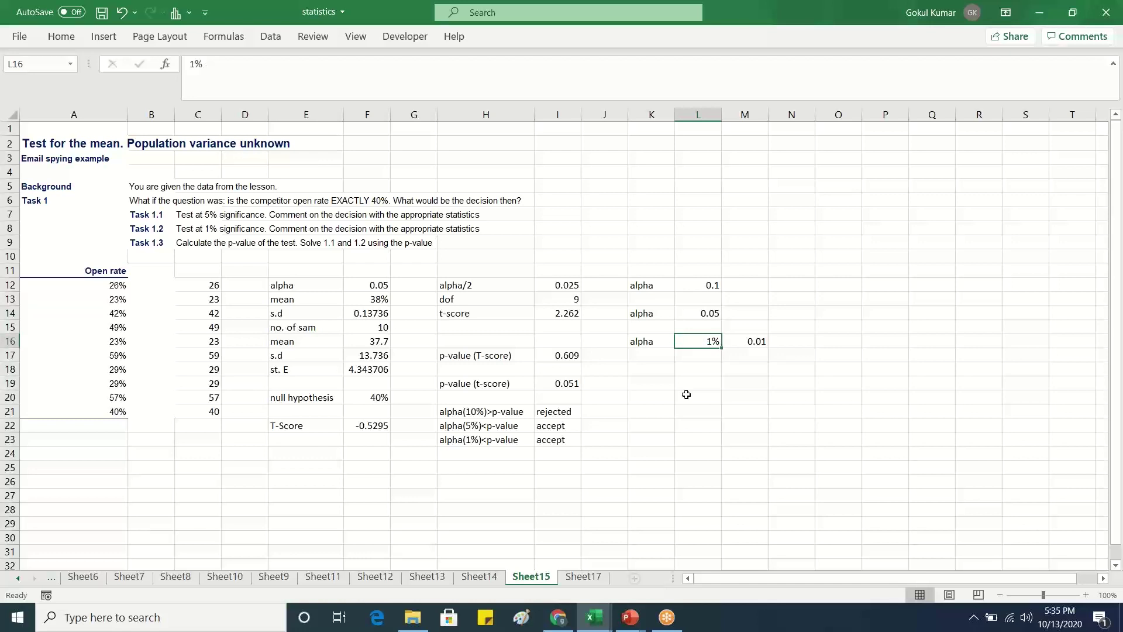
pyautogui.click(695, 282)
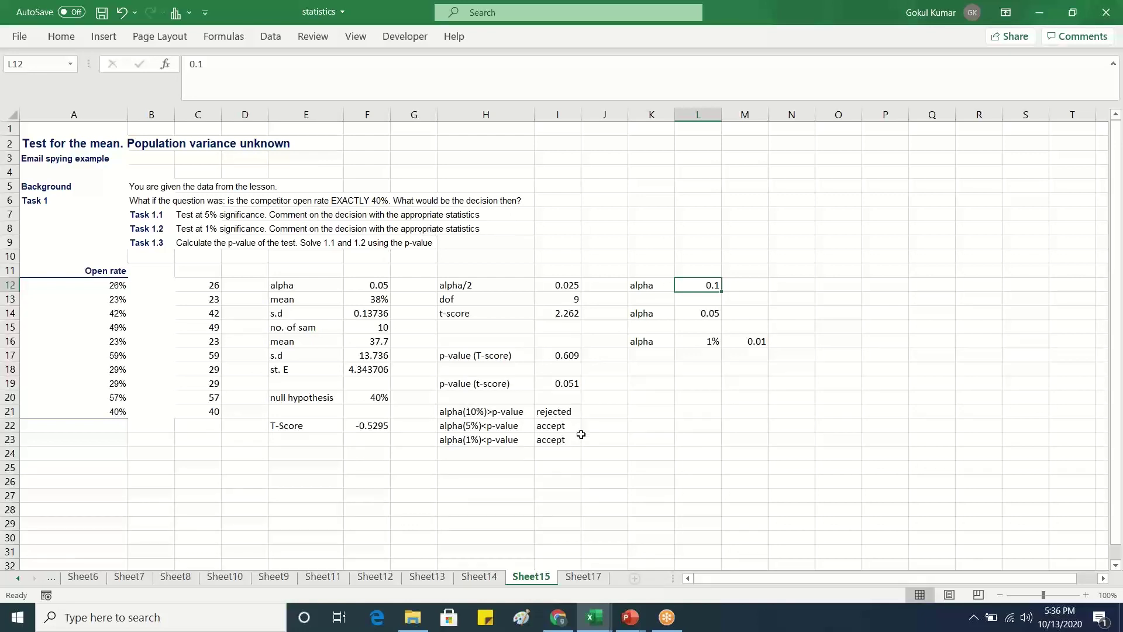
pyautogui.click(715, 344)
pyautogui.click(702, 328)
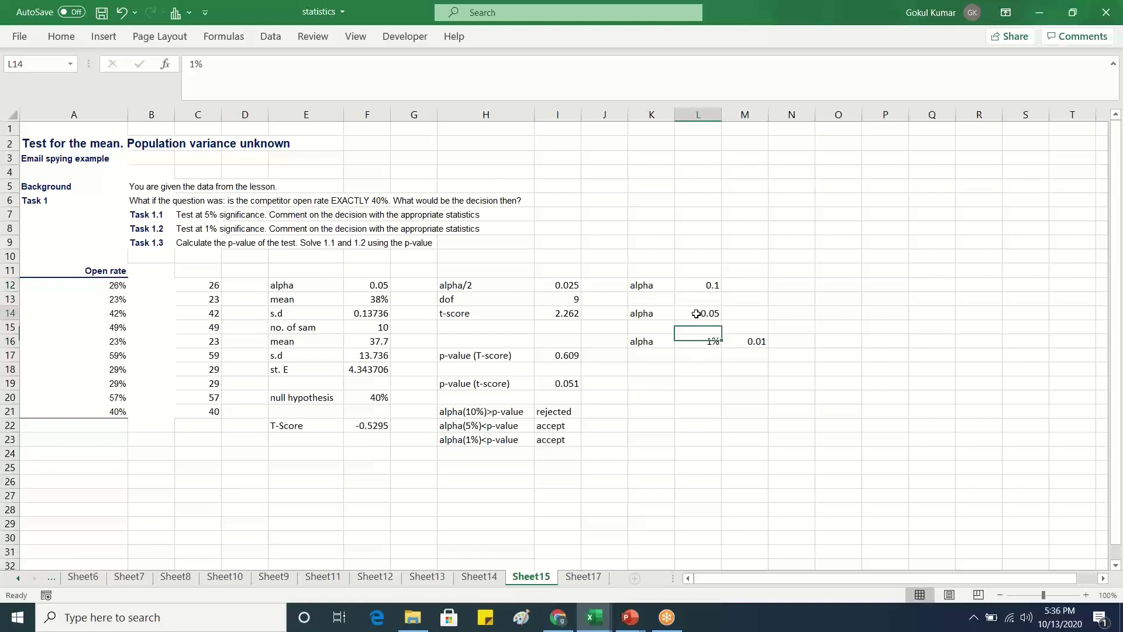
pyautogui.click(699, 313)
pyautogui.click(699, 355)
pyautogui.click(693, 328)
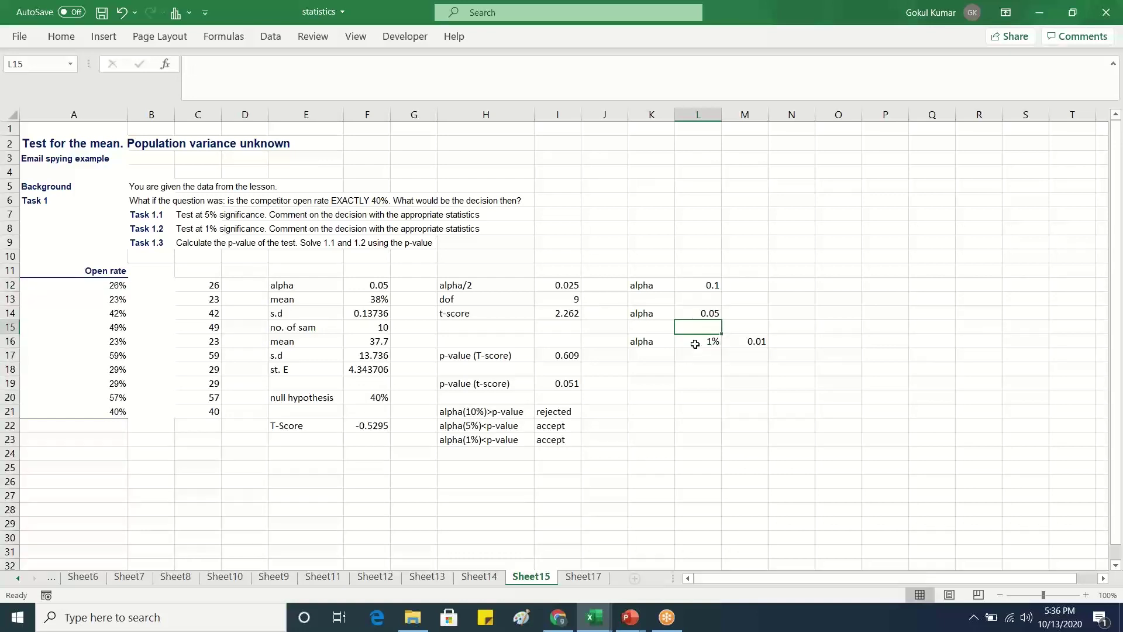
pyautogui.click(693, 343)
# Switch to the browser's P Value from T Score Calculator, recalculate at significance level .01, and return to the statistics workbook in Excel.
pyautogui.click(558, 617)
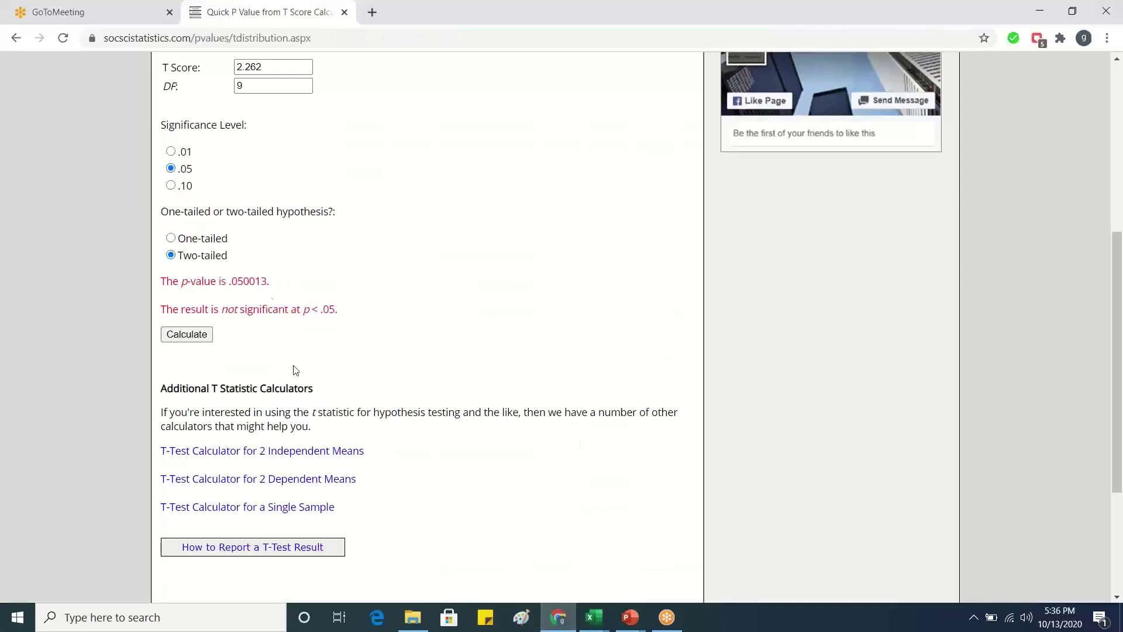
pyautogui.click(171, 151)
pyautogui.click(186, 339)
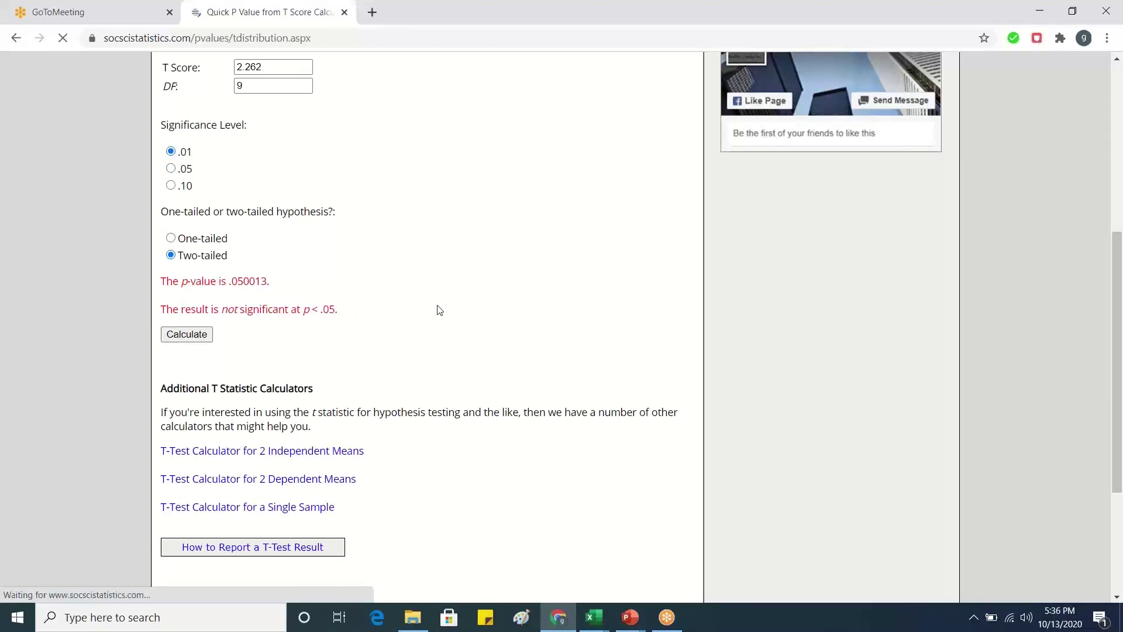
pyautogui.moveTo(1117, 218); pyautogui.dragTo(1120, 372)
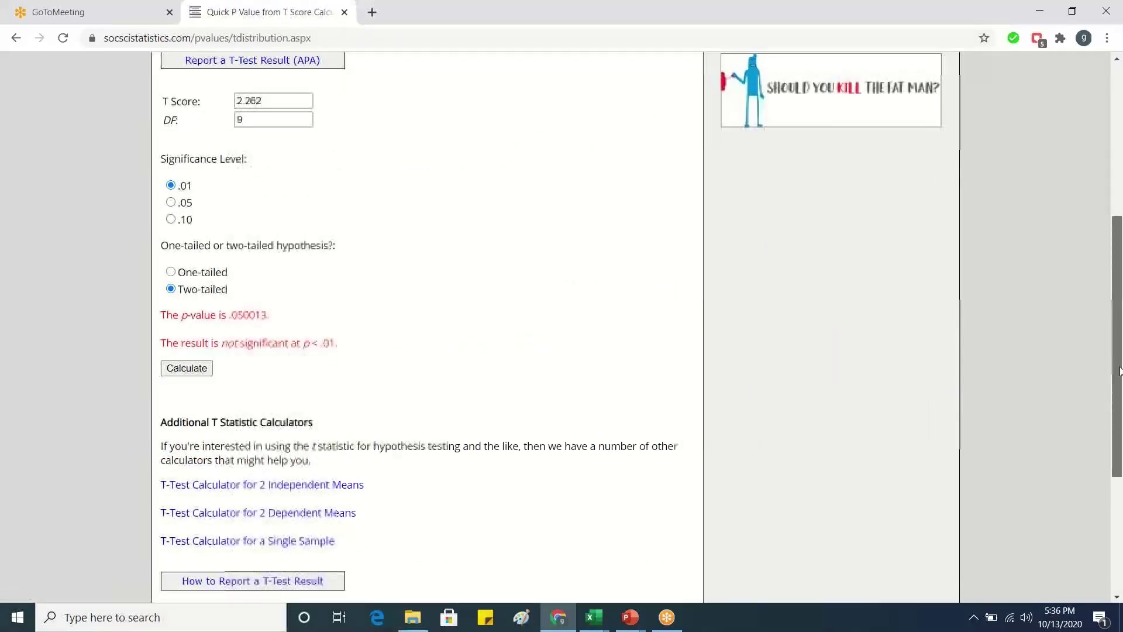
pyautogui.scroll(-1, 1120, 371)
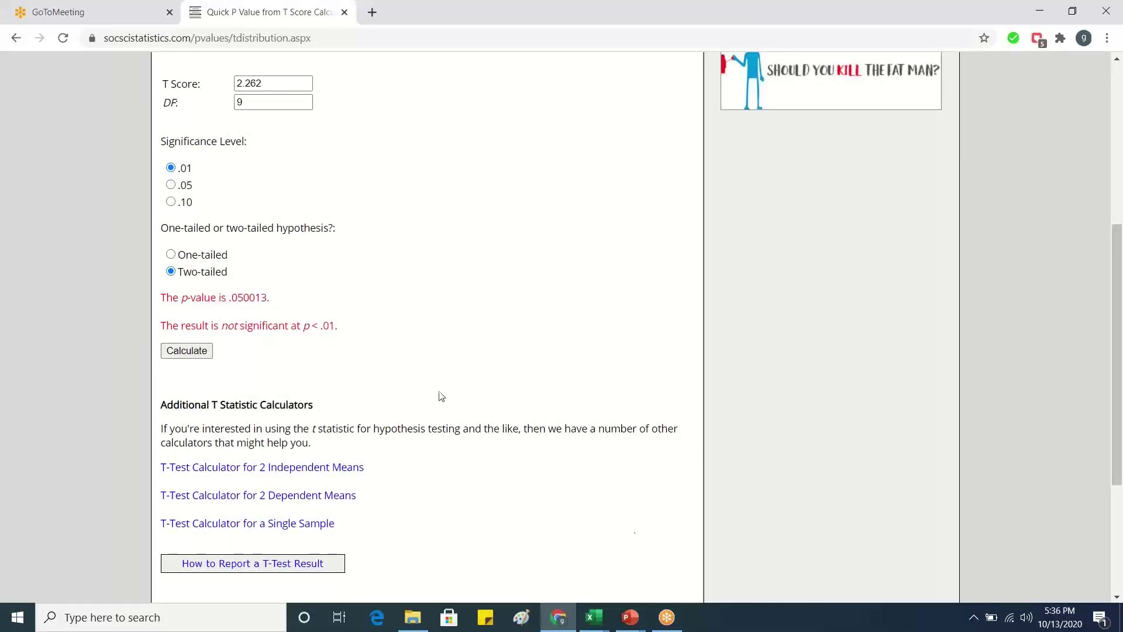
pyautogui.moveTo(593, 617)
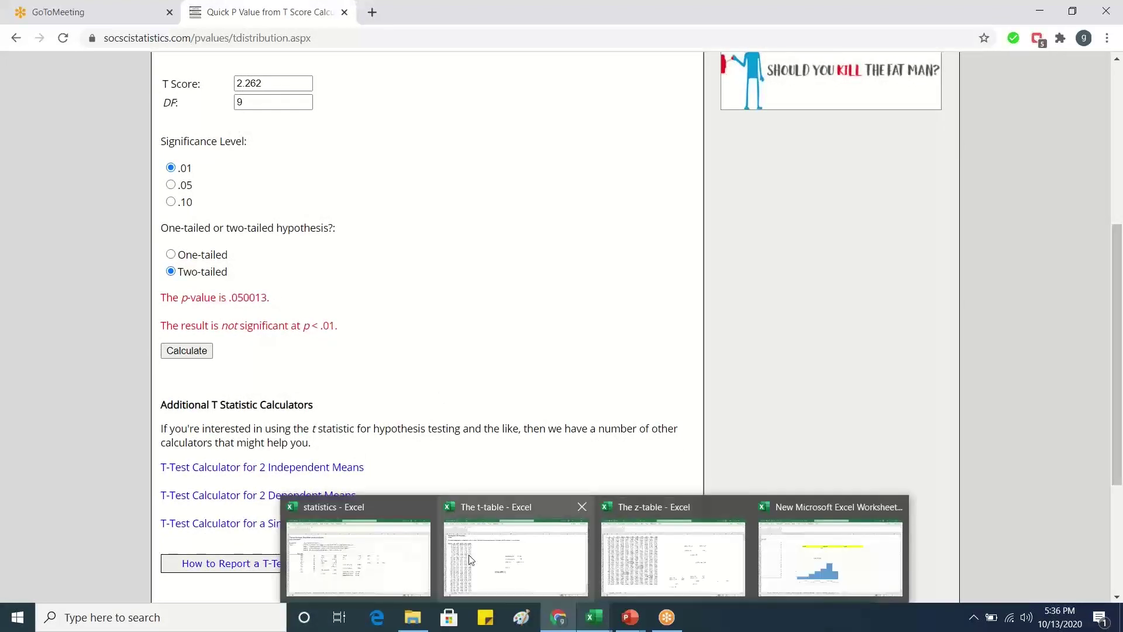
pyautogui.click(359, 561)
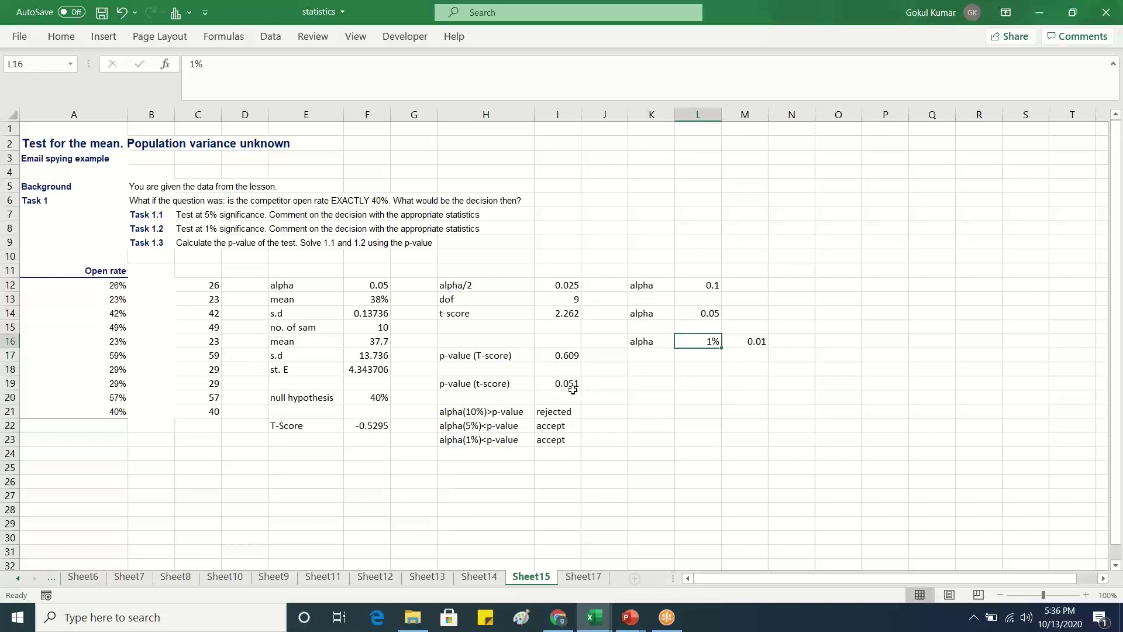
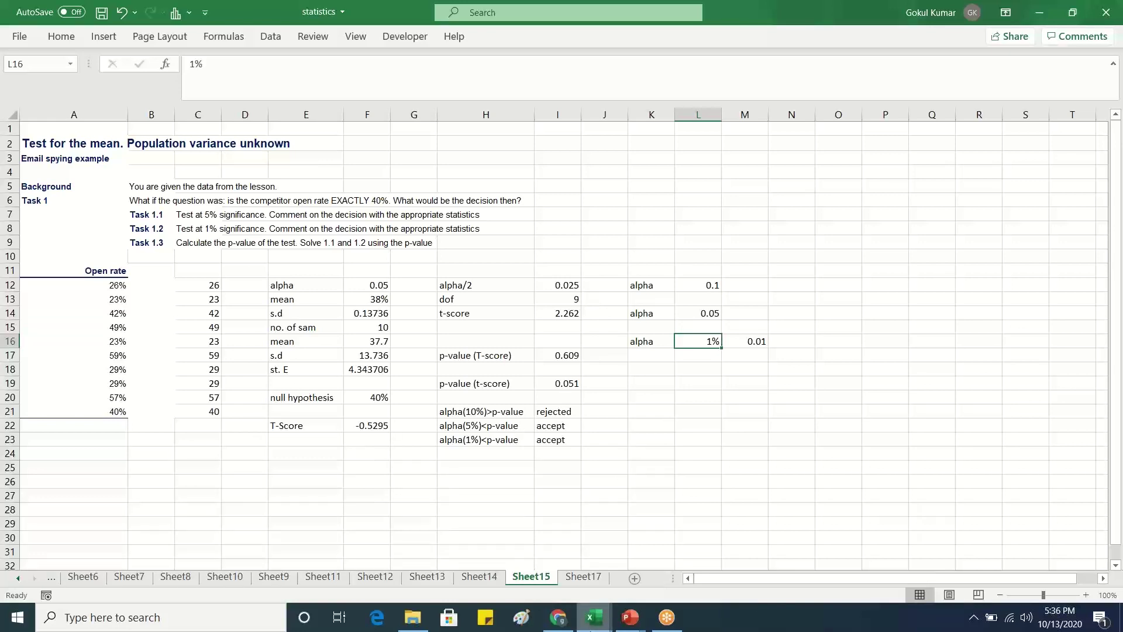
# Switch back to the browser calculator and calculate the two-tailed p-value for a T score of 0.609.
pyautogui.click(560, 626)
pyautogui.moveTo(289, 85); pyautogui.dragTo(182, 79)
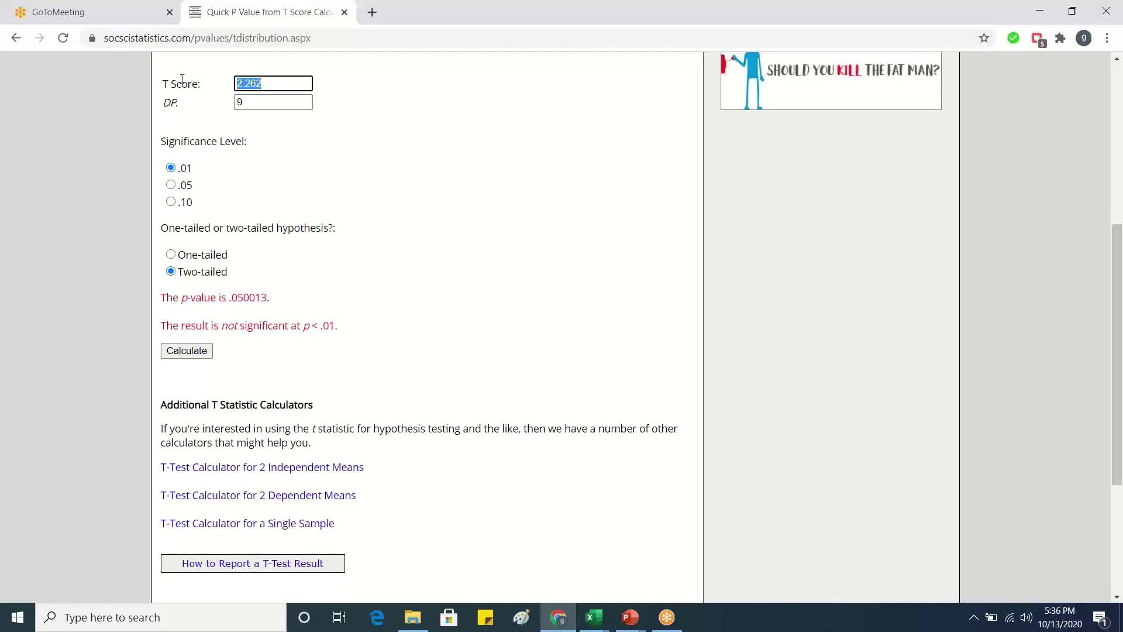
pyautogui.write('0.609')
pyautogui.press('Return')
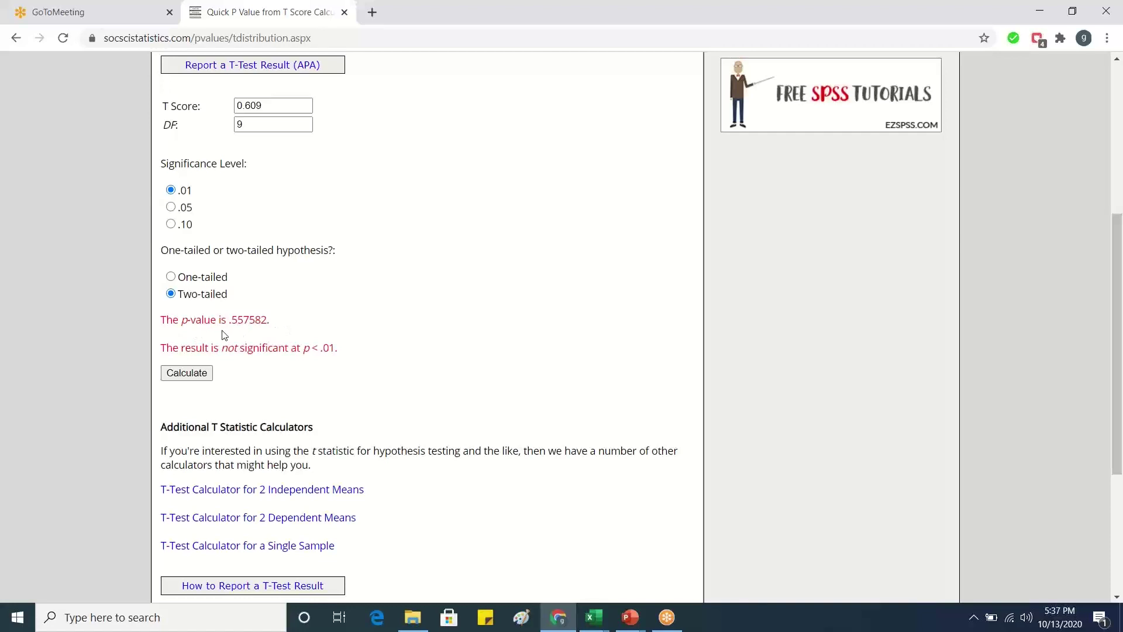
# Recalculate the result for T score 0.609 at significance levels .05 and .10.
pyautogui.click(170, 207)
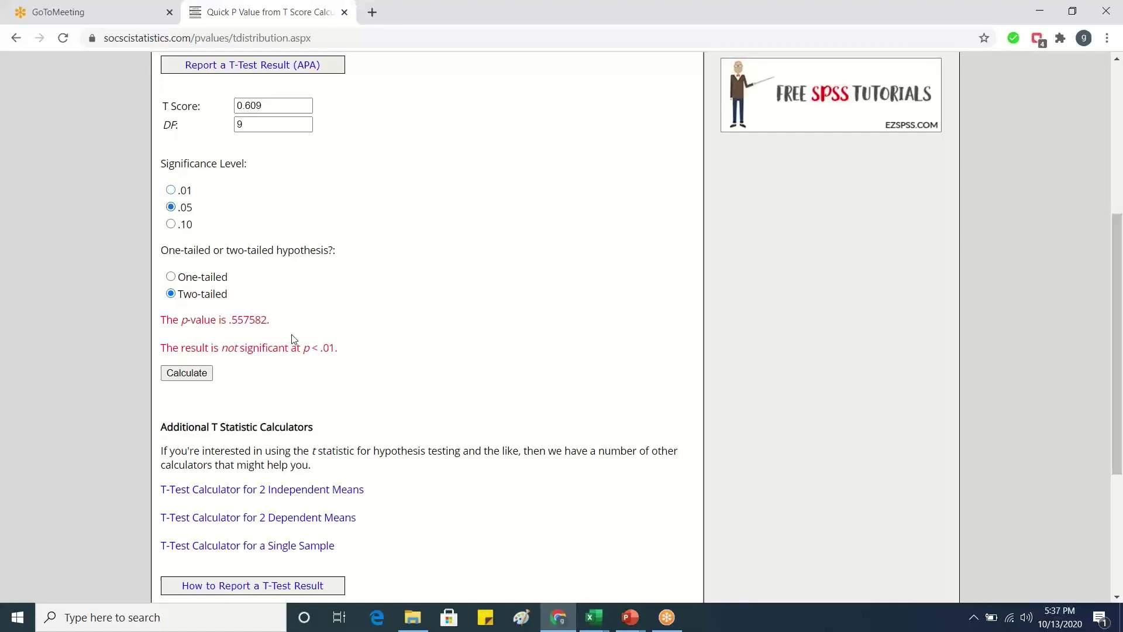
pyautogui.click(175, 375)
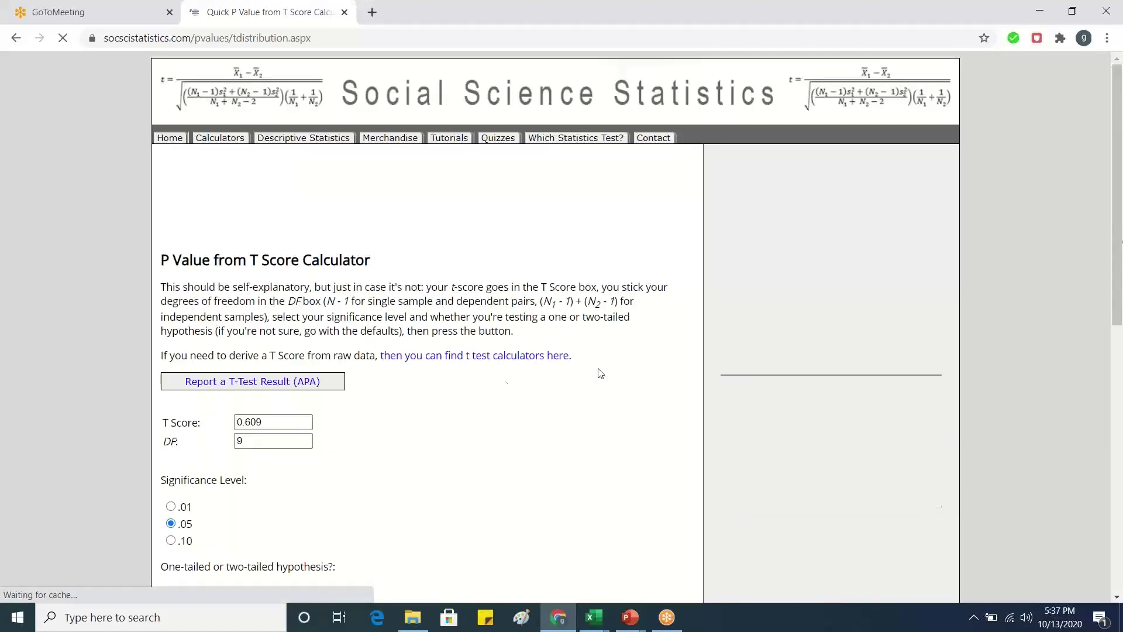
pyautogui.scroll(-4, 250, 381)
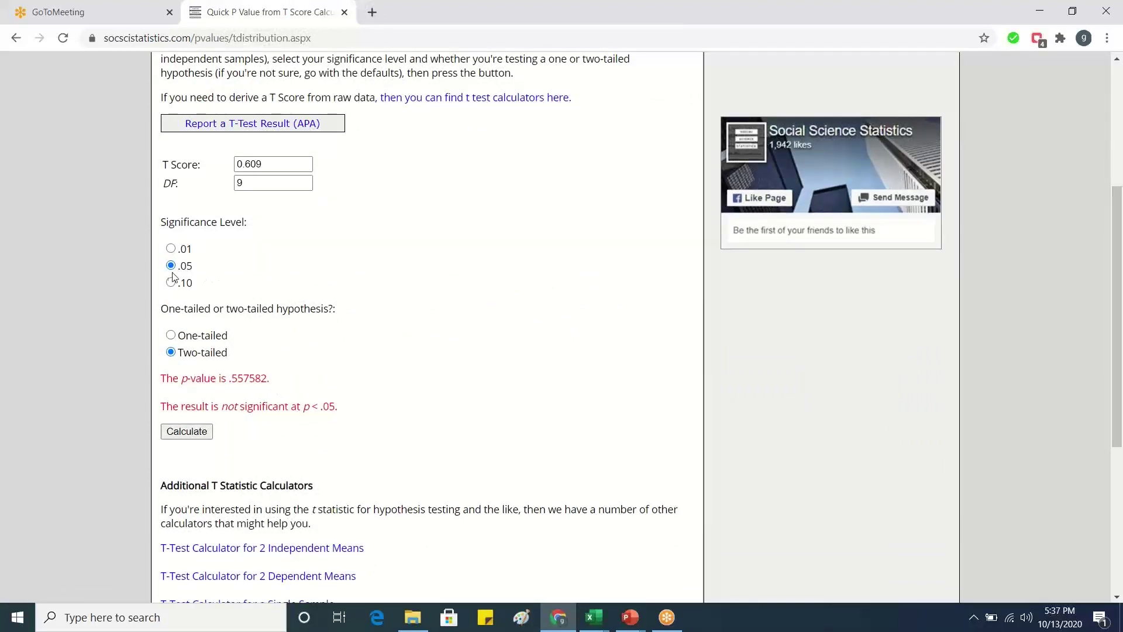
pyautogui.click(187, 431)
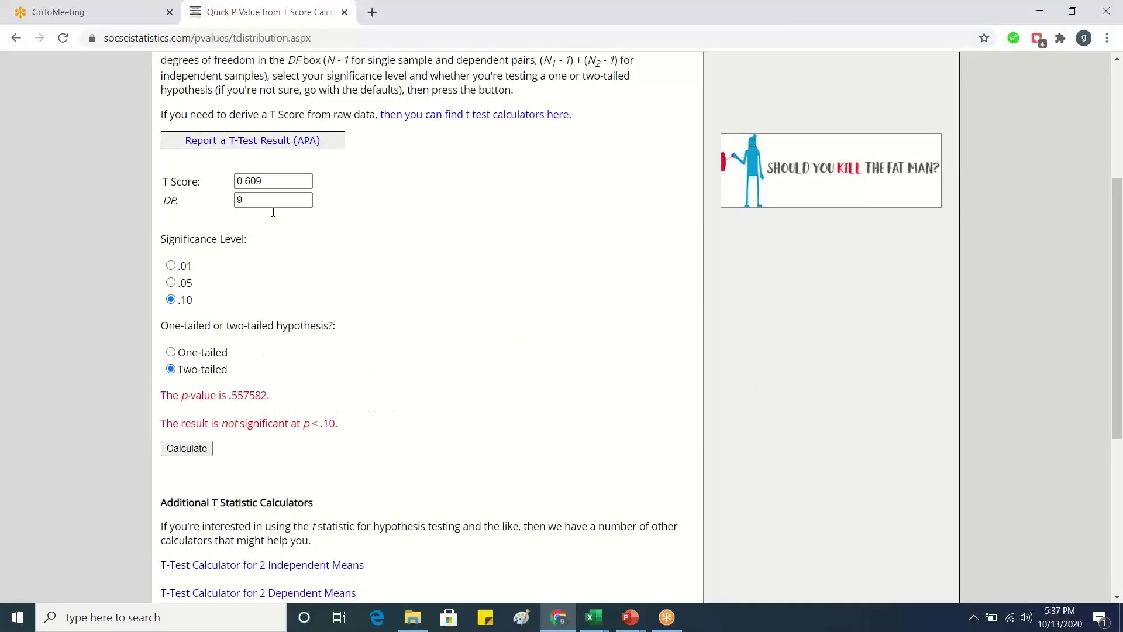
# Check the t-score in the statistics workbook and calculate the p-value for T score 2.262 in the browser calculator.
pyautogui.moveTo(268, 181); pyautogui.dragTo(237, 181)
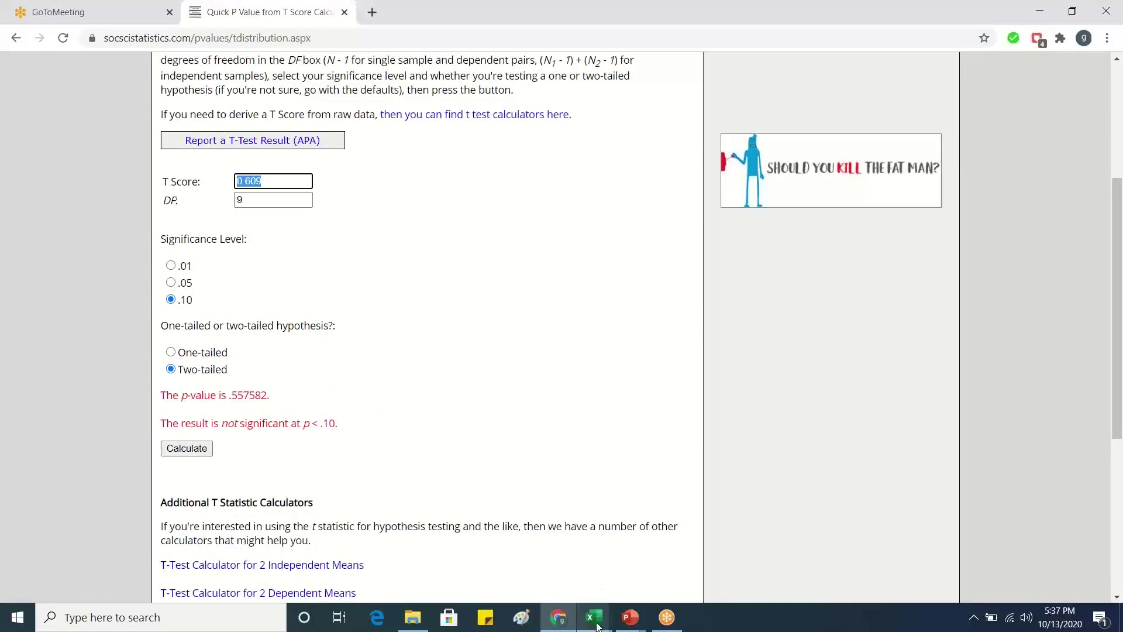
pyautogui.moveTo(594, 617)
pyautogui.click(363, 534)
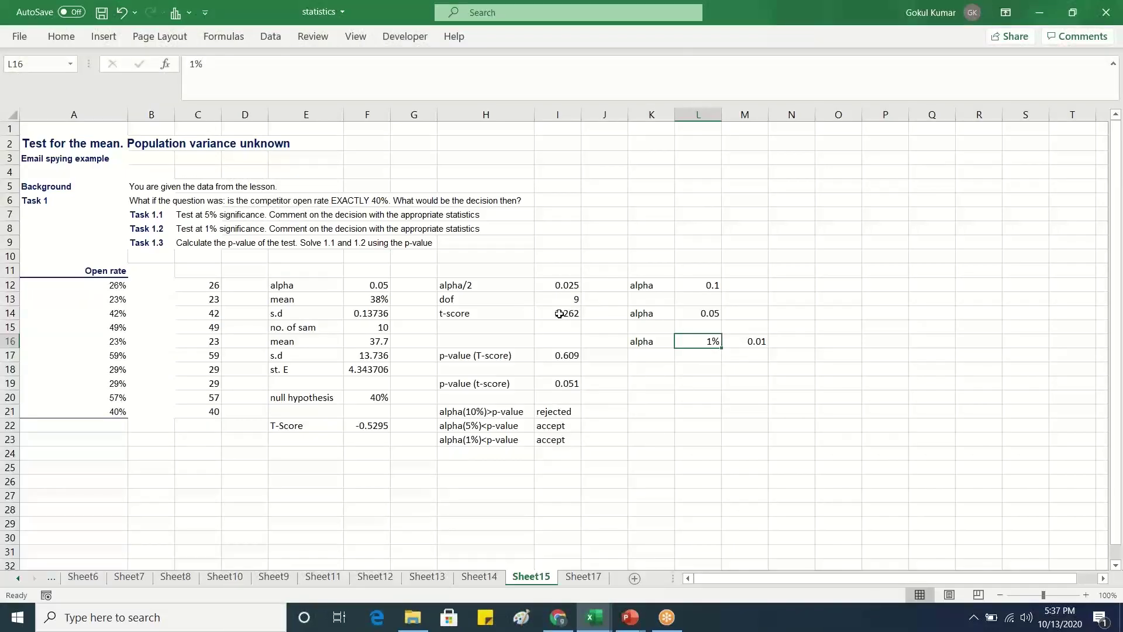
pyautogui.click(559, 617)
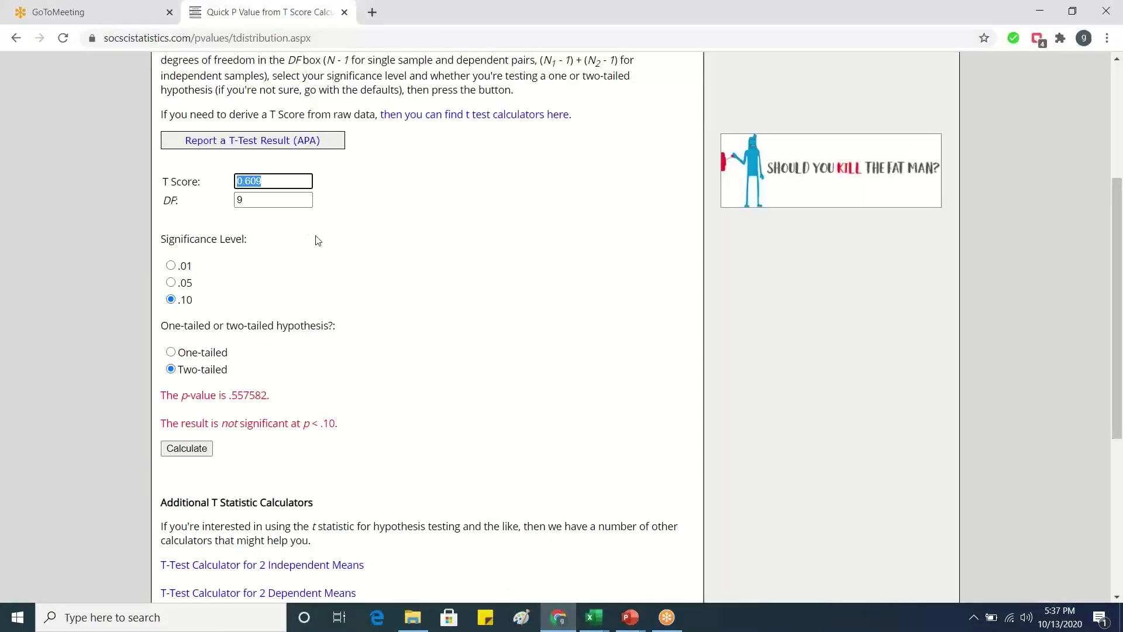
pyautogui.write('2.262')
pyautogui.click(183, 448)
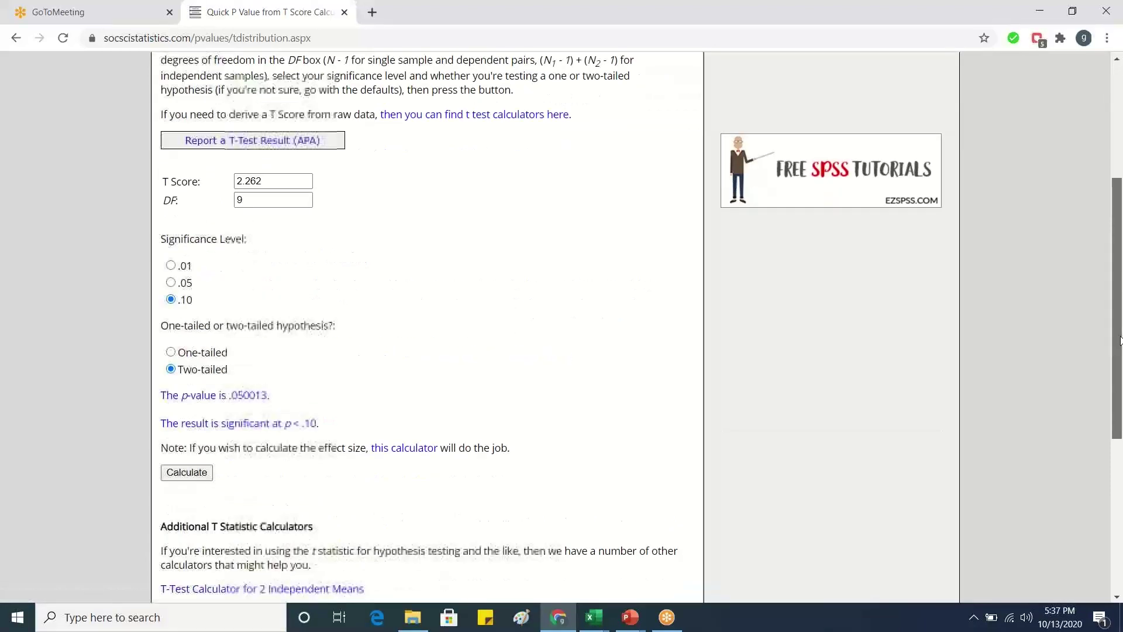
# Highlight the p-value line in the calculator's result to examine it against the .10 significance level.
pyautogui.moveTo(163, 381); pyautogui.dragTo(311, 381)
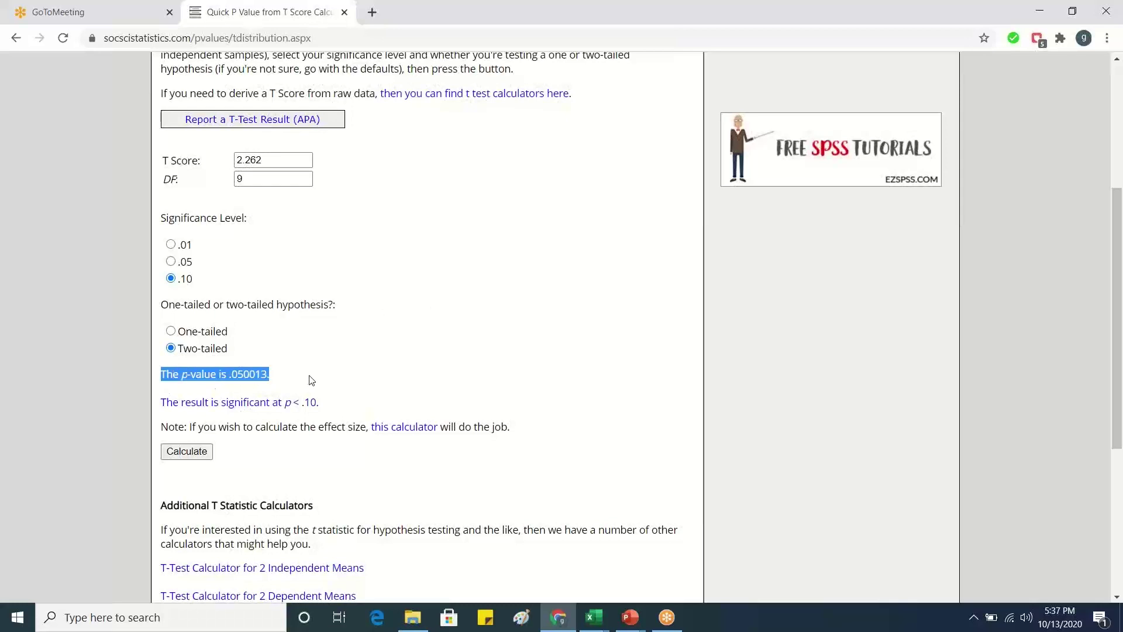
pyautogui.click(369, 378)
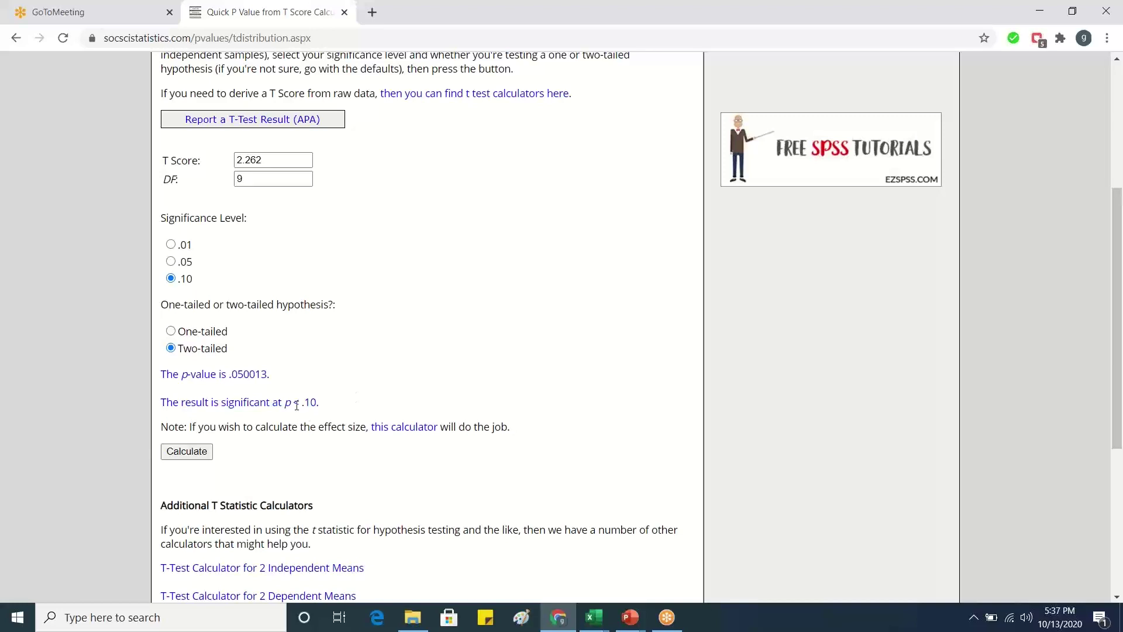
pyautogui.moveTo(158, 380); pyautogui.dragTo(279, 369)
pyautogui.click(313, 383)
pyautogui.moveTo(158, 376); pyautogui.dragTo(351, 371)
pyautogui.click(351, 371)
# Compare the 10% decision in I21 of the statistics workbook with the p-value line in the browser calculator.
pyautogui.moveTo(594, 617)
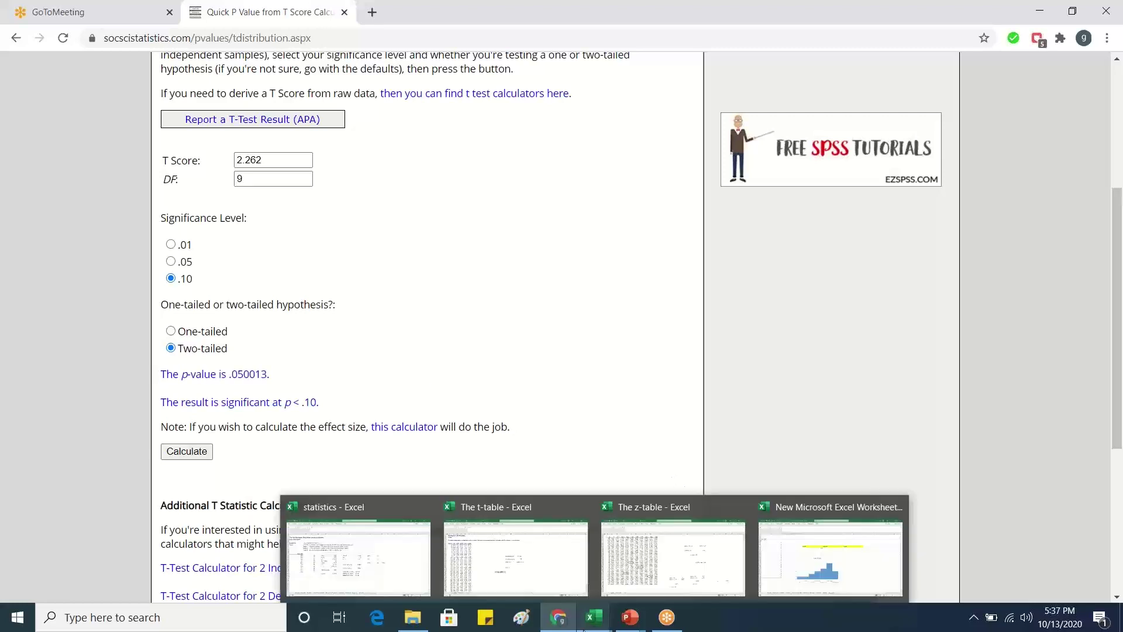
pyautogui.click(355, 572)
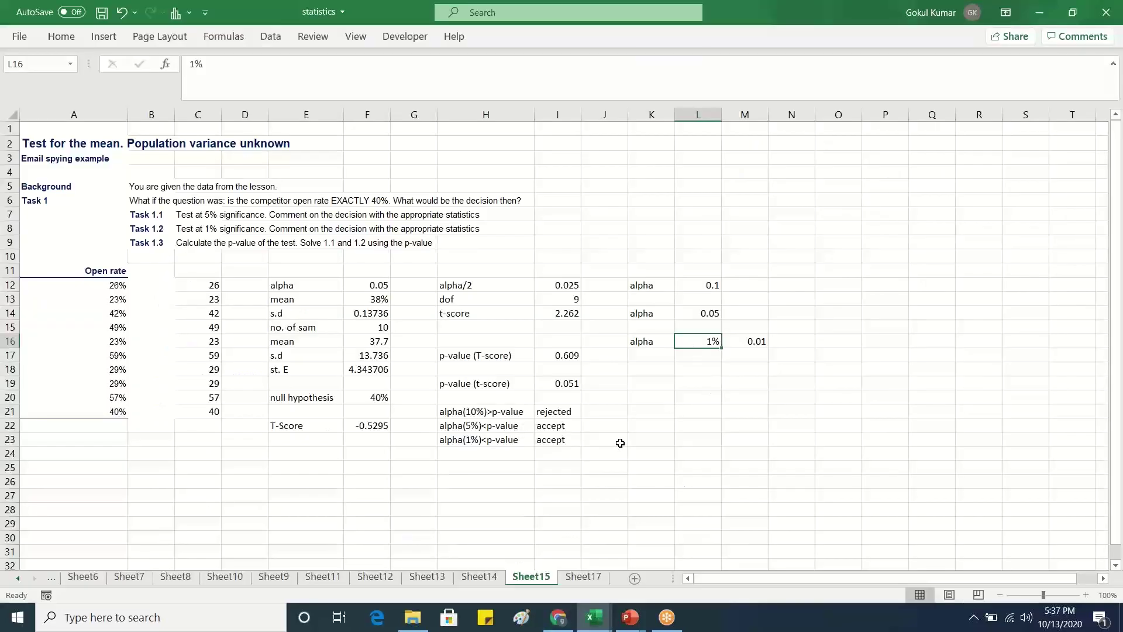
pyautogui.click(566, 444)
pyautogui.click(558, 412)
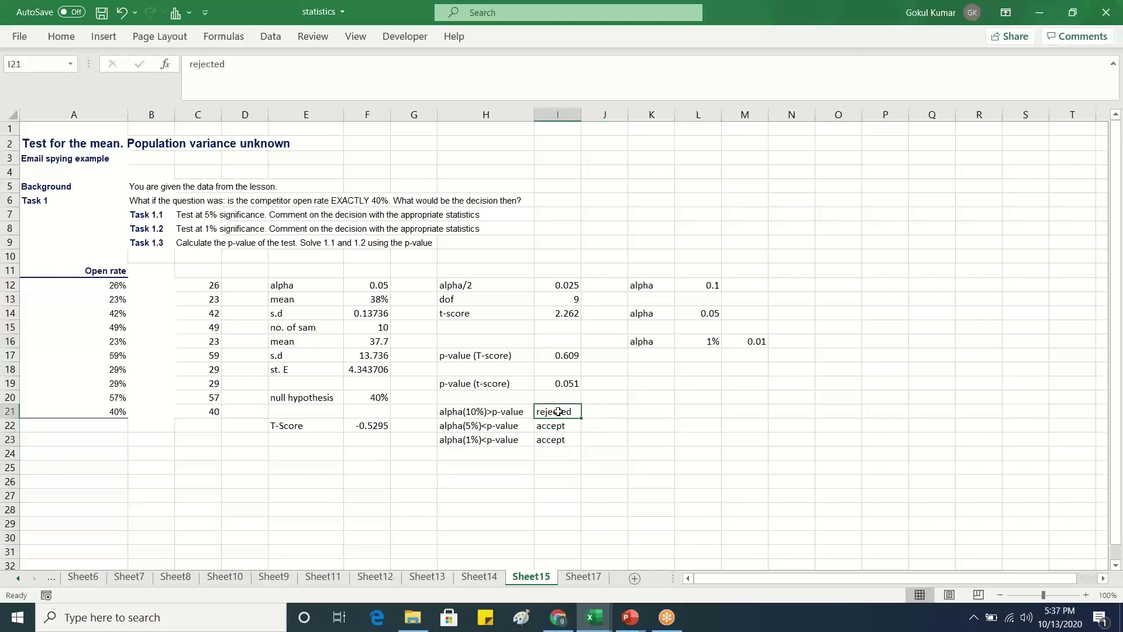
pyautogui.click(558, 617)
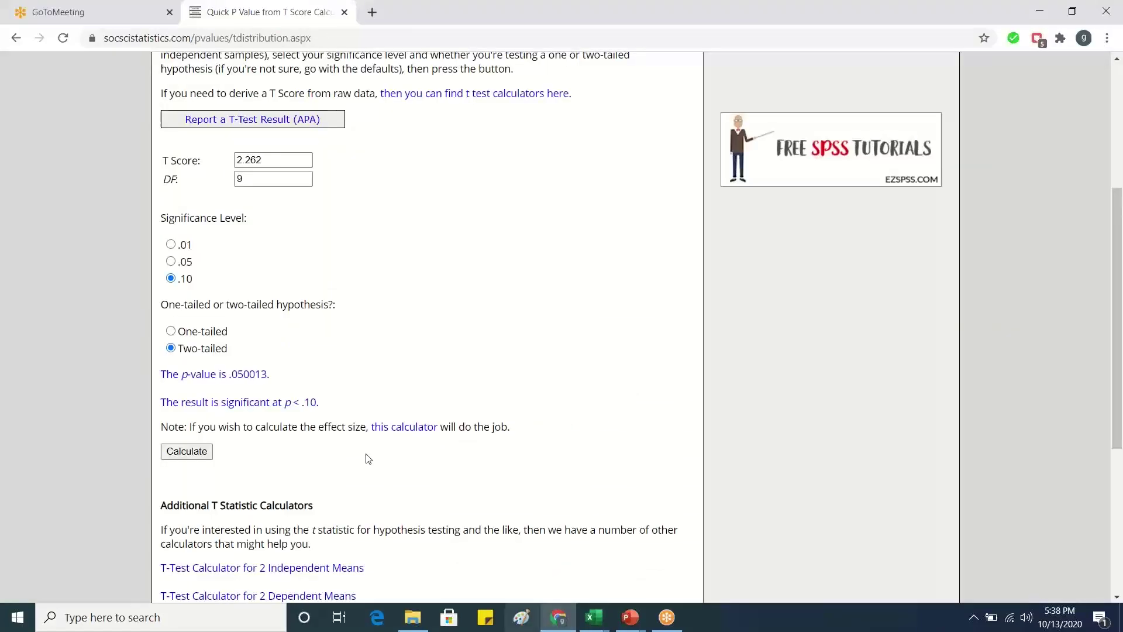
pyautogui.moveTo(162, 373); pyautogui.dragTo(273, 388)
pyautogui.click(295, 382)
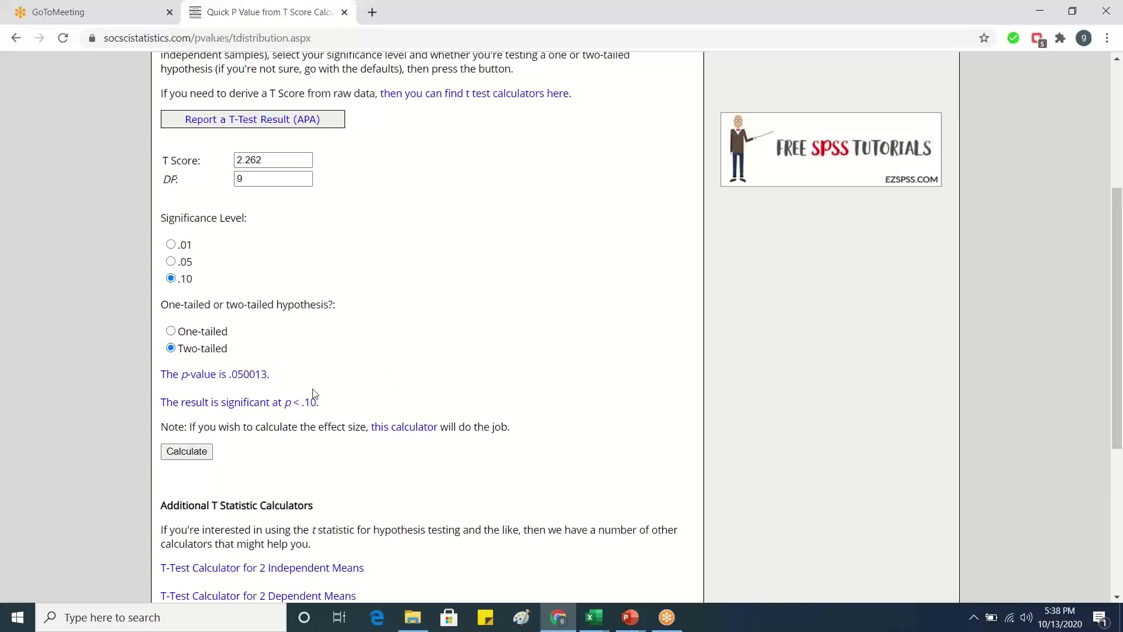
# Recalculate the T score 2.262 result at significance level .01 and examine the significance statement.
pyautogui.click(294, 160)
pyautogui.click(172, 246)
pyautogui.click(187, 451)
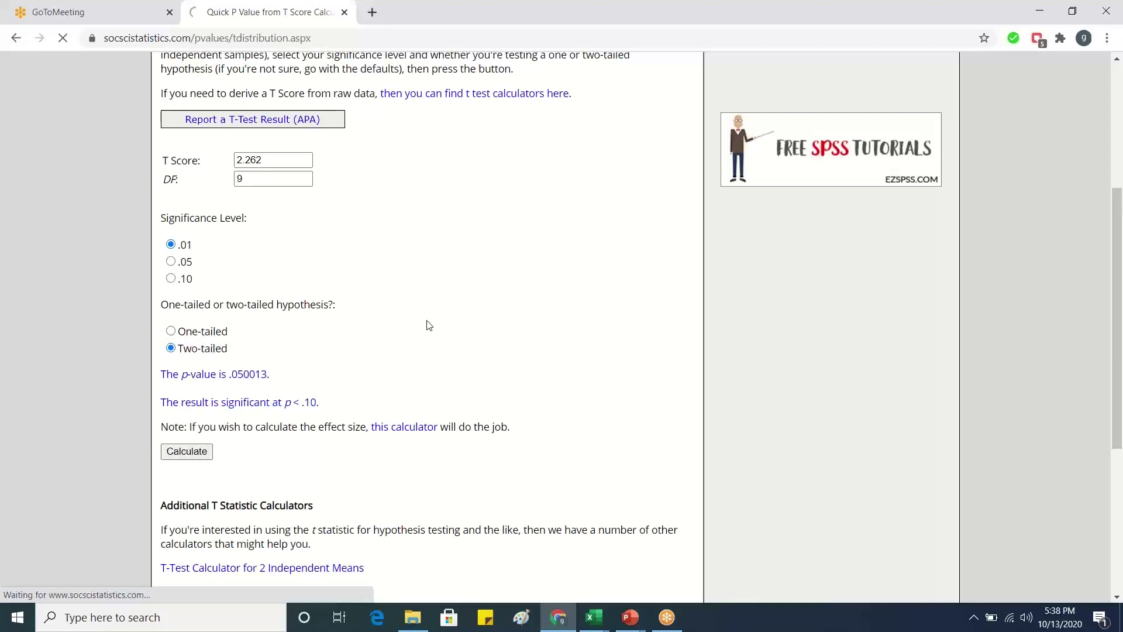
pyautogui.scroll(-6, 303, 380)
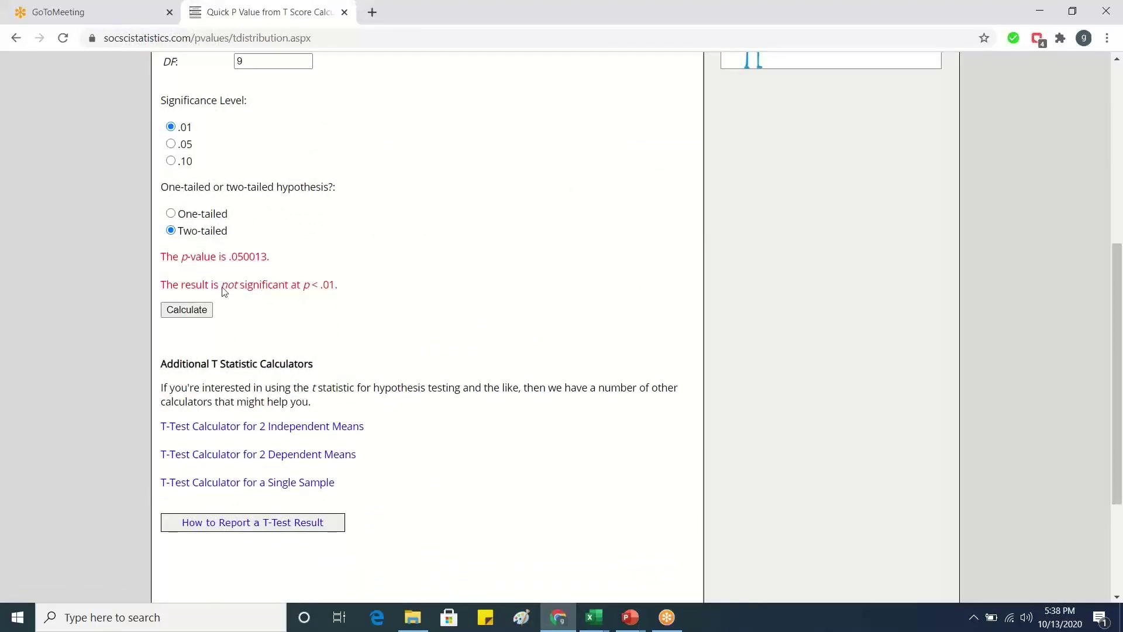
pyautogui.moveTo(224, 291)
pyautogui.mouseDown()
pyautogui.moveTo(251, 286)
pyautogui.moveTo(222, 287)
pyautogui.moveTo(239, 288)
pyautogui.mouseUp()
pyautogui.click(289, 309)
# Recalculate the T score 2.262 result at significance level .05 and highlight a word in the significance statement.
pyautogui.click(170, 144)
pyautogui.click(179, 314)
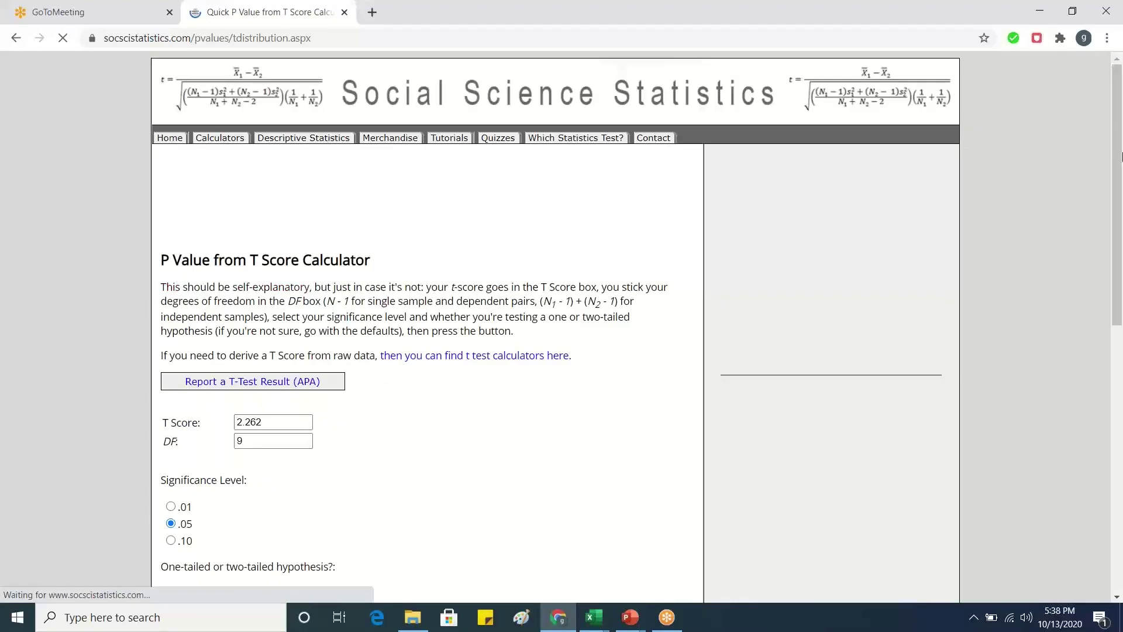
pyautogui.moveTo(1117, 160); pyautogui.dragTo(1119, 332)
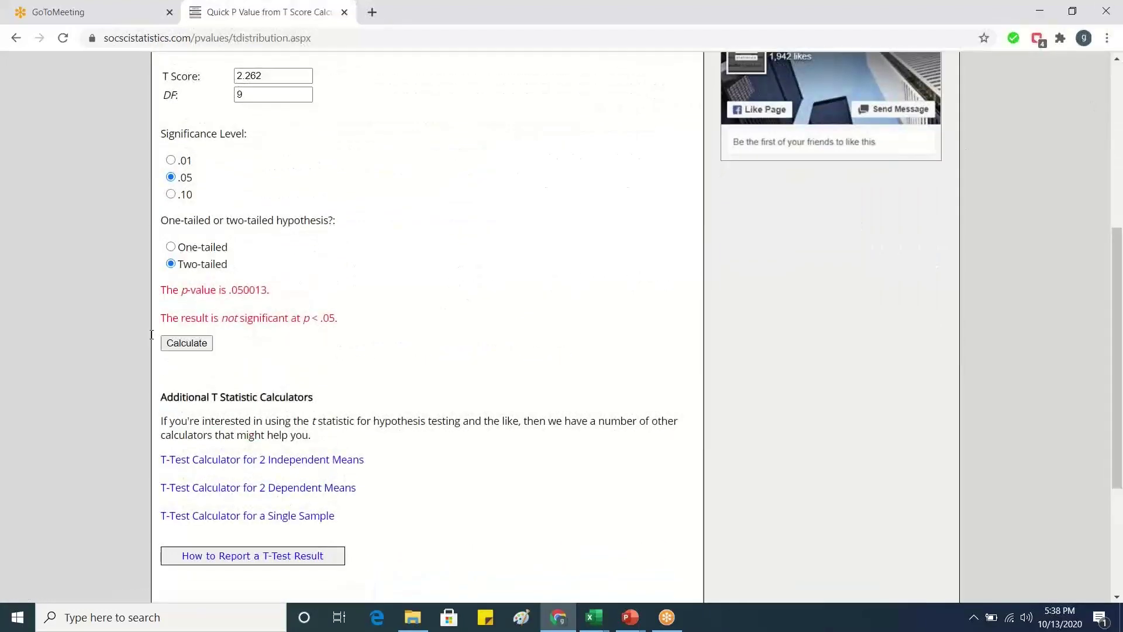
pyautogui.doubleClick(228, 319)
# Recalculate the T score 2.262 result at significance level .01 and bring the result into view.
pyautogui.click(171, 160)
pyautogui.click(204, 343)
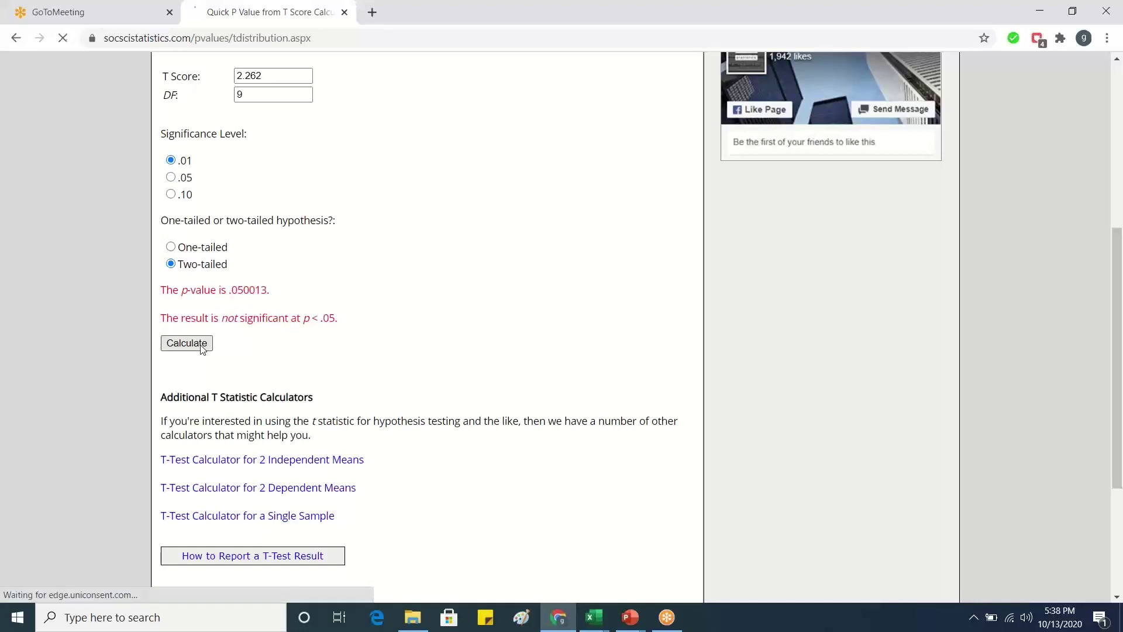
pyautogui.moveTo(1121, 133); pyautogui.dragTo(1121, 282)
# Recalculate the two-tailed T score 2.262 result at significance level .10 and highlight the significance statement to examine it.
pyautogui.click(170, 229)
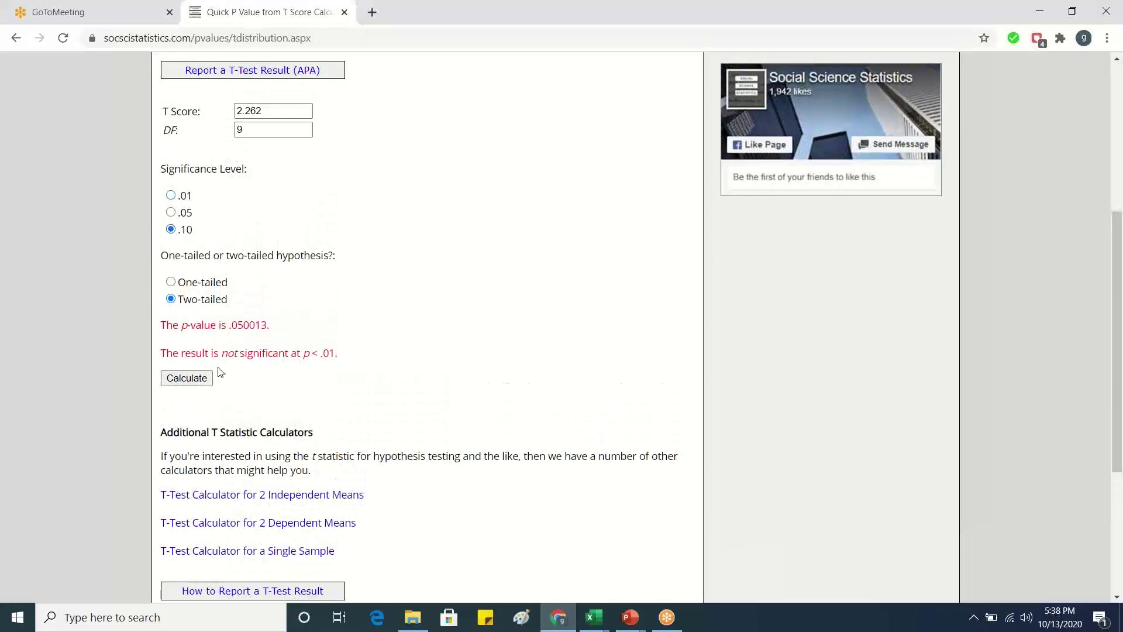
pyautogui.click(196, 378)
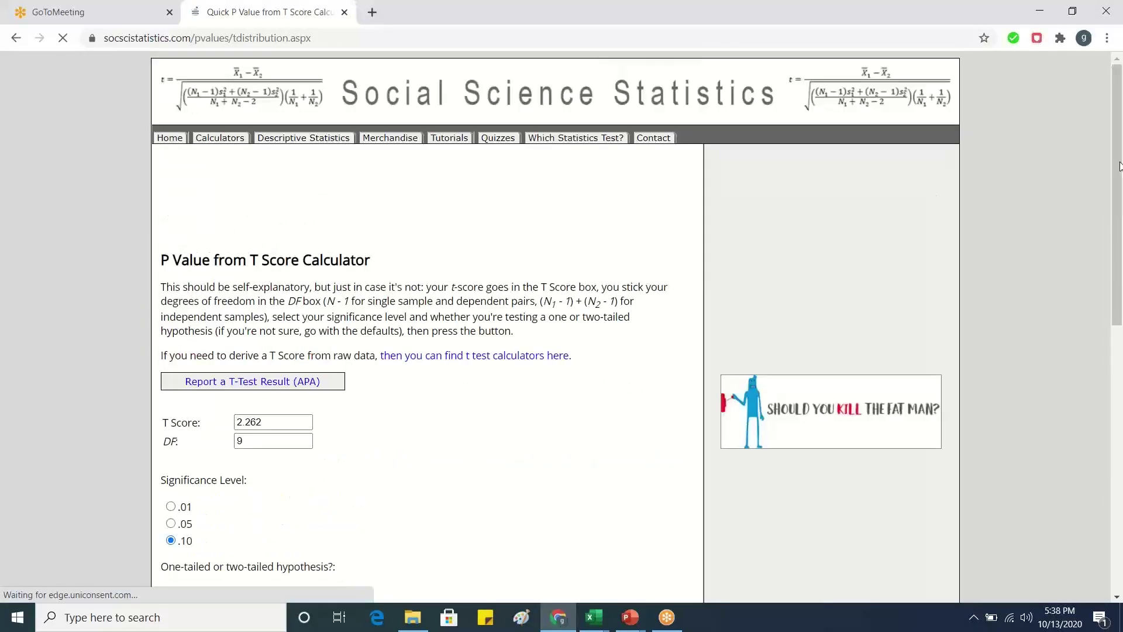
pyautogui.scroll(-5, 253, 318)
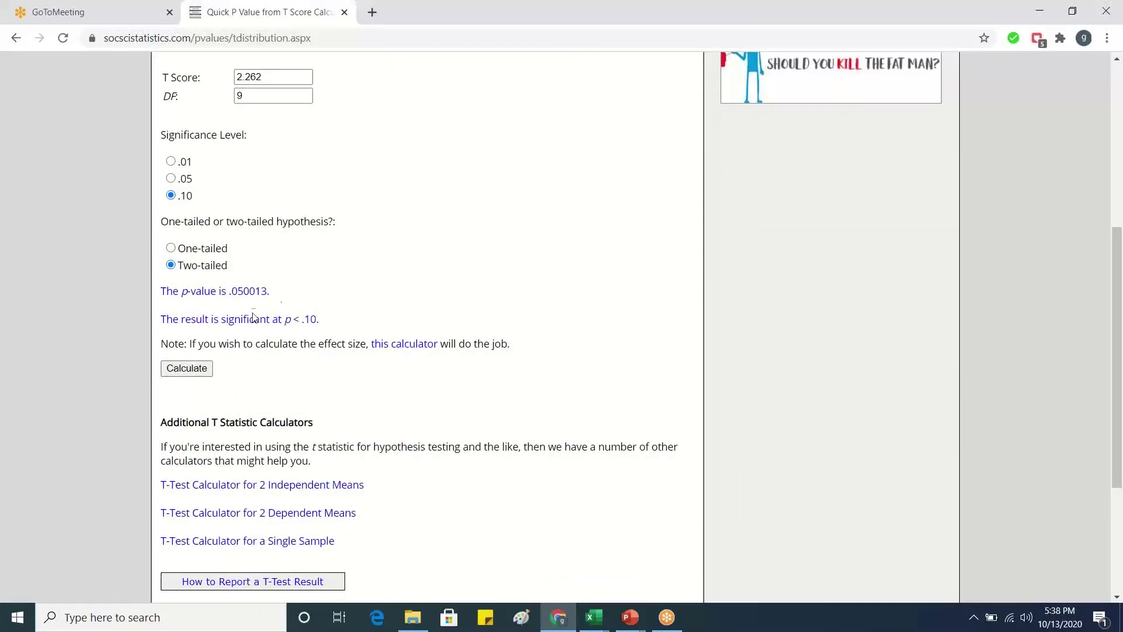
pyautogui.moveTo(219, 320); pyautogui.dragTo(277, 322)
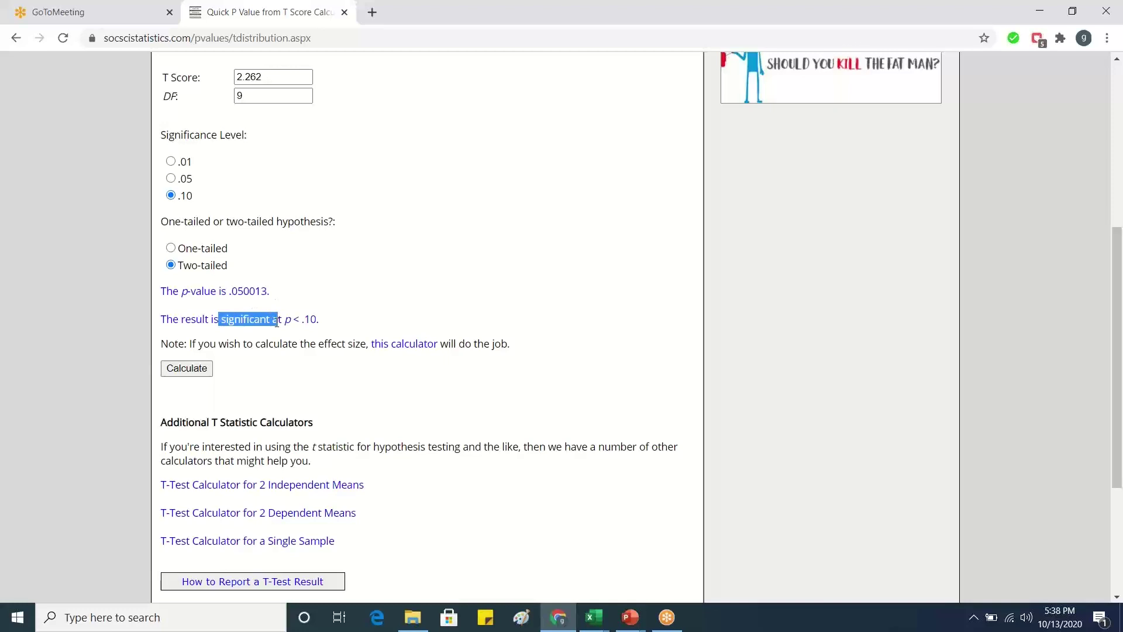
pyautogui.click(455, 307)
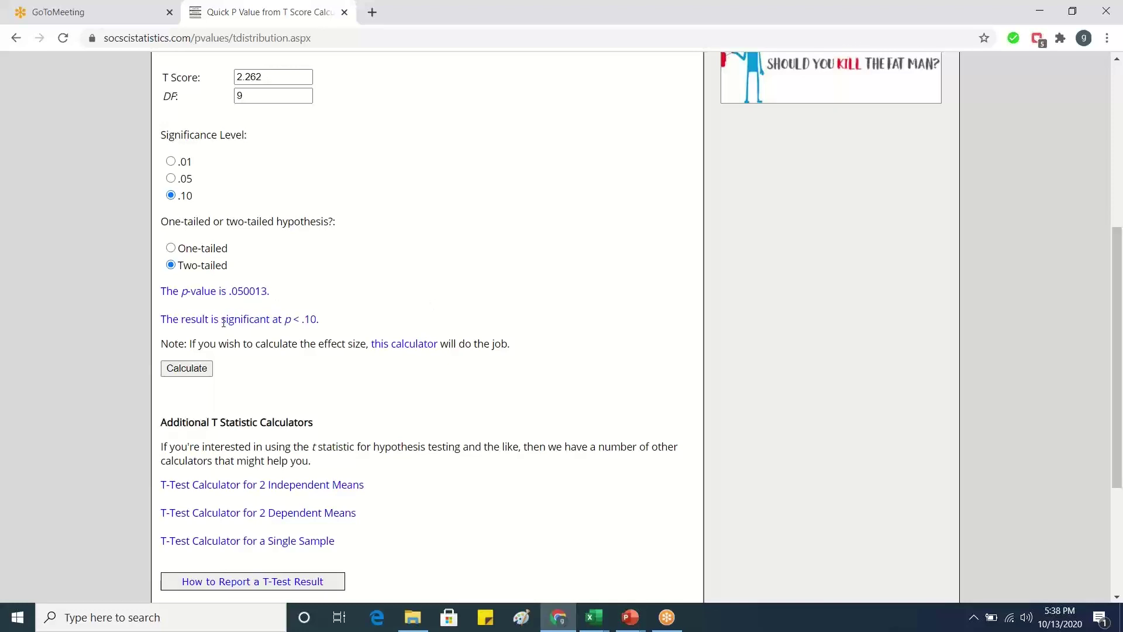
pyautogui.moveTo(223, 322); pyautogui.dragTo(276, 325)
pyautogui.moveTo(229, 268); pyautogui.dragTo(206, 243)
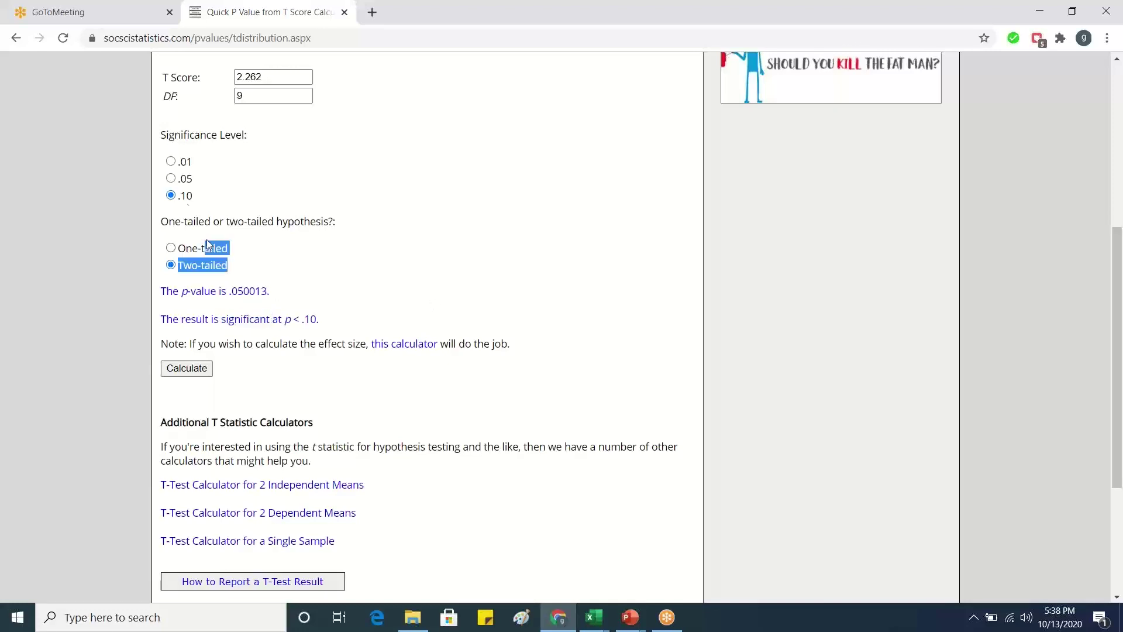
pyautogui.click(223, 201)
# Switch to the statistics workbook in Excel and review the 10%, 5% and 1% decisions on Sheet15.
pyautogui.moveTo(595, 618)
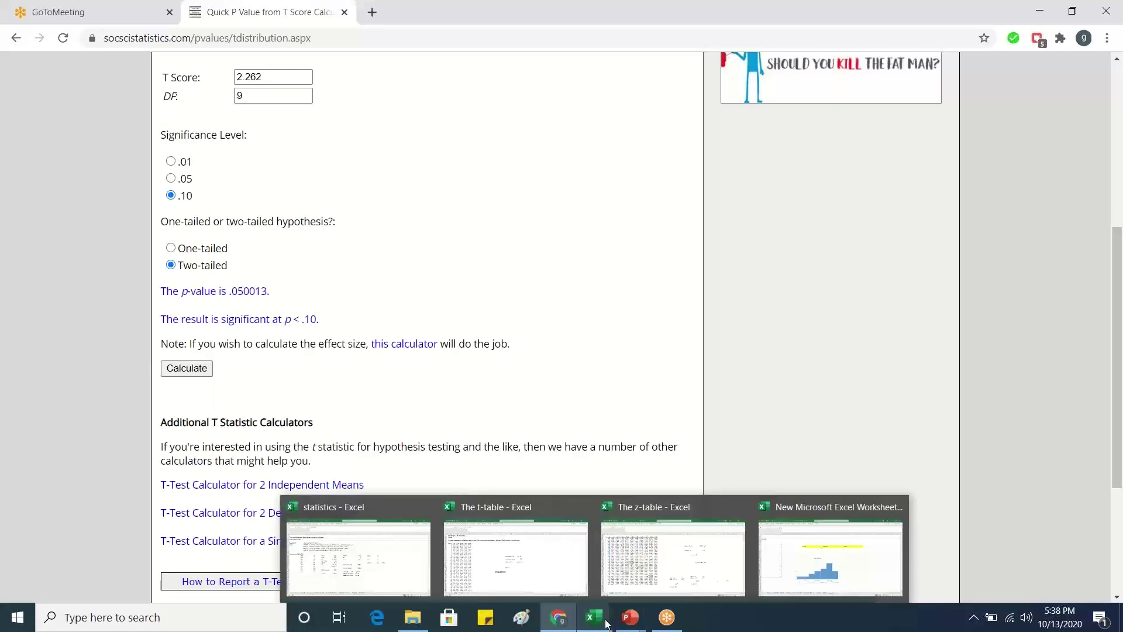
pyautogui.click(376, 569)
pyautogui.click(716, 396)
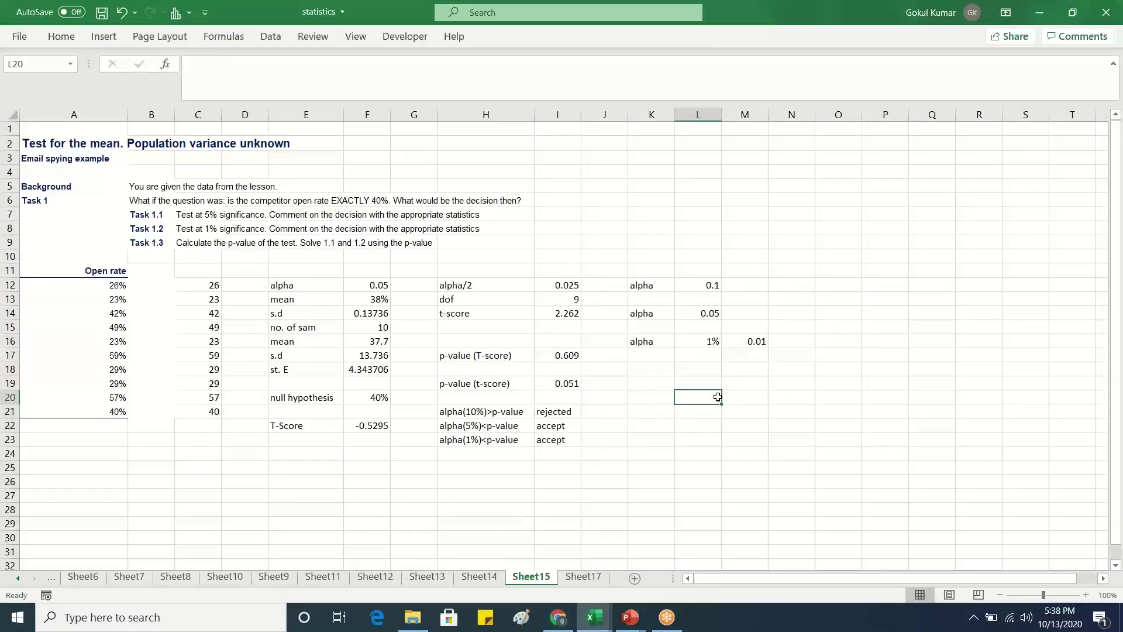
pyautogui.click(617, 375)
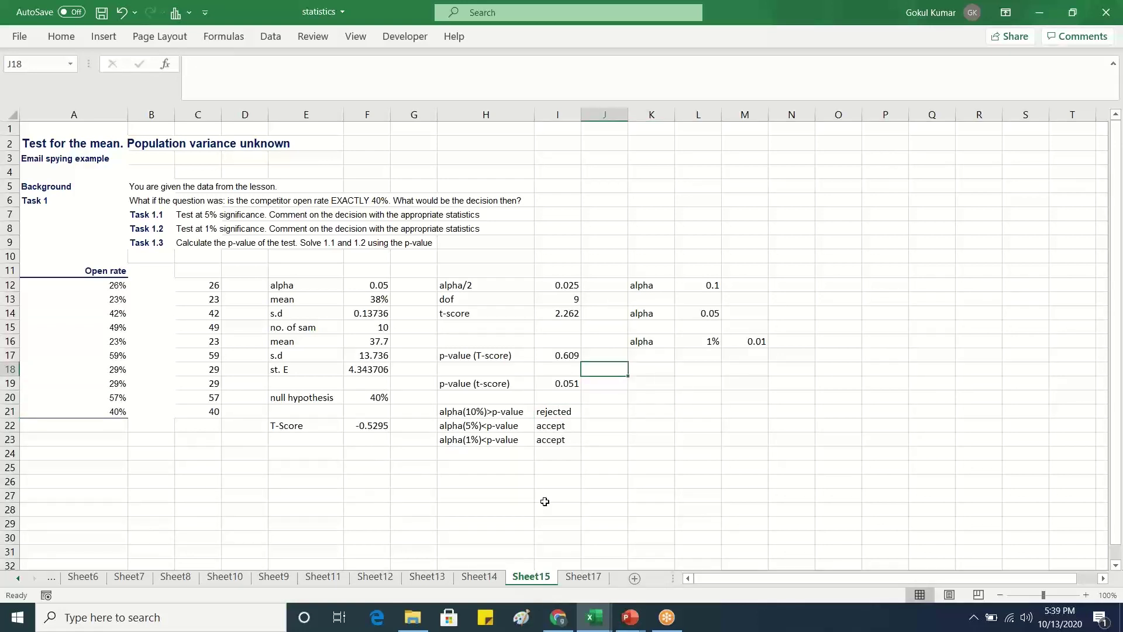
pyautogui.click(567, 444)
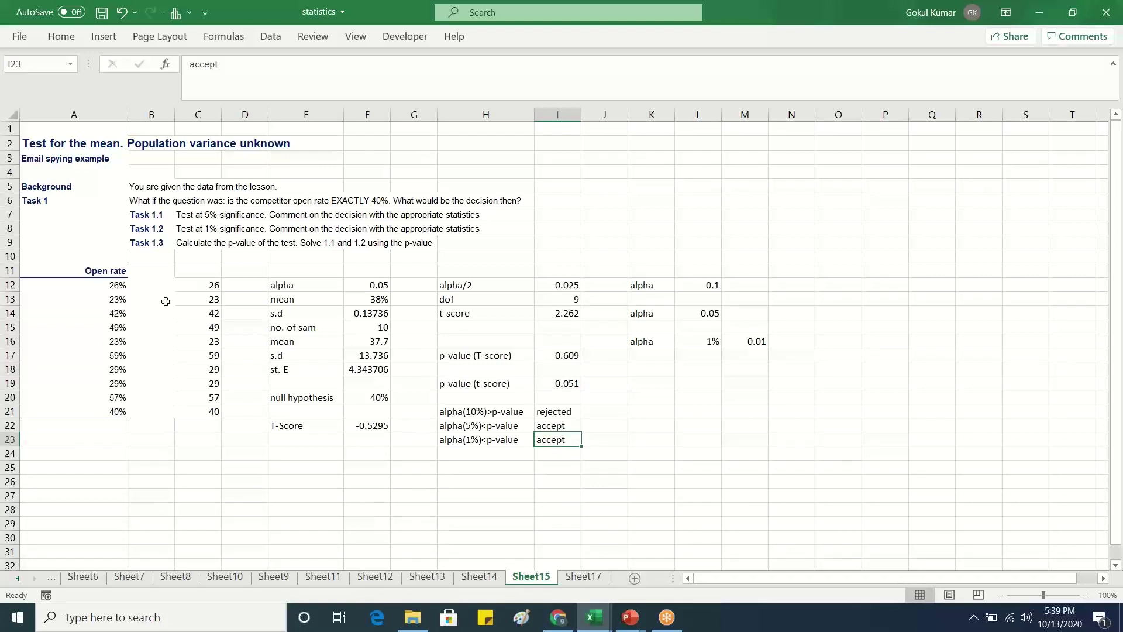
# Compare the known-variance salary test on Sheet14 with the unknown-variance email test on Sheet15, then examine Sheet14's Glassdoor null hypothesis in I6.
pyautogui.click(474, 577)
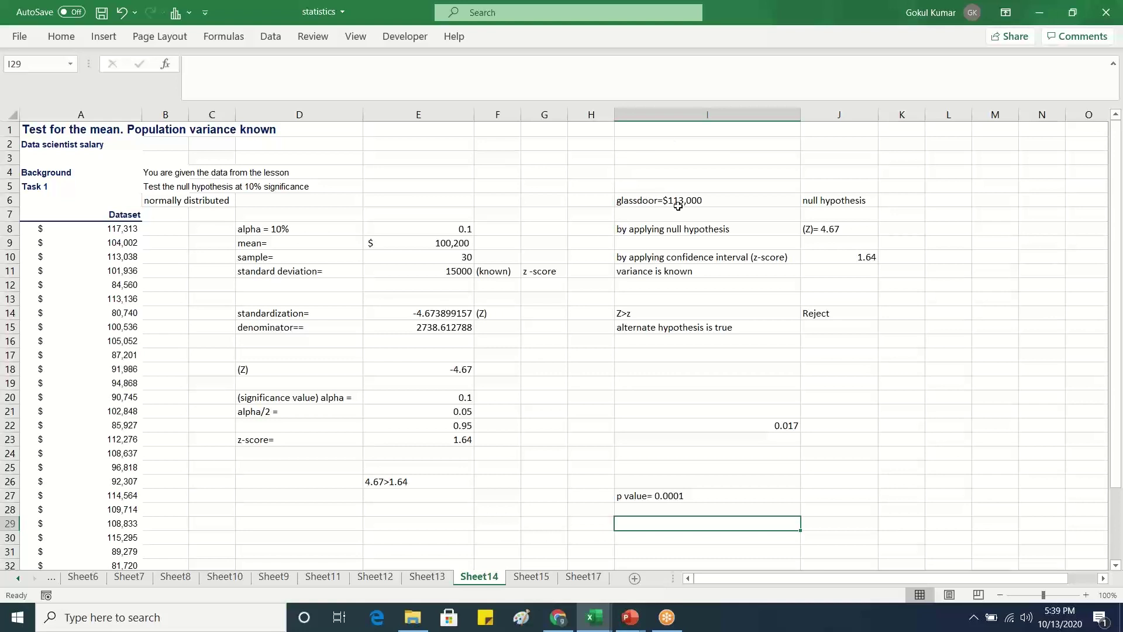
pyautogui.click(530, 577)
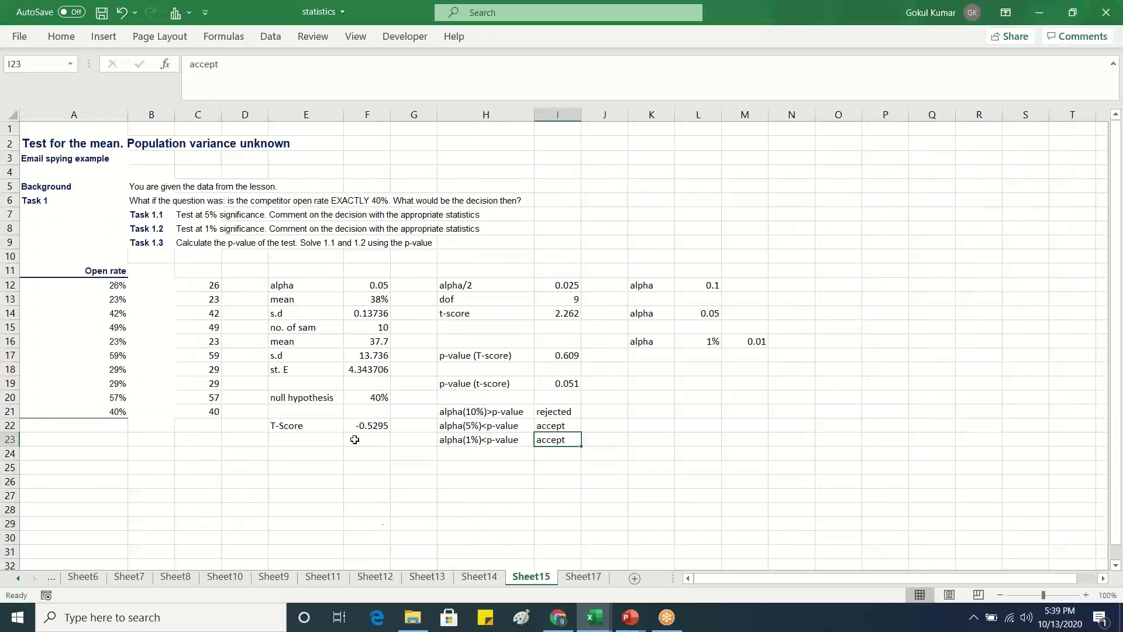
pyautogui.click(475, 577)
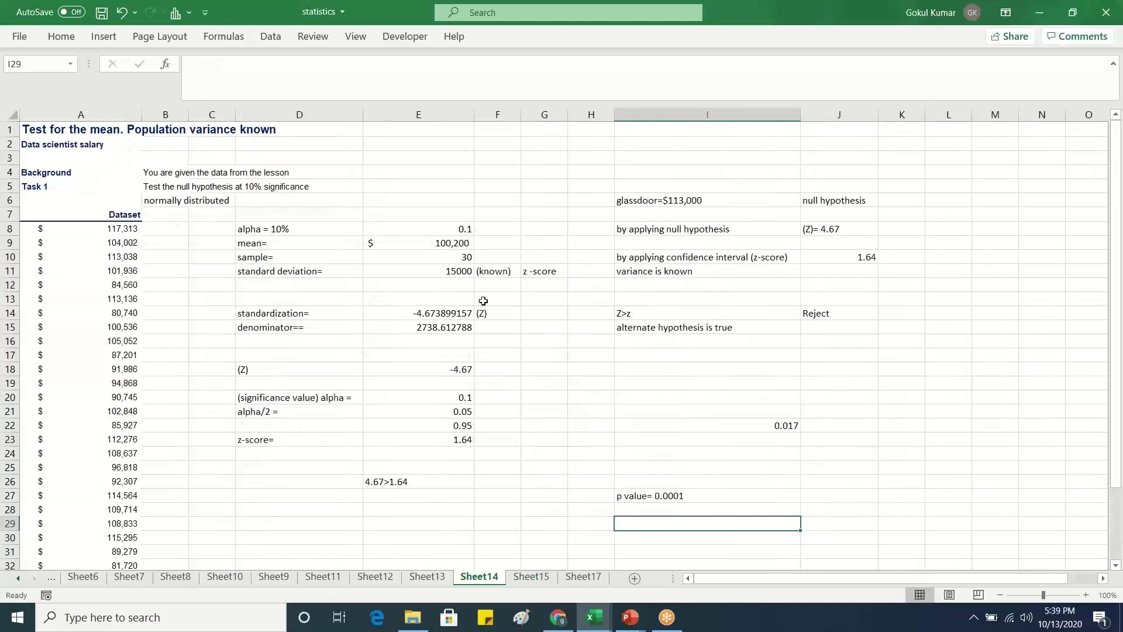
pyautogui.click(525, 577)
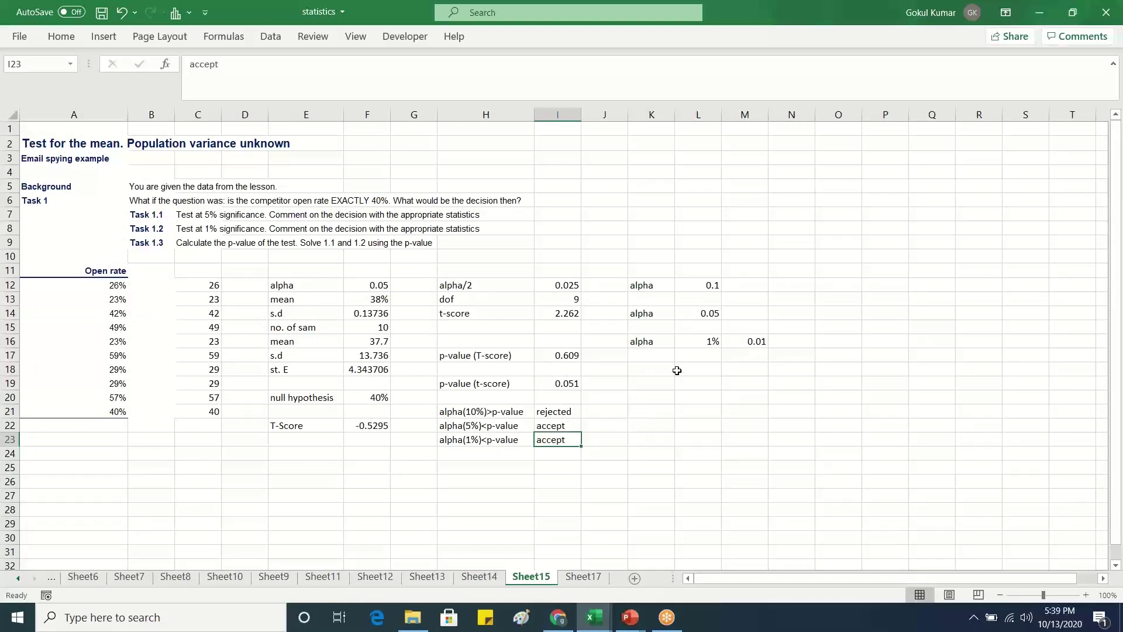
pyautogui.click(477, 581)
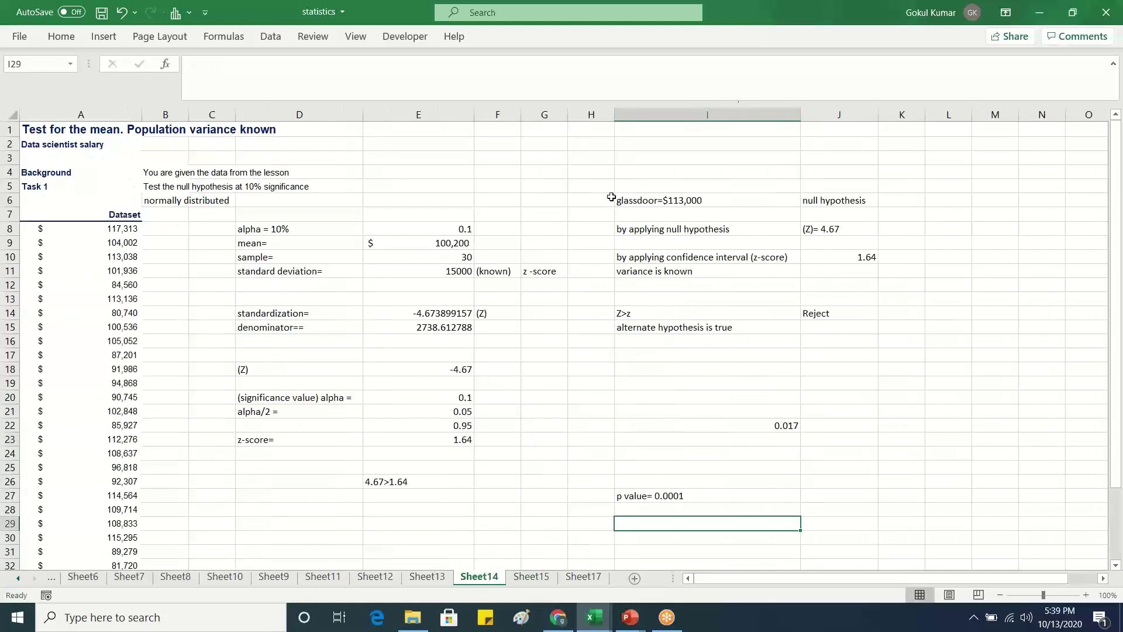
pyautogui.click(716, 198)
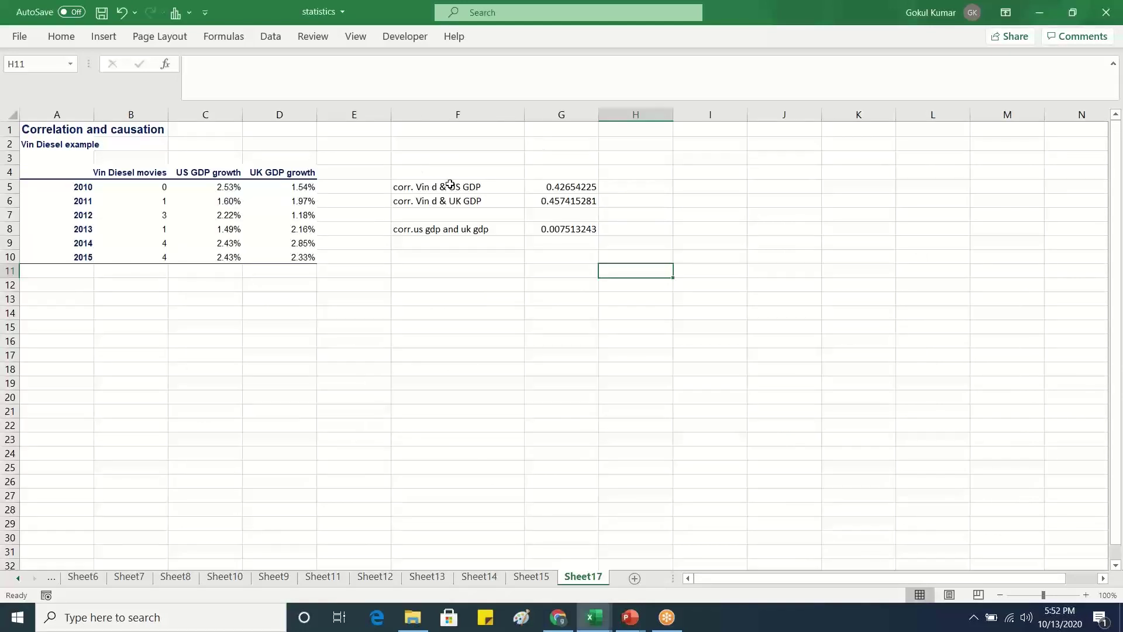
# Highlight the correlation labels and results in F5:G8 on Sheet17 to examine them.
pyautogui.click(447, 186)
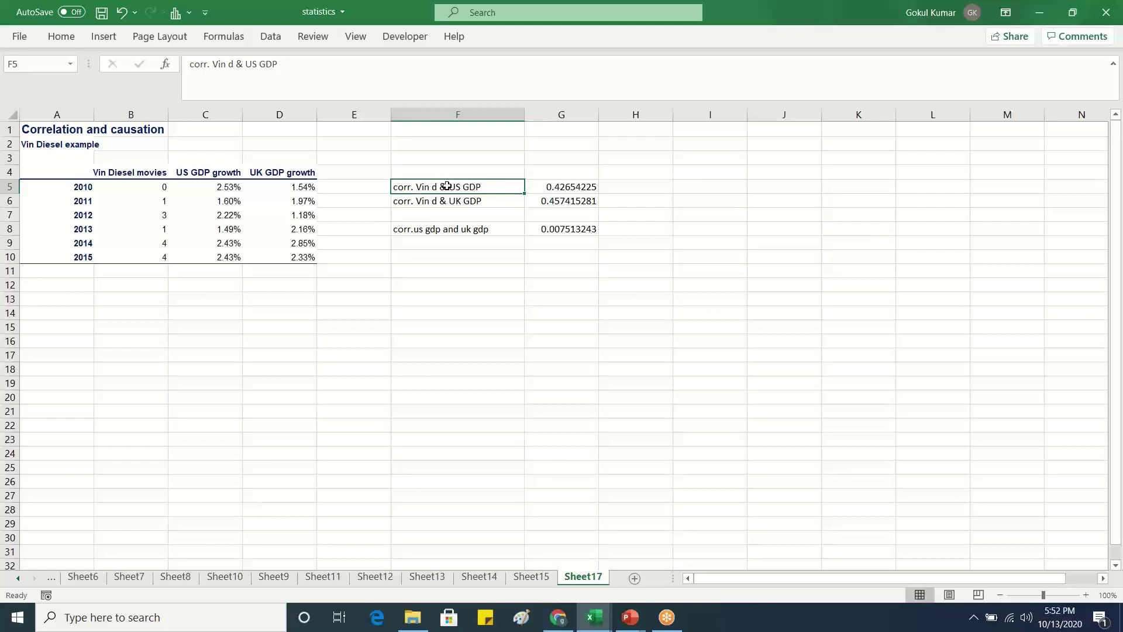
pyautogui.moveTo(447, 186); pyautogui.dragTo(543, 230)
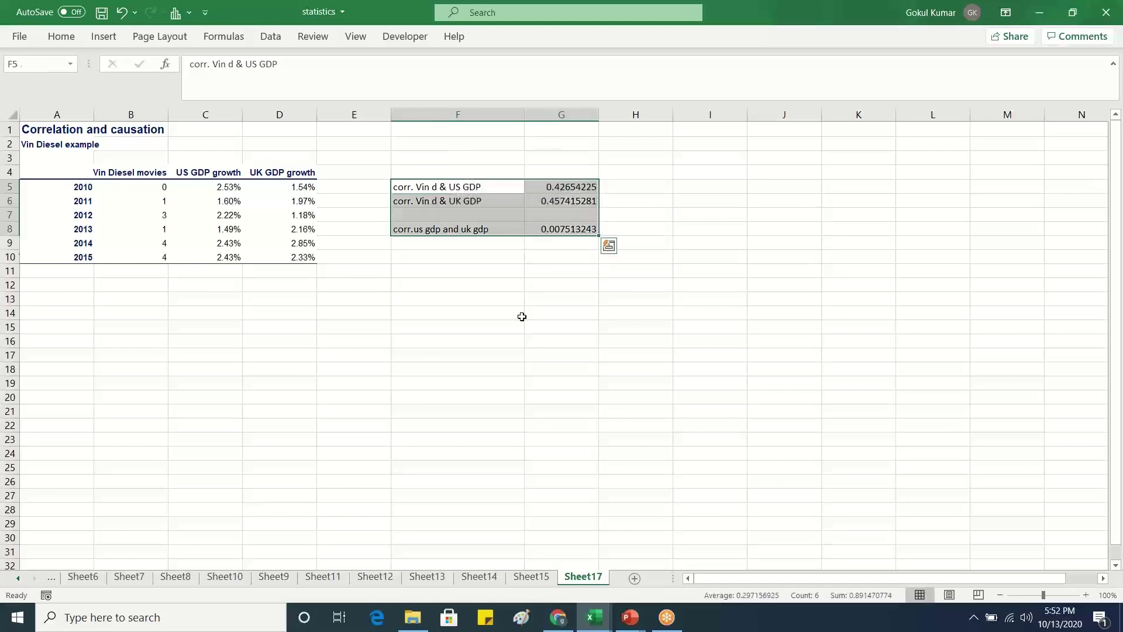
pyautogui.click(521, 316)
pyautogui.click(419, 285)
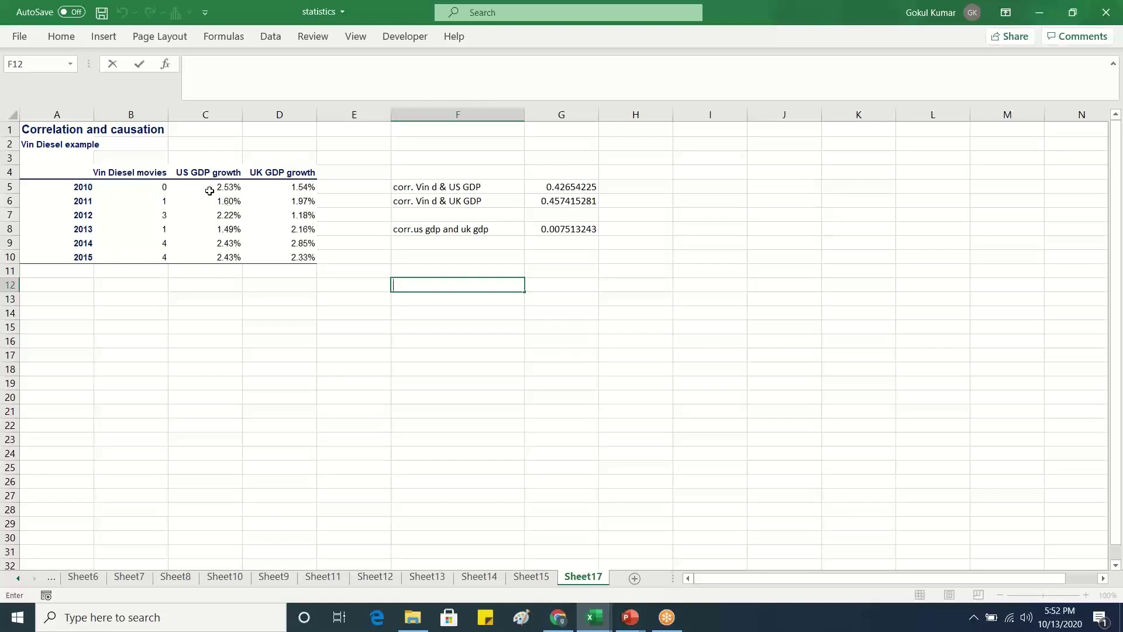
# Examine the CORREL formula in G5 for Vin Diesel movies and US GDP alongside the movies column heading.
pyautogui.click(578, 187)
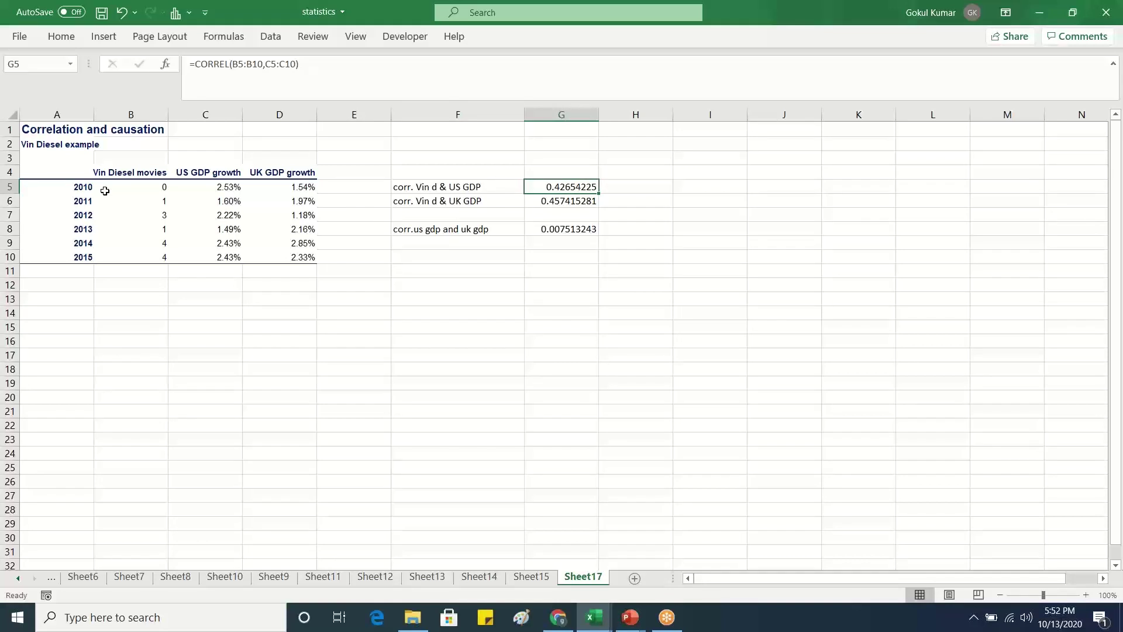
pyautogui.click(142, 175)
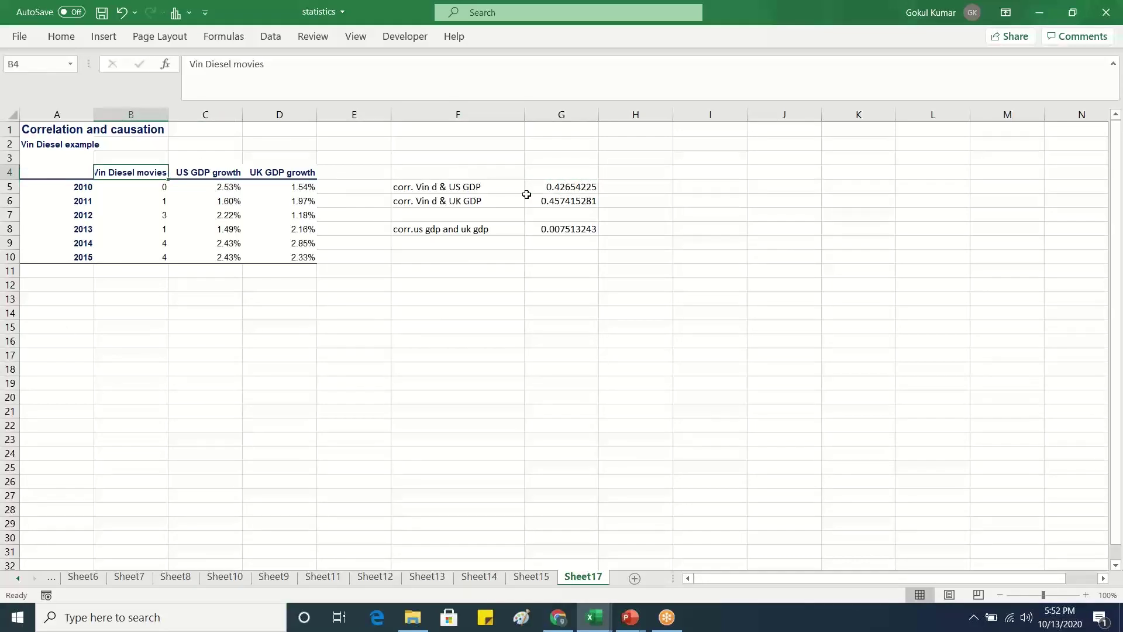
pyautogui.click(607, 186)
pyautogui.click(582, 183)
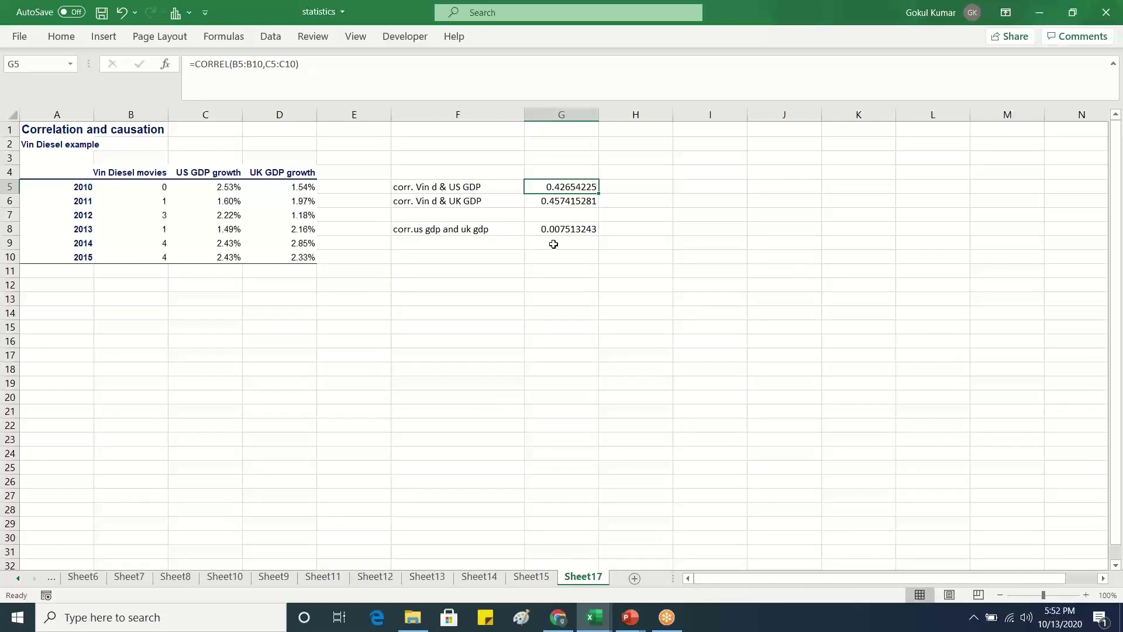
# Examine the correlation between US GDP and UK GDP in G8 together with its label in F8.
pyautogui.click(545, 228)
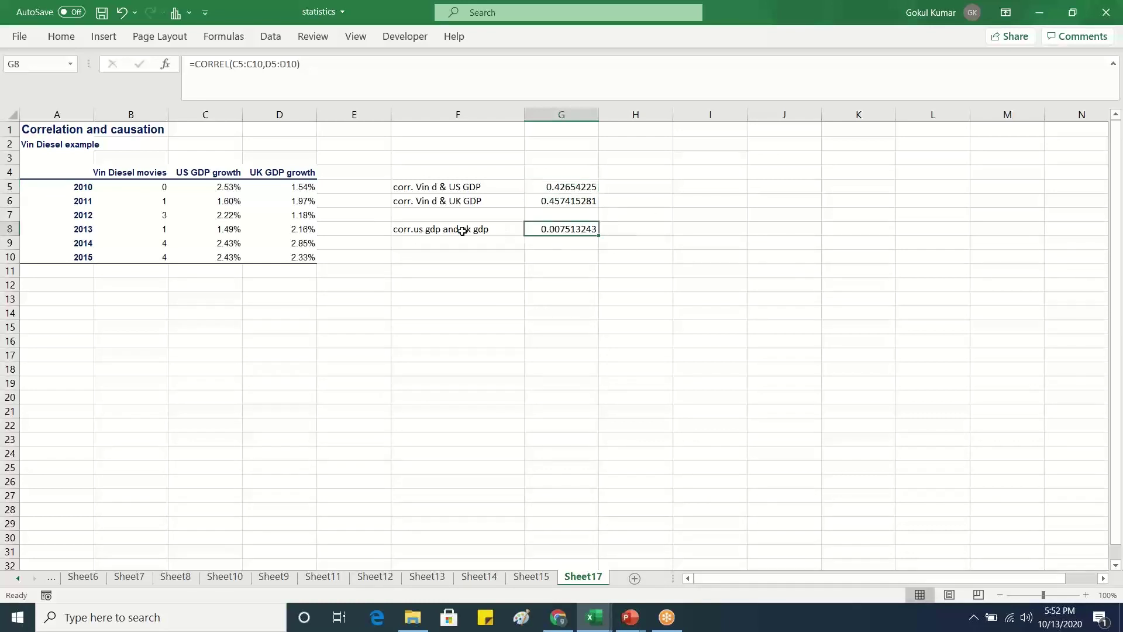
pyautogui.press('Left')
pyautogui.click(554, 228)
pyautogui.click(482, 230)
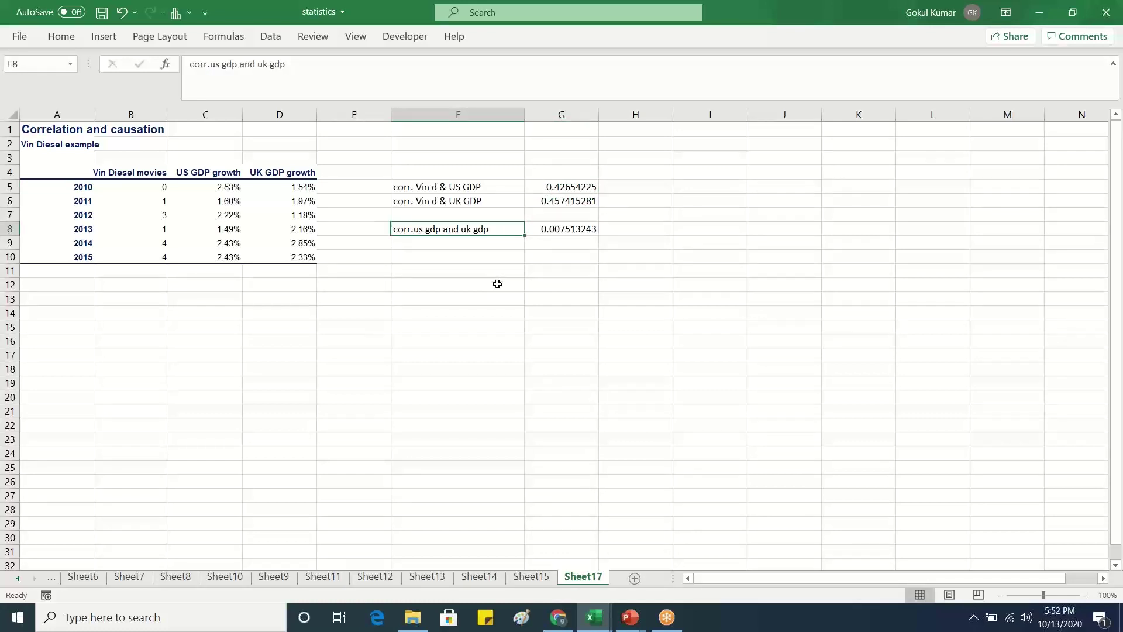
pyautogui.click(622, 232)
pyautogui.click(576, 229)
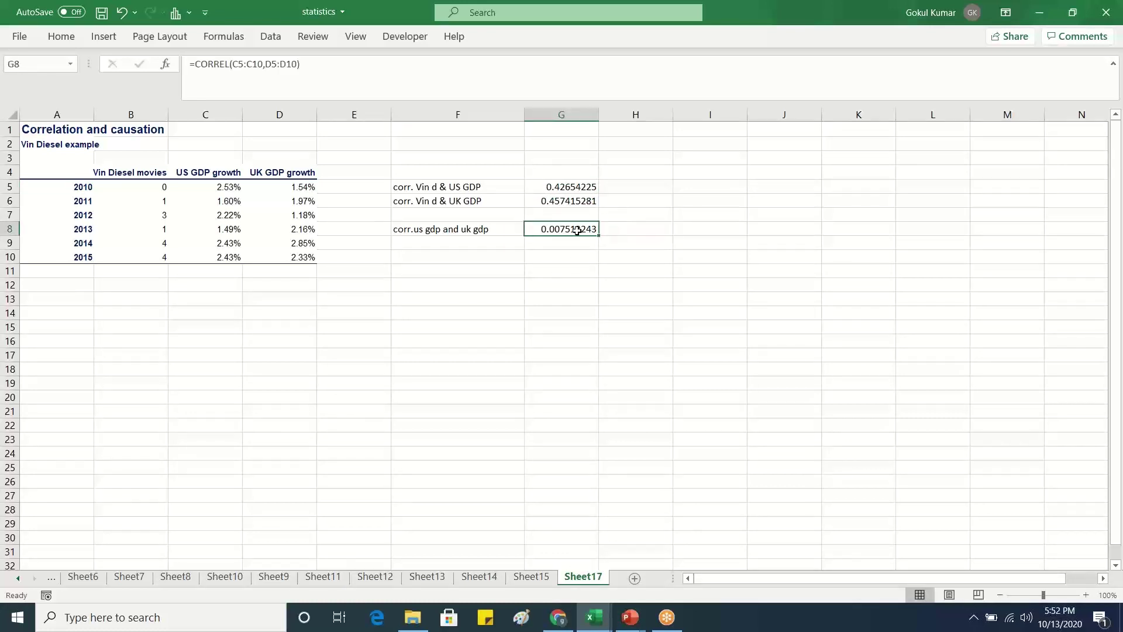
pyautogui.click(477, 235)
pyautogui.click(539, 226)
pyautogui.click(496, 230)
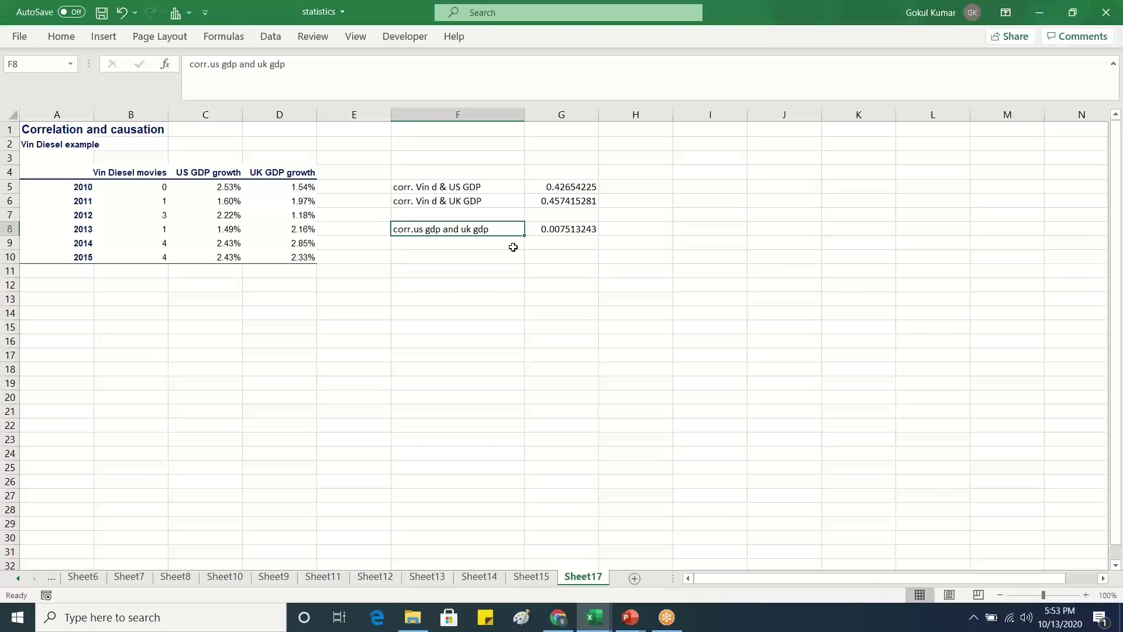
# Compare all three correlation results by highlighting G5:G8, starting from the Vin Diesel and US GDP label.
pyautogui.click(434, 253)
pyautogui.click(406, 187)
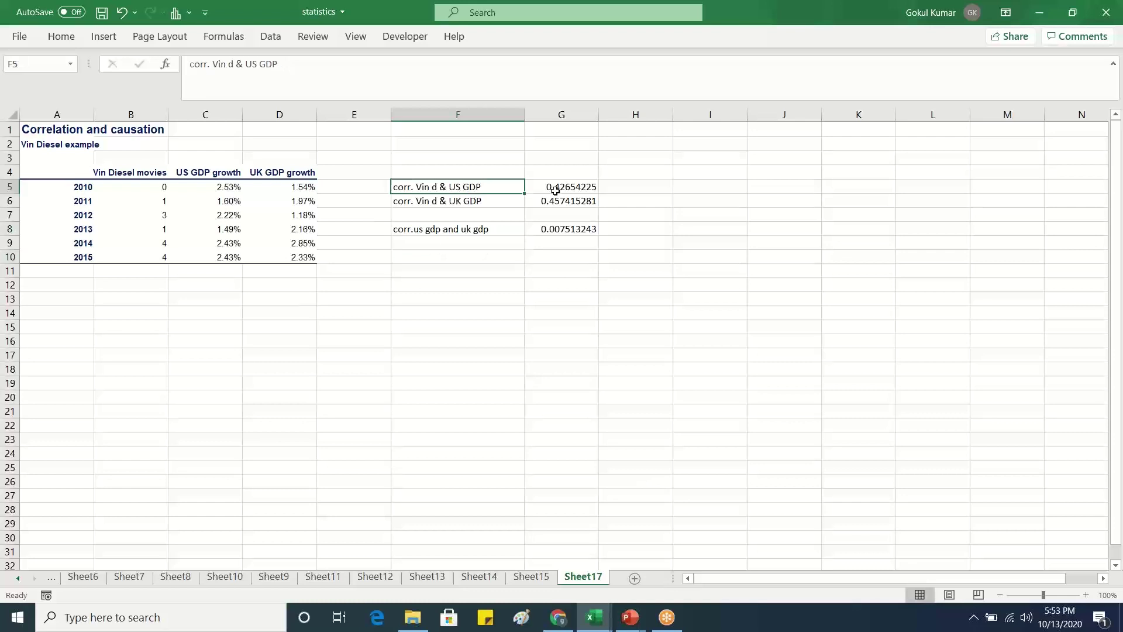
pyautogui.moveTo(555, 189); pyautogui.dragTo(585, 228)
pyautogui.click(560, 354)
# Switch to the Statistics part 2 presentation in PowerPoint, show its slides from the Recap through the correlation and causation conclusion, and end the show.
pyautogui.moveTo(629, 620)
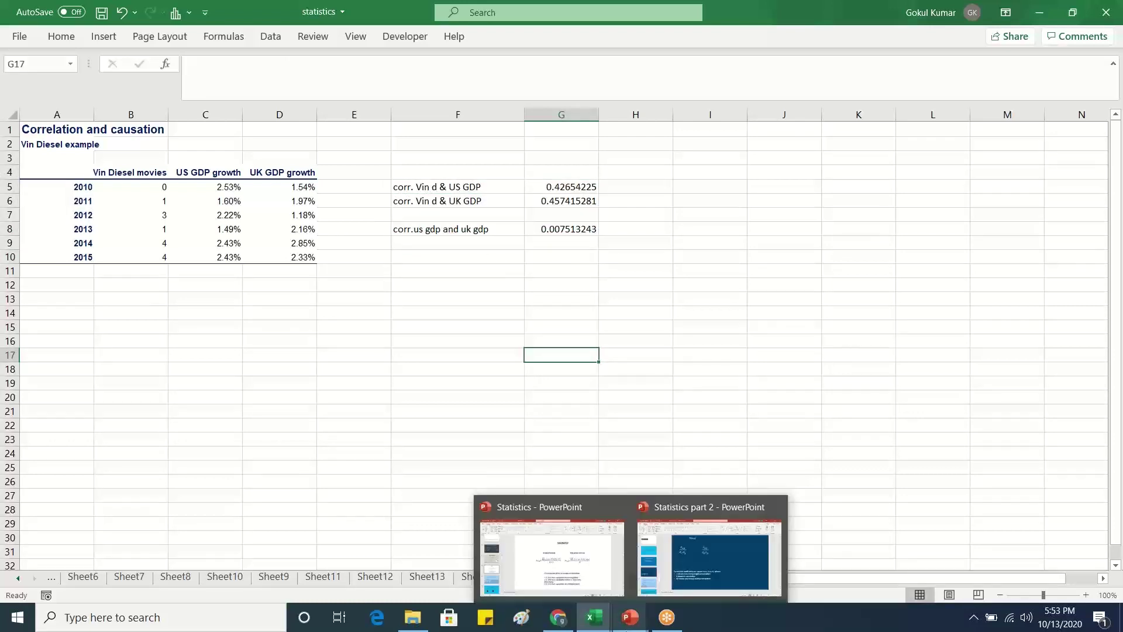
pyautogui.click(682, 539)
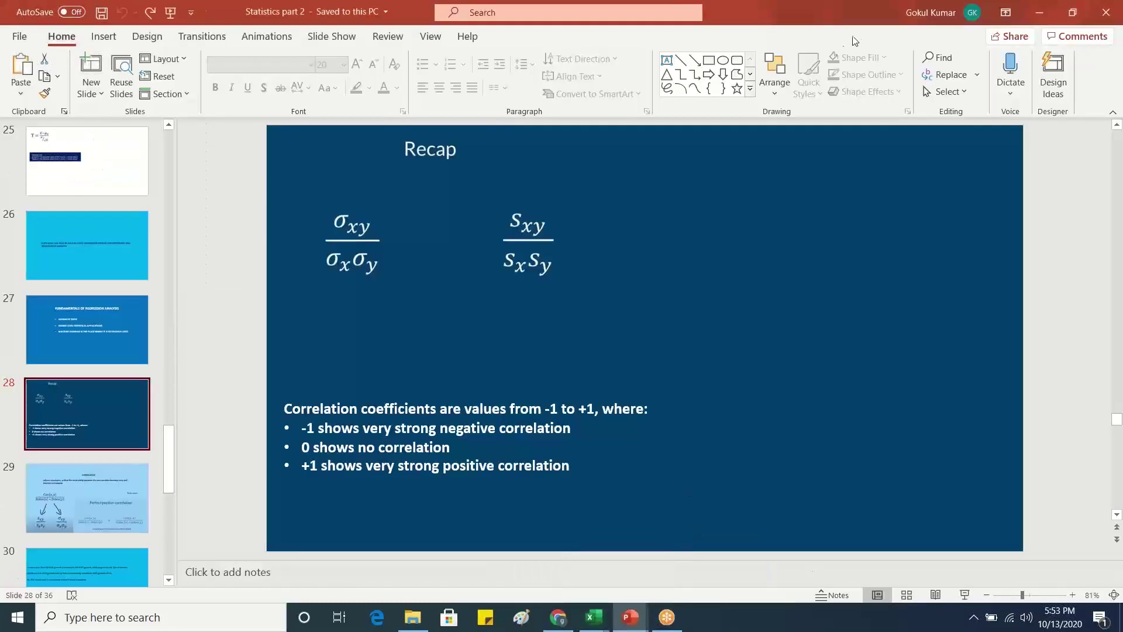
pyautogui.hotkey('shift', 'F5')
pyautogui.click(753, 347)
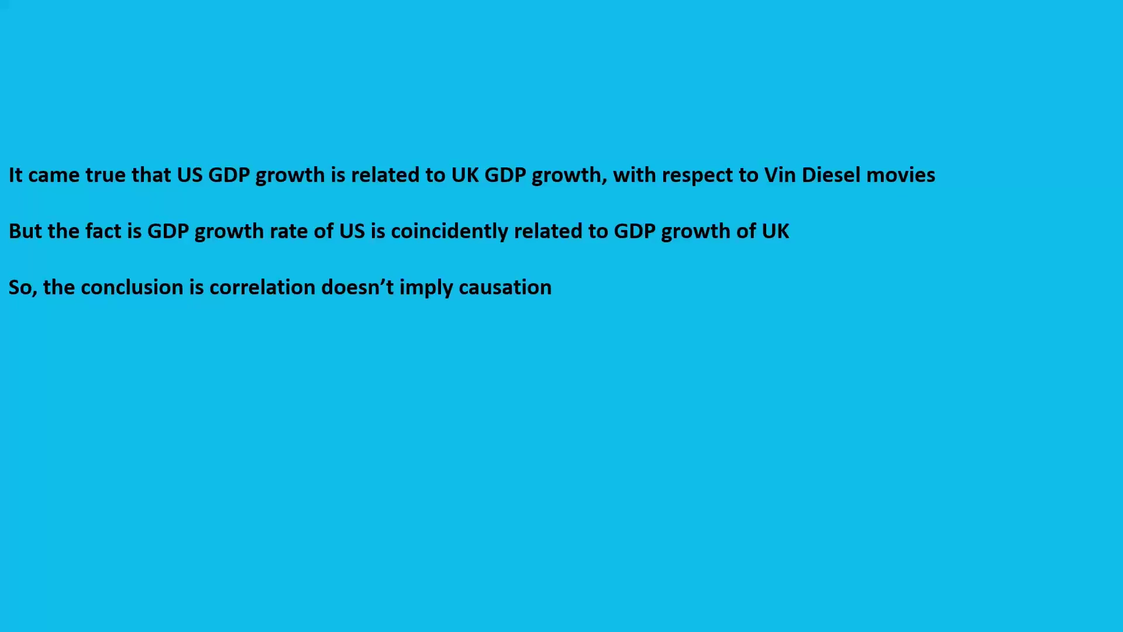
pyautogui.press('Escape')
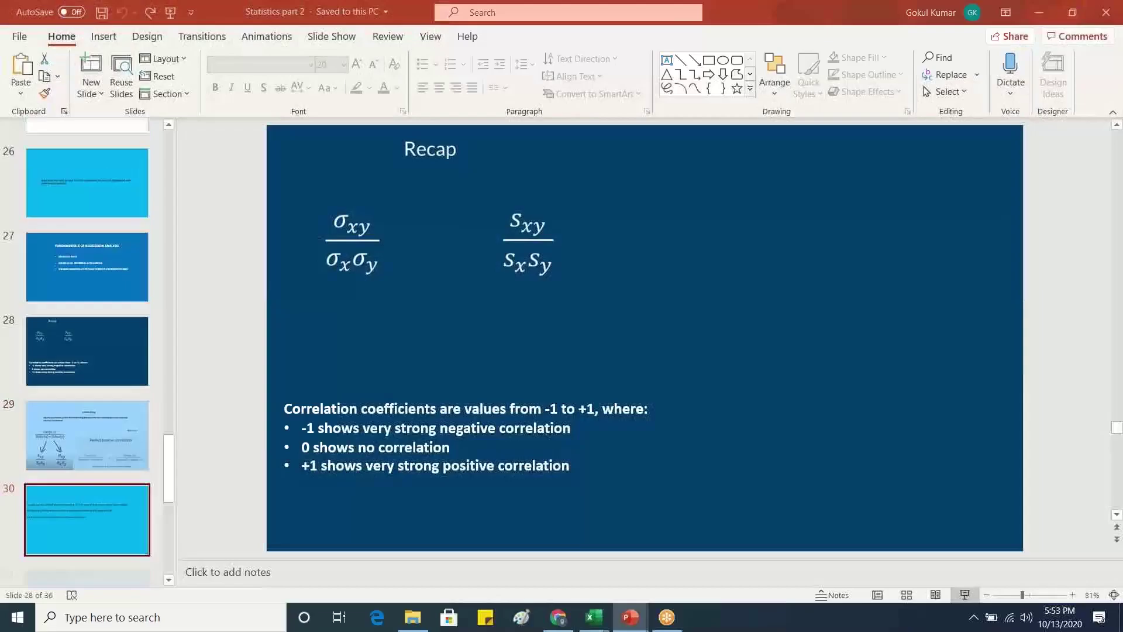
# Return to the statistics workbook in Excel and highlight the years 2010 to 2015 in A5:A10 of Sheet17.
pyautogui.moveTo(594, 615)
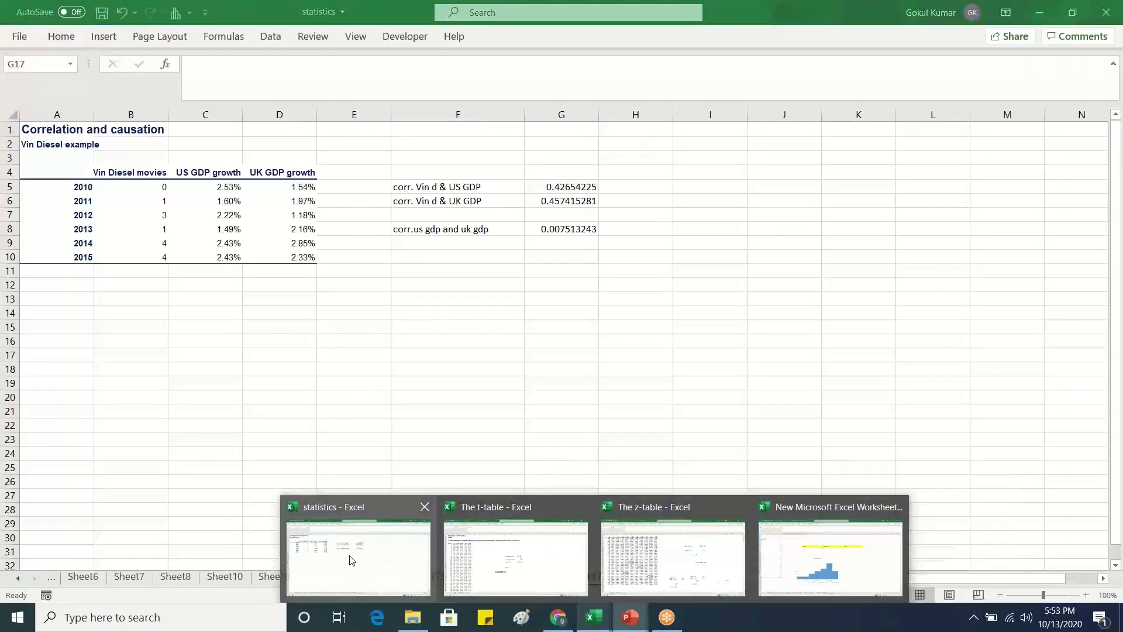
pyautogui.click(351, 559)
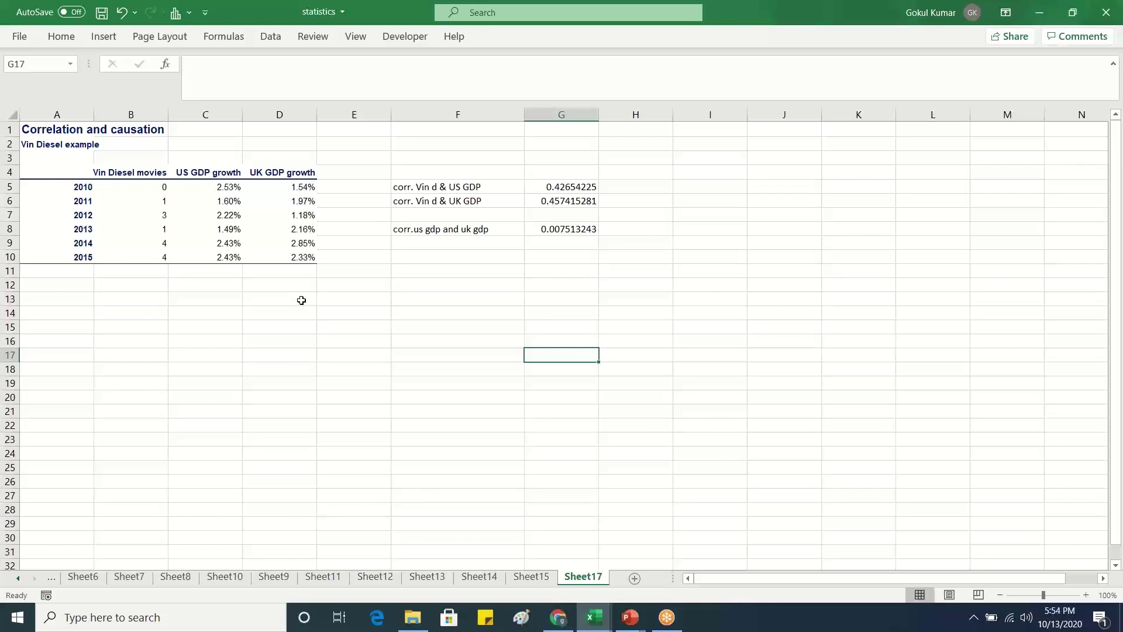
pyautogui.moveTo(74, 188); pyautogui.dragTo(61, 266)
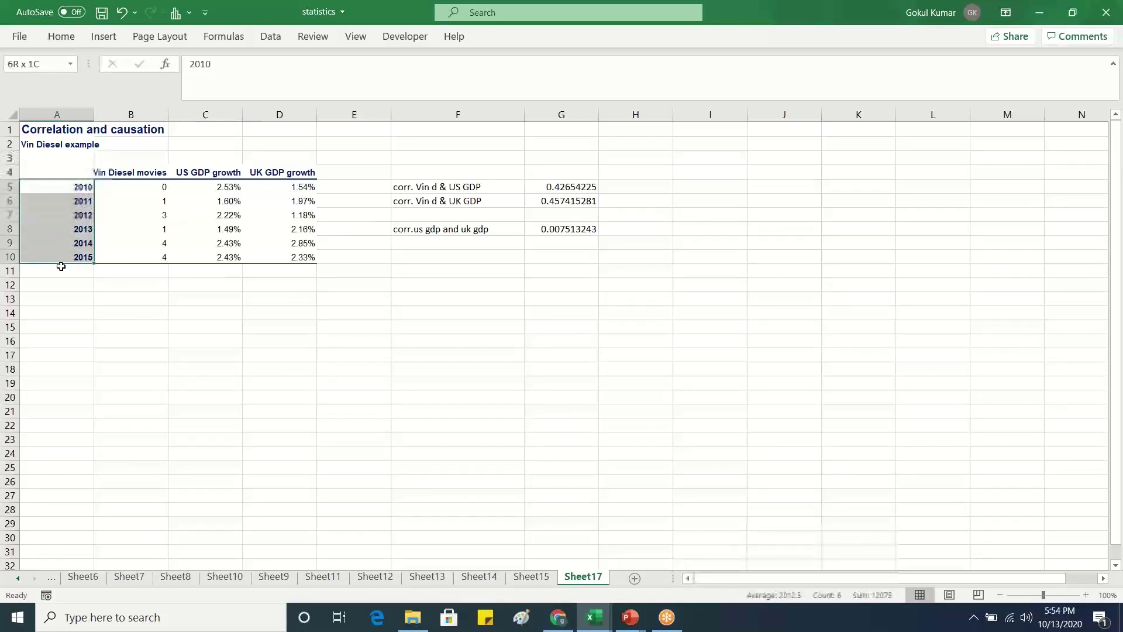
pyautogui.click(224, 344)
pyautogui.moveTo(63, 189); pyautogui.dragTo(63, 257)
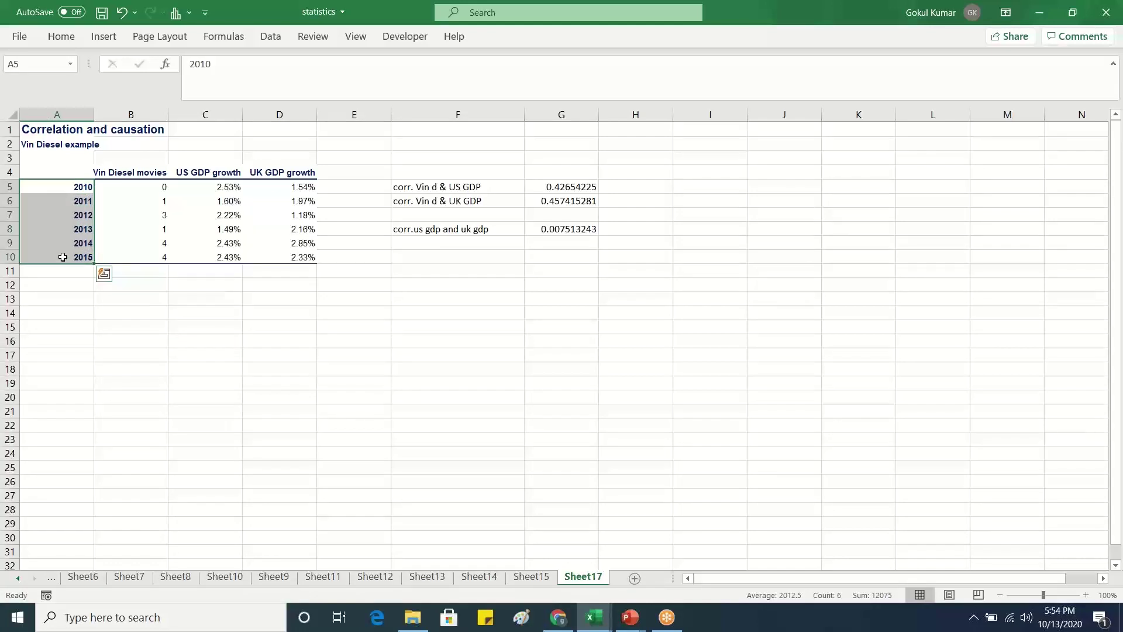
pyautogui.click(225, 369)
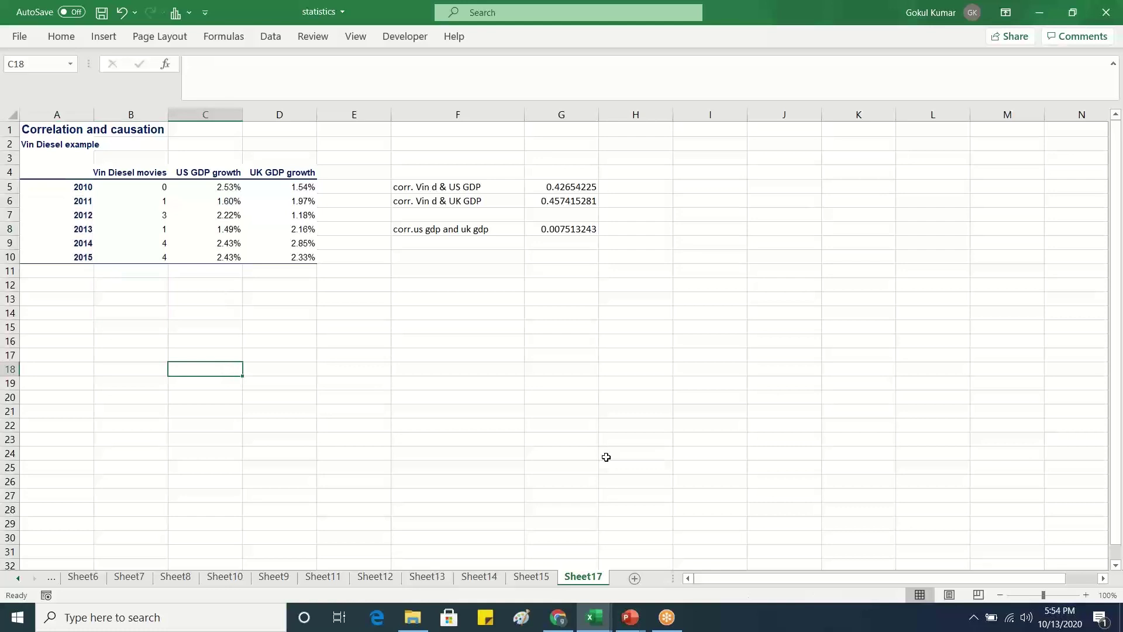
# Switch back to the PowerPoint presentation.
pyautogui.moveTo(636, 618)
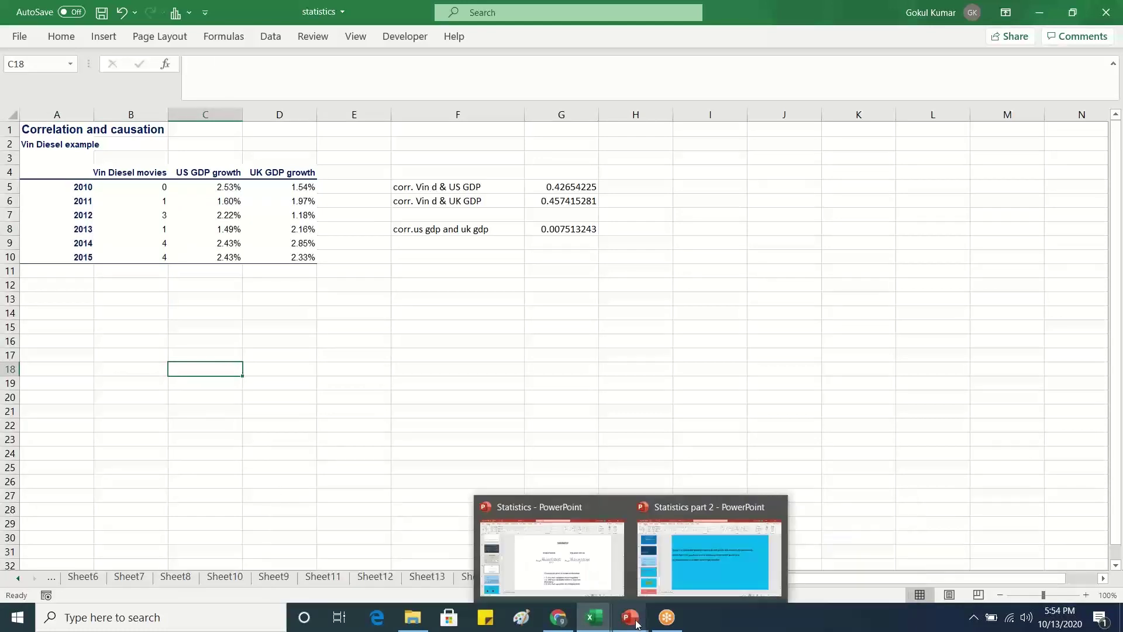